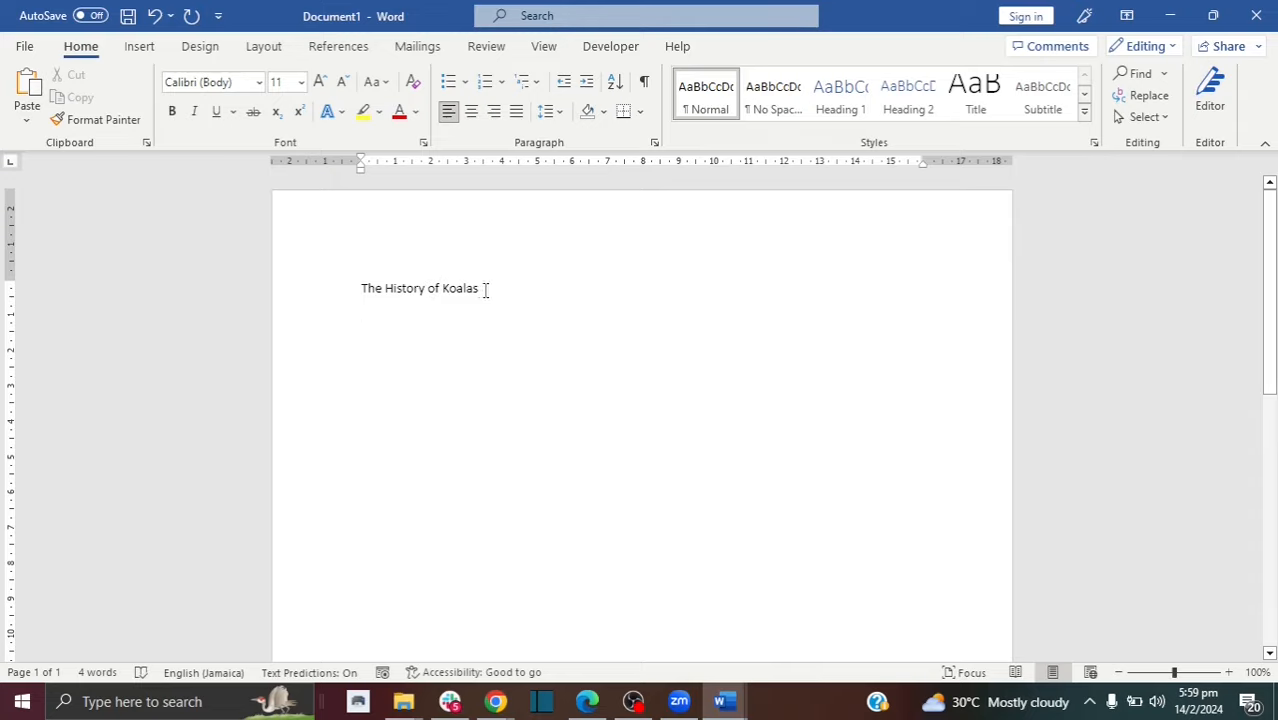
- Change the font of the title "The History of Koalas" to ADLaM Display
left_click(277, 289)
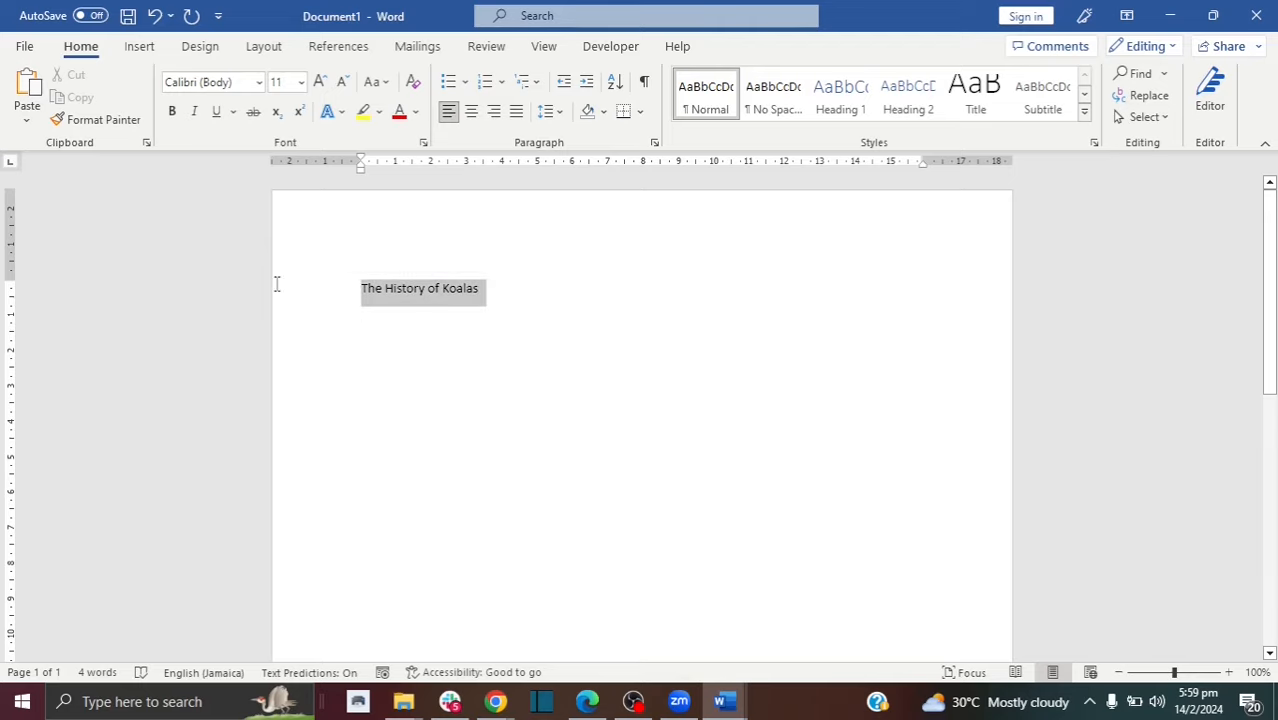
left_click(259, 85)
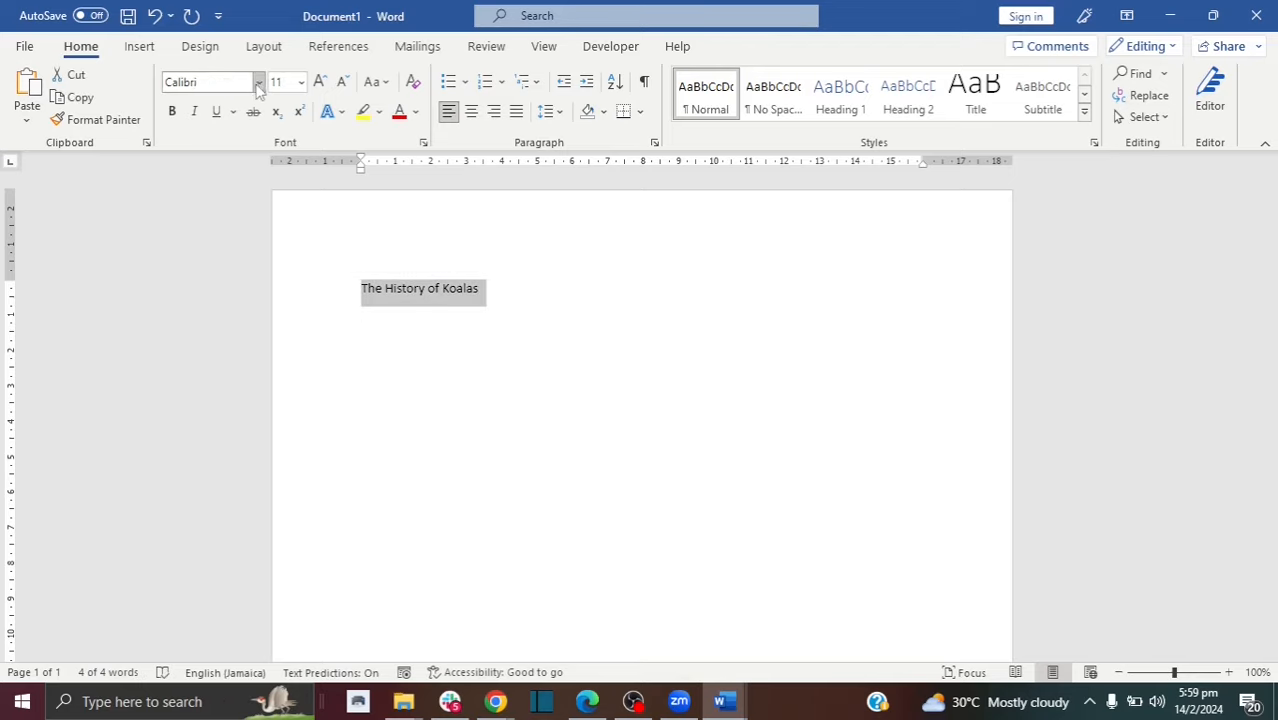
left_click(259, 85)
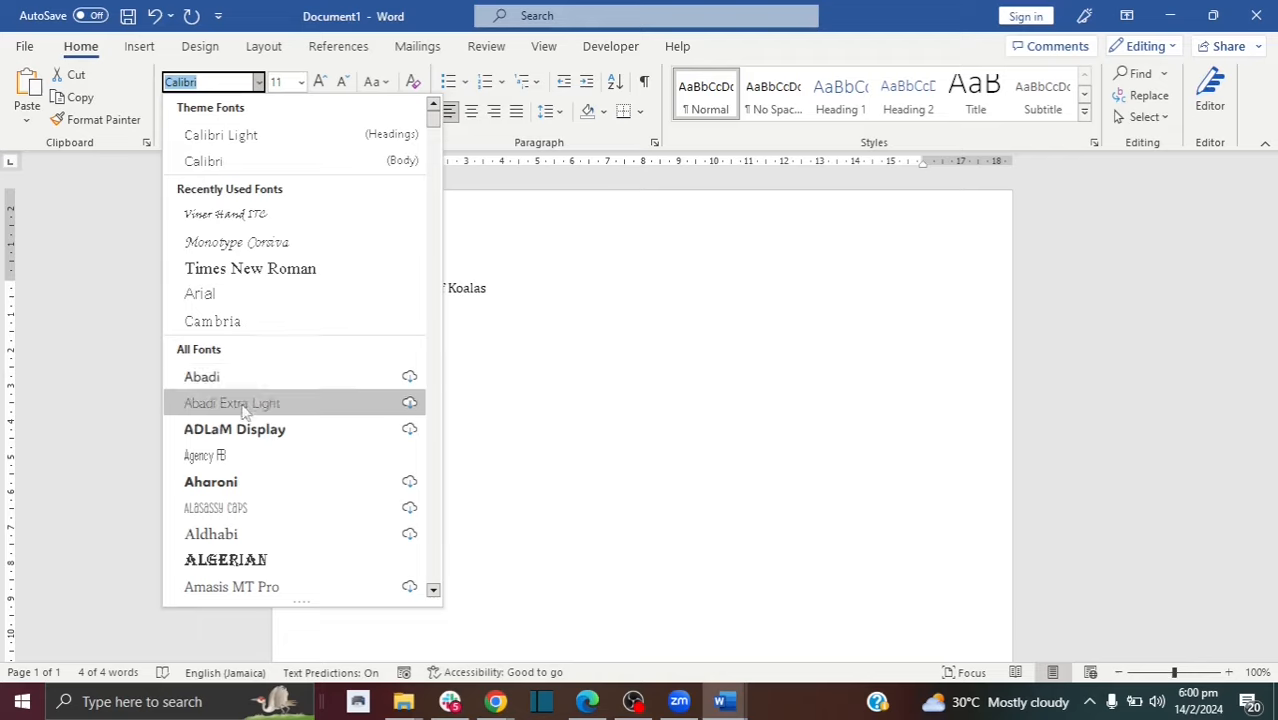
left_click(250, 438)
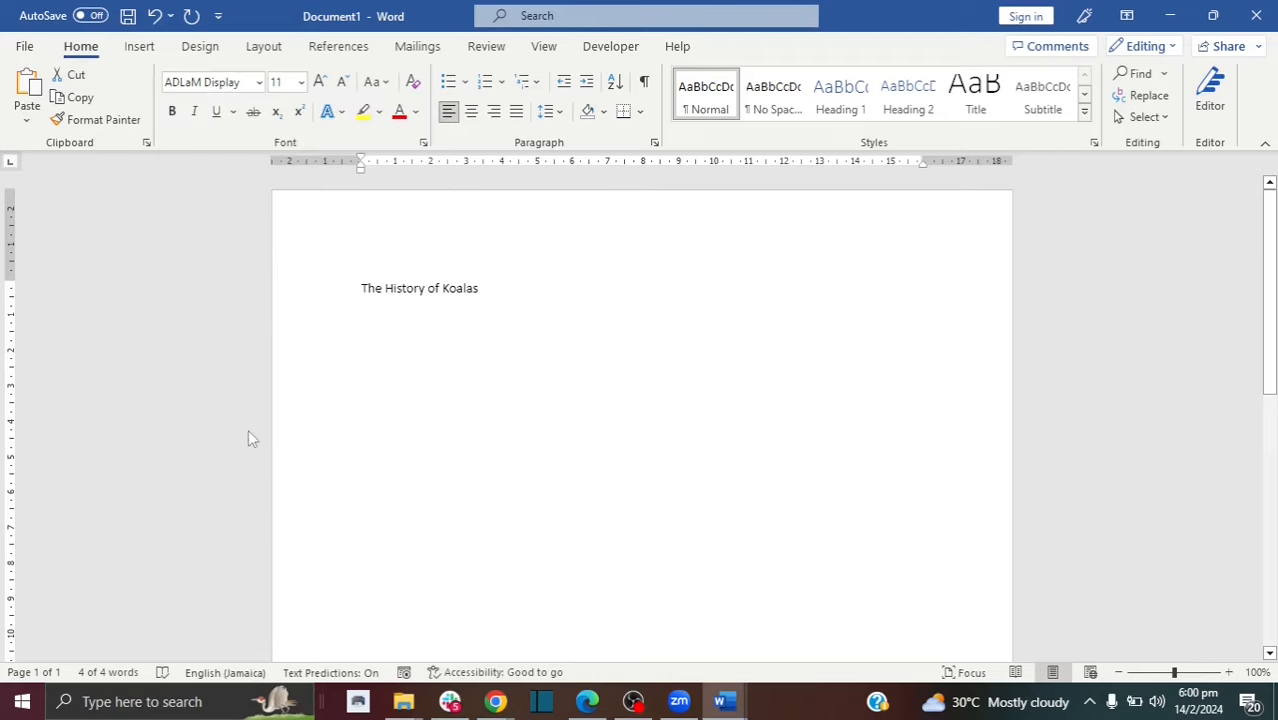
left_click(442, 290)
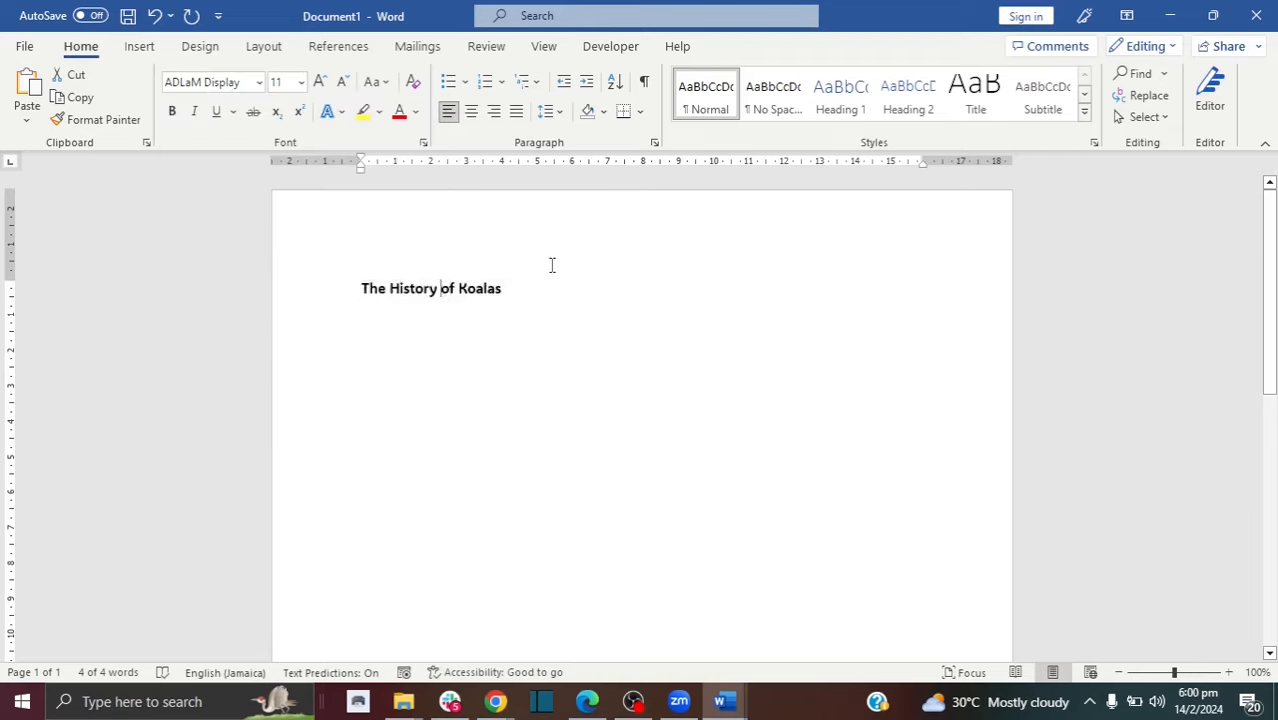
- Try centre, right and left alignment on the title line and leave it centred
left_click_drag(513, 288, 358, 290)
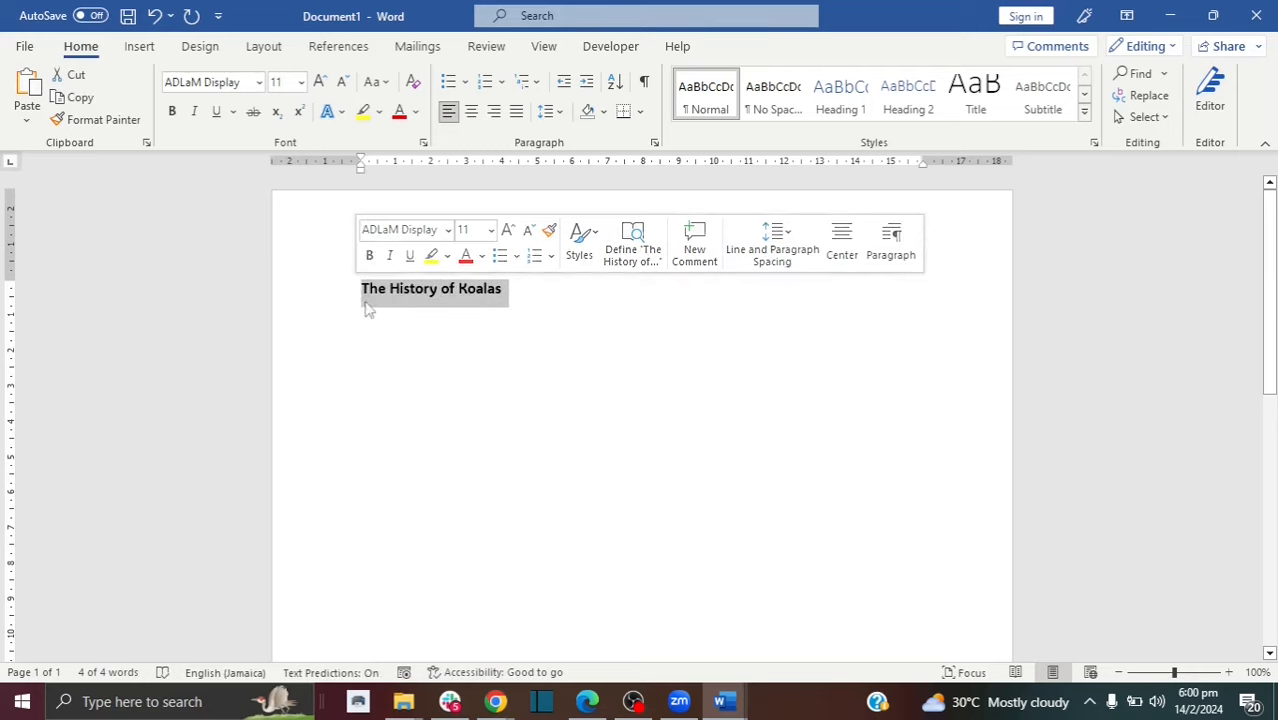
left_click(475, 113)
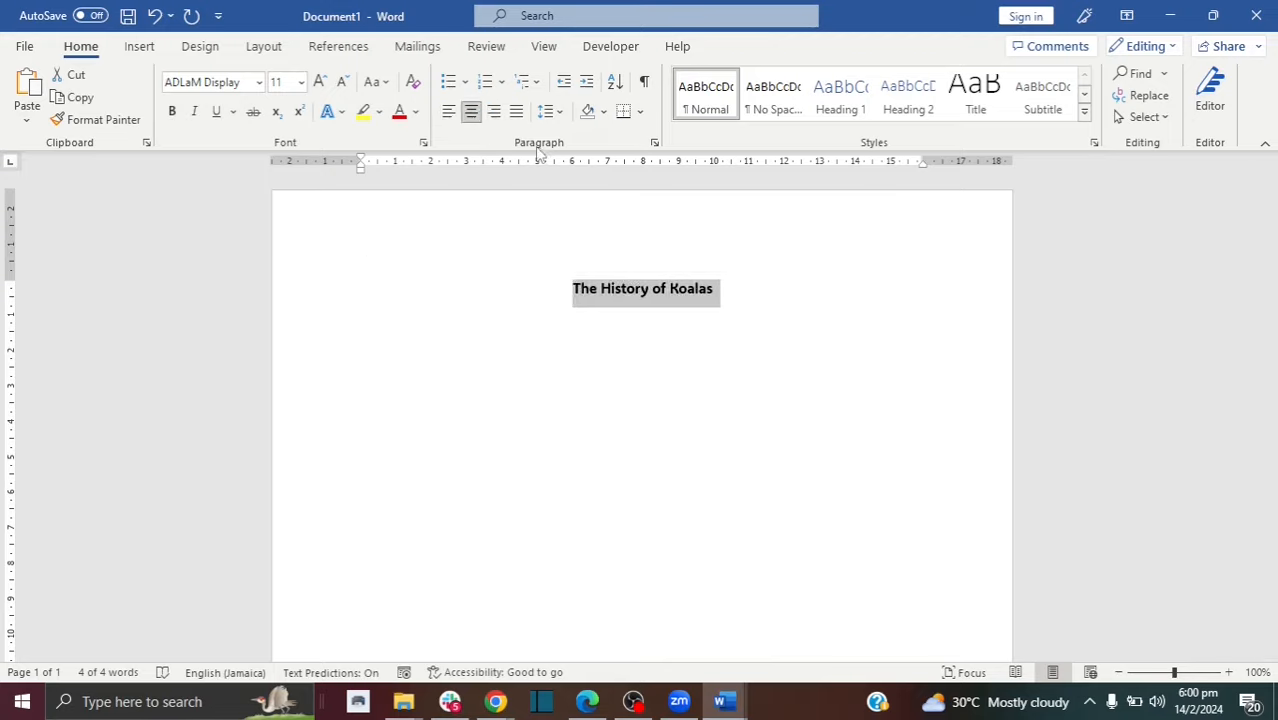
left_click(494, 112)
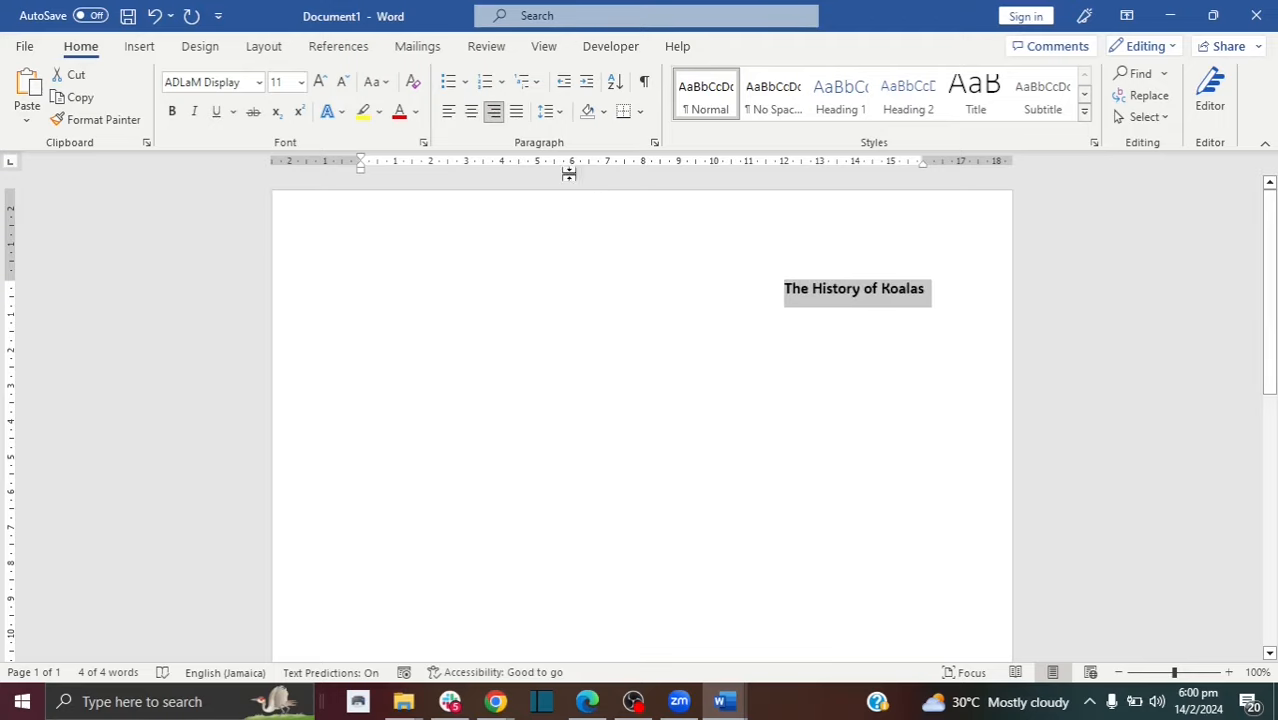
left_click(449, 112)
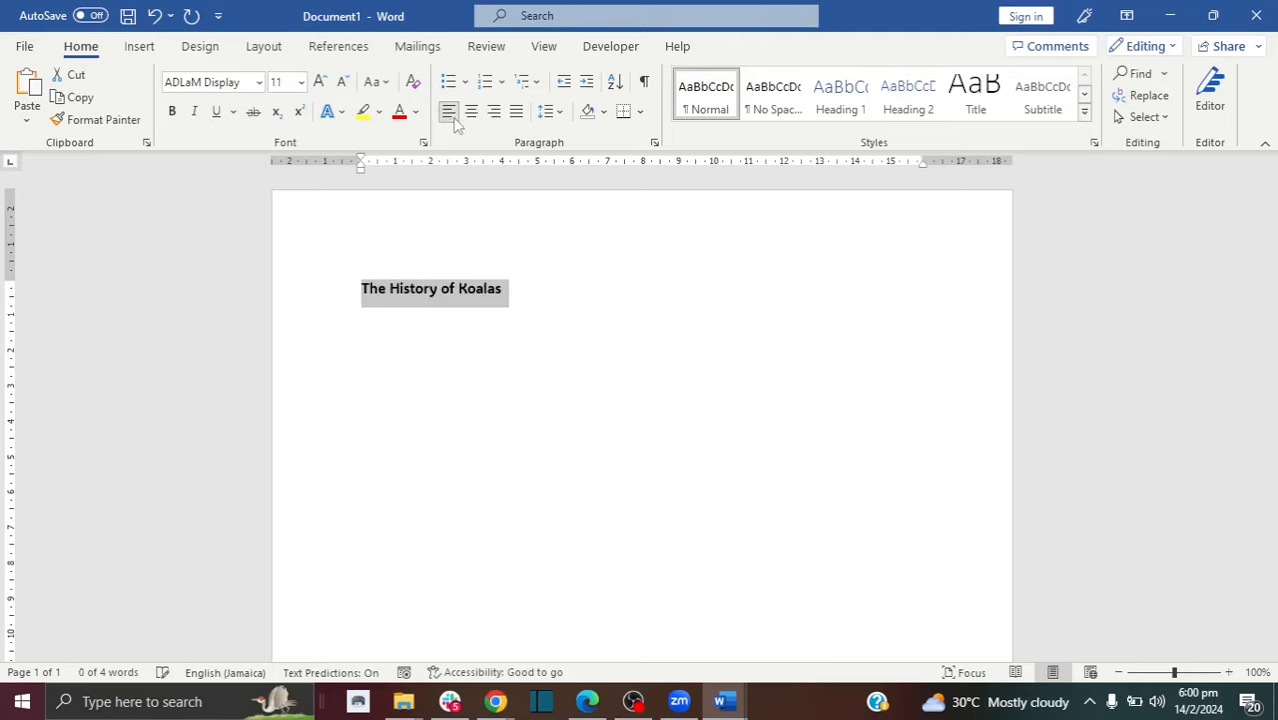
left_click(471, 112)
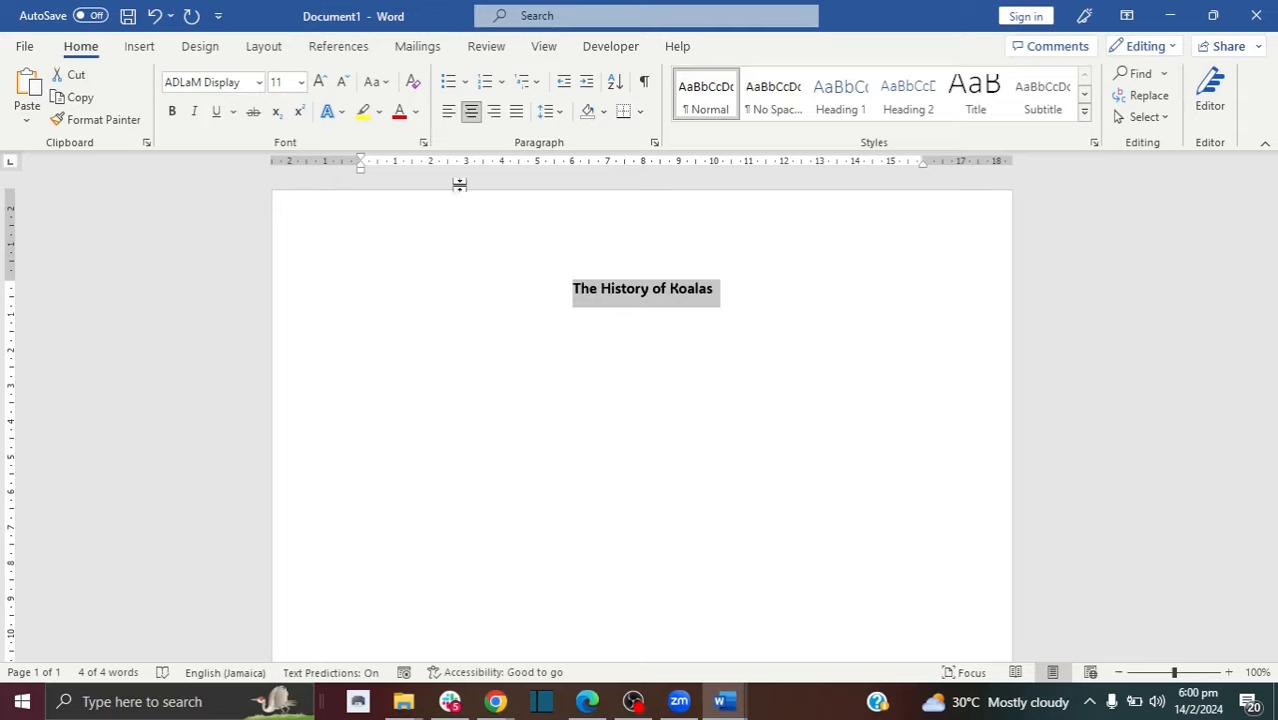
- Set the font size of the title to 20
left_click(279, 82)
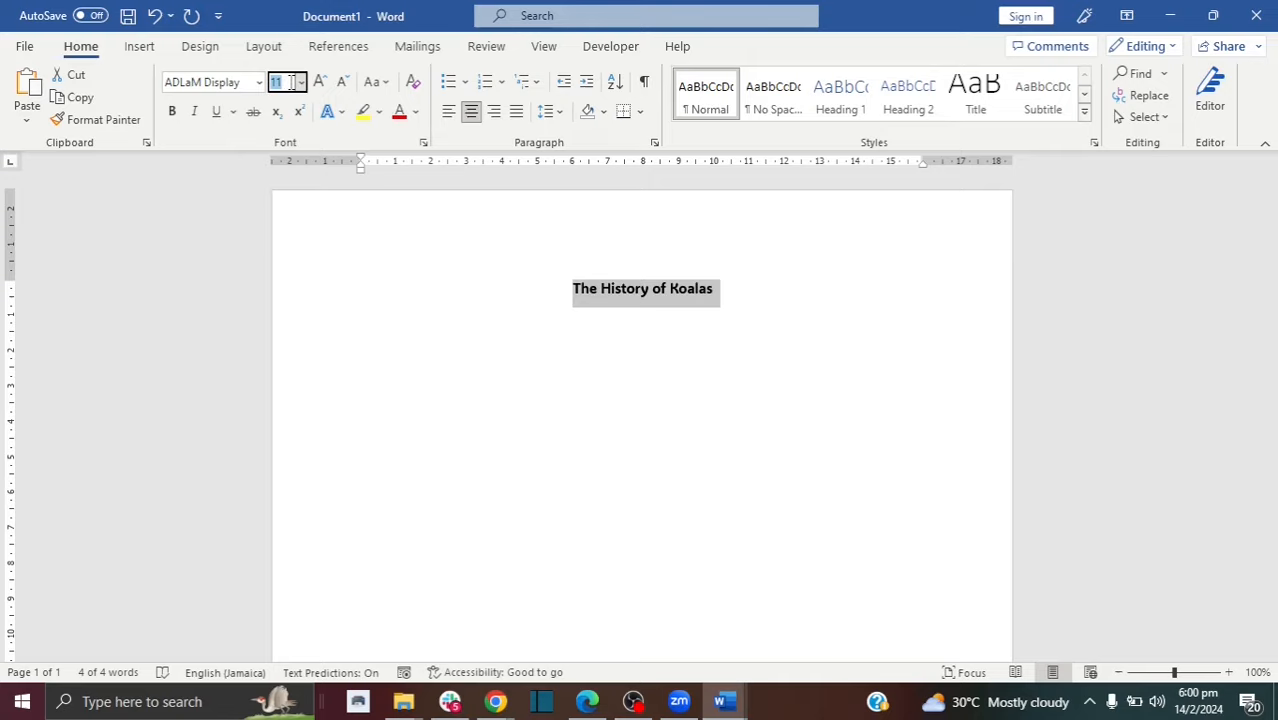
type("20")
key("Return")
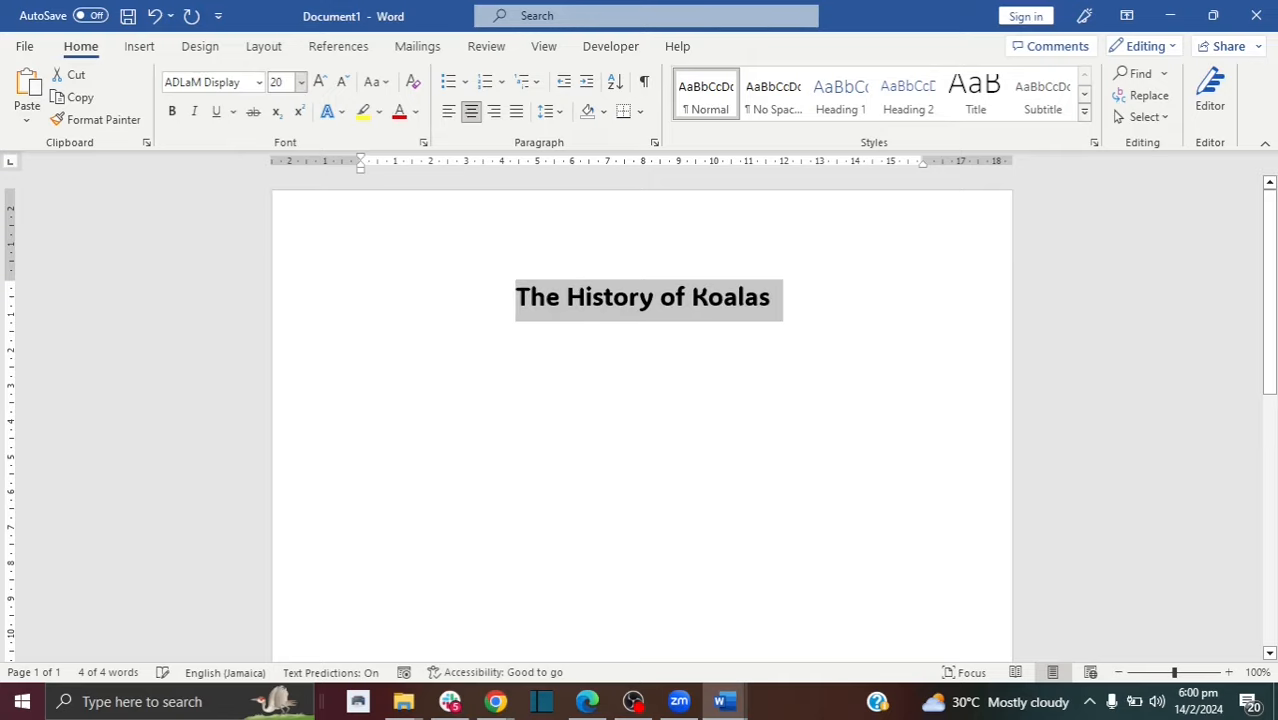
- Enlarge the title's font size in increments up to 48
left_click(287, 82)
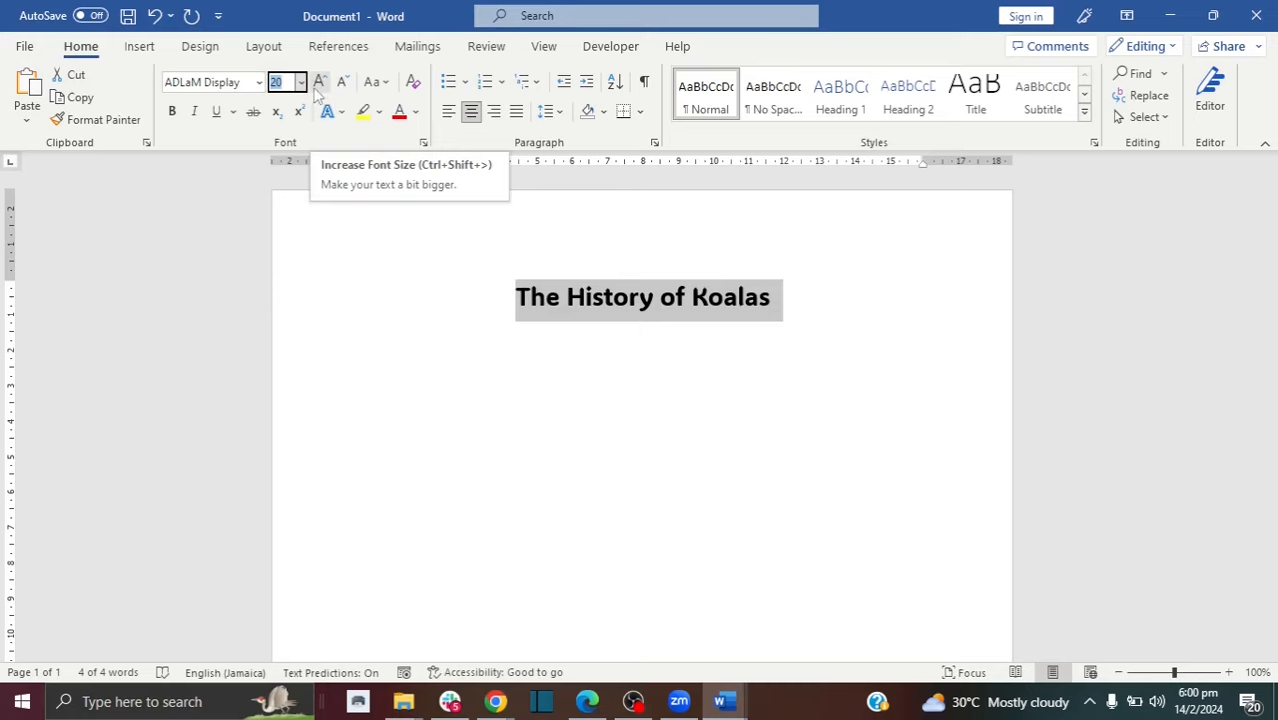
left_click(320, 84)
left_click(320, 84)
left_click(320, 85)
left_click(320, 85)
left_click(319, 86)
left_click(318, 88)
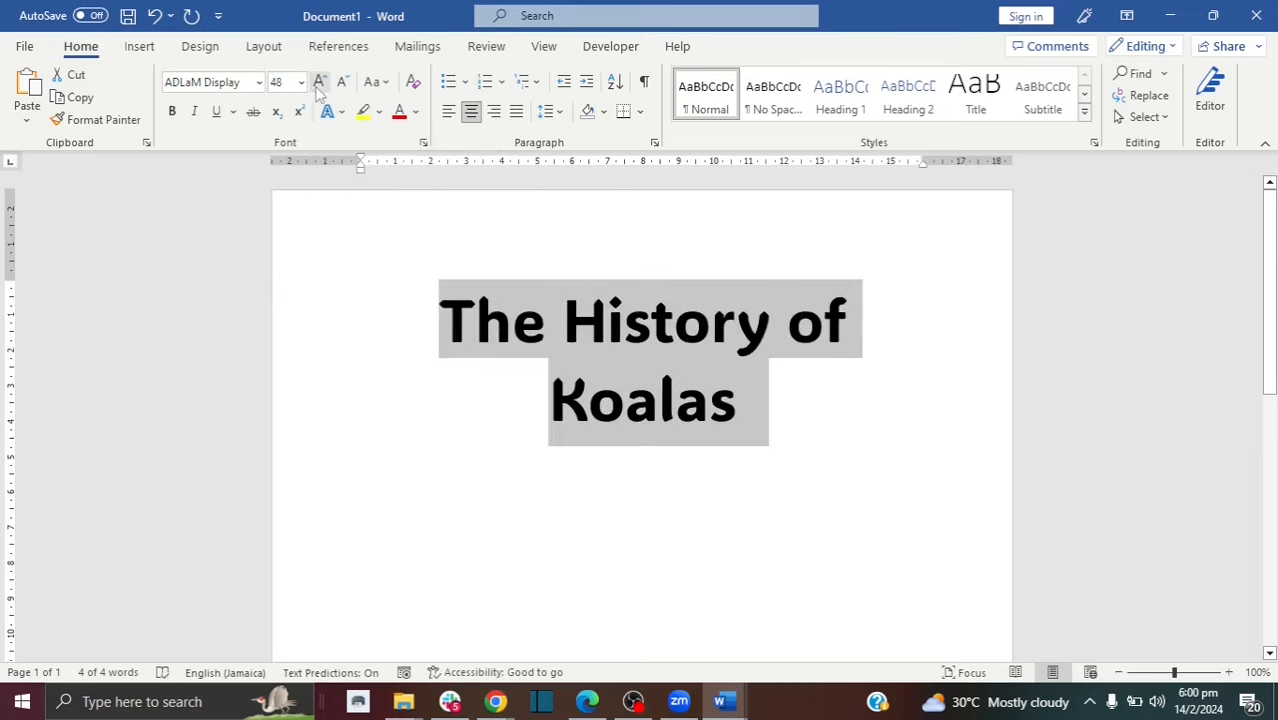
- Try larger sizes beyond 72 for the title, reduce them in increments and return it to 48
left_click(320, 86)
left_click(320, 86)
left_click(320, 86)
left_click(341, 84)
left_click(341, 84)
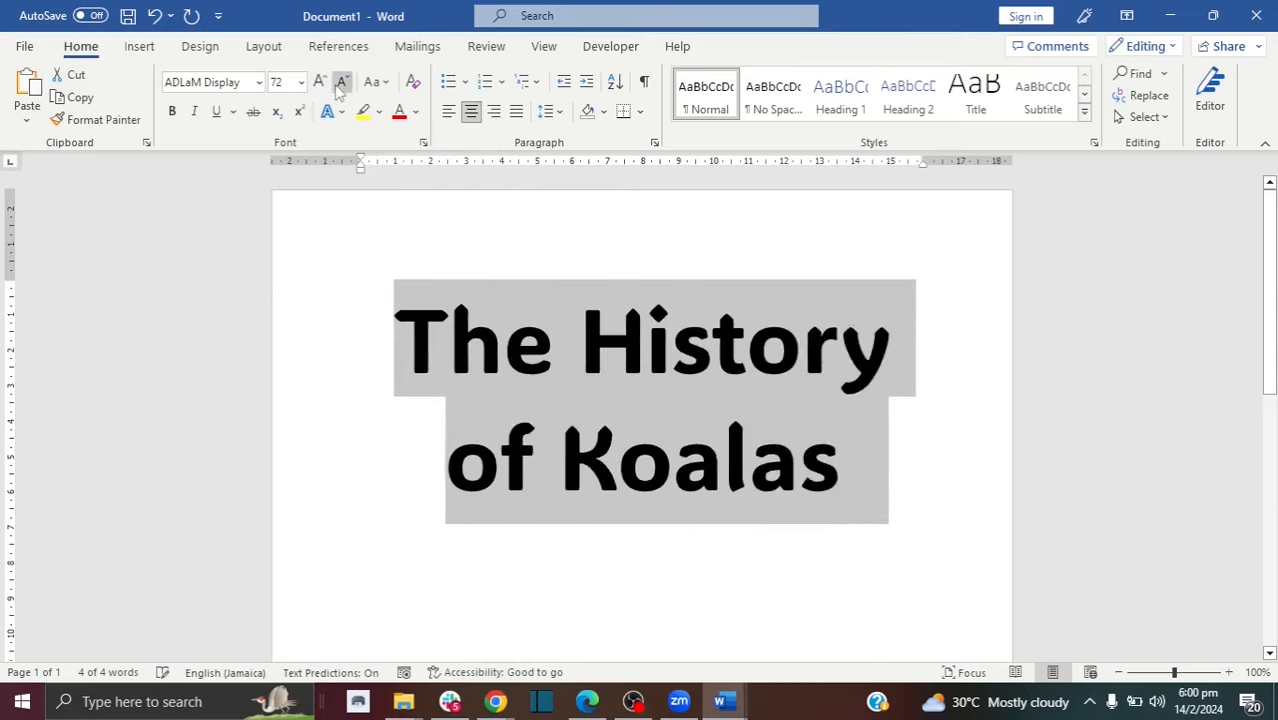
left_click(341, 84)
left_click(341, 84)
left_click(320, 84)
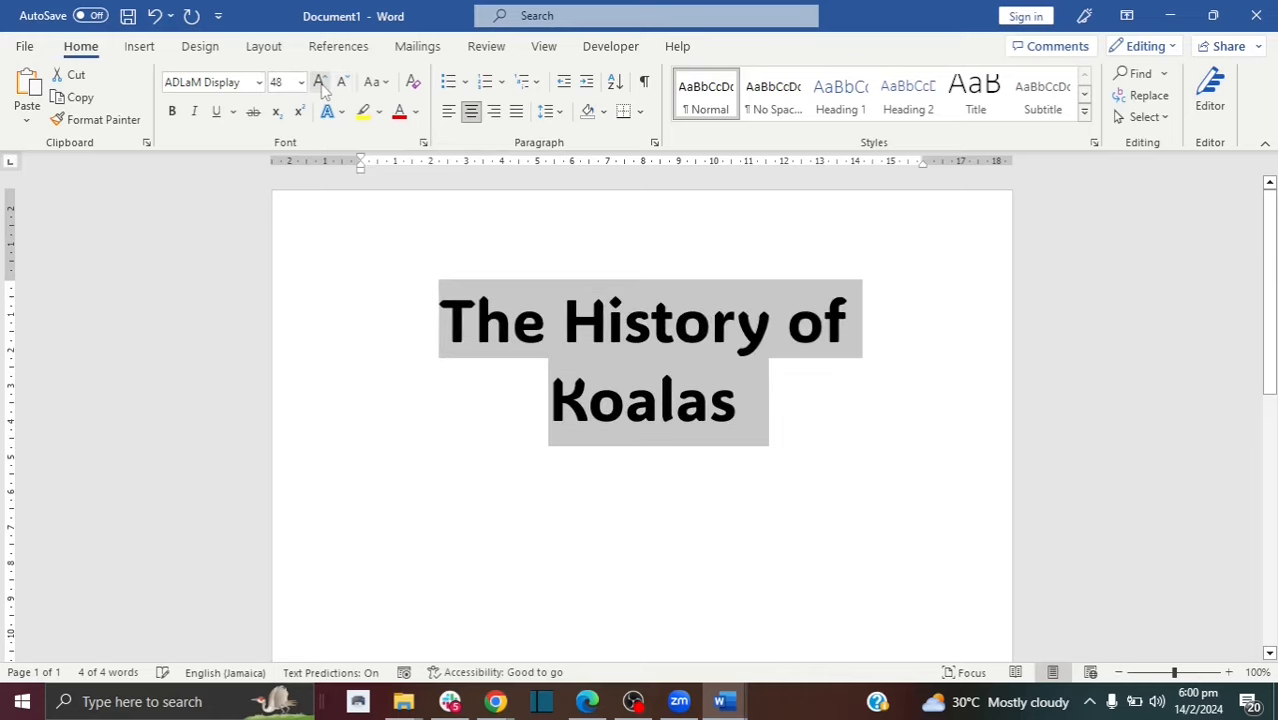
- Start a new line below the title, after the word "Koalas"
left_click(437, 320)
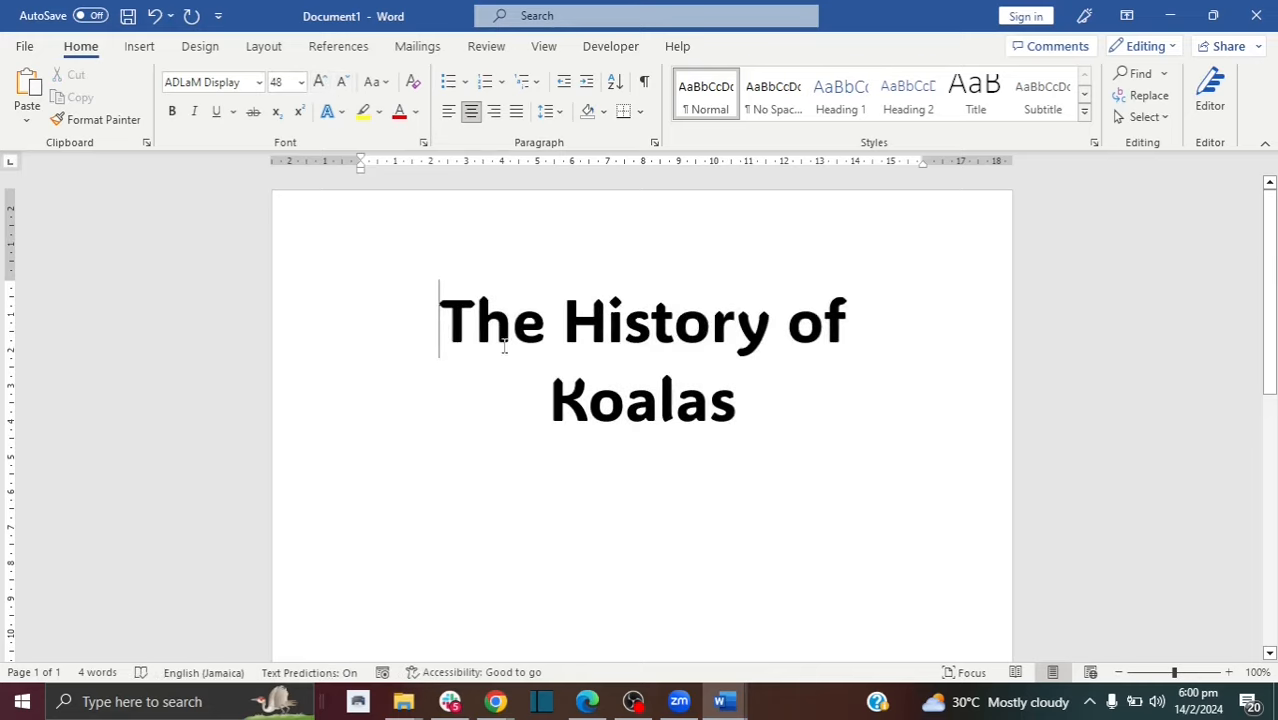
left_click(740, 406)
key("Return")
- Switch to the koala search in Chrome, show its image results and open the Britannica koala picture
mouse_move(496, 703)
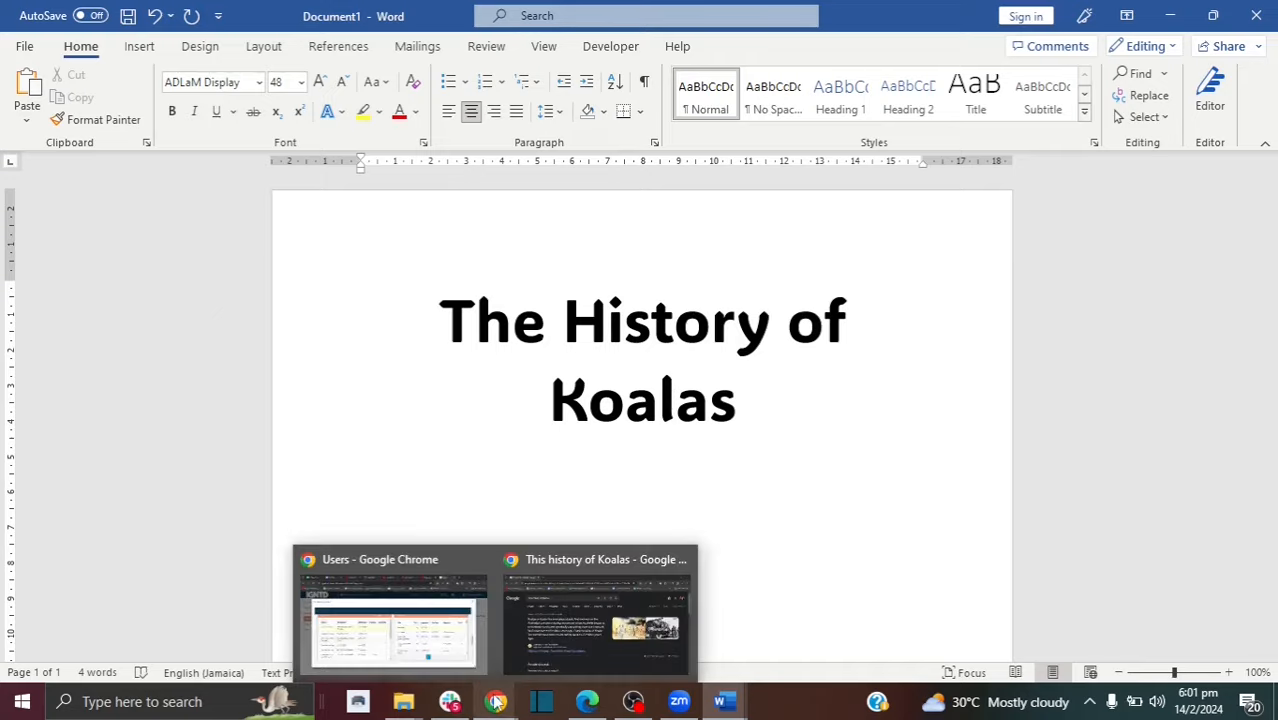
left_click(549, 604)
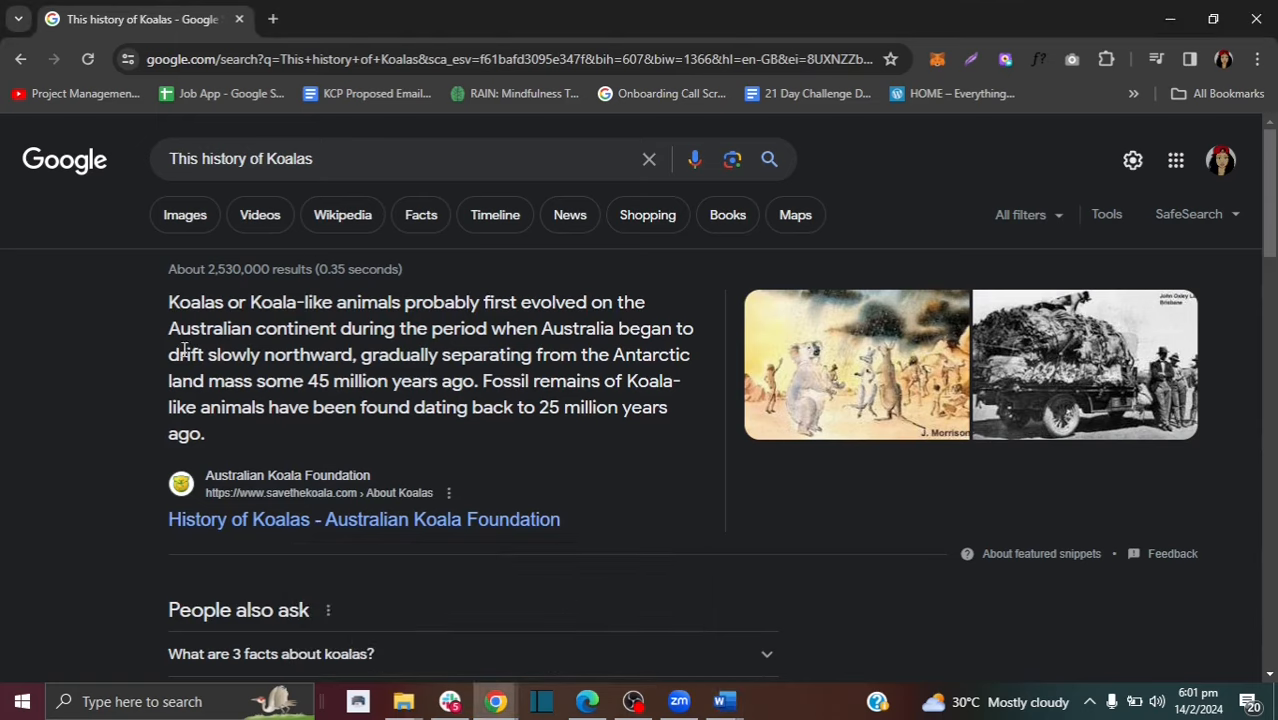
left_click(186, 220)
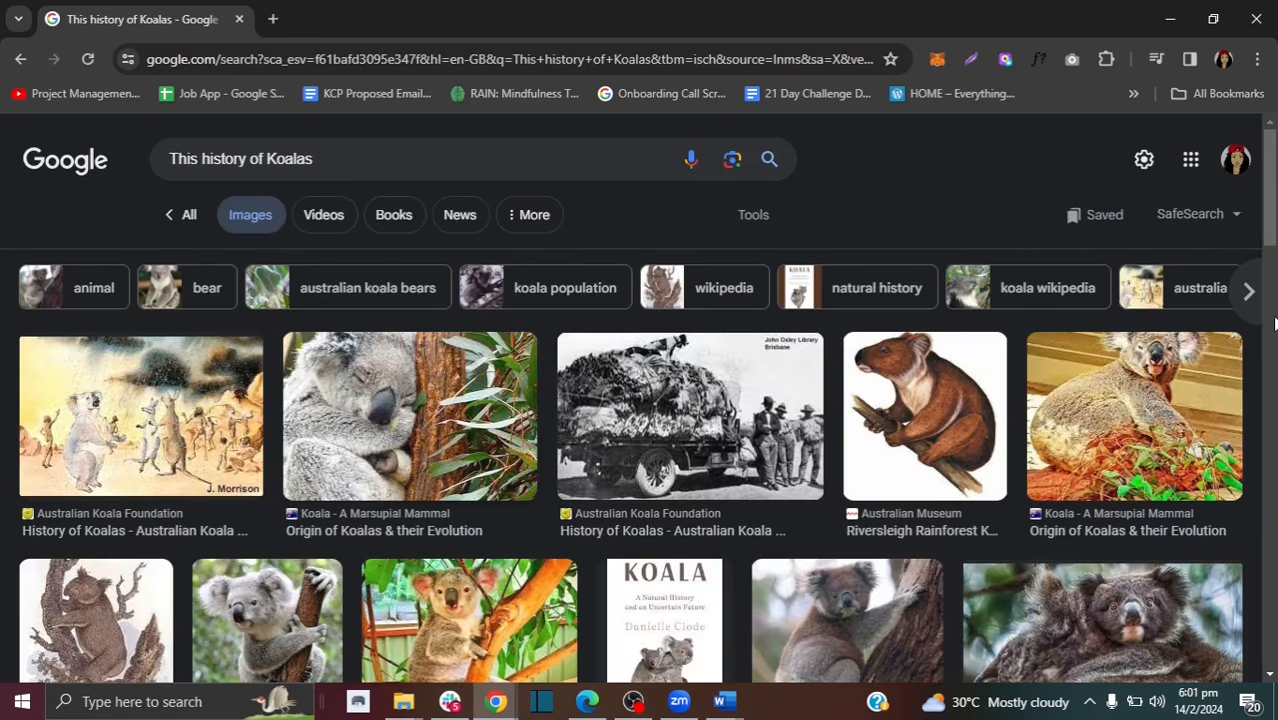
scroll(650, 468, "down", 1)
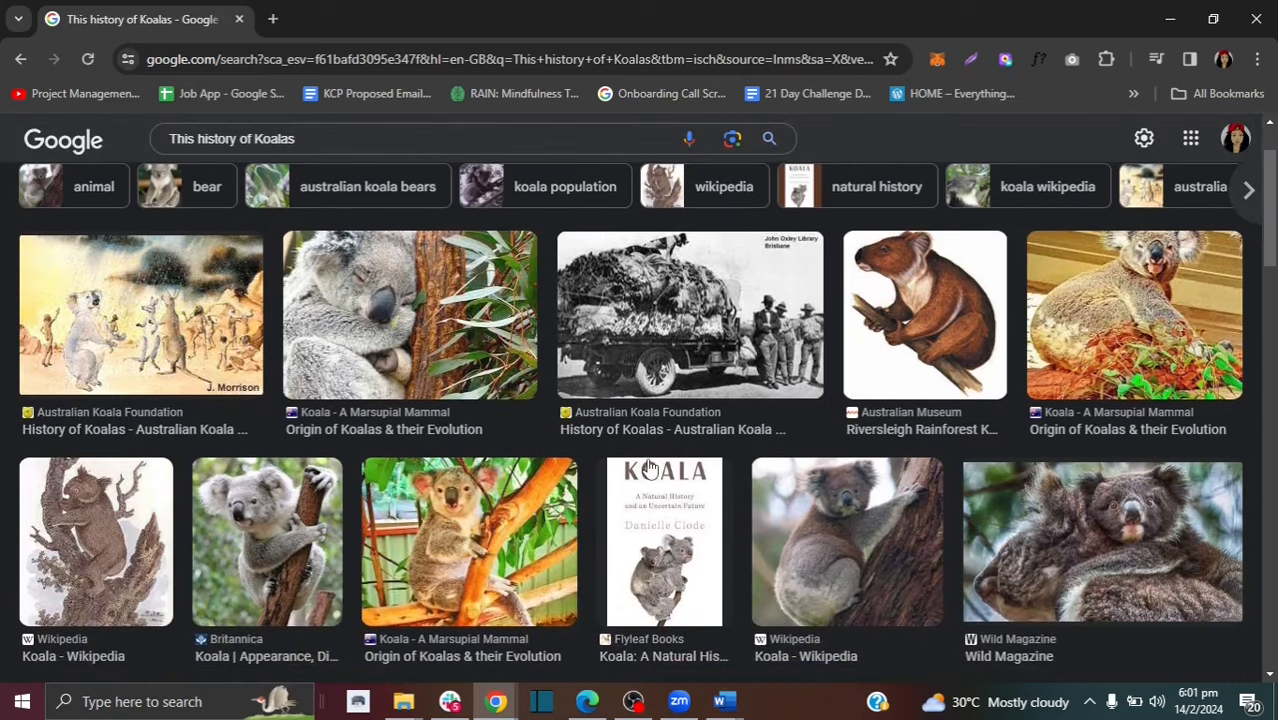
left_click(312, 527)
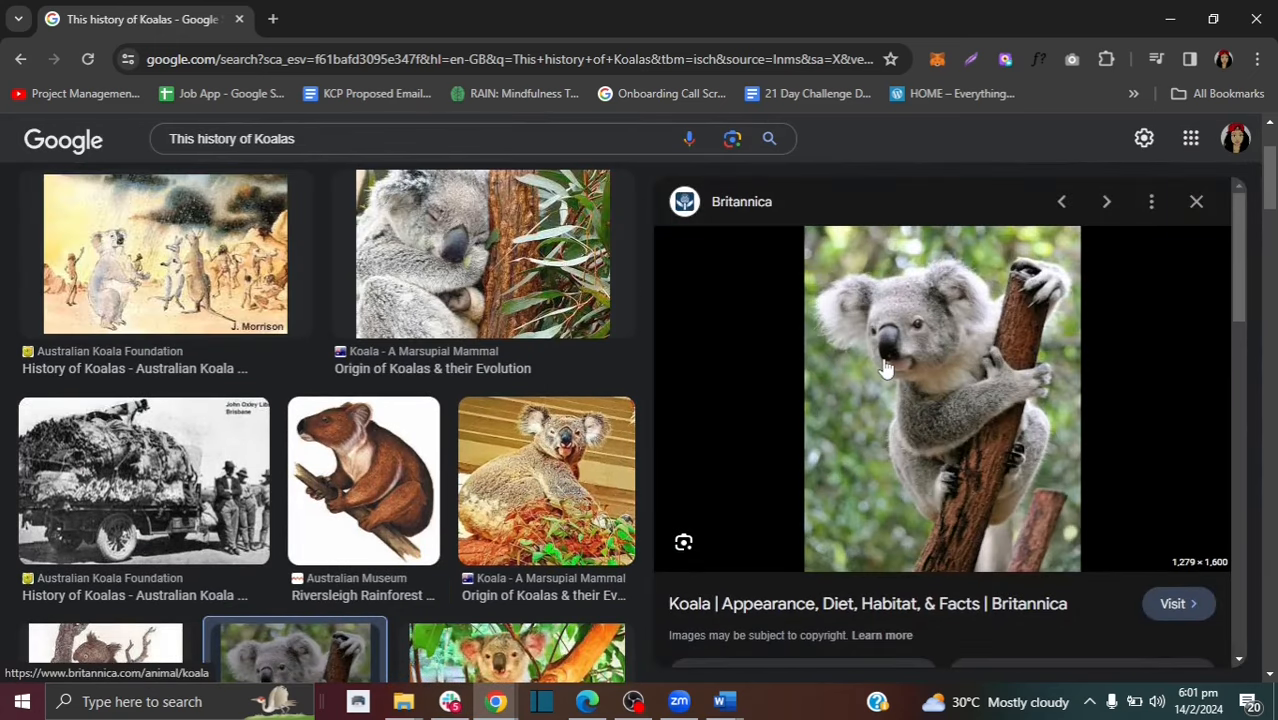
- Copy the enlarged Britannica koala image to the clipboard
right_click(885, 368)
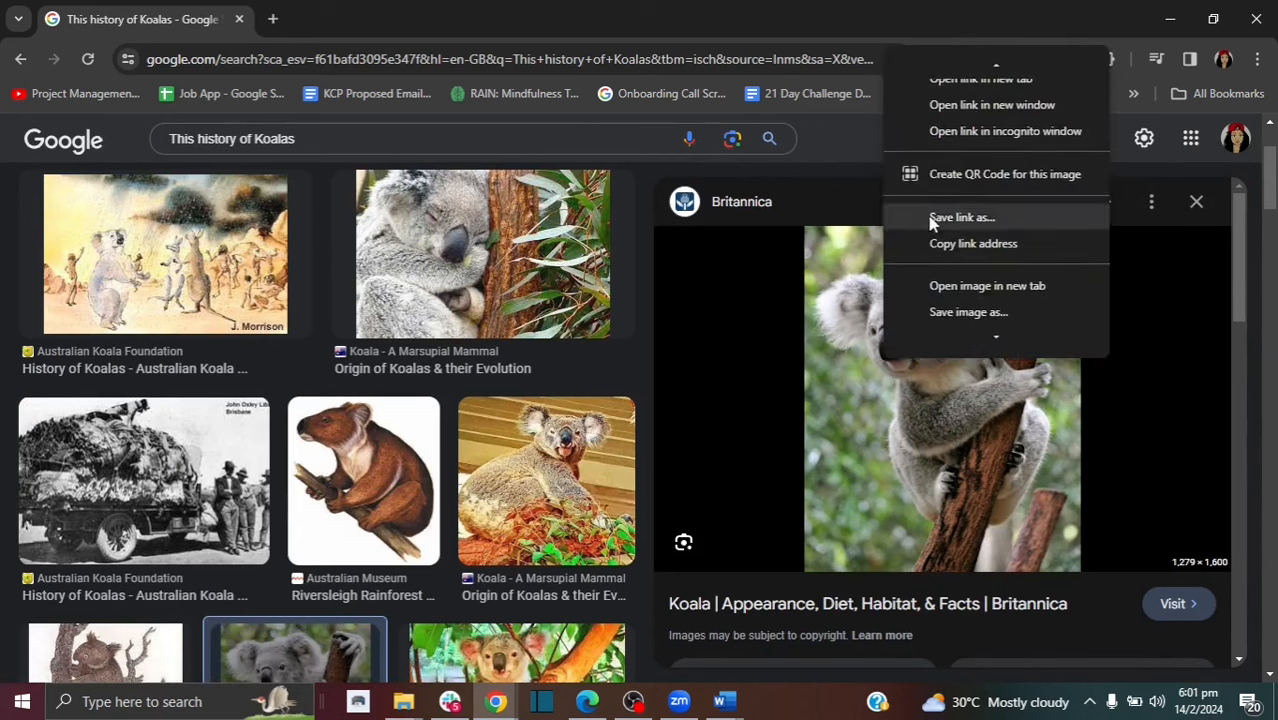
scroll(983, 320, "down", 2)
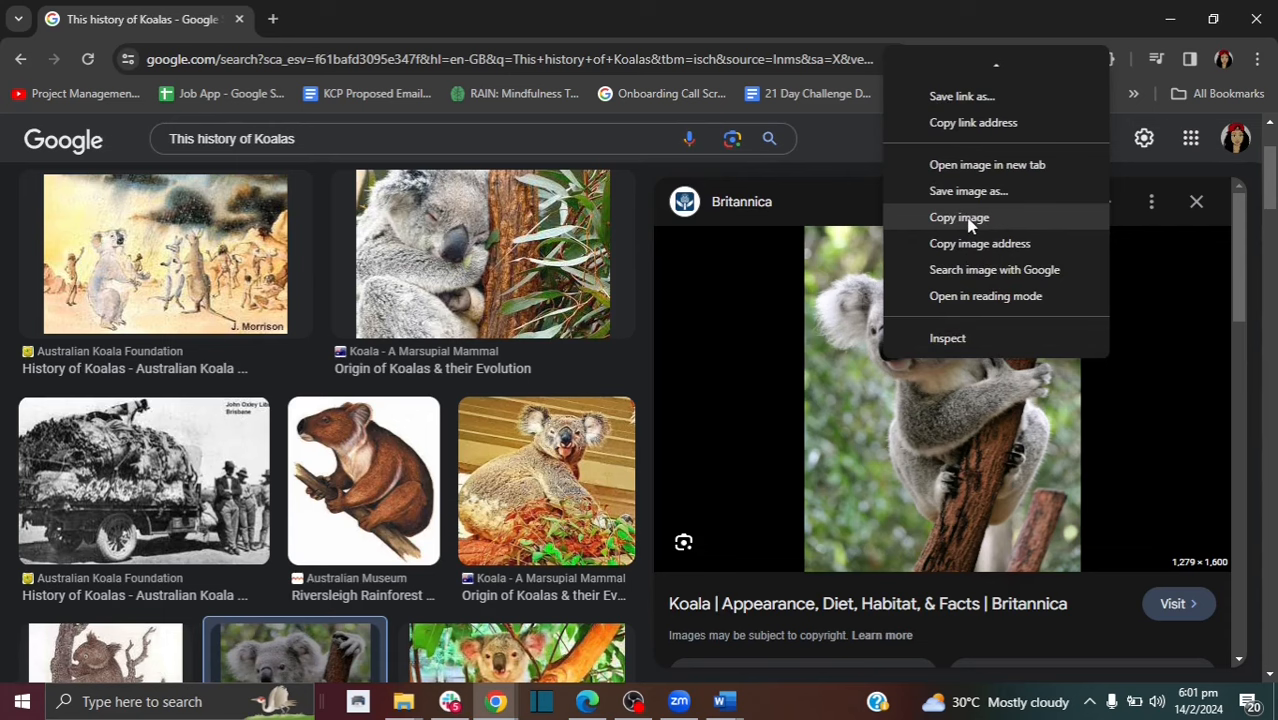
left_click(958, 218)
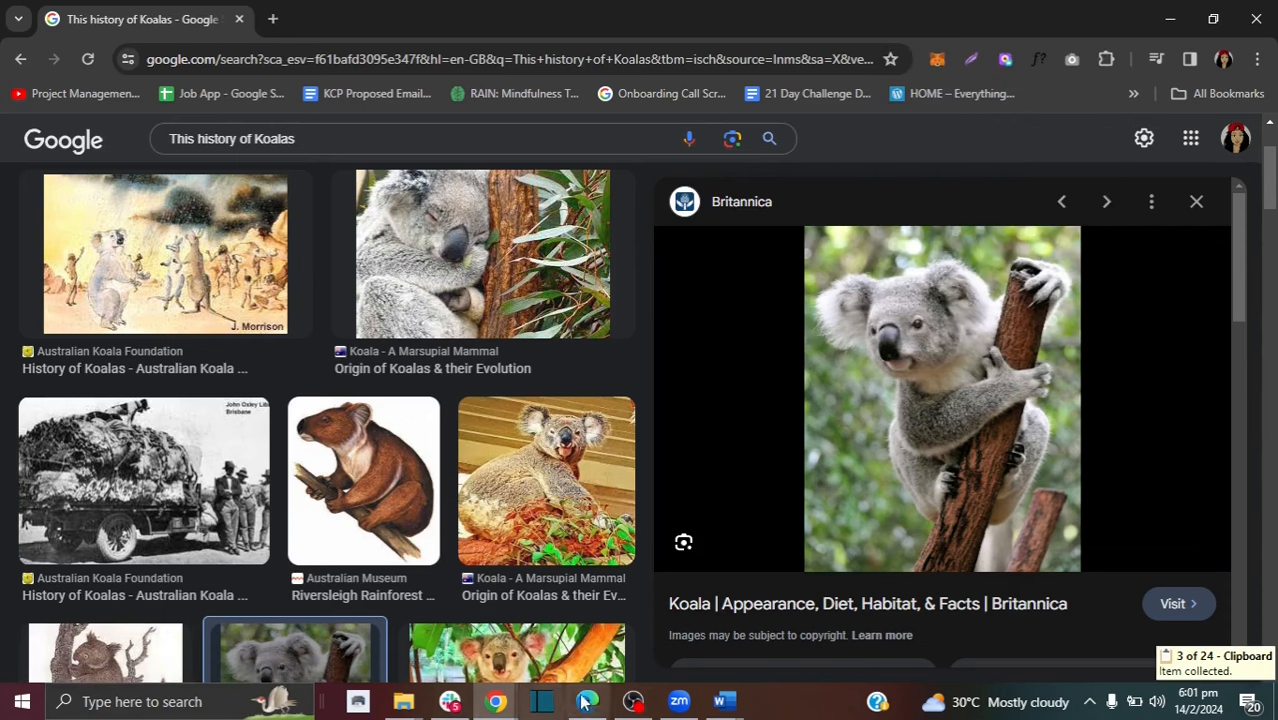
- Return to Document1 in Word and paste the koala picture on the line below the title
left_click(724, 701)
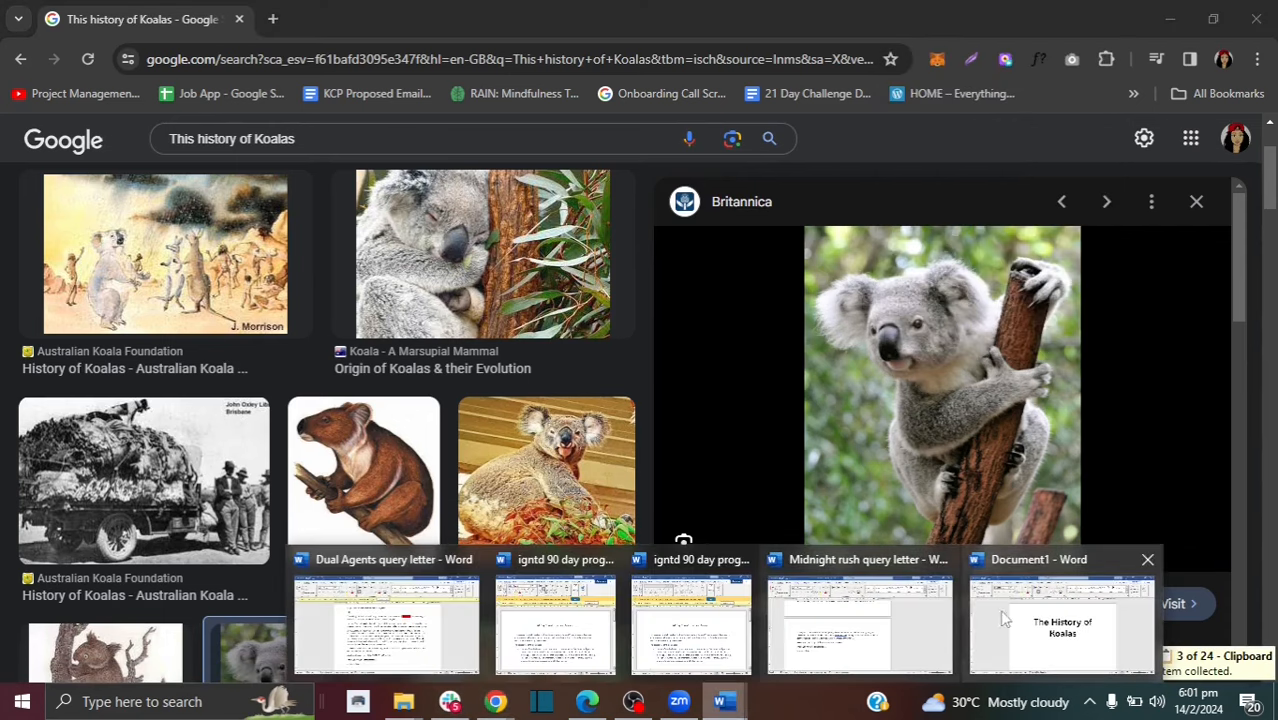
left_click(1004, 619)
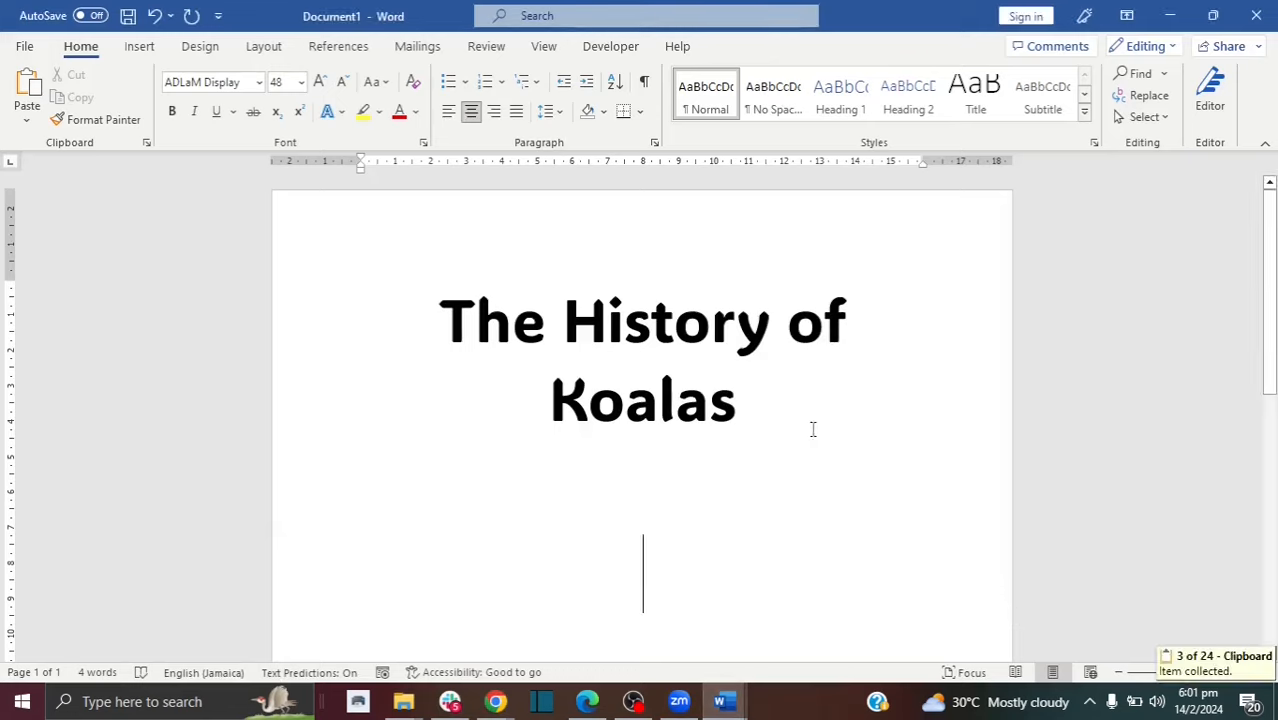
right_click(667, 544)
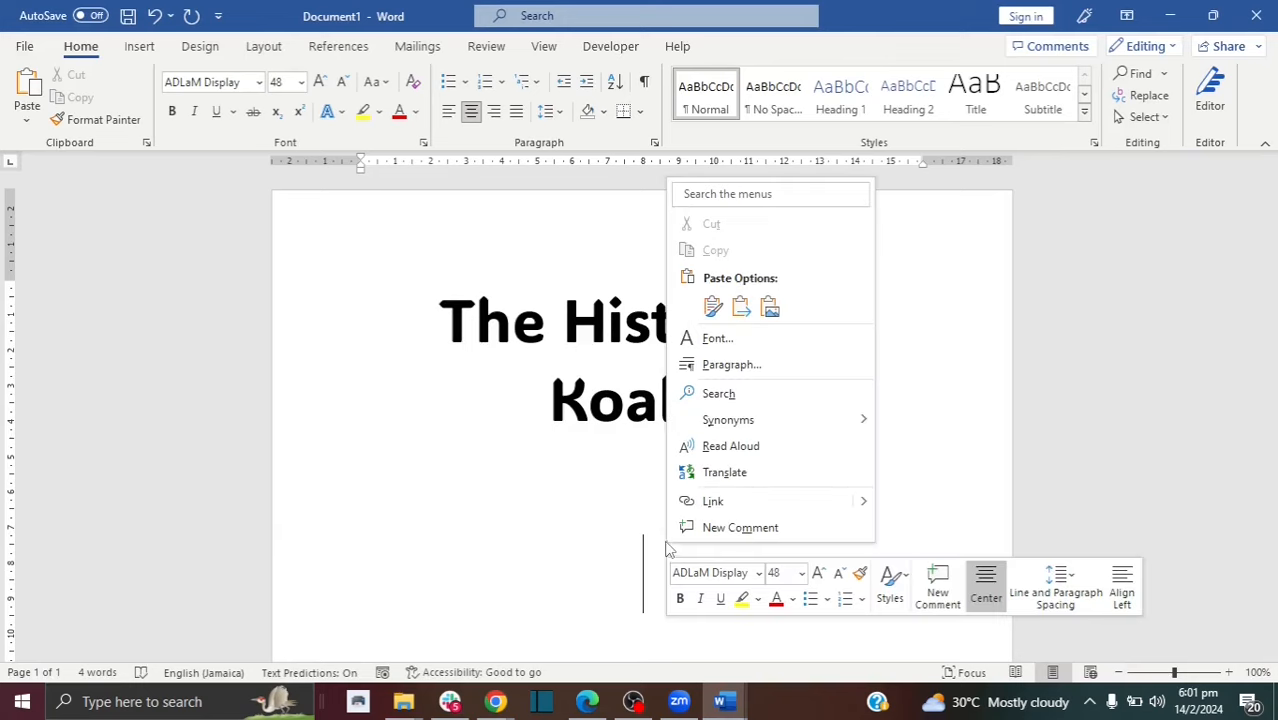
left_click(713, 306)
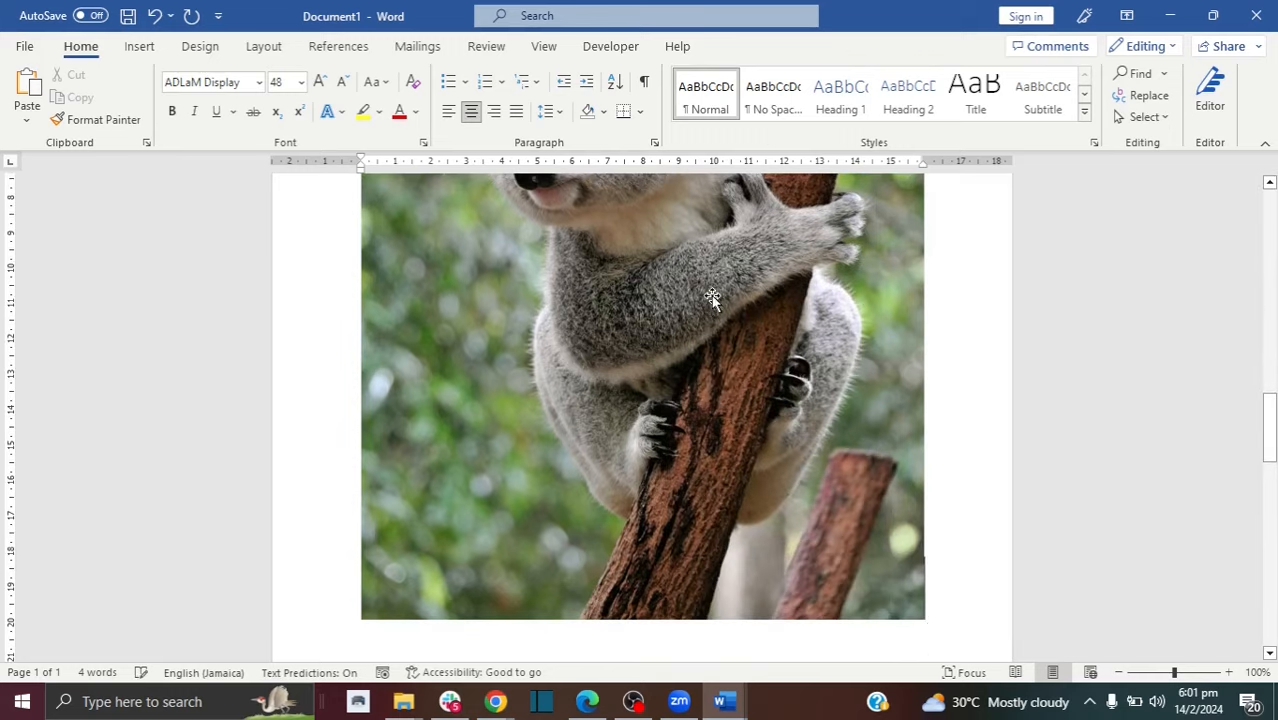
- Delete the blank third page that follows the koala picture's page
left_click_drag(1274, 408, 1275, 370)
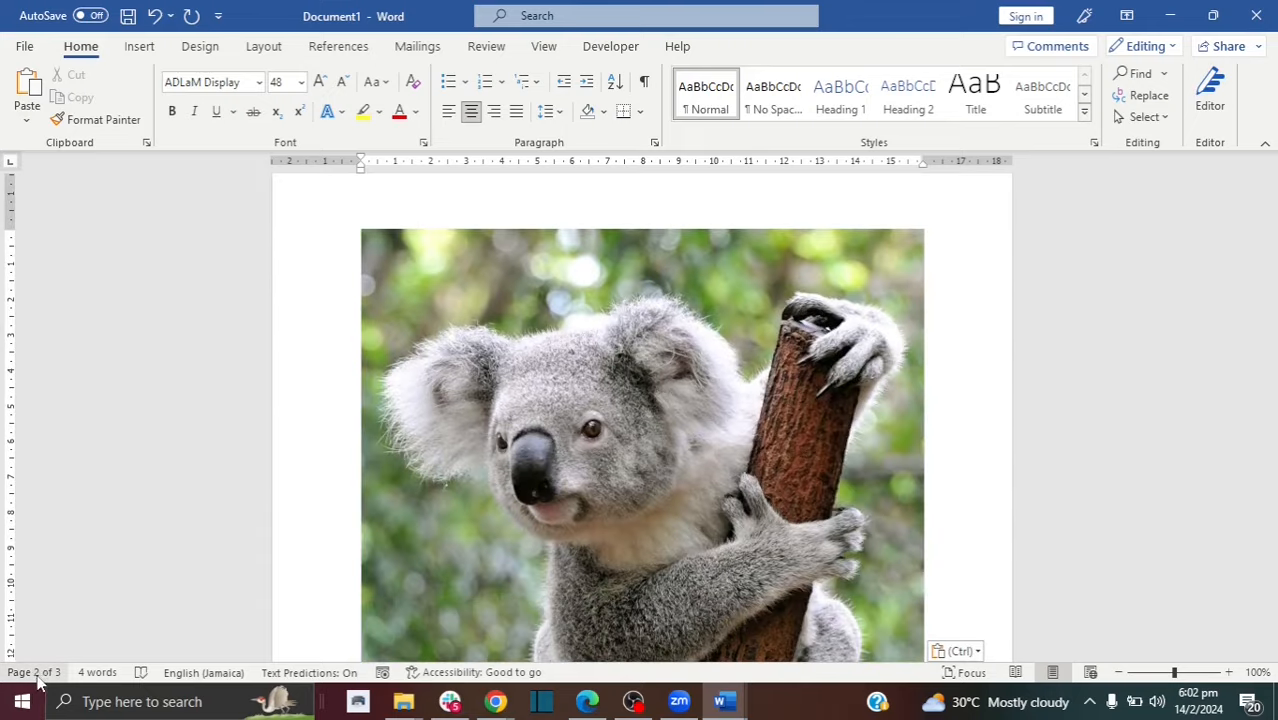
left_click_drag(1274, 375, 1273, 474)
left_click(370, 414)
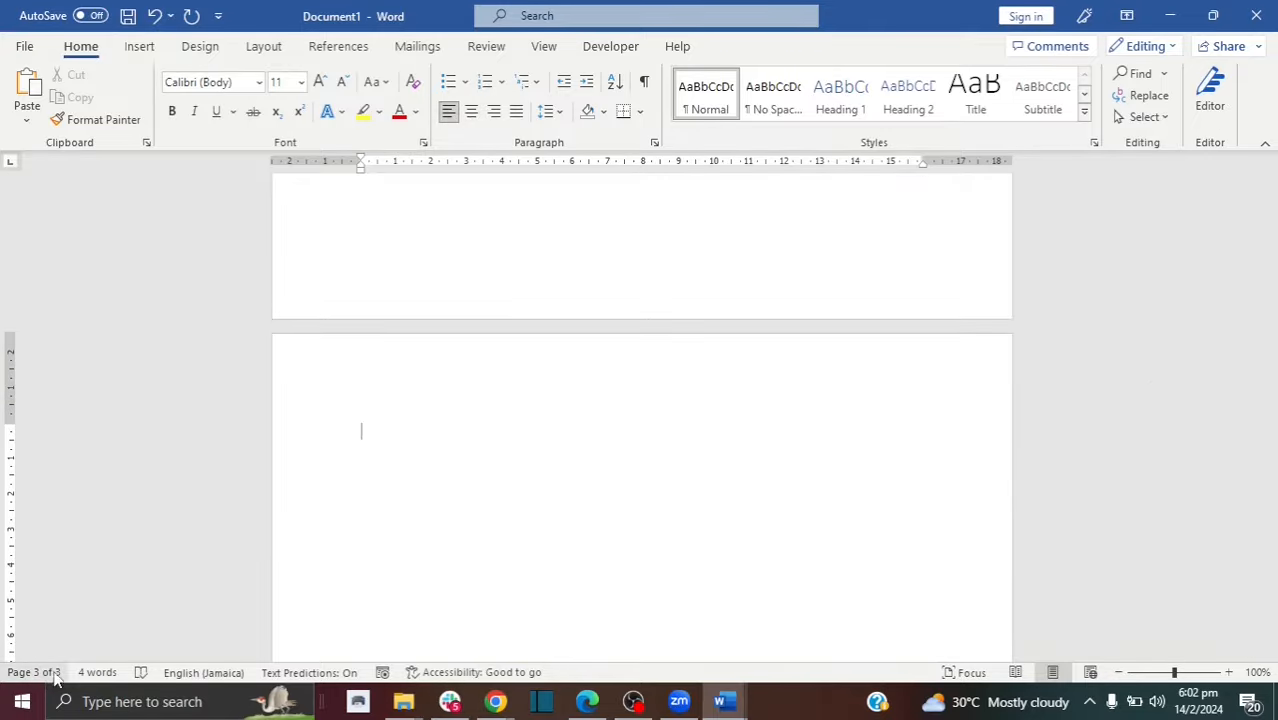
double_click(362, 431)
left_click(362, 431)
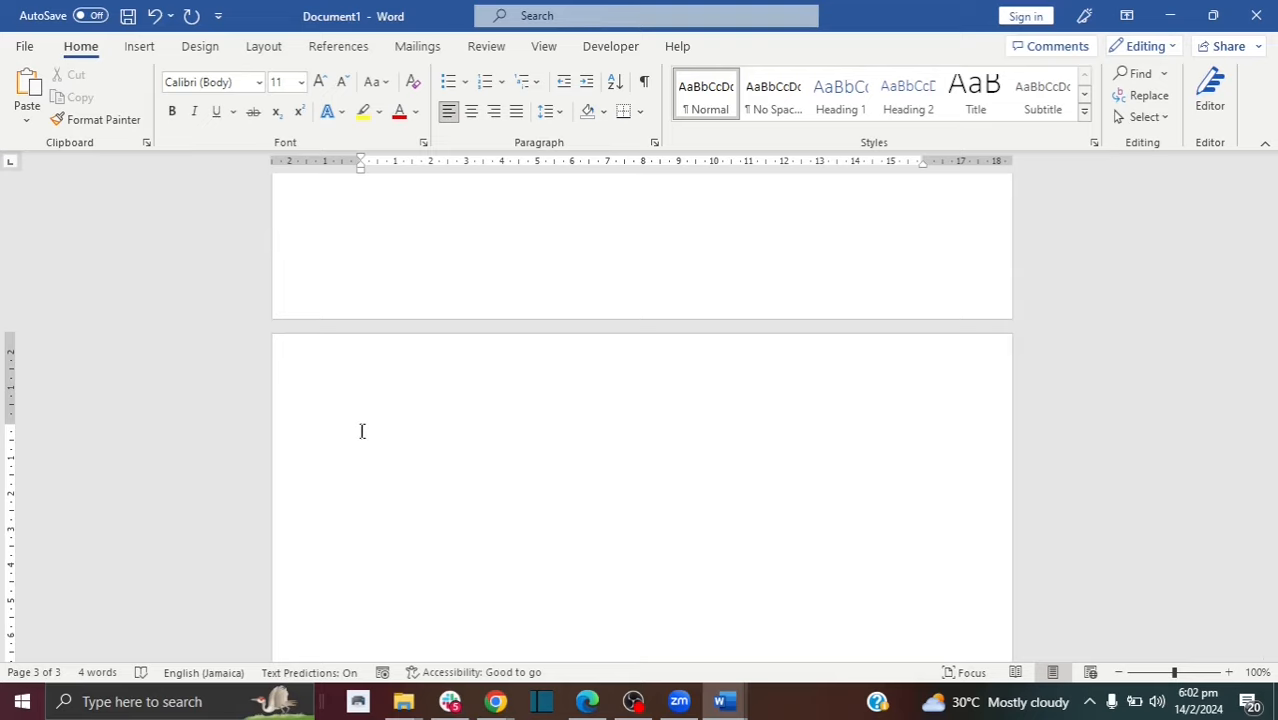
key("BackSpace")
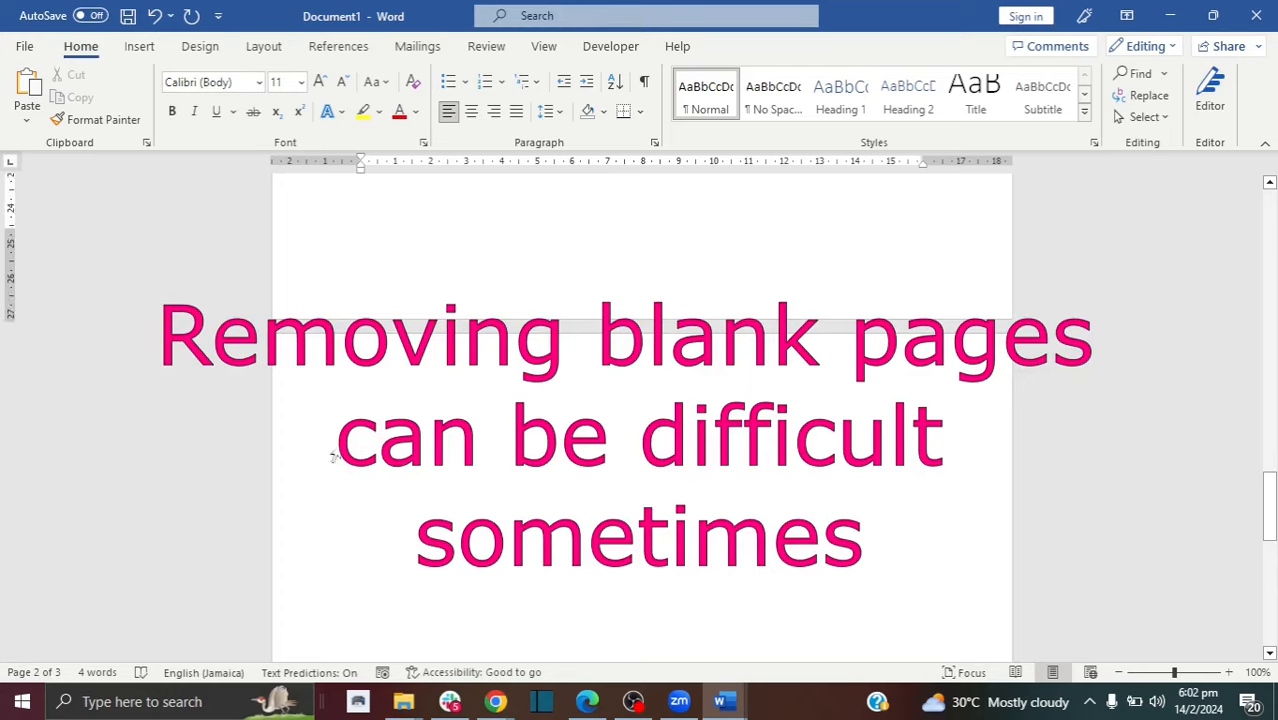
left_click(335, 456)
key("BackSpace")
key("BackSpace")
key("BackSpace")
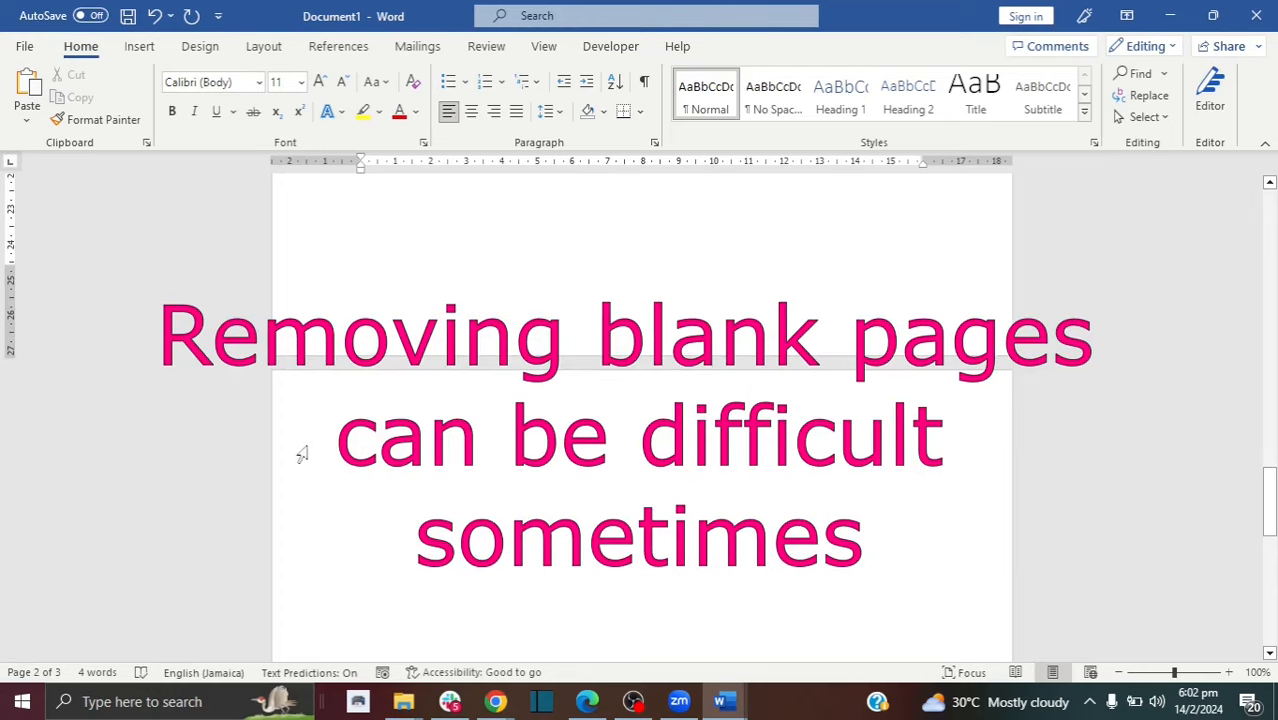
left_click(372, 481)
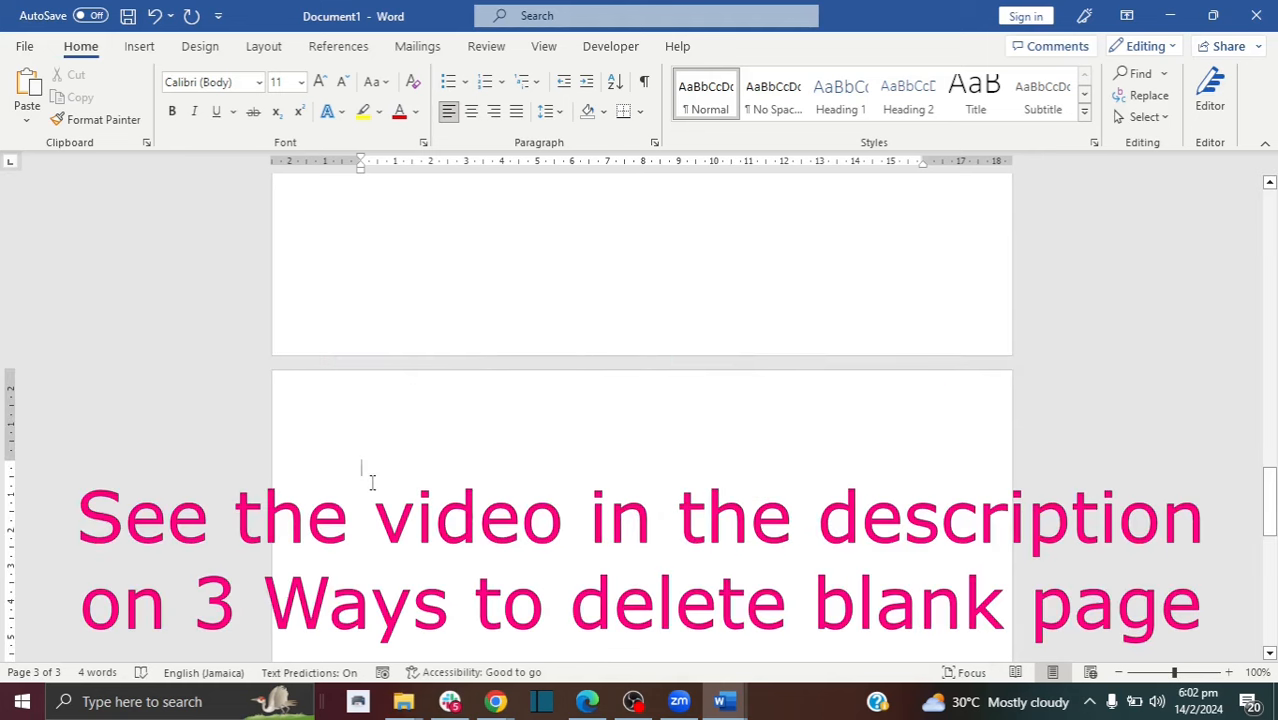
key("BackSpace")
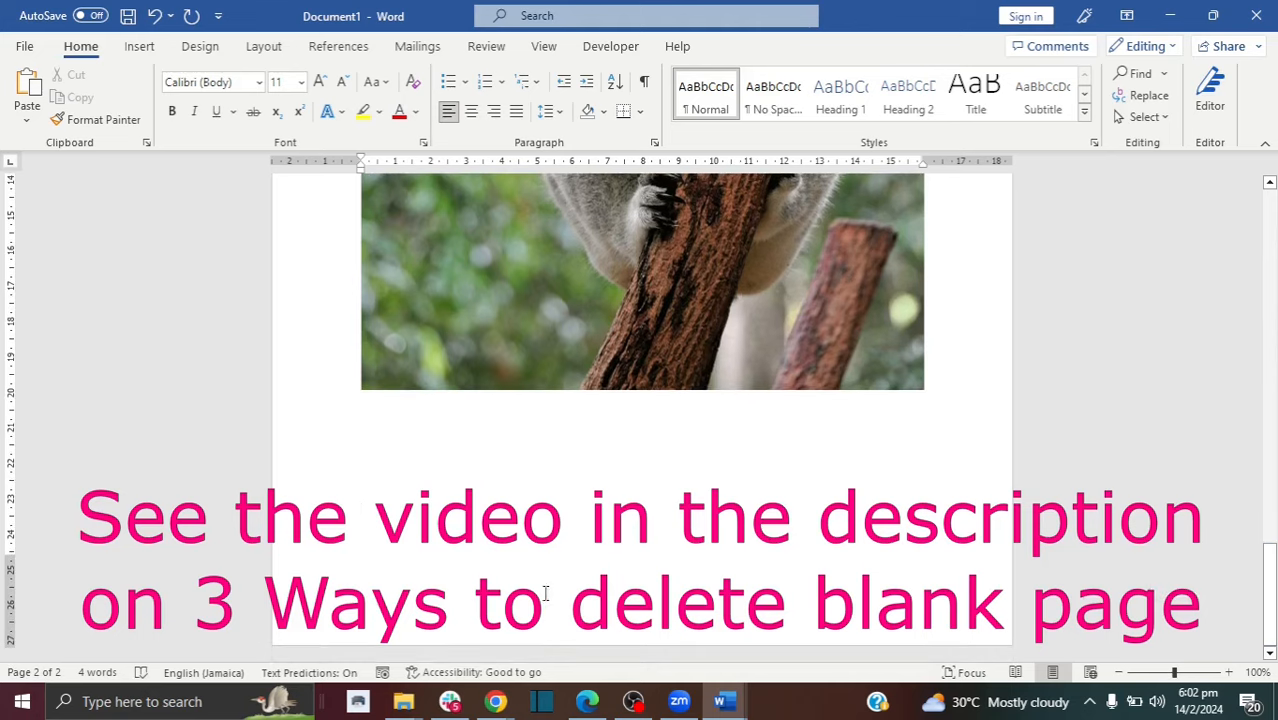
- Shrink the koala picture proportionally to about 12 cm wide so it fits on the first page below the title
mouse_move(1271, 597)
left_mouse_down()
mouse_move(1273, 561)
mouse_move(1271, 589)
left_mouse_up()
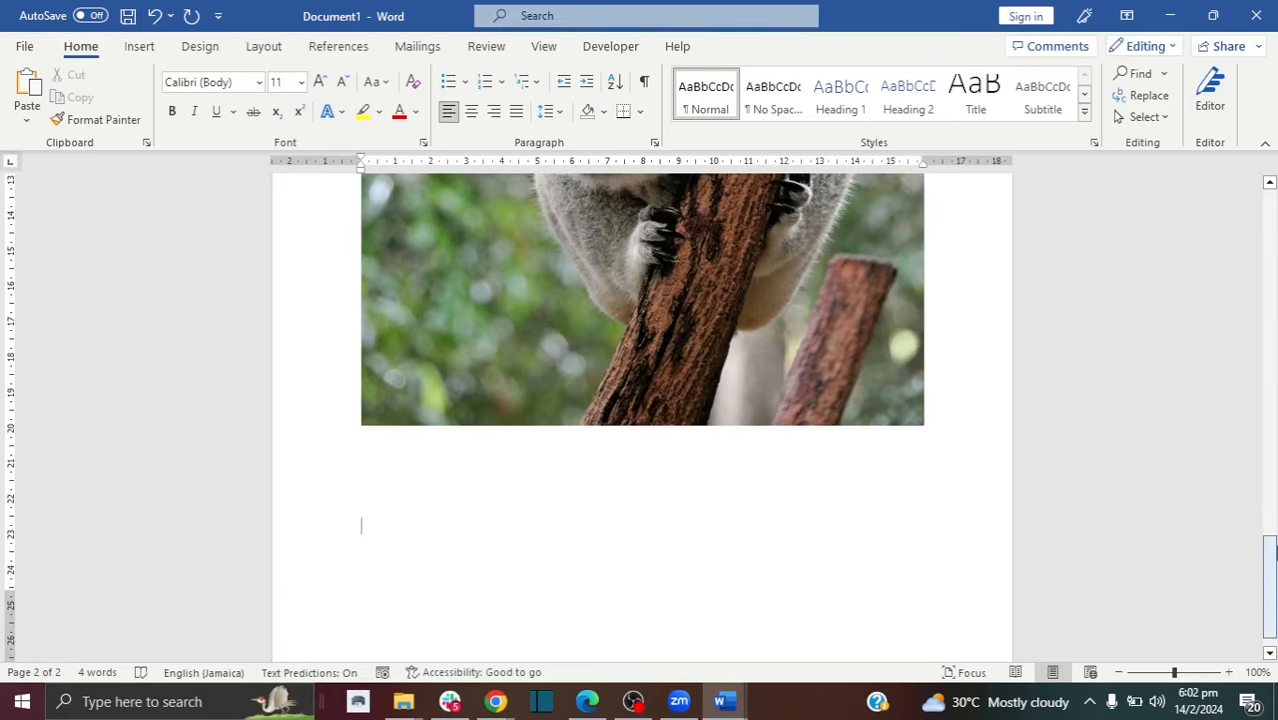
left_click_drag(1270, 560, 1272, 480)
left_click(665, 358)
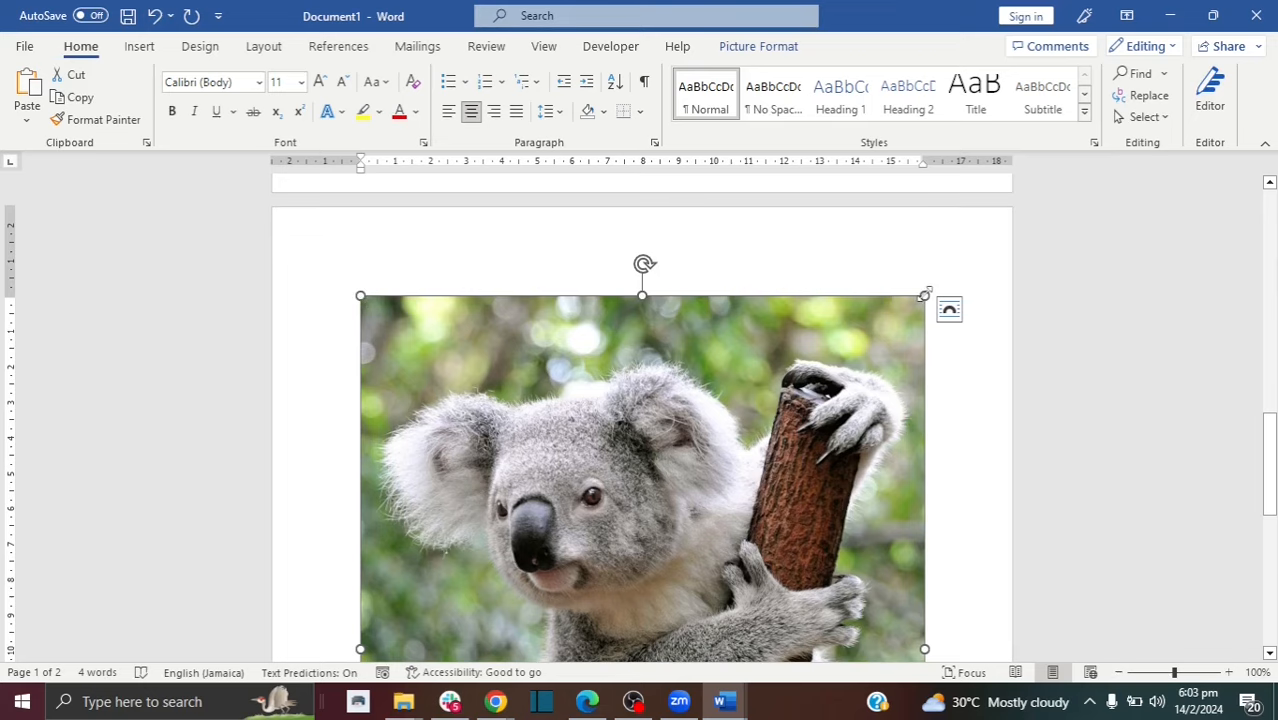
left_click_drag(924, 296, 657, 473)
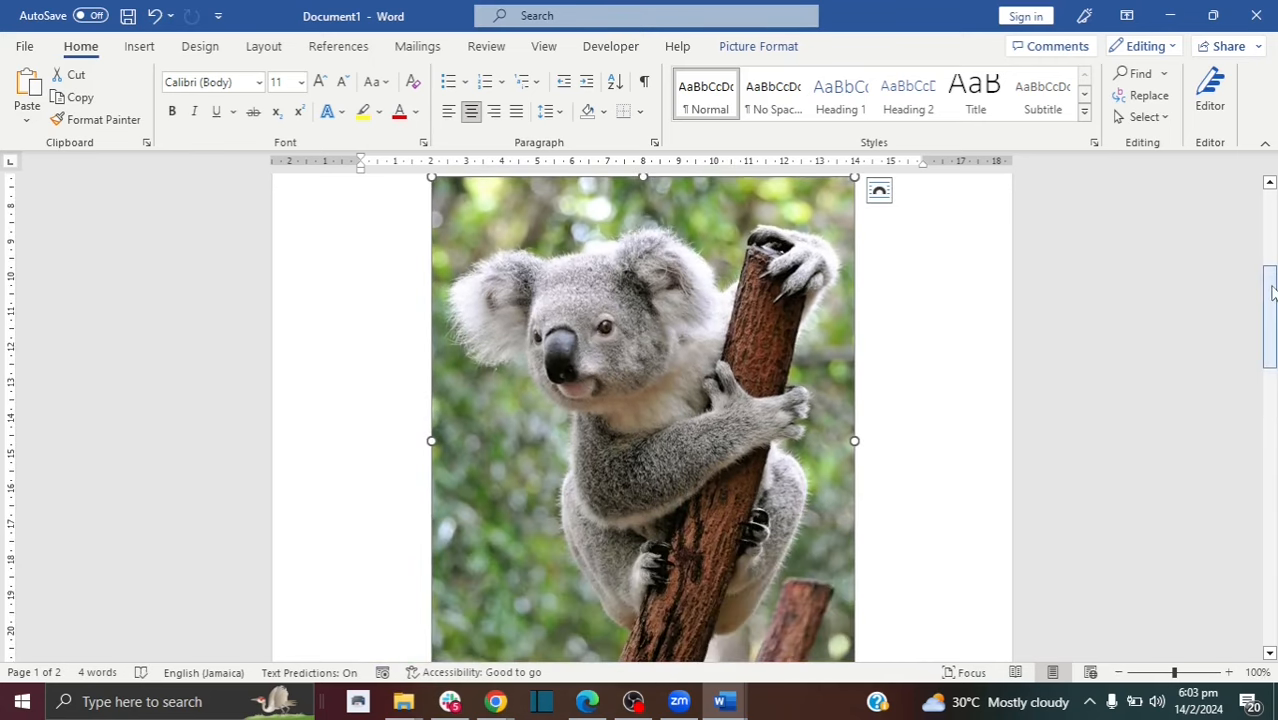
scroll(1270, 255, "up", 2)
left_click_drag(1268, 300, 1272, 270)
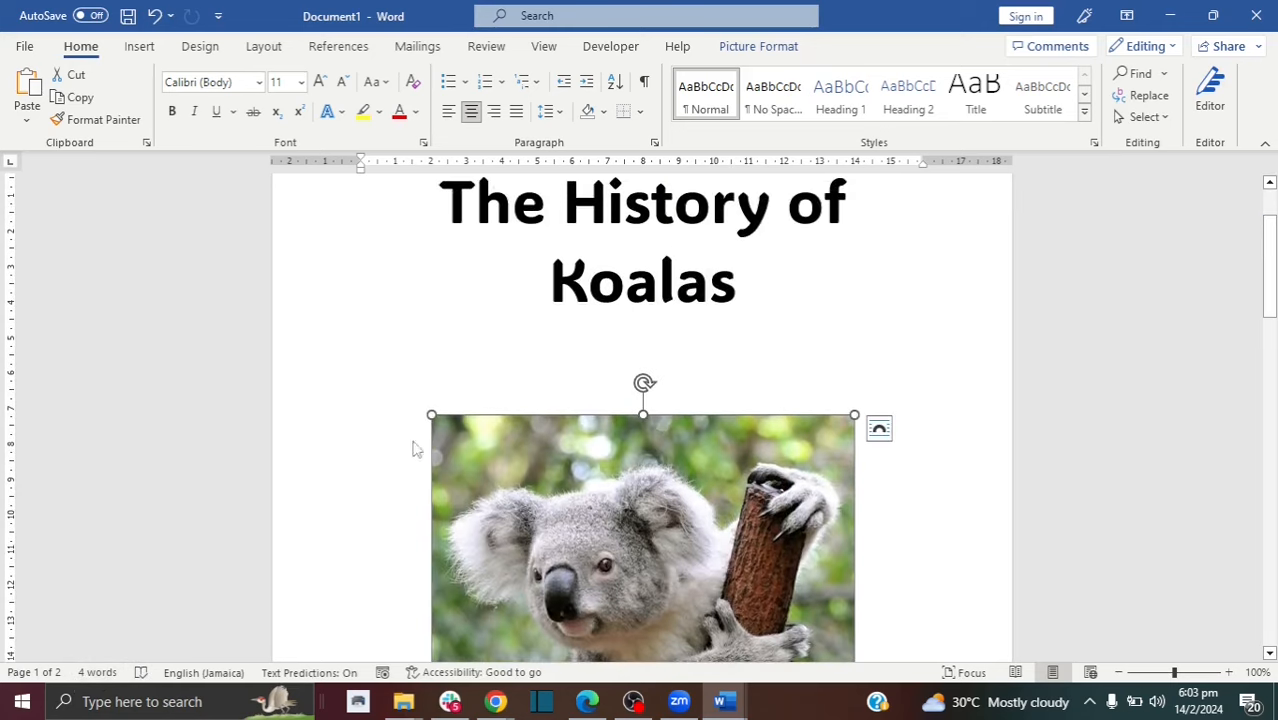
left_click_drag(1274, 220, 1272, 316)
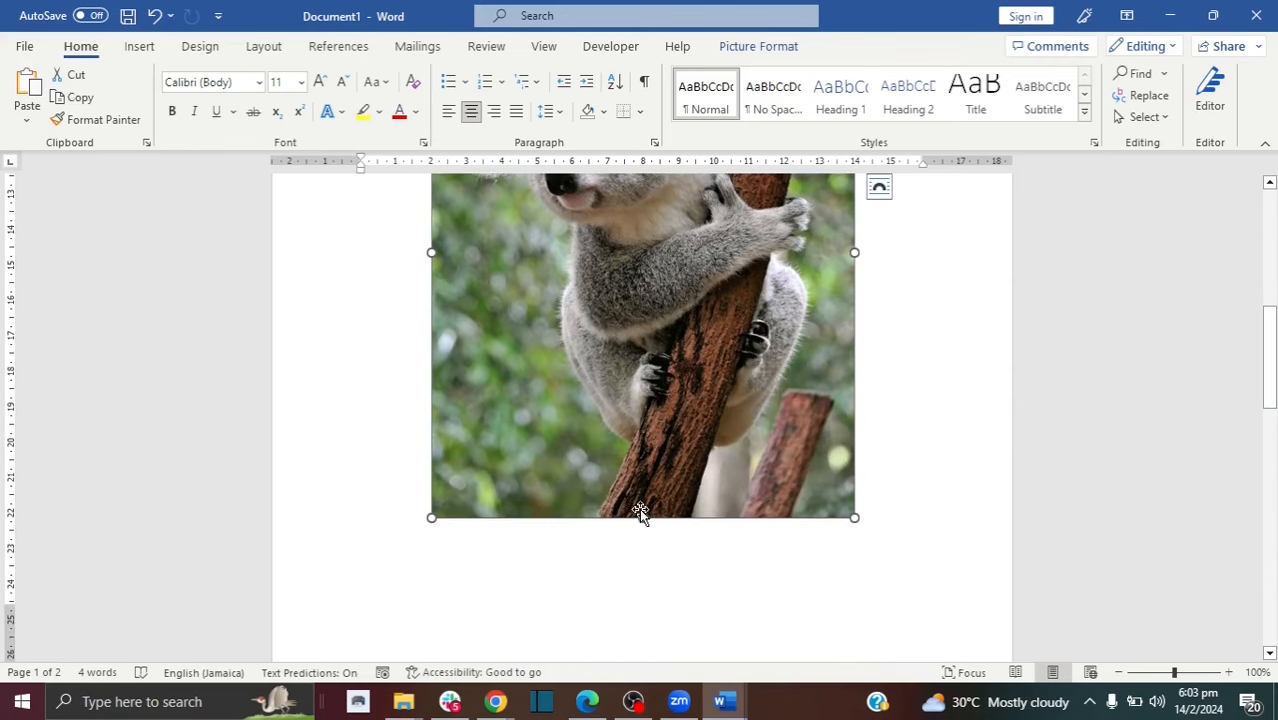
- Reduce the koala picture's height and narrow it to about 11 cm wide
left_click_drag(643, 517, 642, 471)
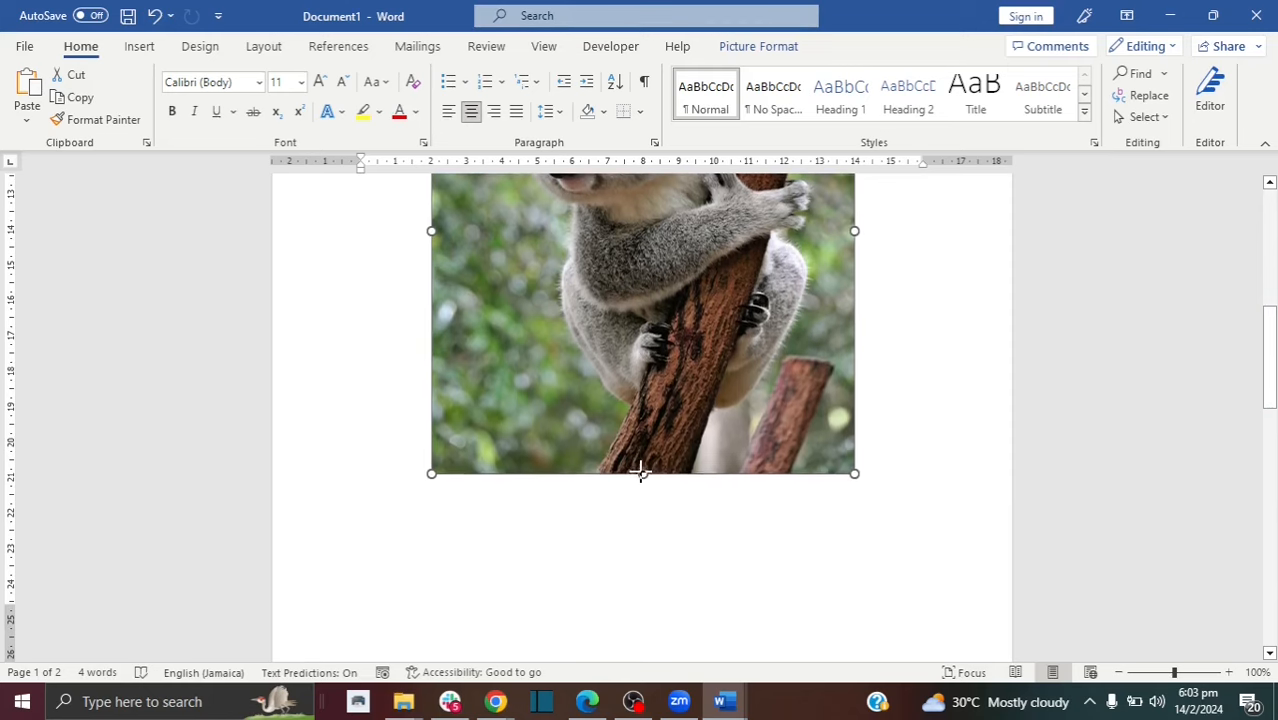
scroll(642, 471, "up", 3)
left_click_drag(855, 418, 824, 419)
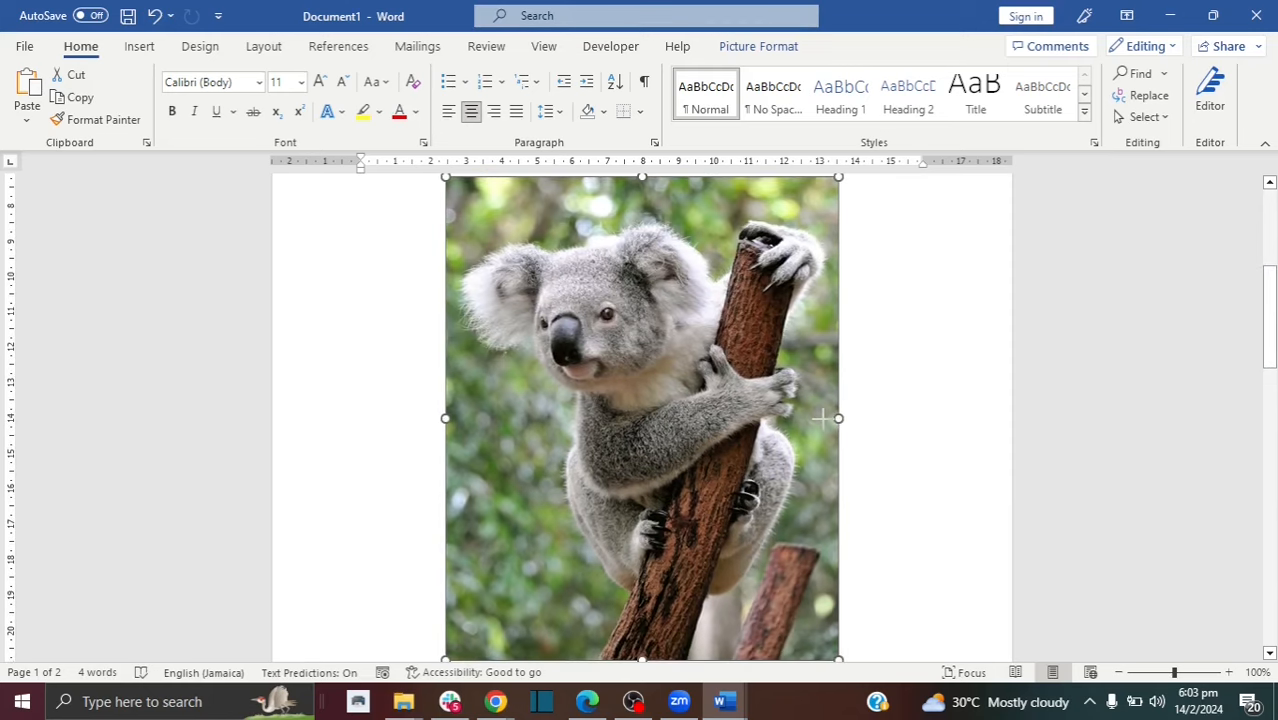
left_click(889, 414)
- Delete the blank second page after the koala picture
left_click_drag(1270, 330, 1274, 478)
left_click(605, 452)
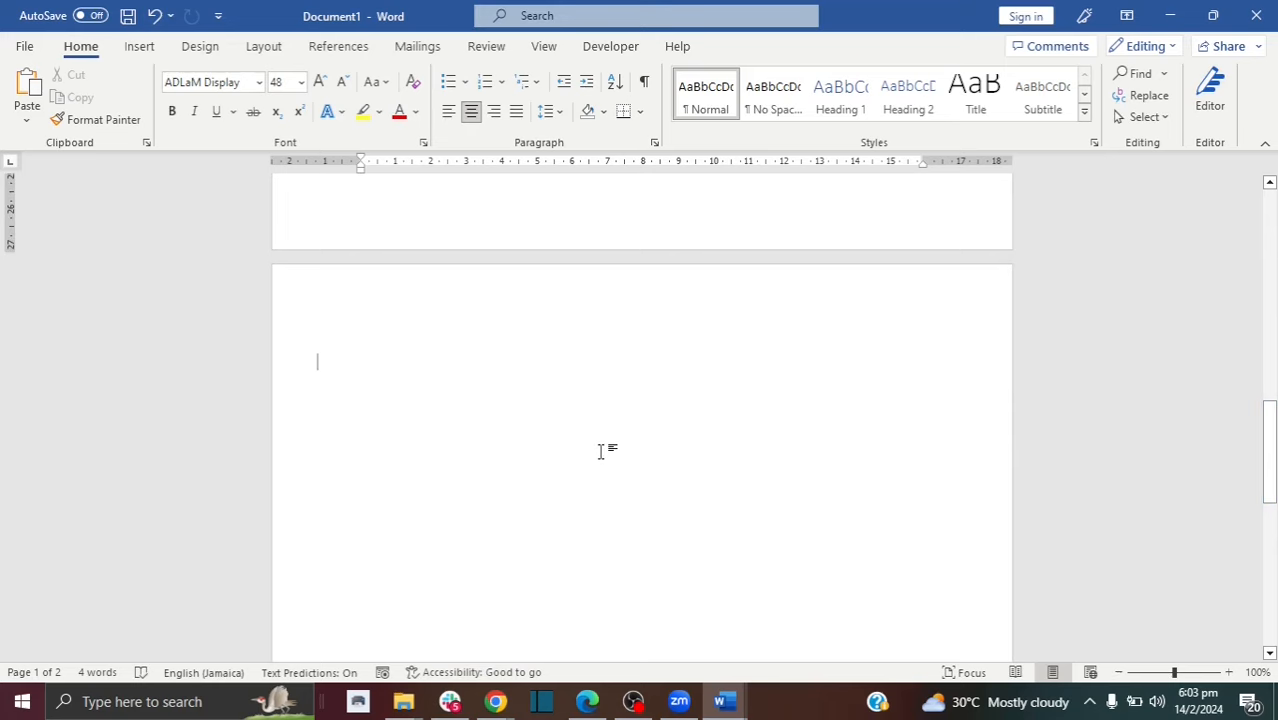
key("BackSpace")
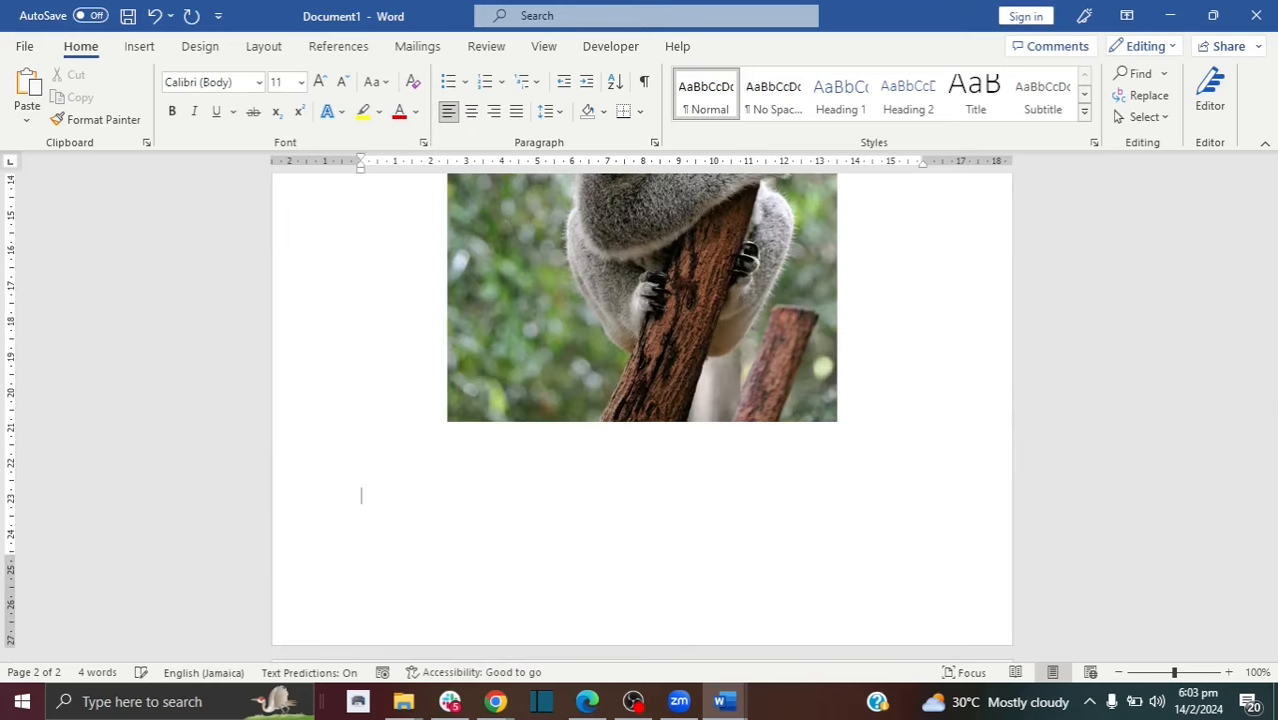
- Remove the empty line between the title and the koala picture
scroll(700, 550, "up", 5)
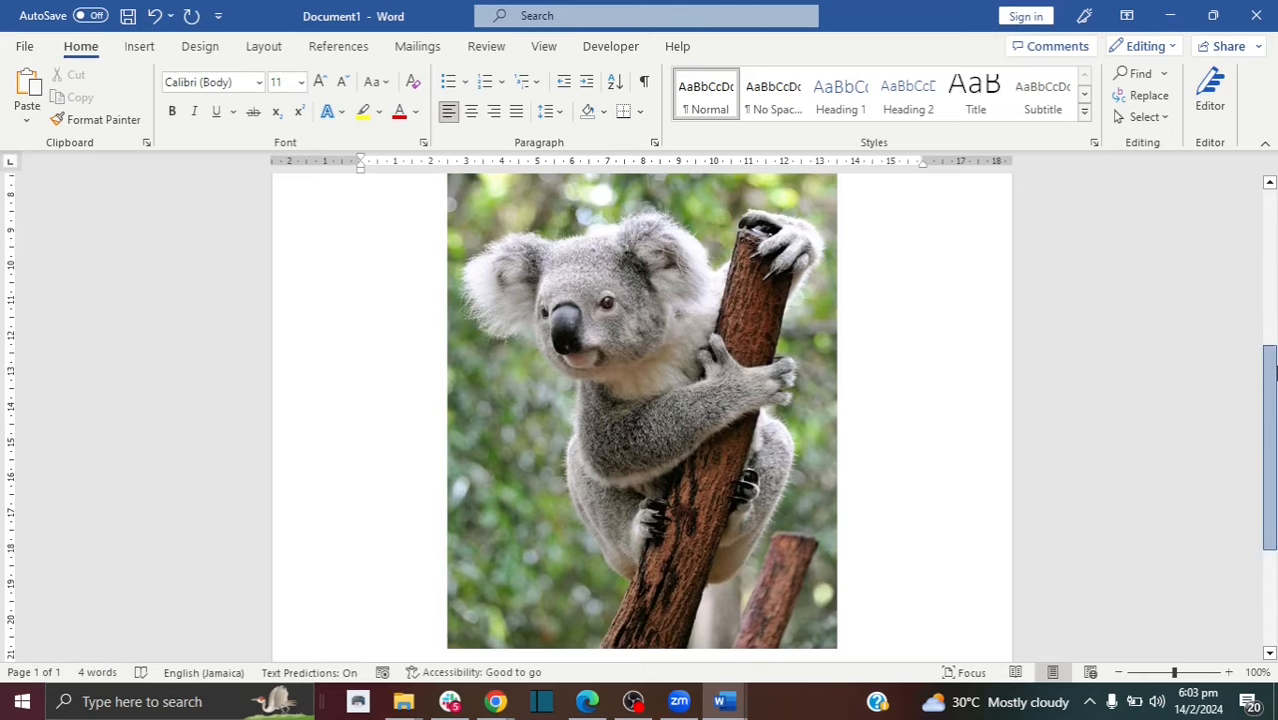
scroll(1256, 250, "up", 4)
left_click(690, 442)
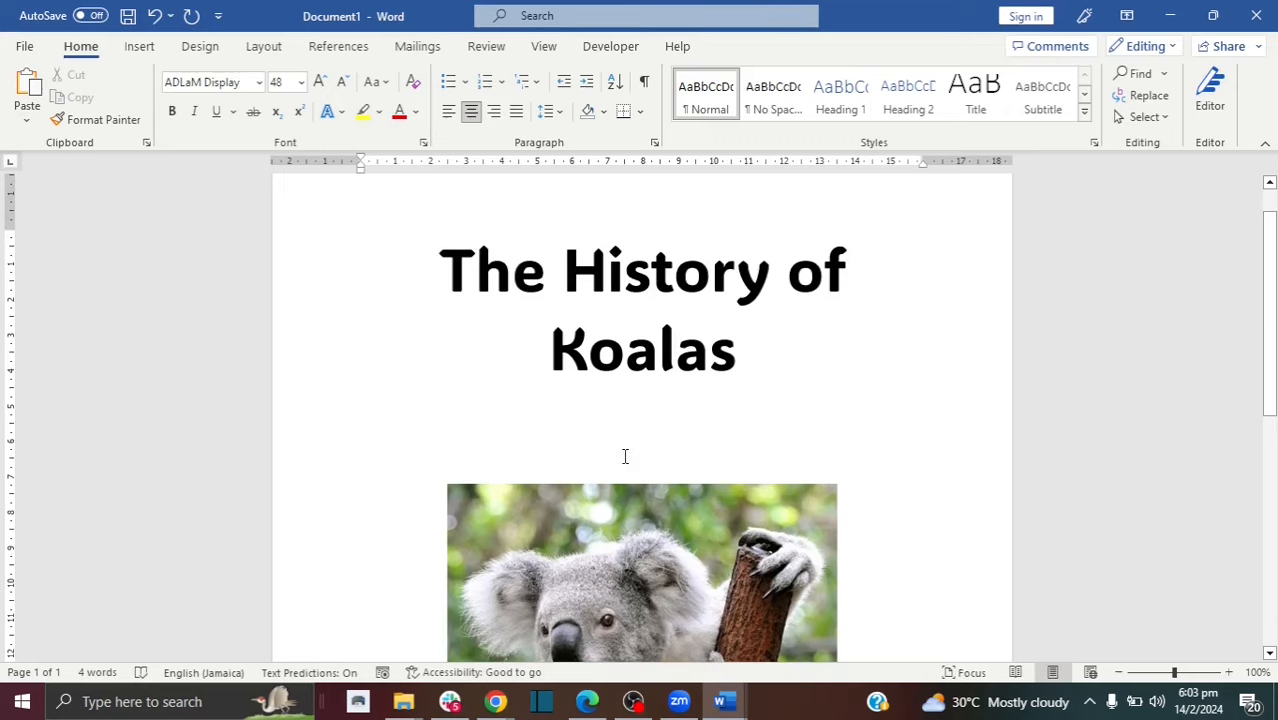
key("BackSpace")
key("BackSpace")
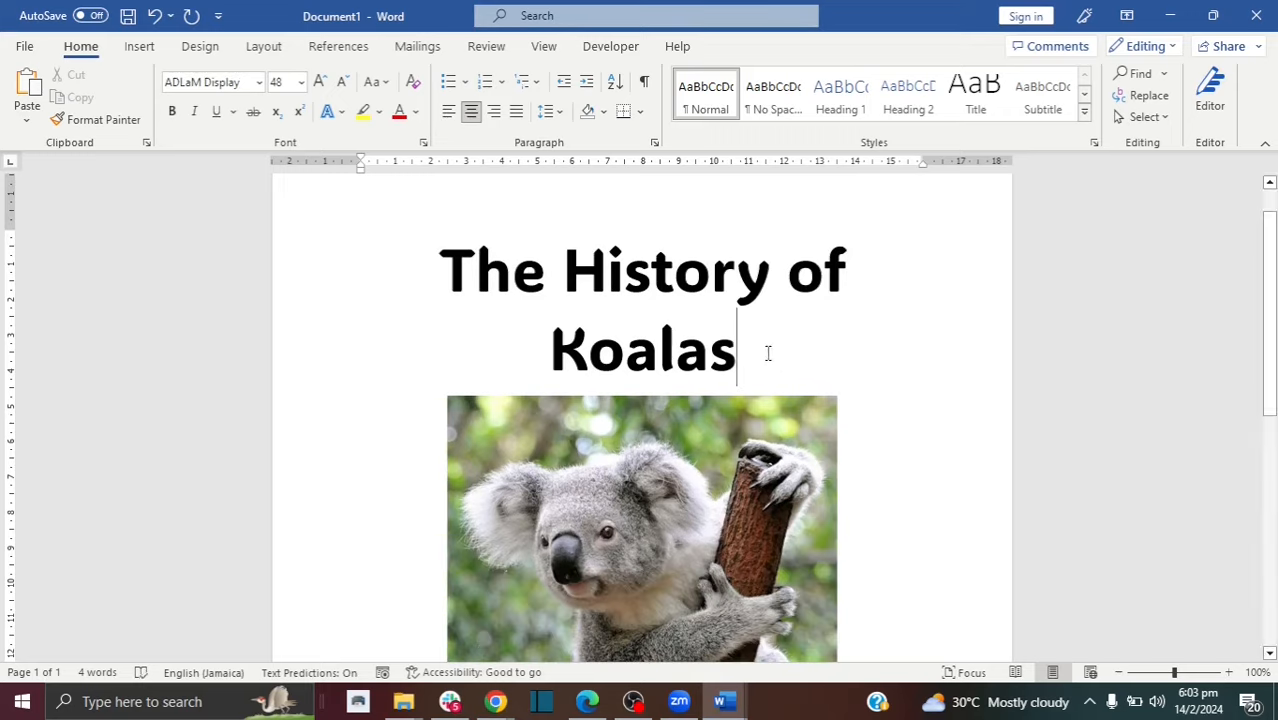
- Try the standard green font color on the title "The History of Koalas" and undo it
key("ctrl+Home")
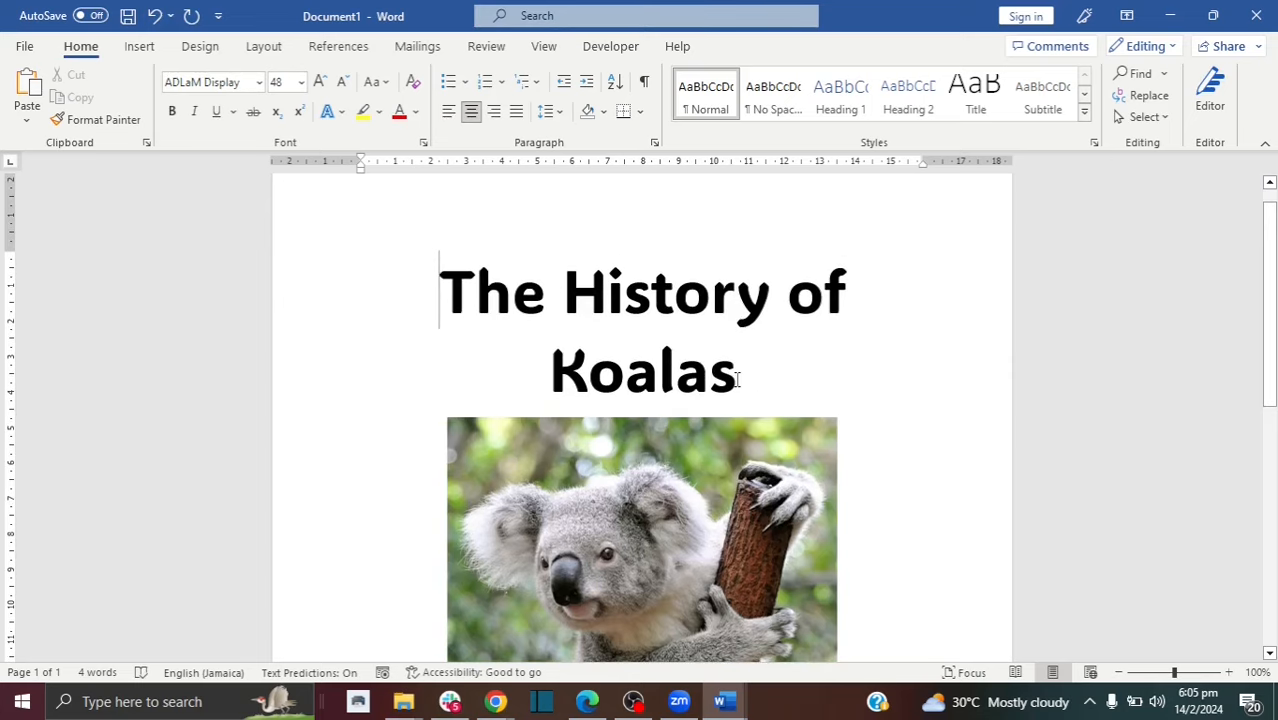
mouse_move(737, 378)
left_mouse_down()
mouse_move(445, 290)
mouse_move(735, 378)
left_mouse_up()
left_click(453, 290)
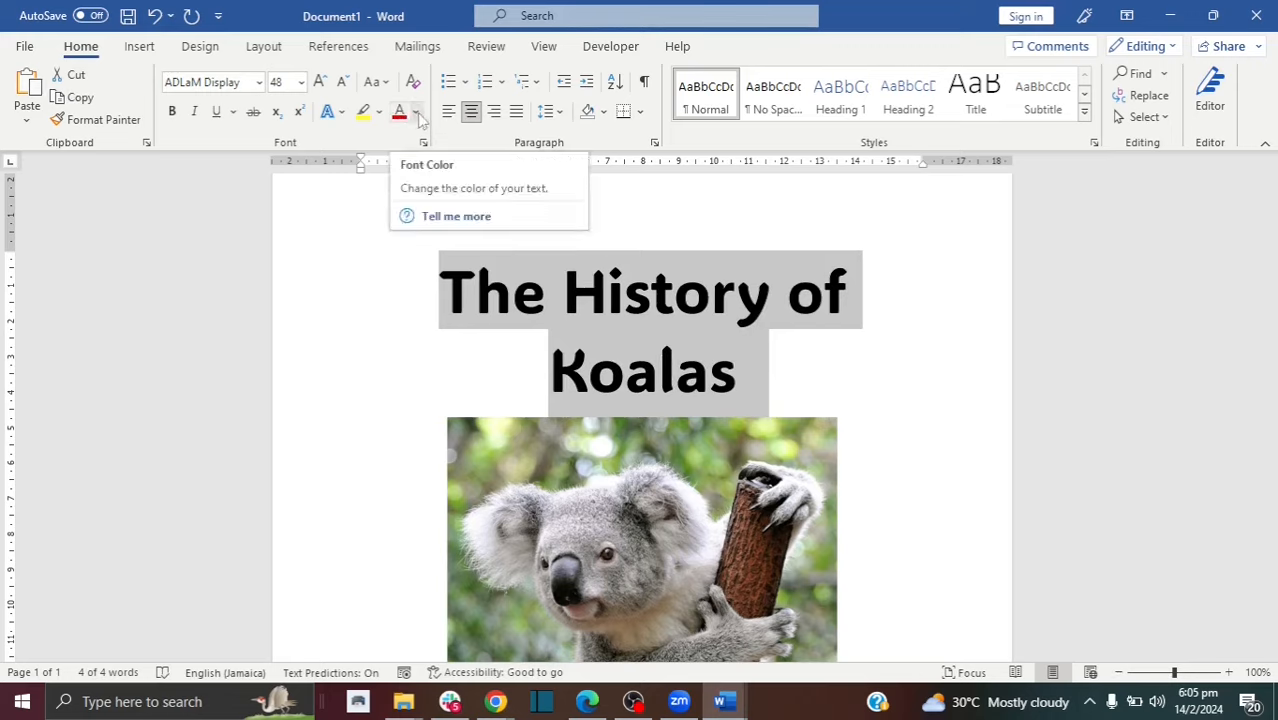
left_click(417, 113)
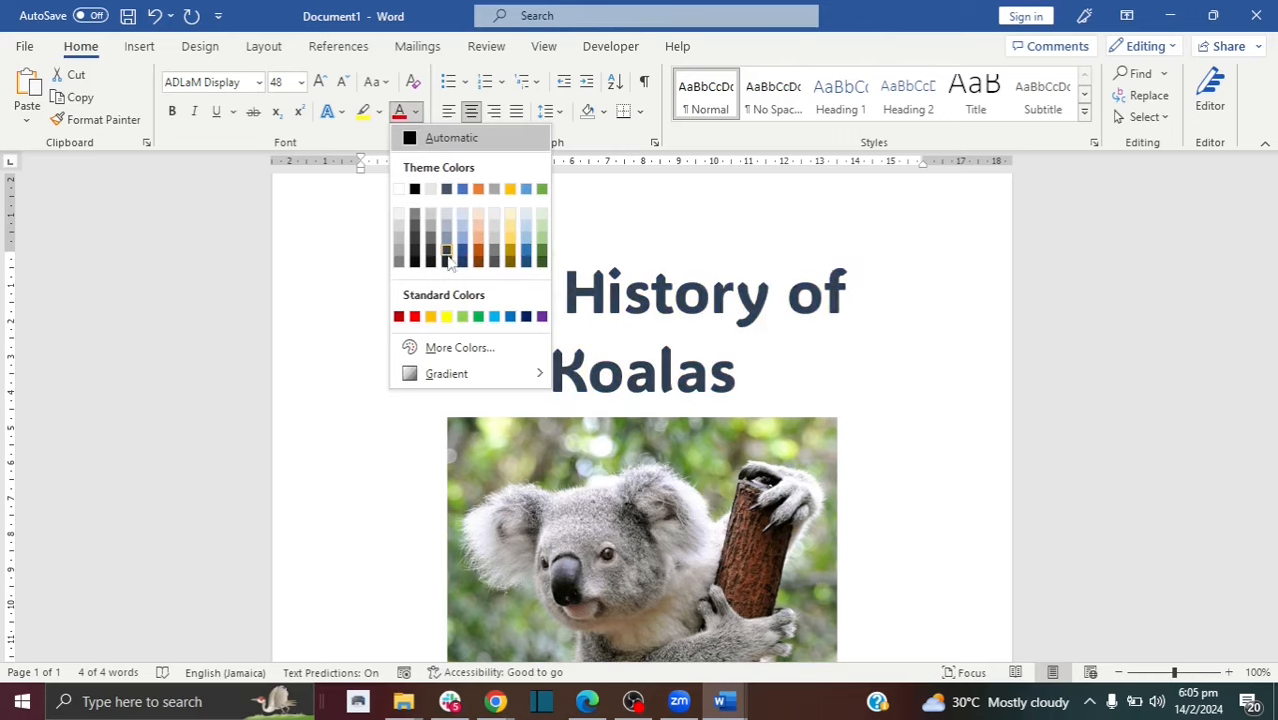
left_click(482, 318)
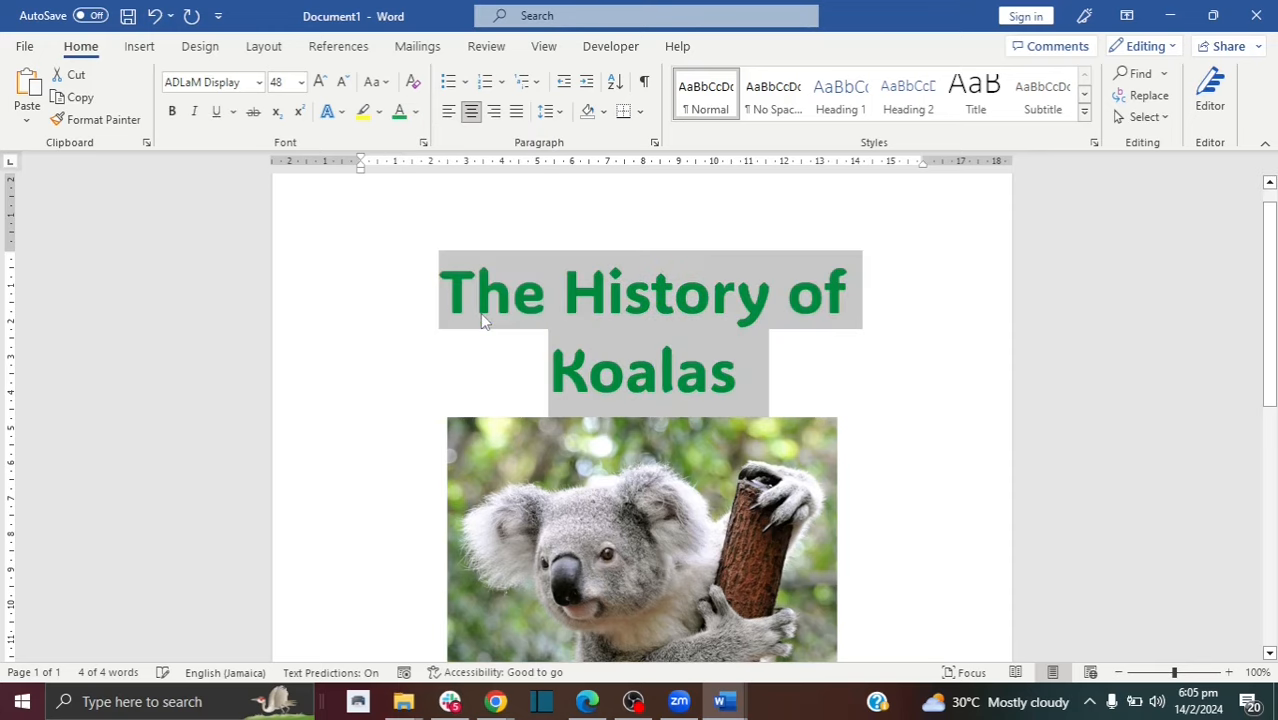
left_click(734, 346)
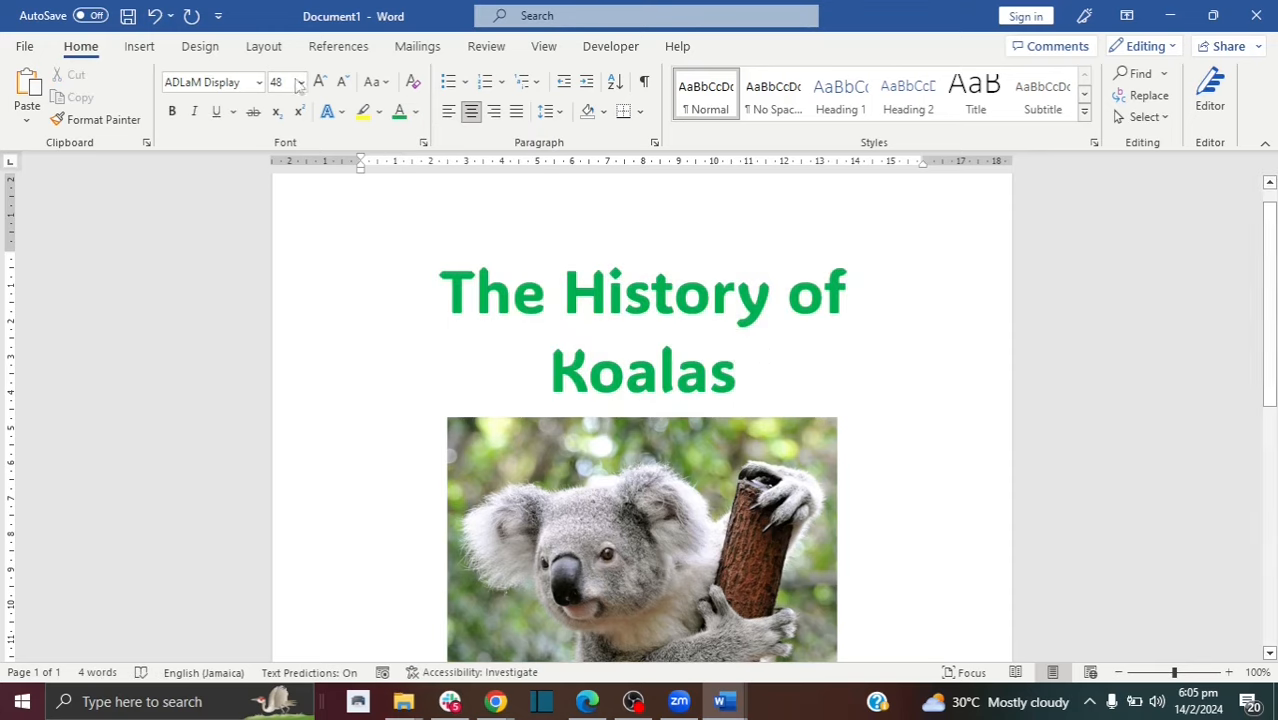
left_click(154, 15)
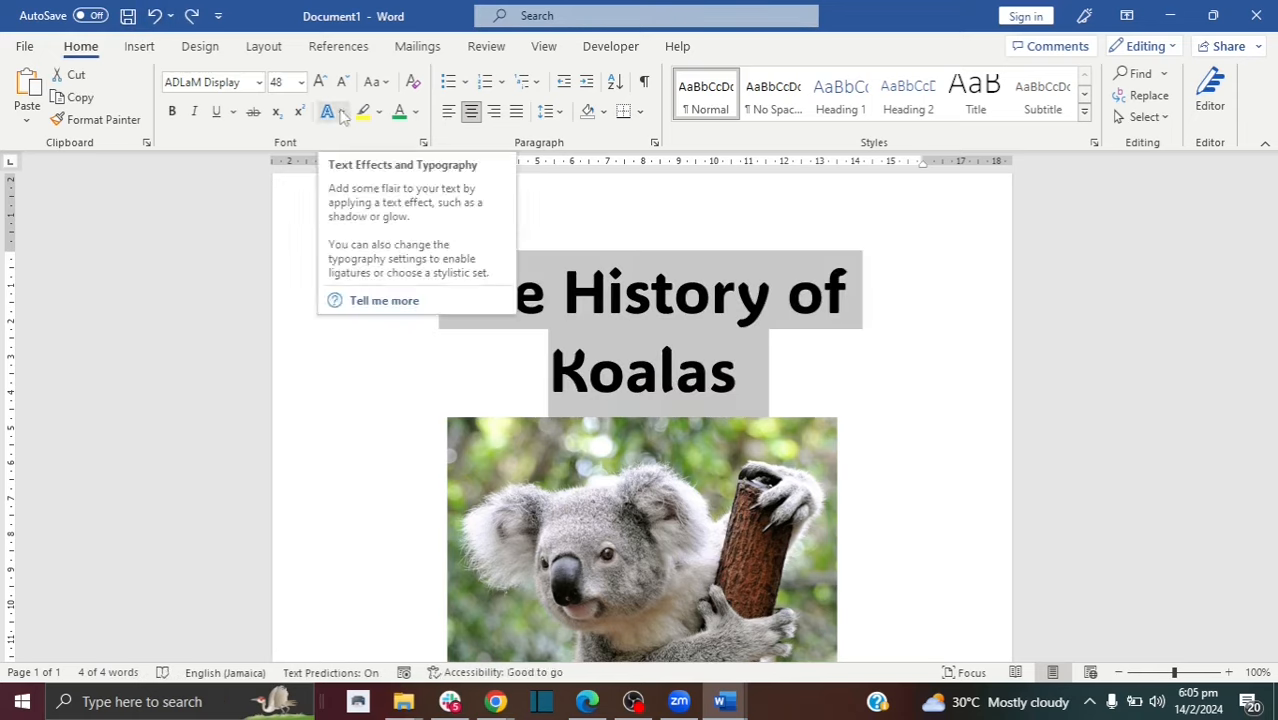
- Apply the text effect "Gradient Fill: Blue, Accent color 5; Reflection" to the title
left_click(342, 112)
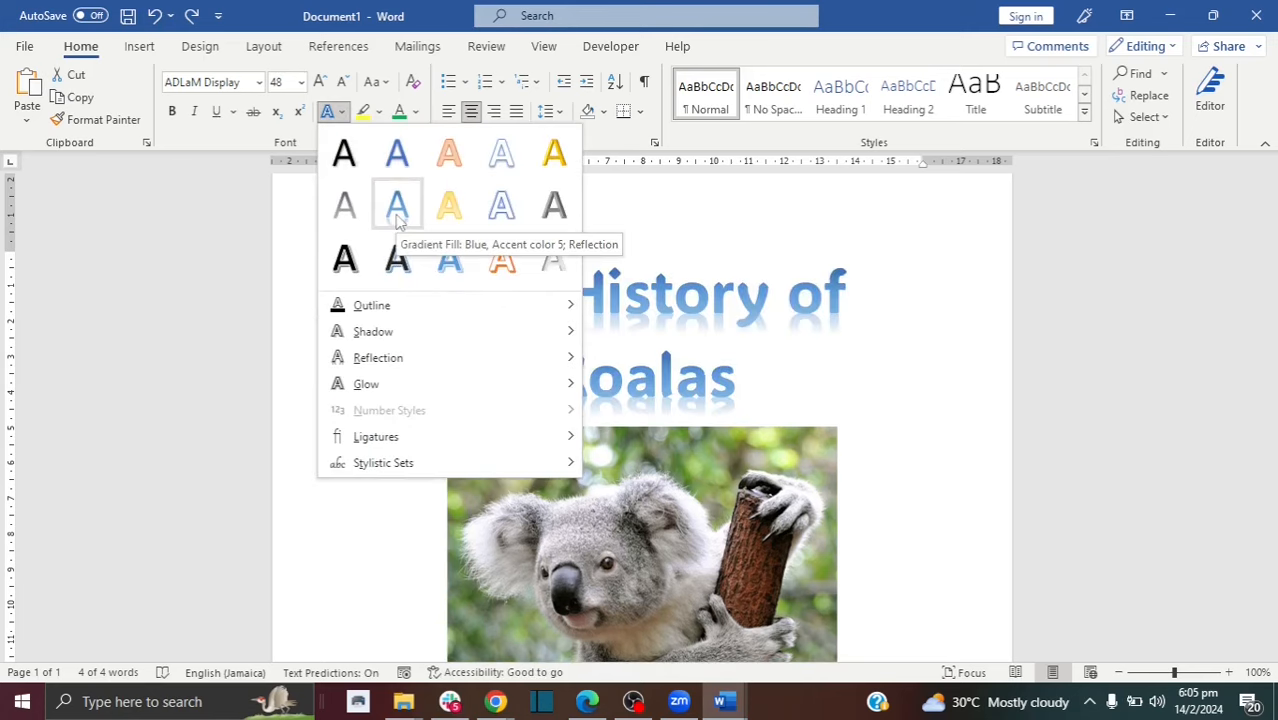
left_click(397, 222)
left_click(720, 344)
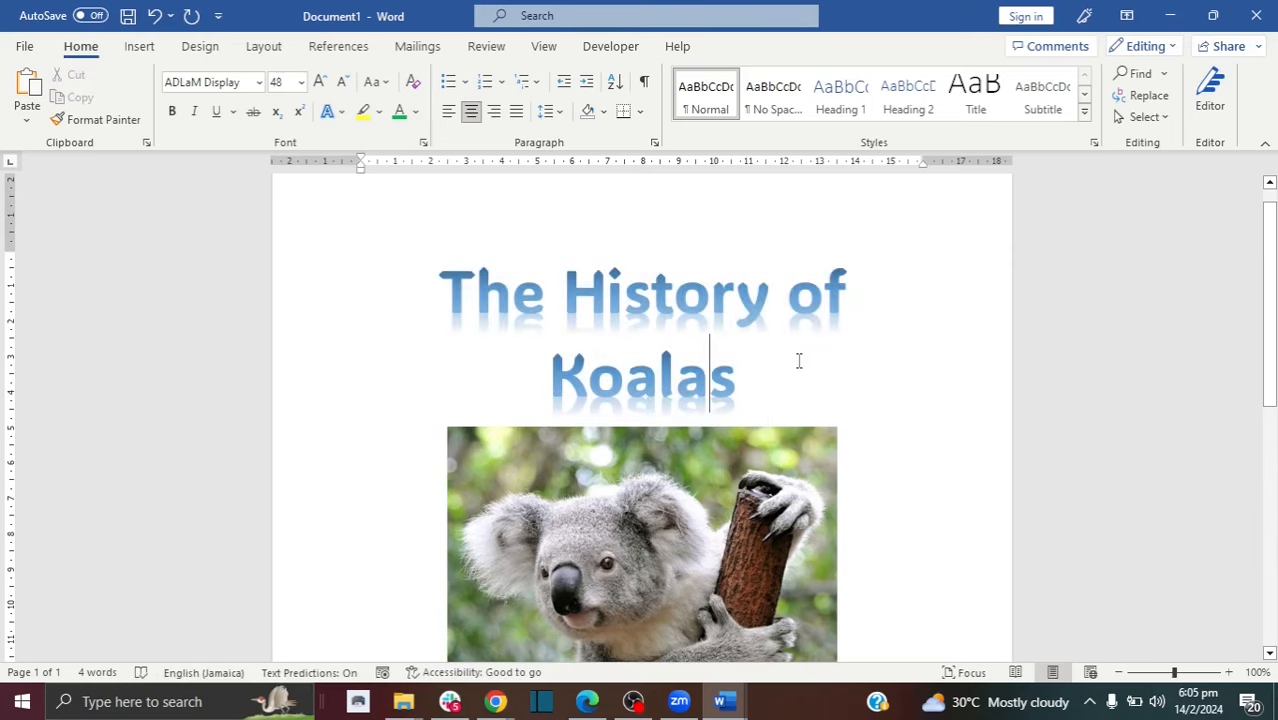
left_click(799, 361)
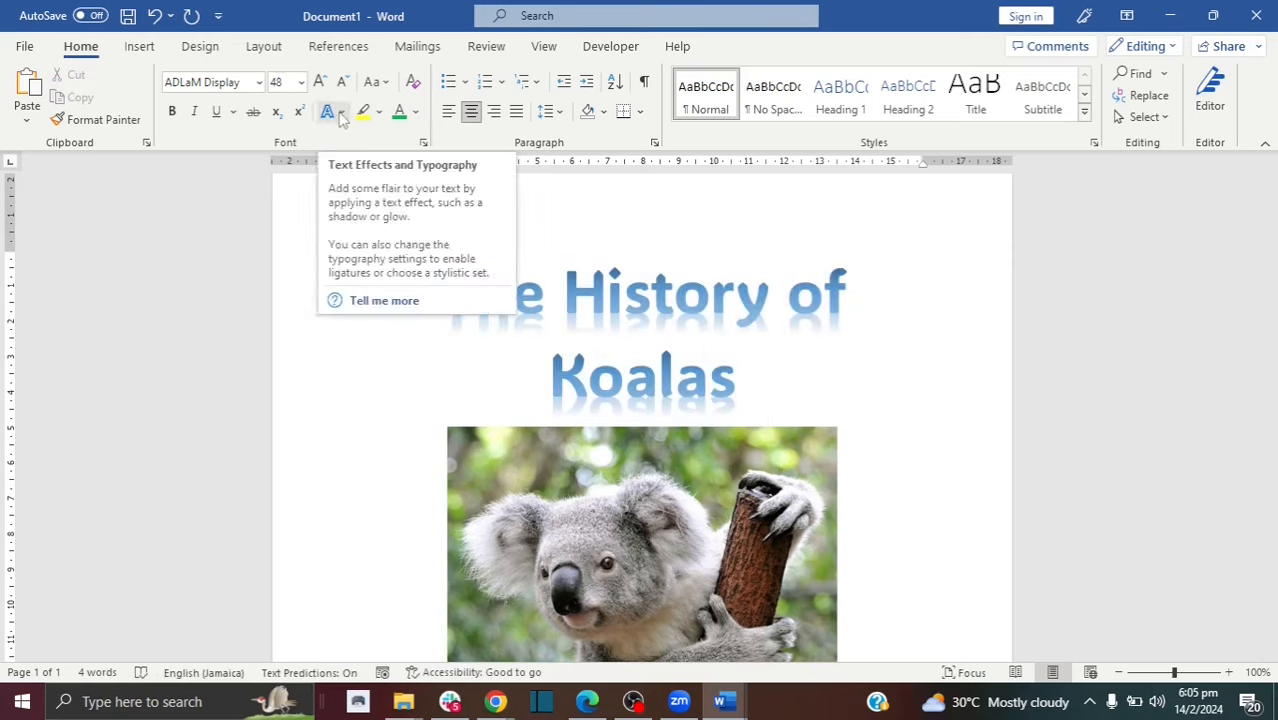
- Apply the text effect with black fill and blue hard shadow to the whole title "The History of Koalas"
double_click(410, 298)
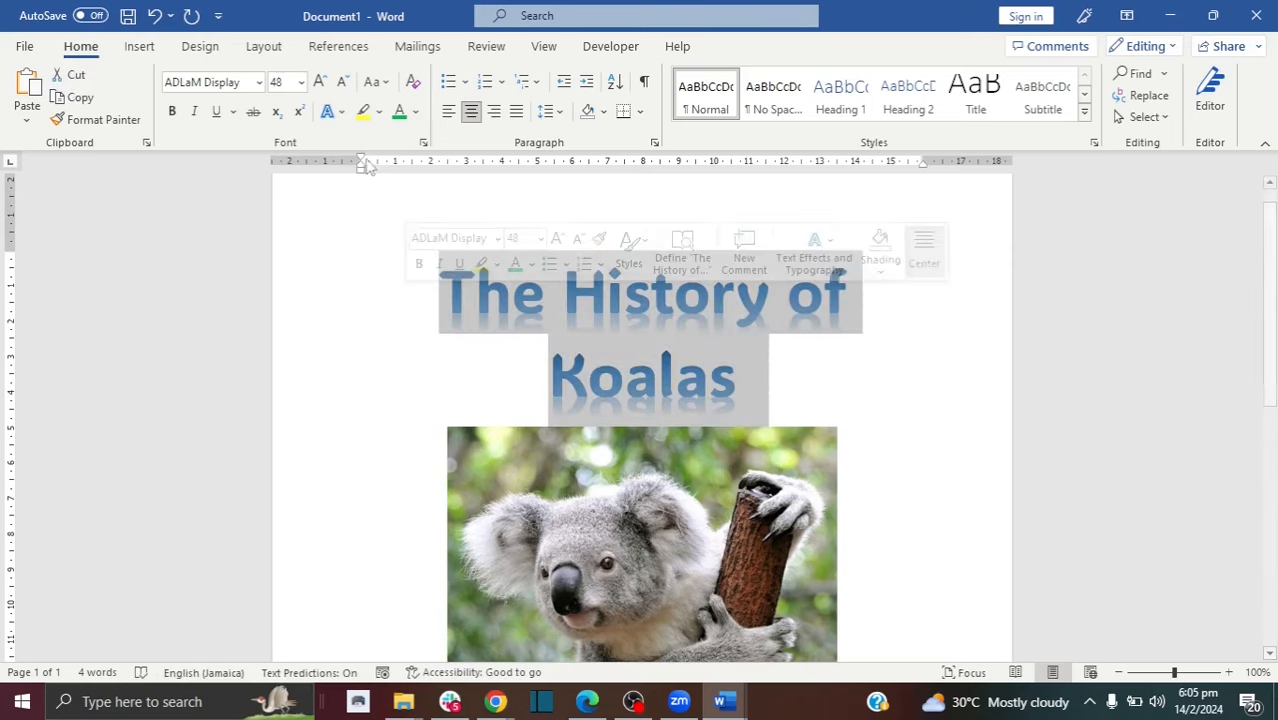
left_click(330, 111)
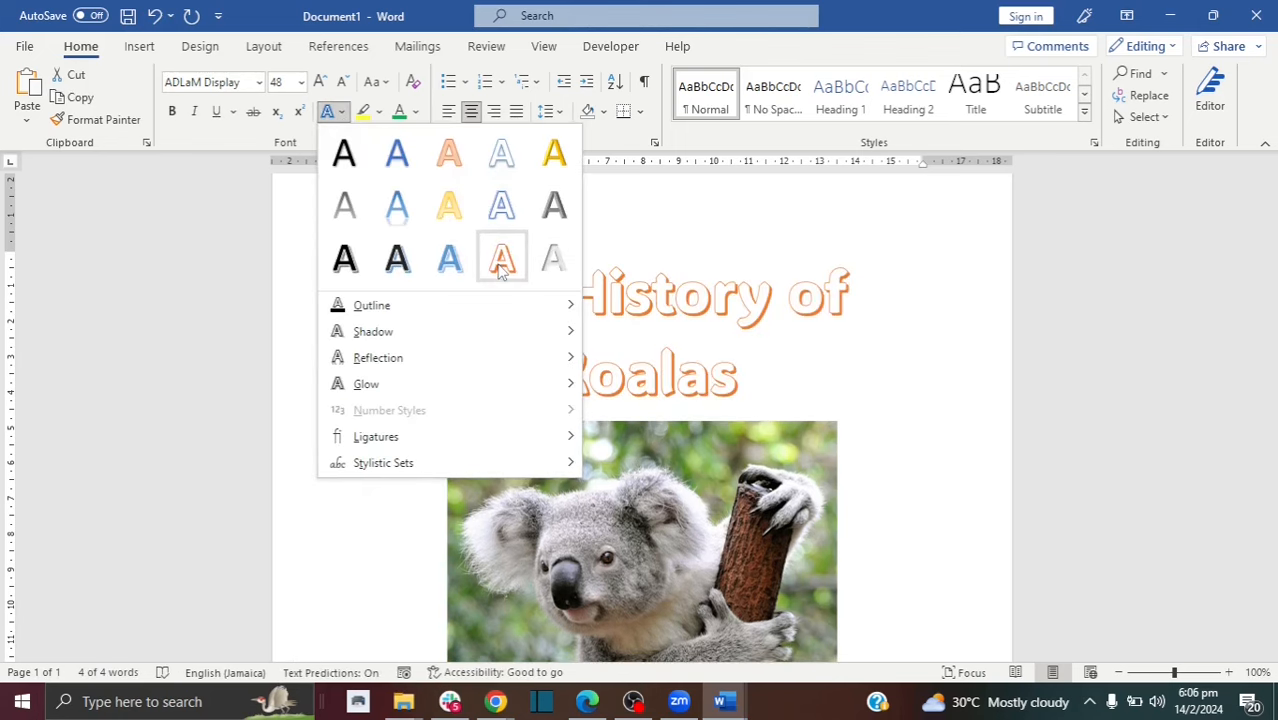
left_click(398, 260)
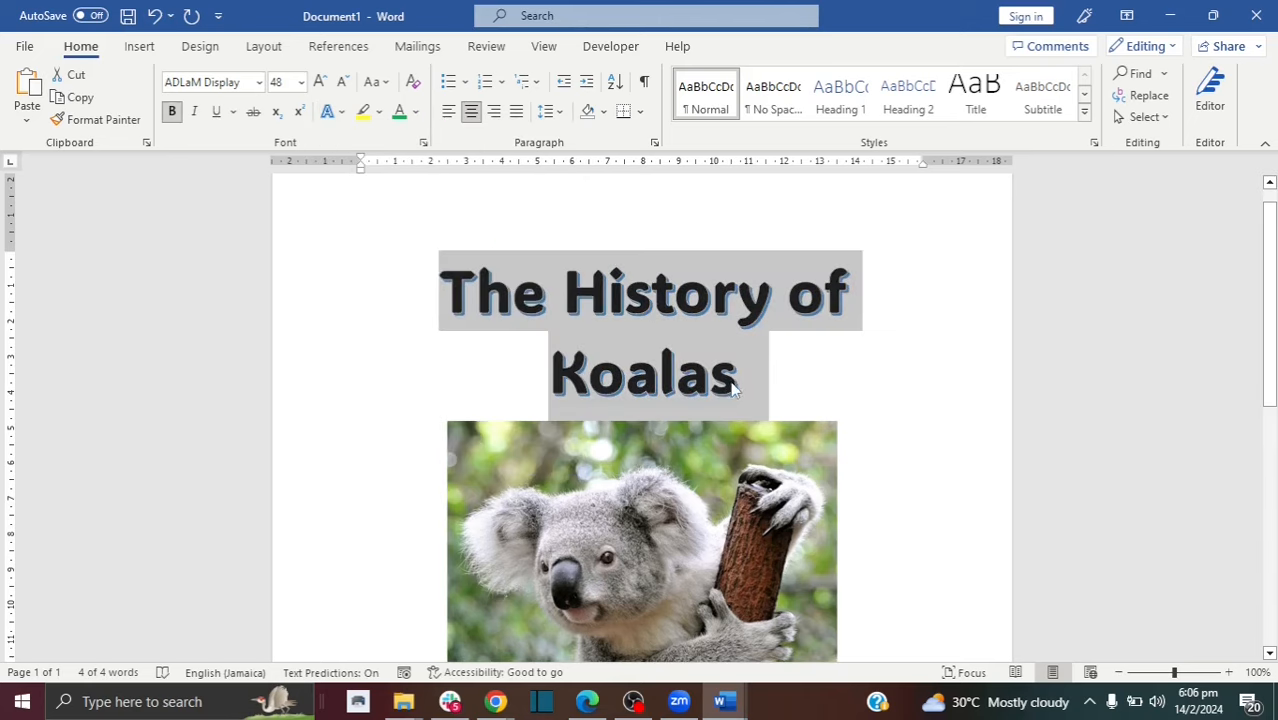
left_click(735, 390)
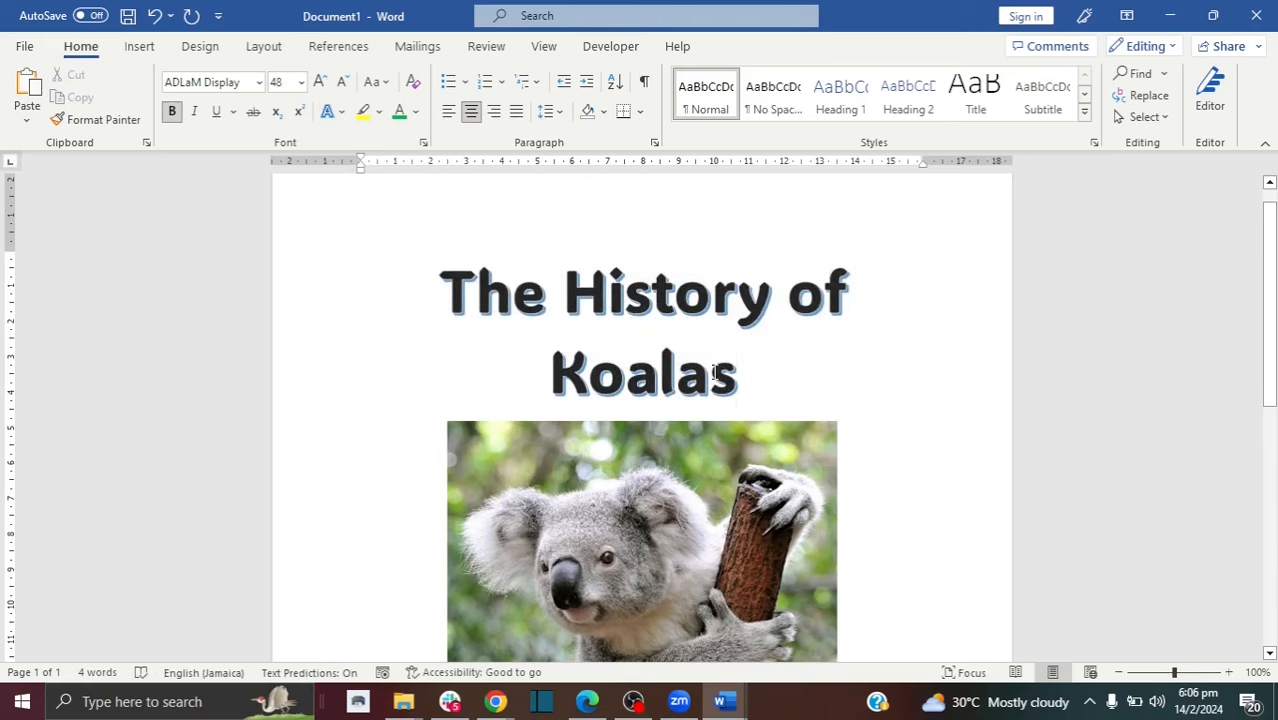
- Switch to the savethekoala.com article "A brief history of koalas" in Chrome and copy the selected history text
scroll(1044, 508, "down", 5)
left_click(928, 507)
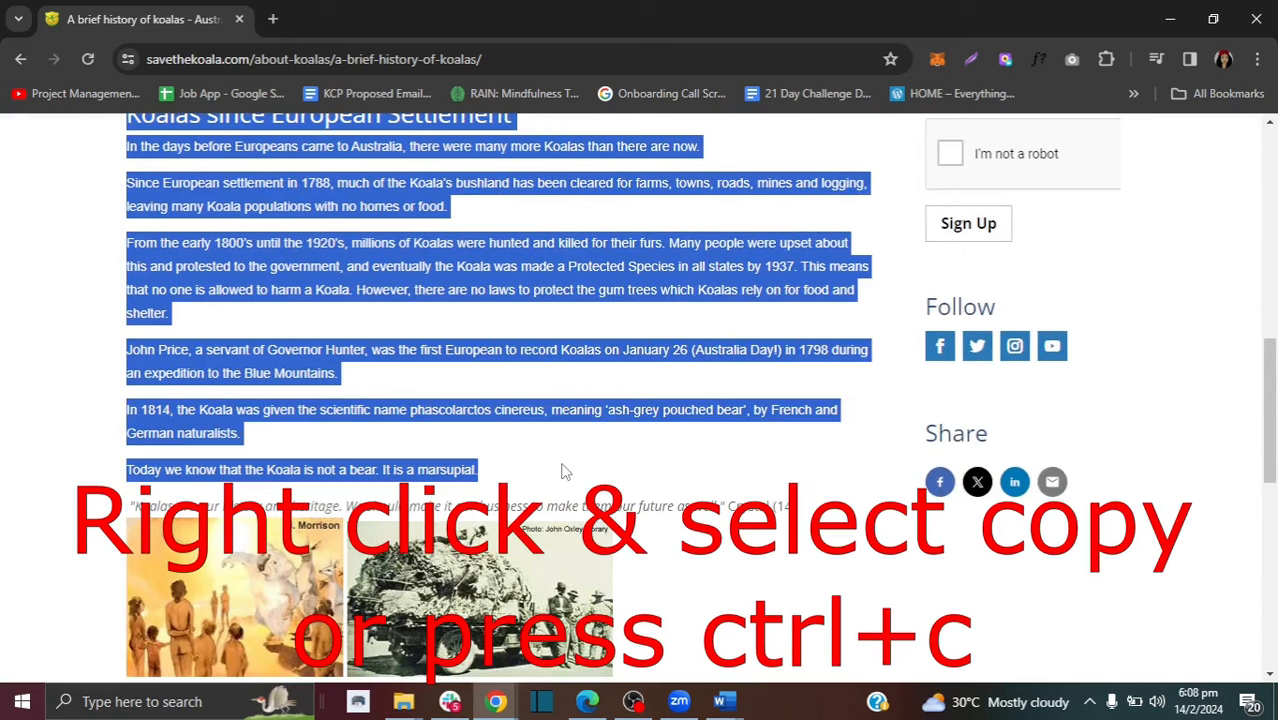
right_click(475, 348)
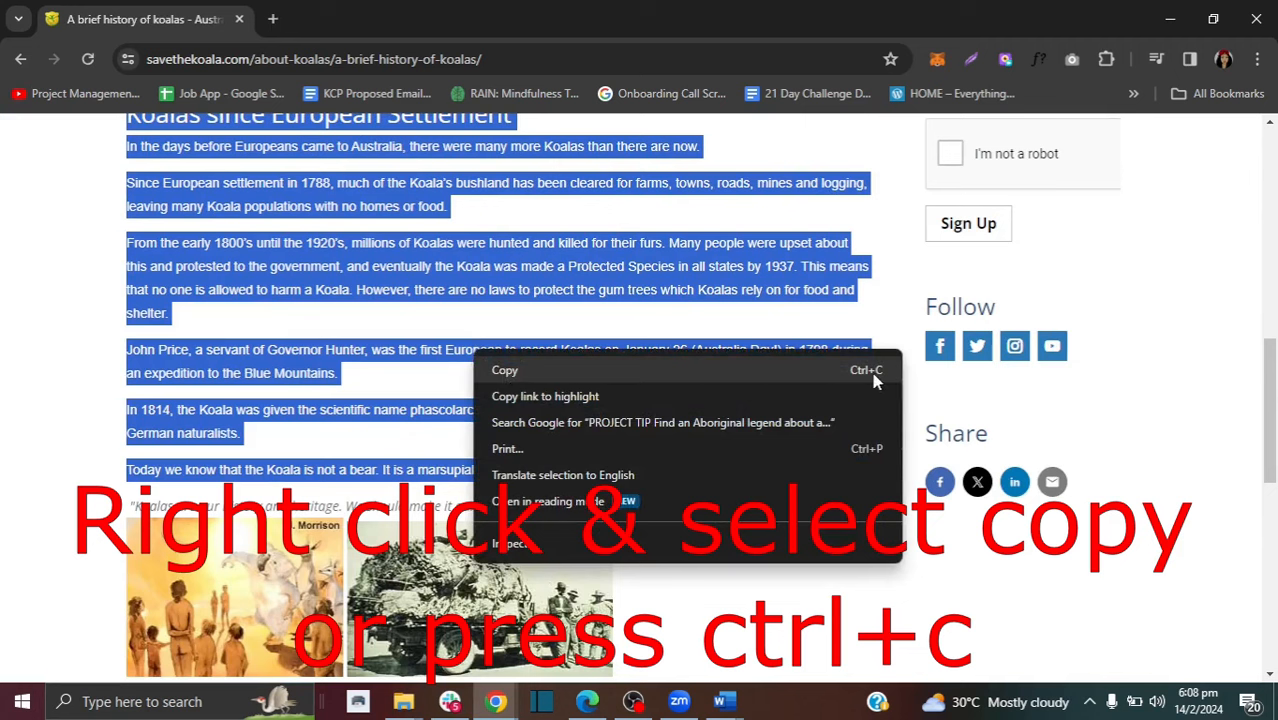
left_click(642, 371)
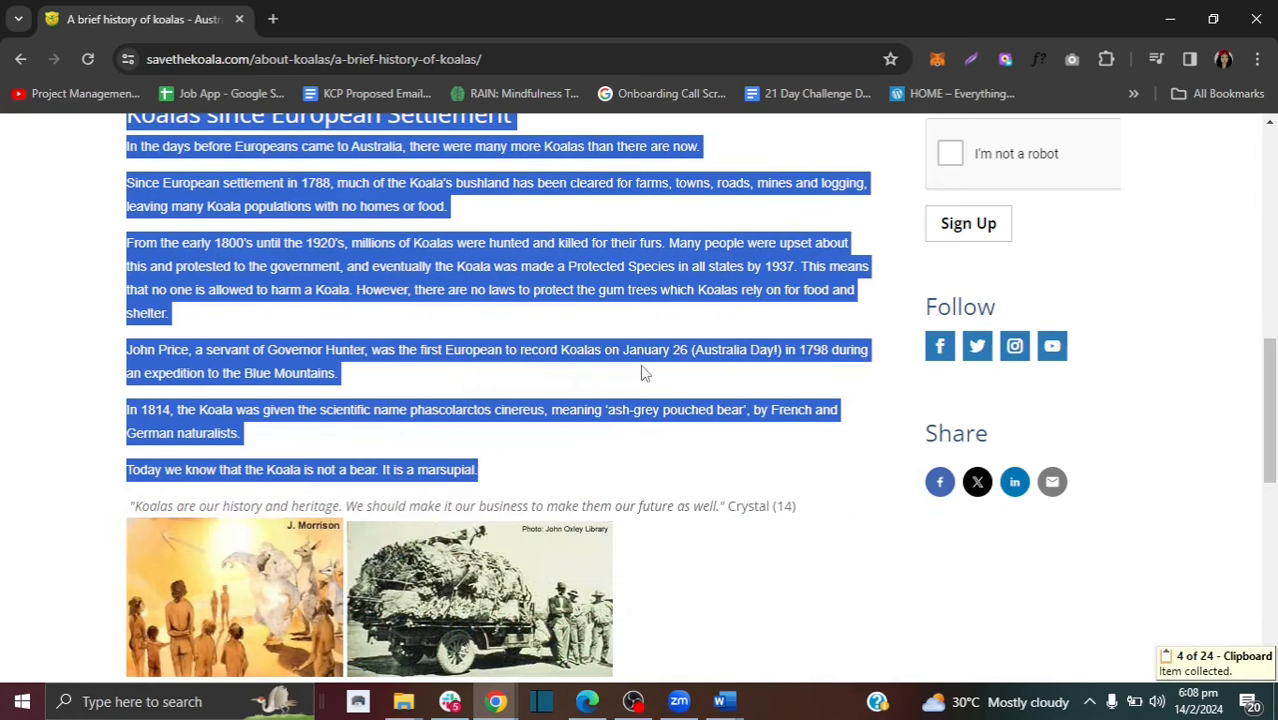
- Switch to Document1 in Word, add a page break below the koala picture, and paste the copied article text on the new page
mouse_move(725, 701)
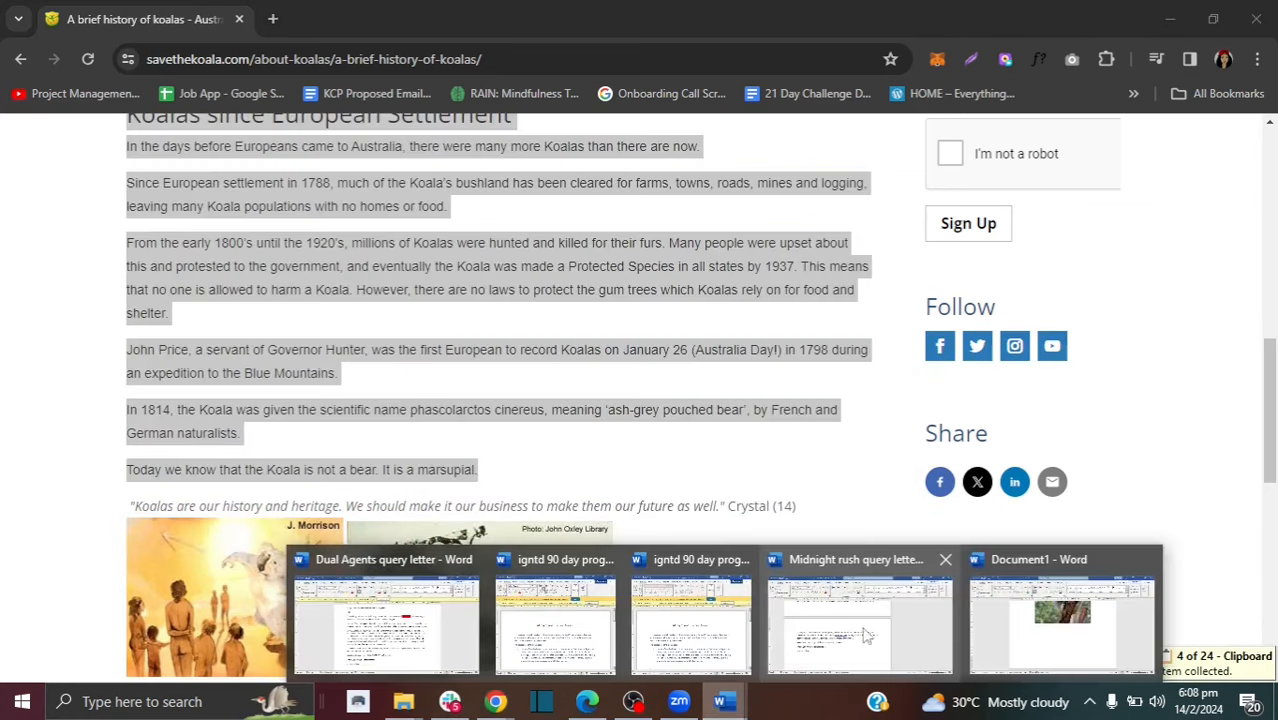
left_click(1060, 612)
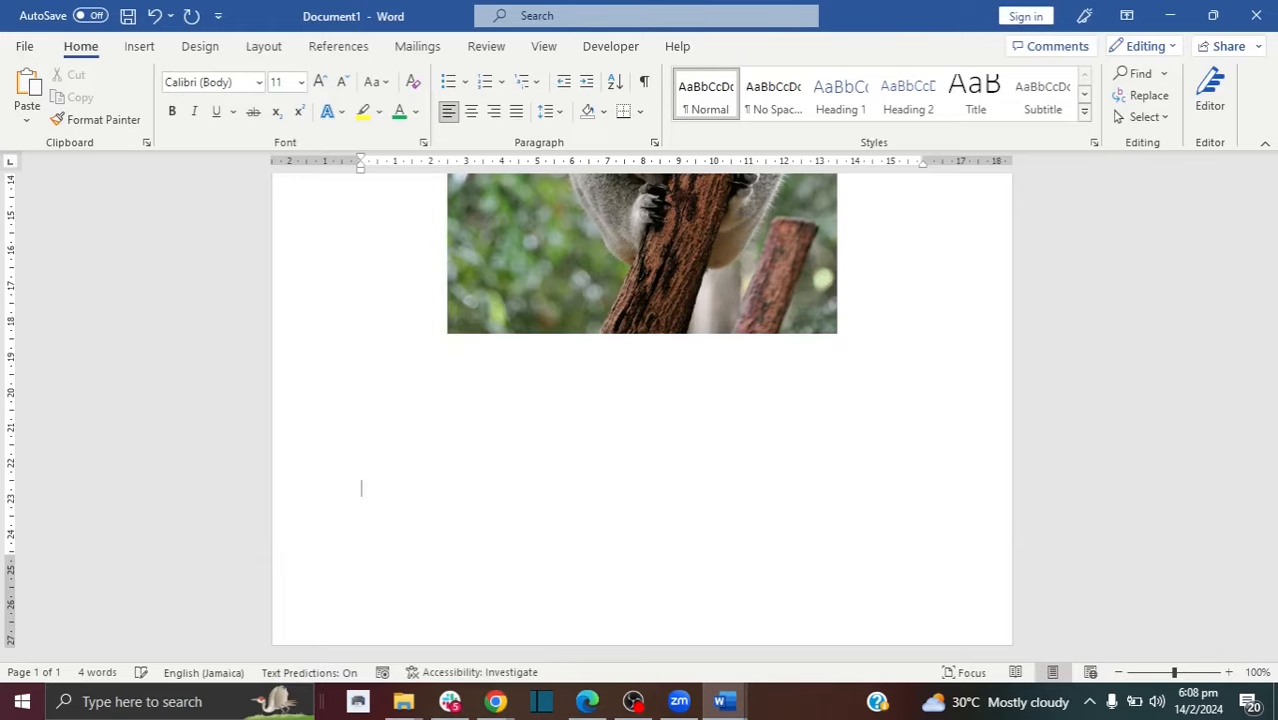
key("ctrl+Return")
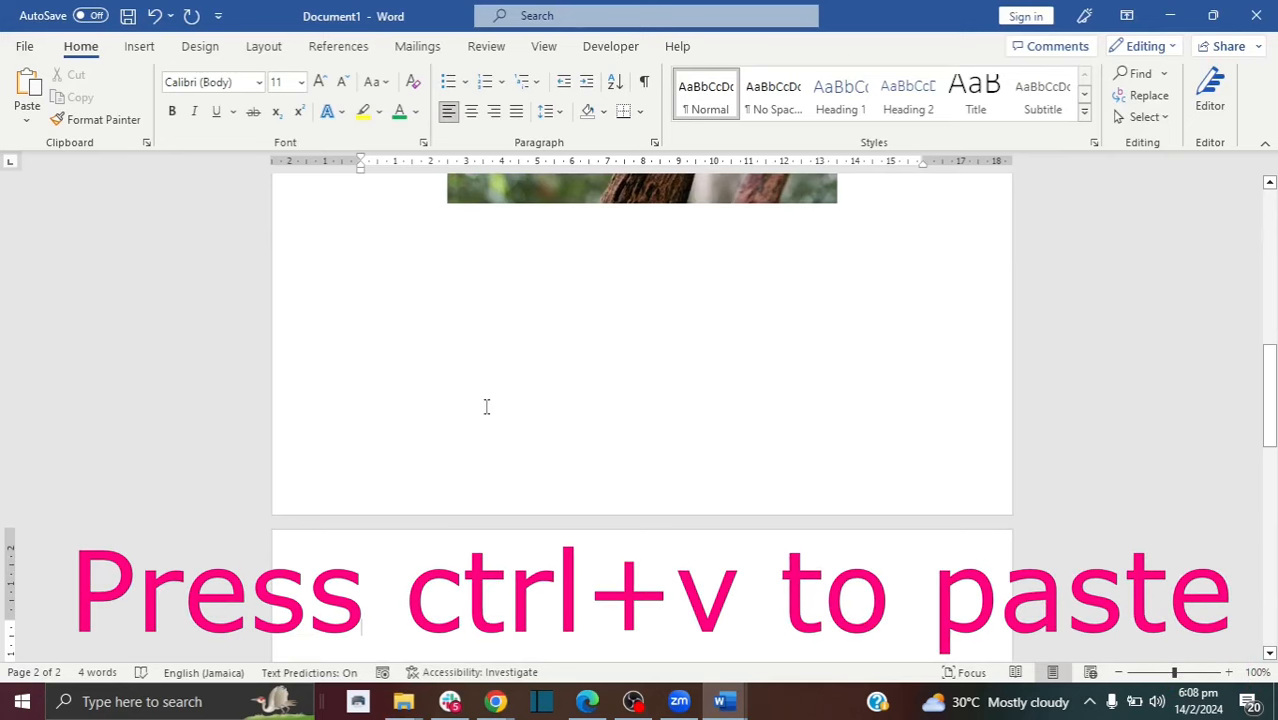
key("ctrl+v")
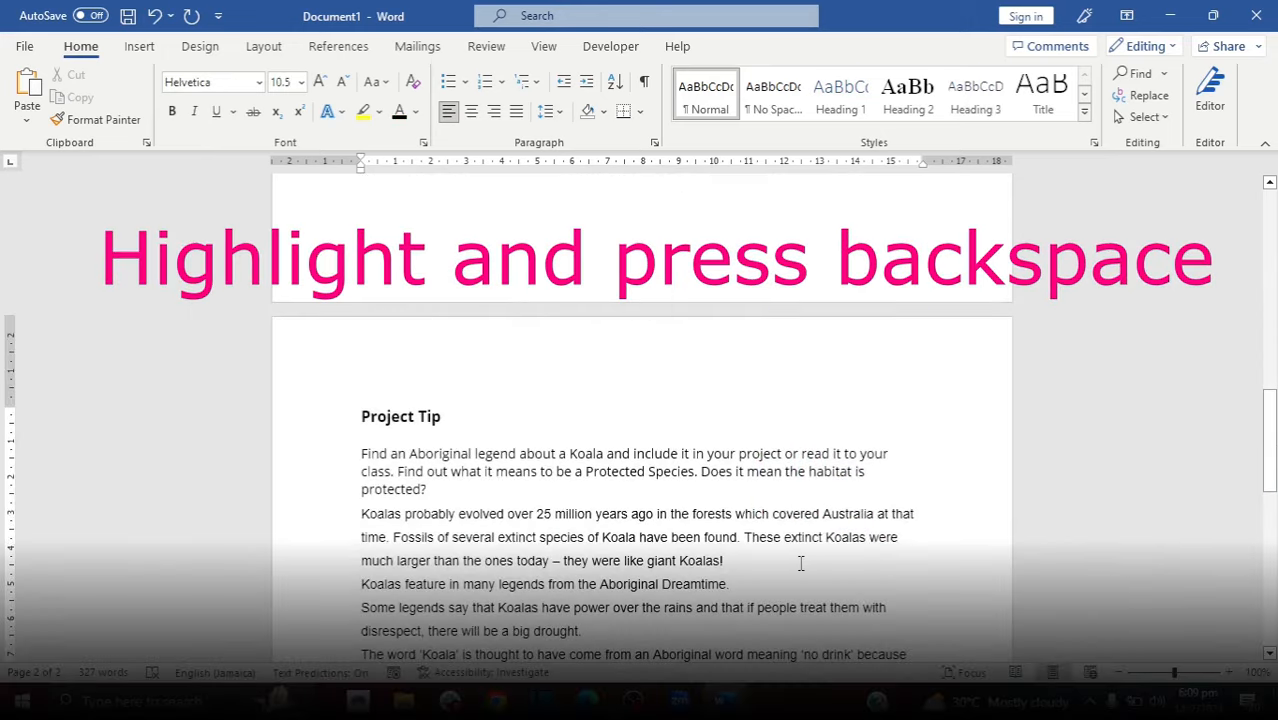
- Replace the sentence "These extinct Koalas were much larger than the ones today – they were like giant Koalas!" with "Add new text as needed."
left_click_drag(801, 563, 753, 543)
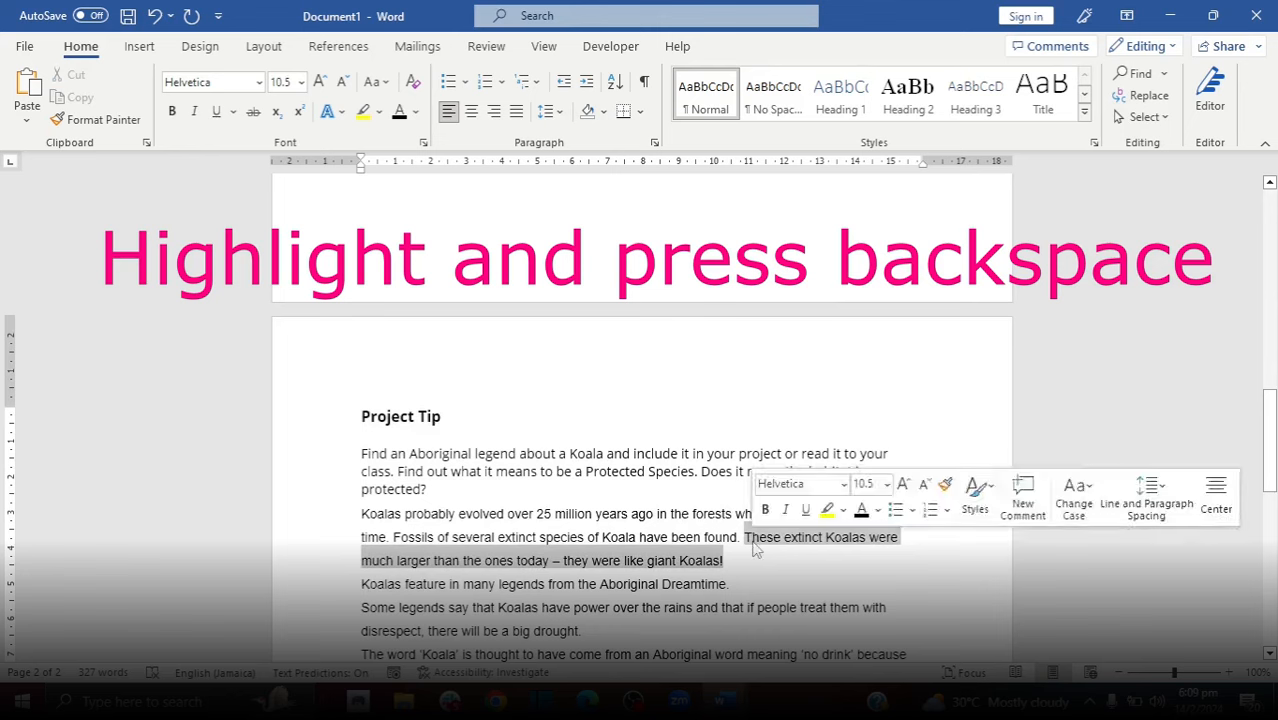
key("BackSpace")
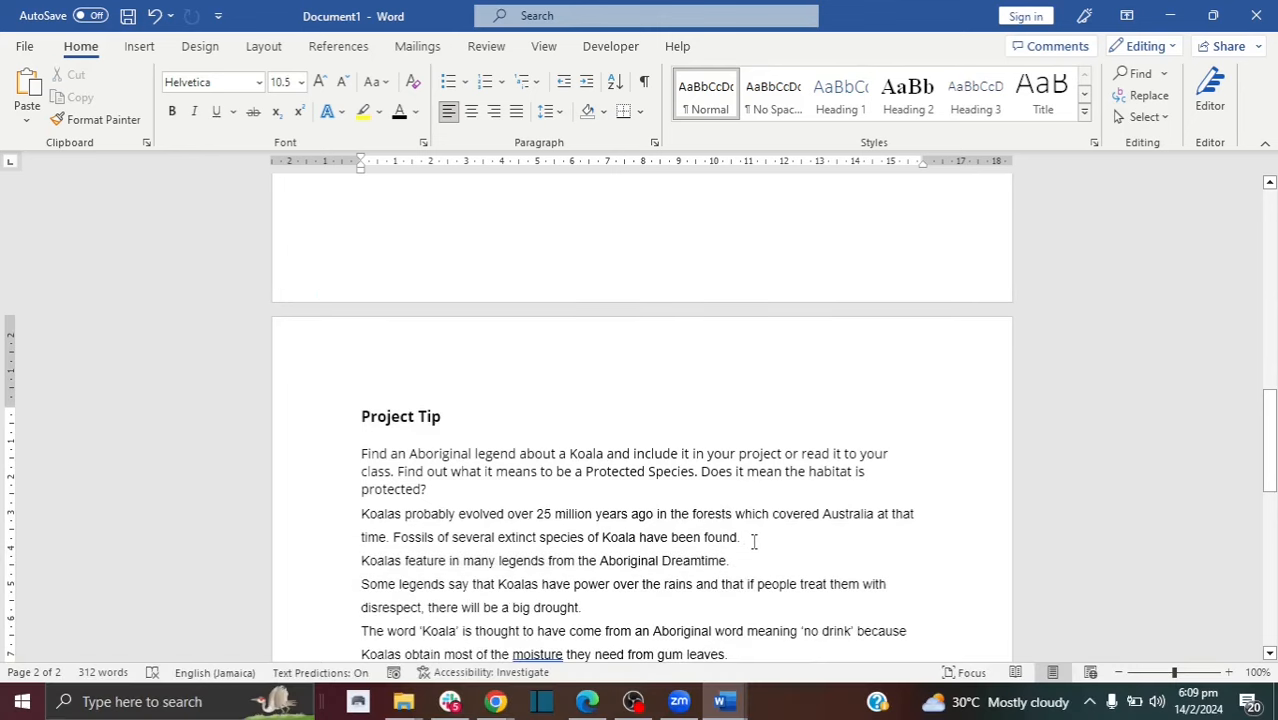
type("Add new")
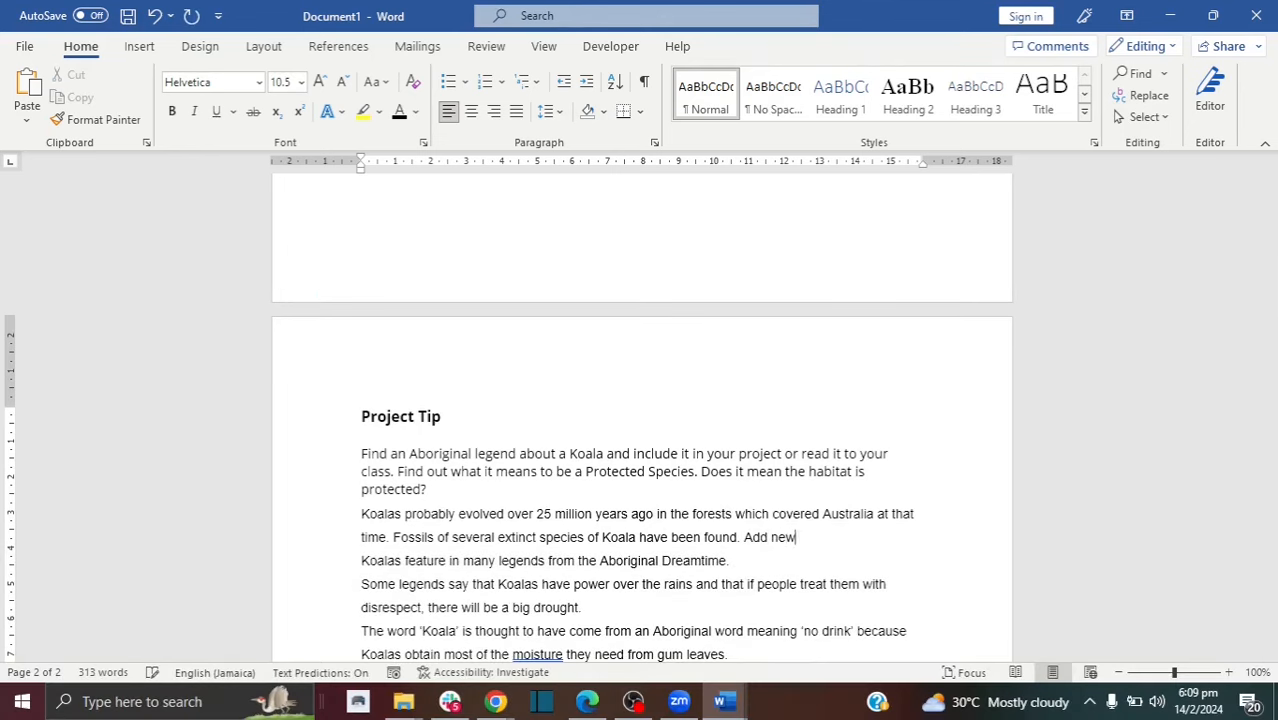
type(" text as needed.")
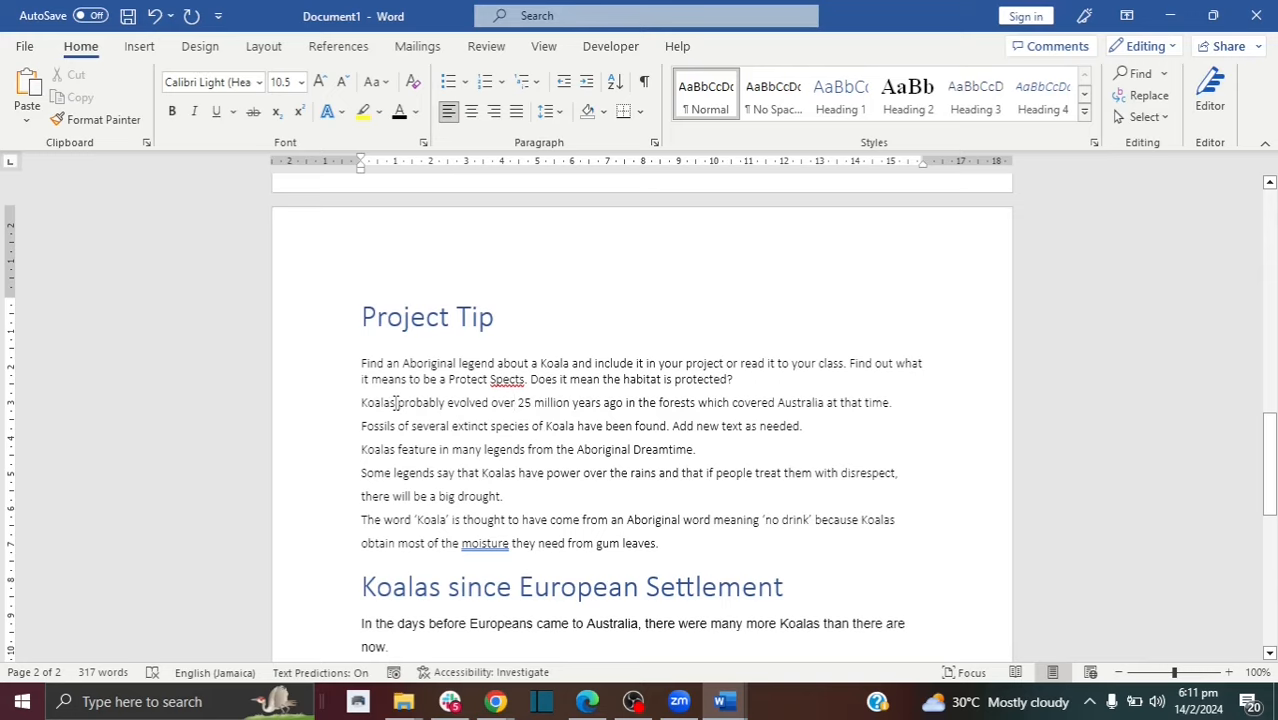
- Use Find and Replace to replace three successive occurrences of "Koala" with "Bear" one by one, starting from the paragraph about evolution
left_click_drag(396, 402, 360, 402)
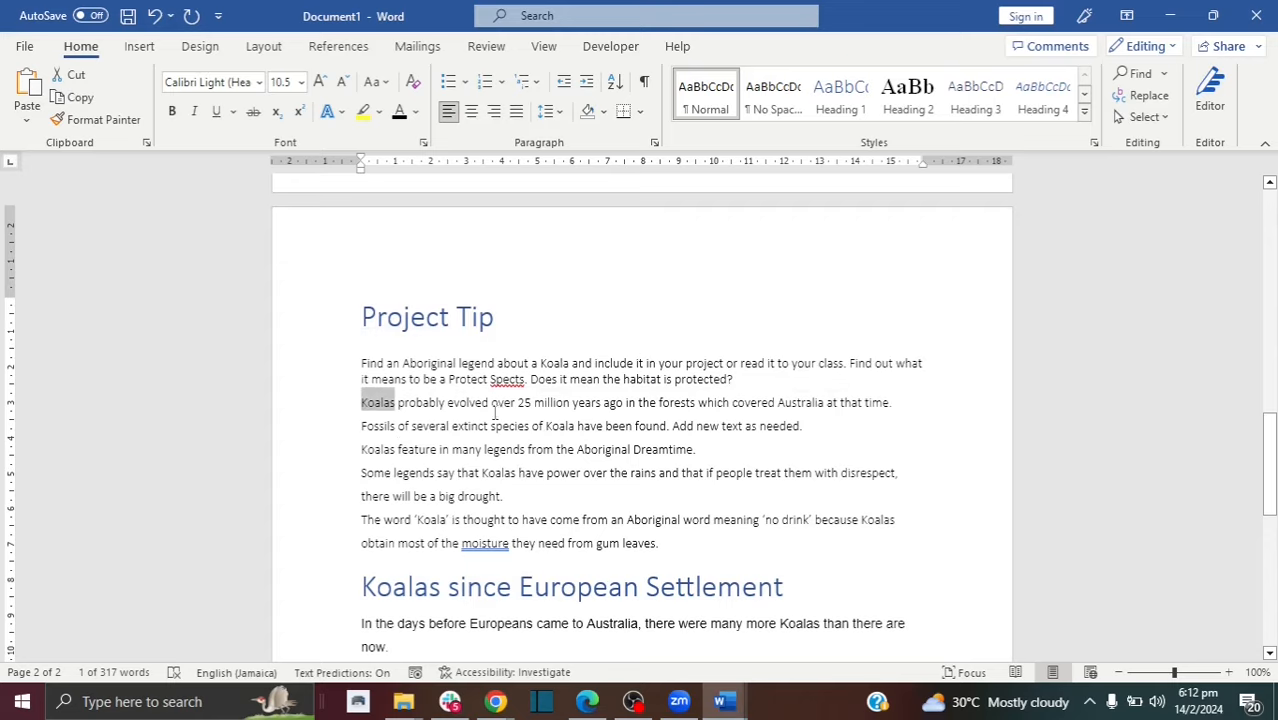
left_click(1141, 98)
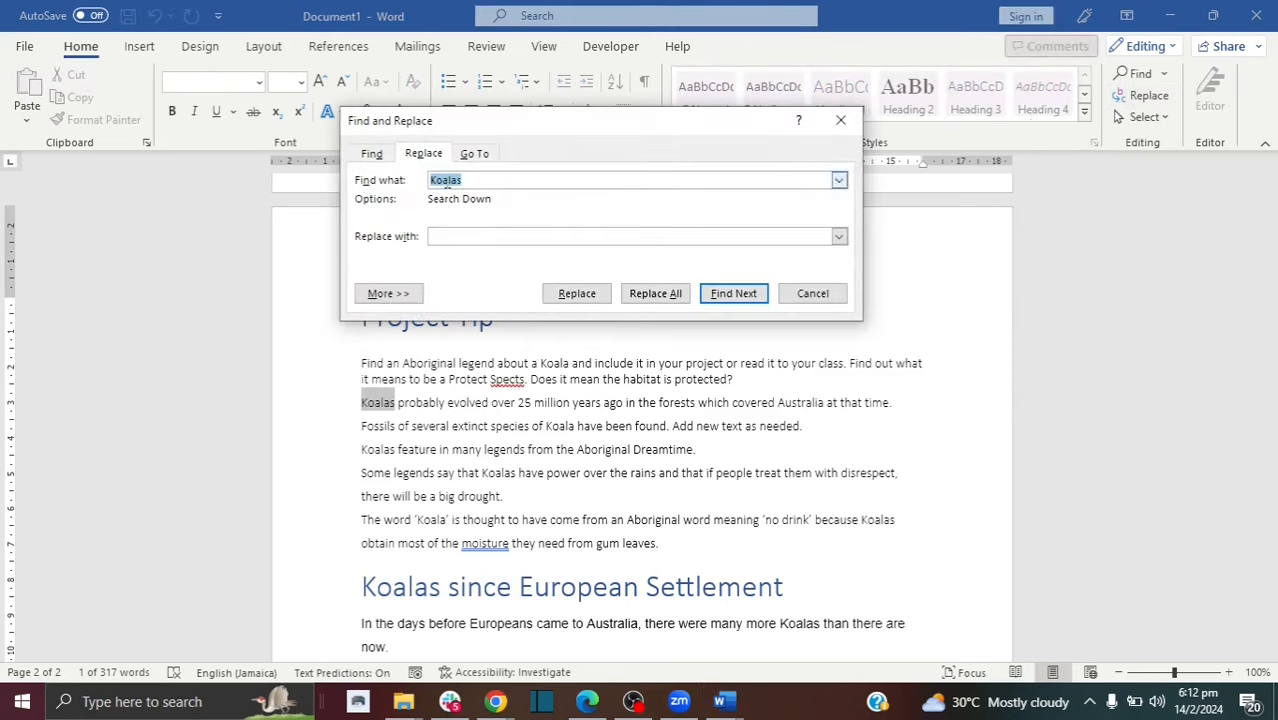
left_click(465, 181)
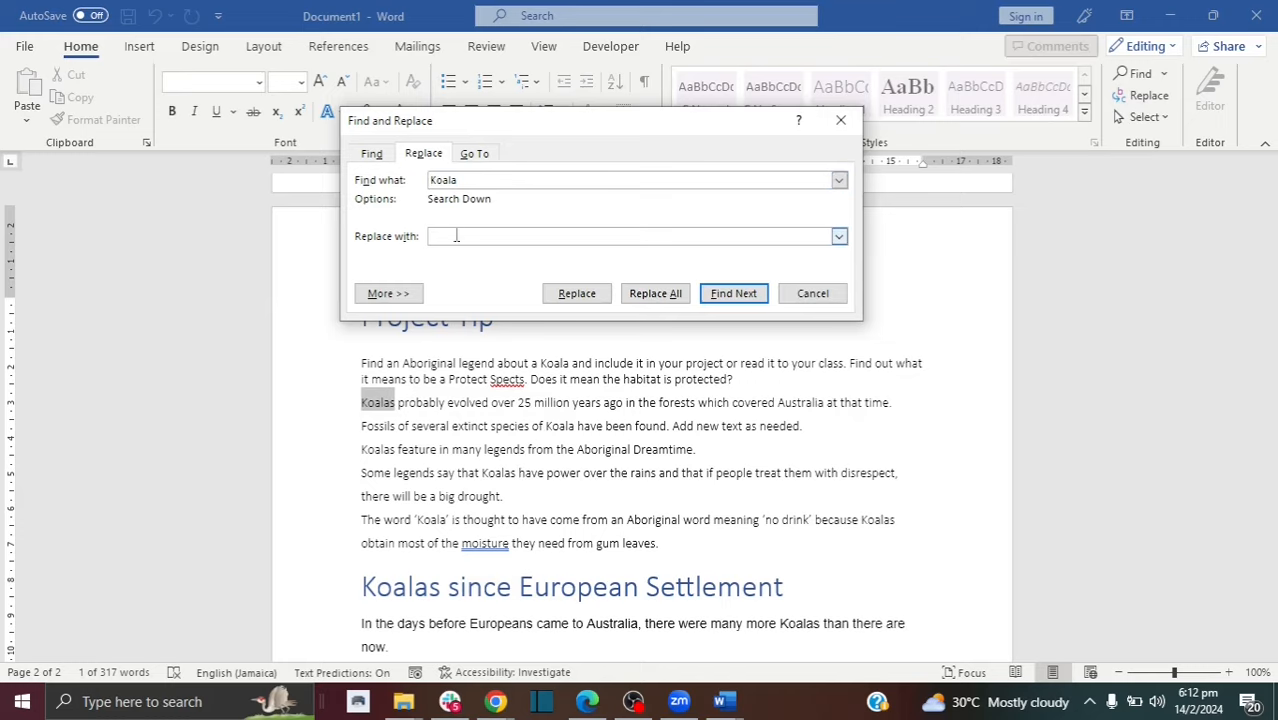
type("Bear")
left_click(730, 295)
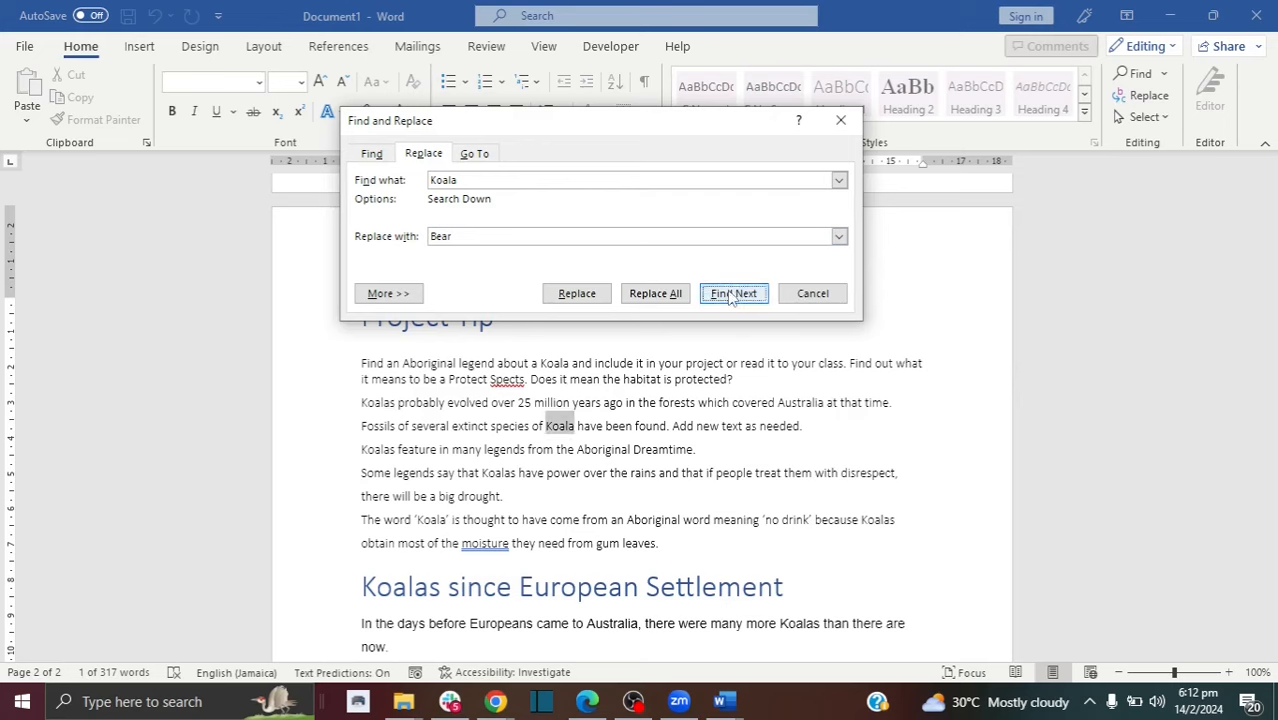
left_click(580, 300)
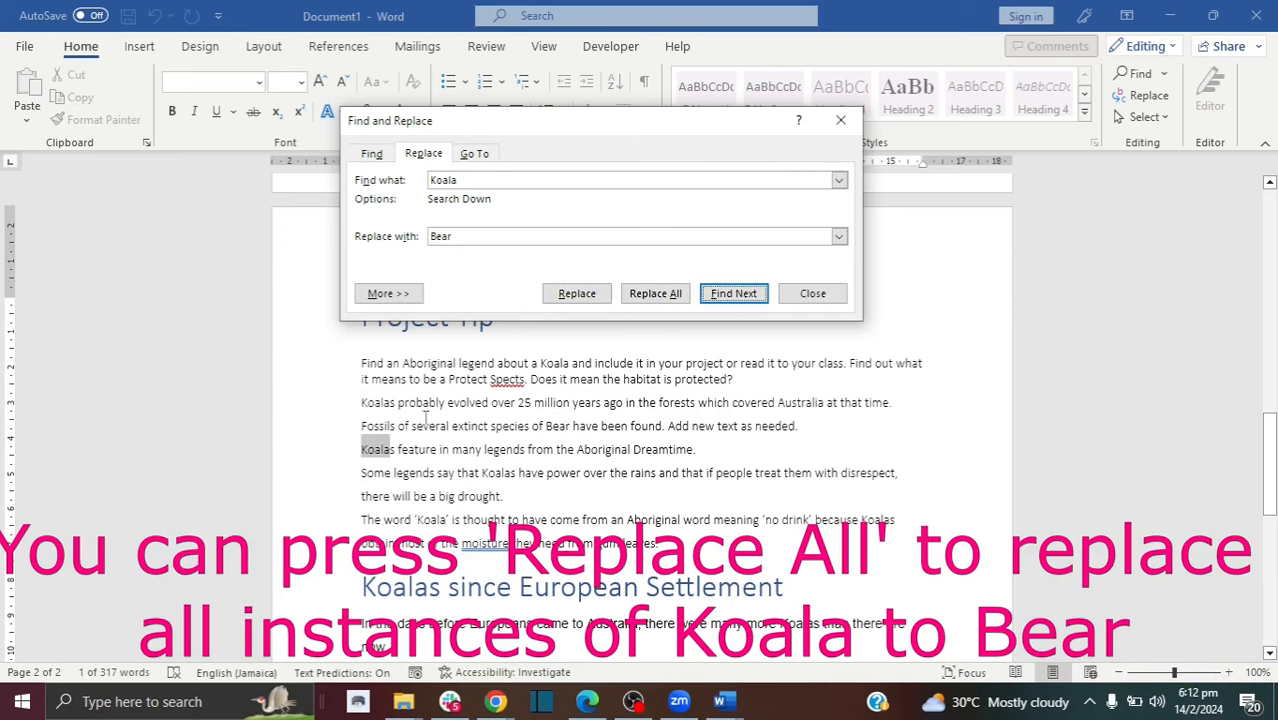
left_click(576, 293)
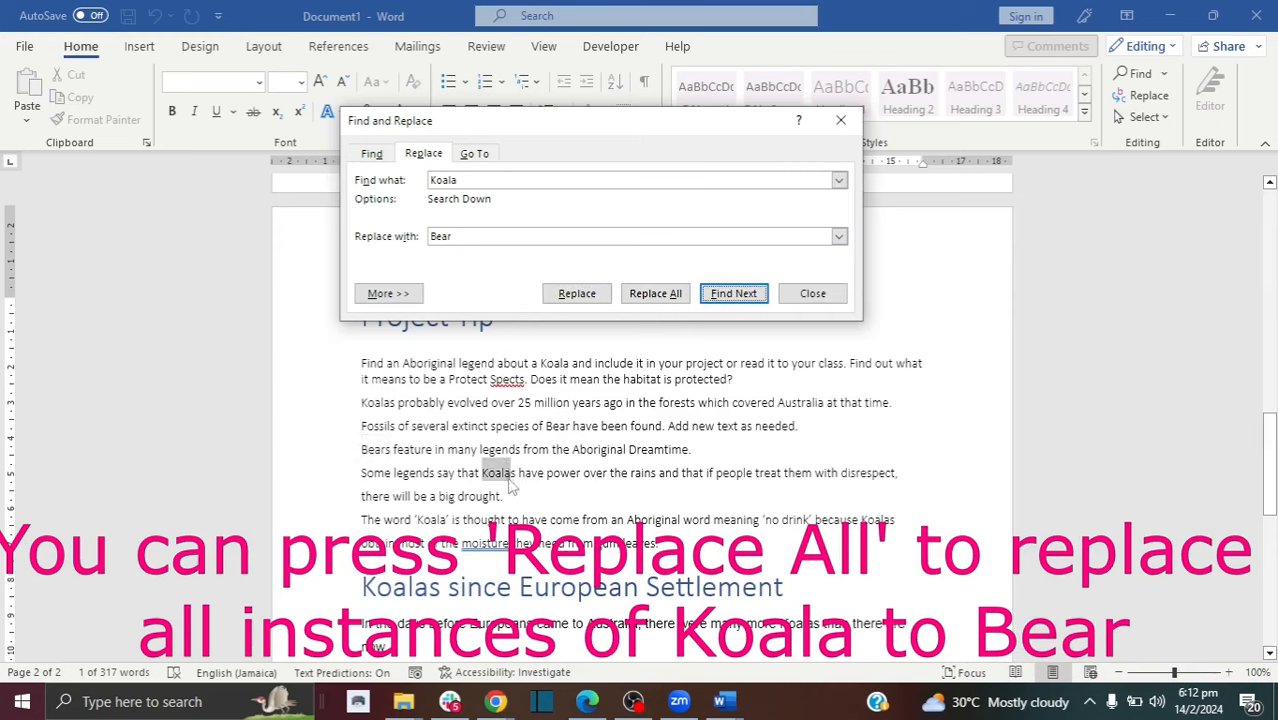
left_click(574, 290)
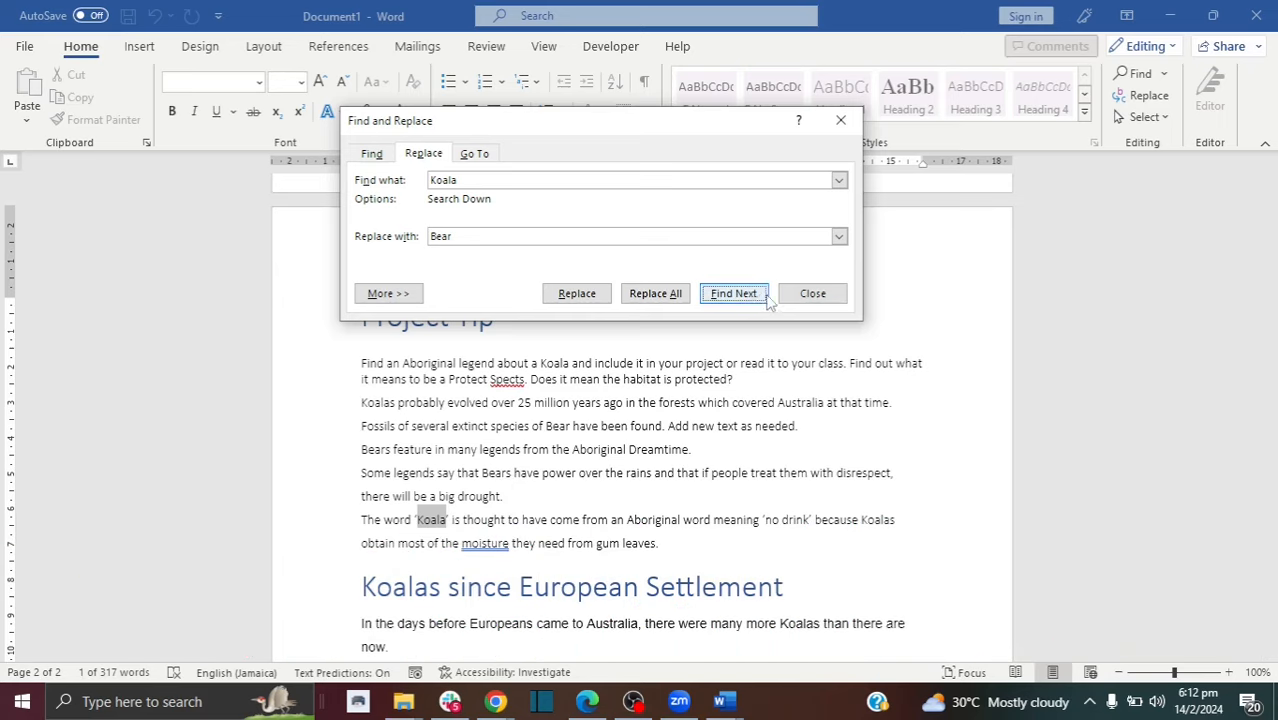
left_click(809, 294)
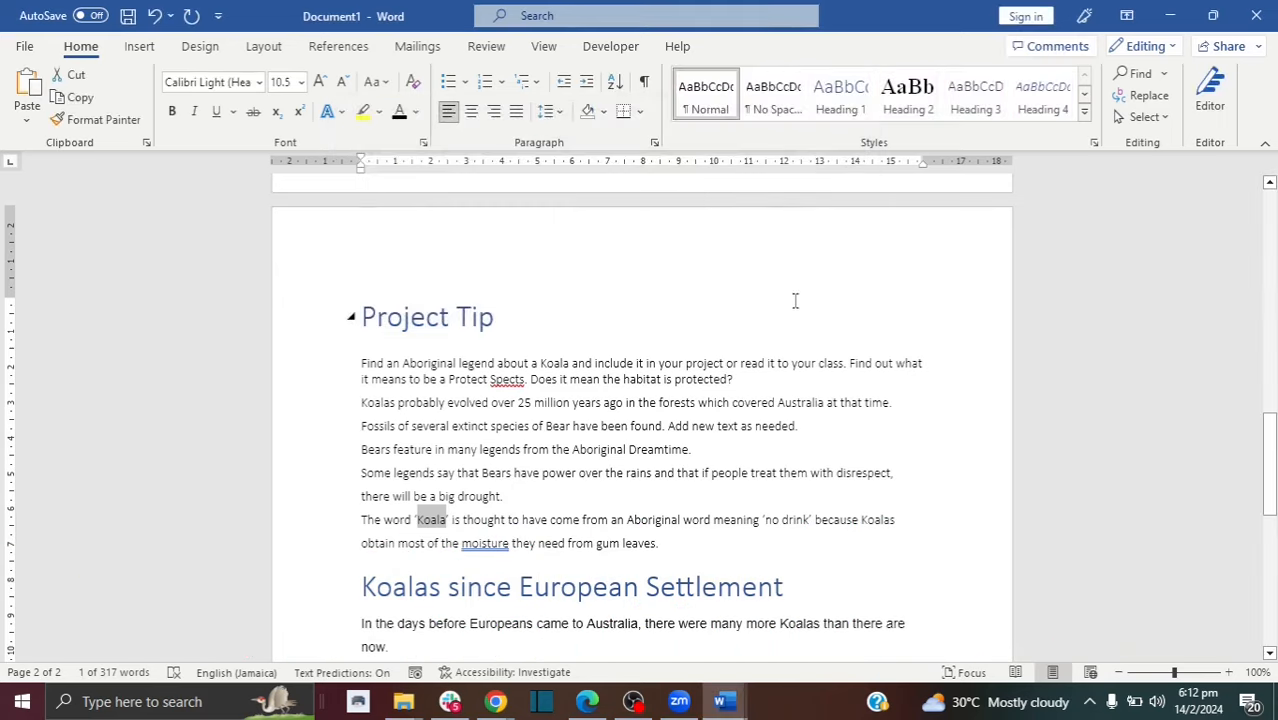
- Find "Koala" in the document and look through the highlighted occurrences down to the end of the text
left_click(689, 470)
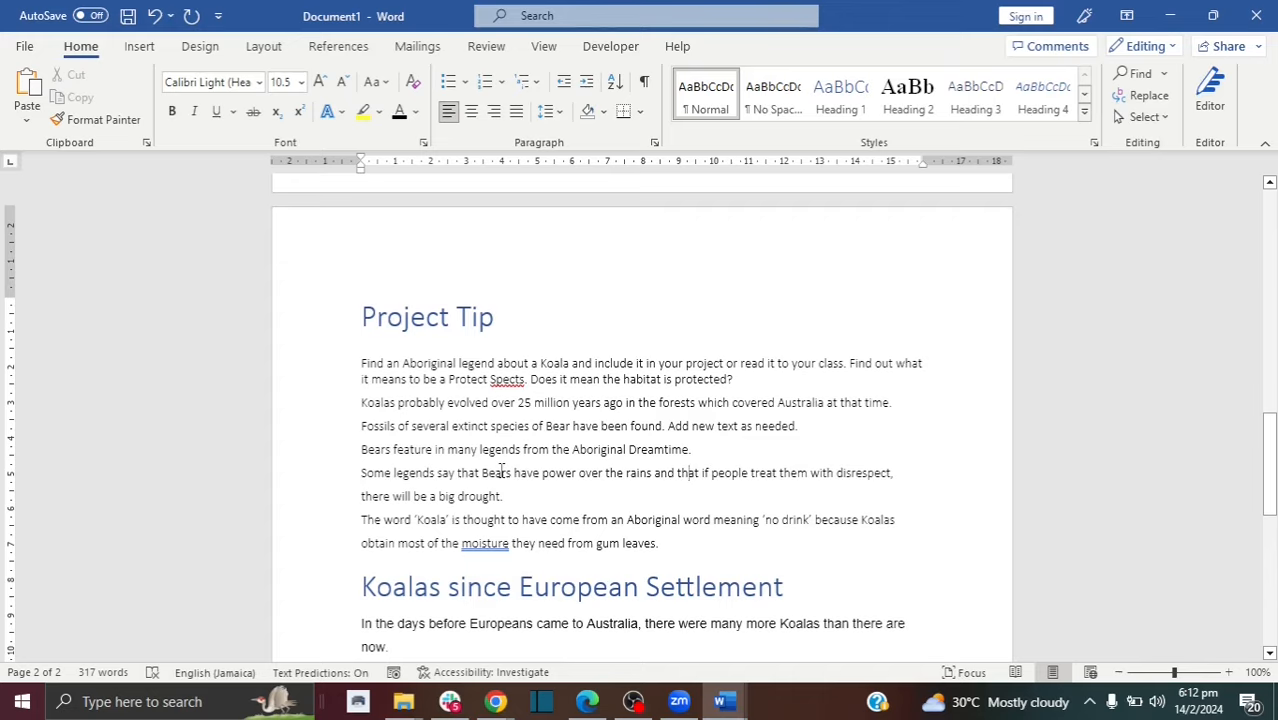
left_click(1137, 77)
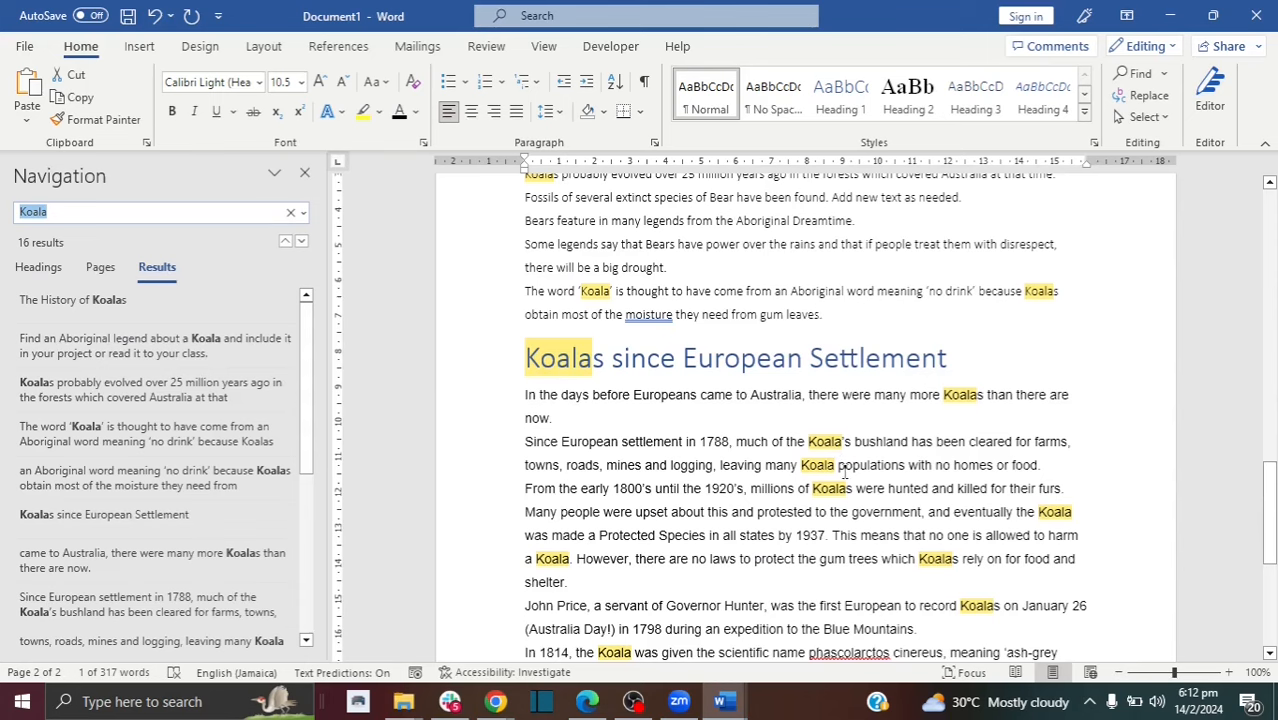
left_click_drag(1268, 520, 1274, 597)
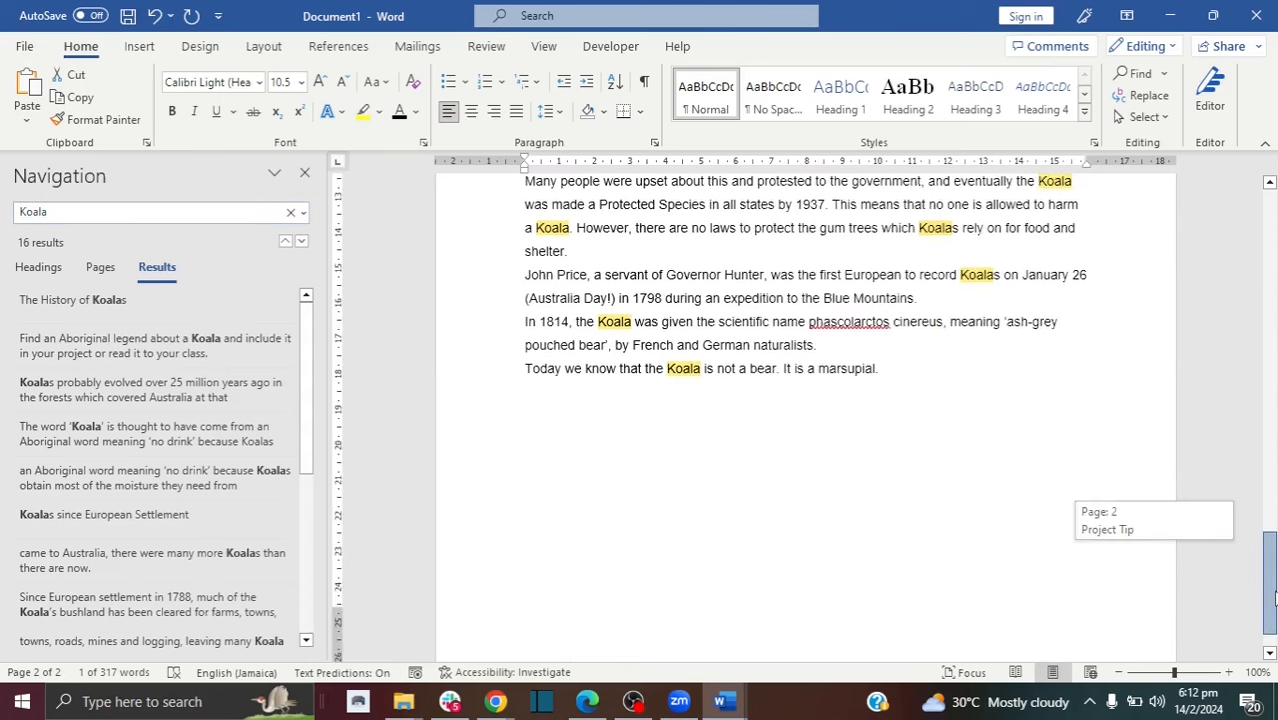
left_click(307, 173)
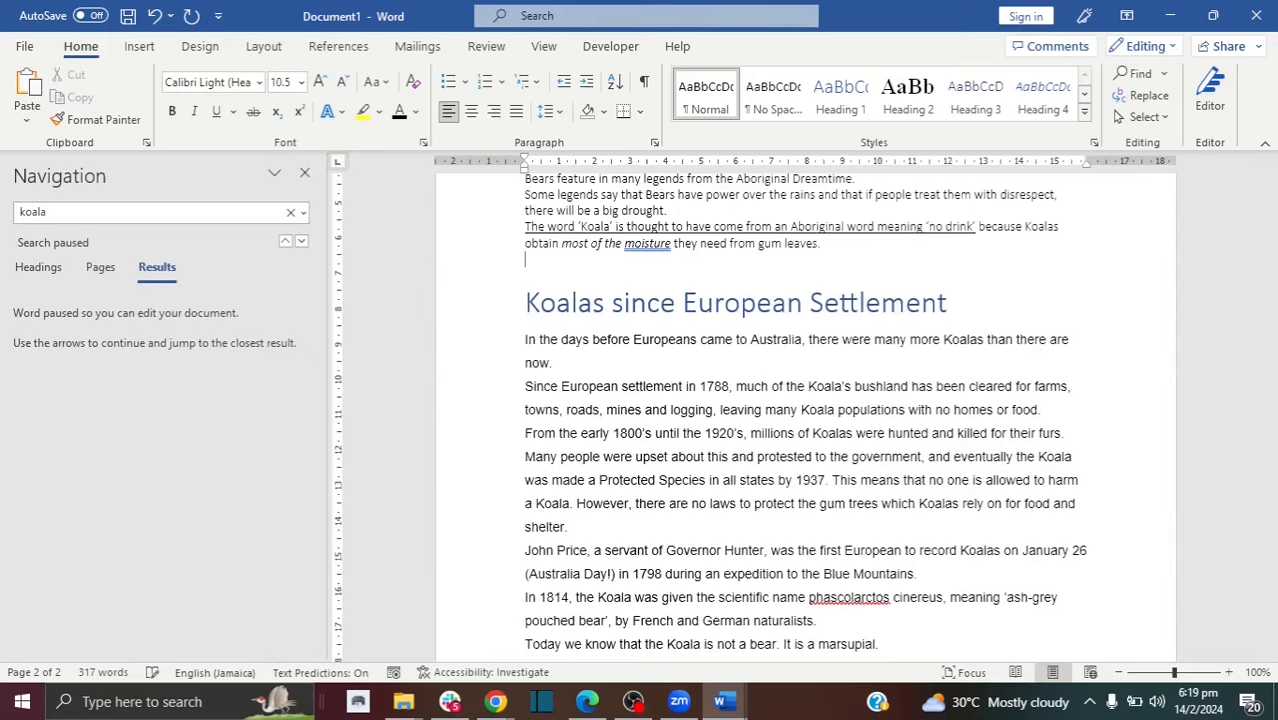
- Add the line "Fun facts:" above the heading "Koalas since European Settlement", separated from the preceding paragraph by an empty line
key("Return")
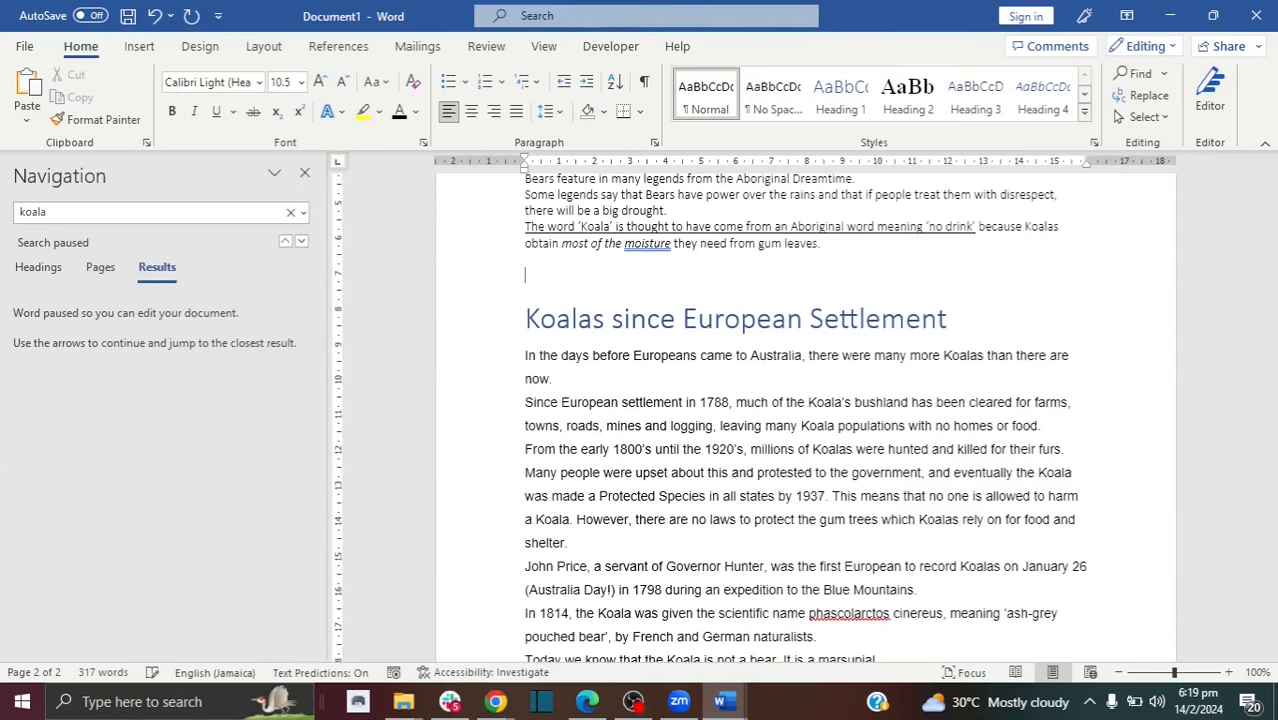
type("Fun facts:")
key("Return")
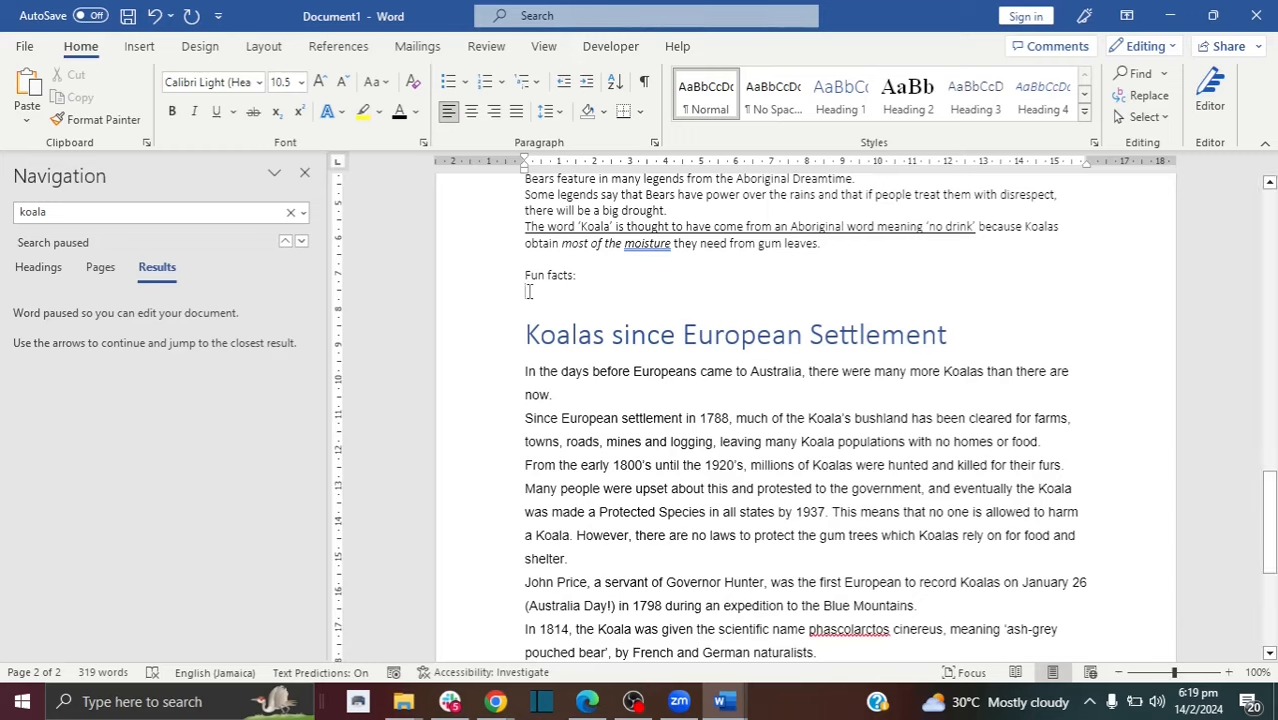
- Create a numbered list under "Fun facts:" with the items "Koala means ‘no drink’" and "Koalas don’t live in social groups"
left_click(487, 90)
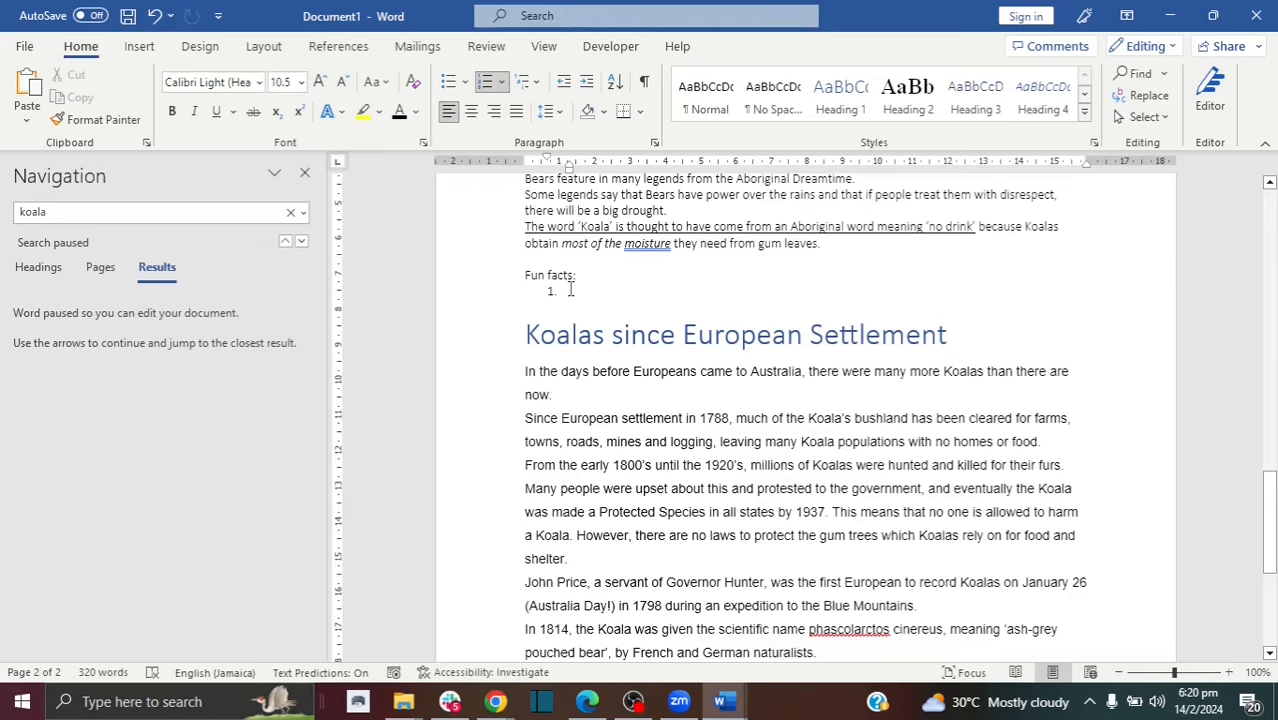
type("Koala means ‘no drink’")
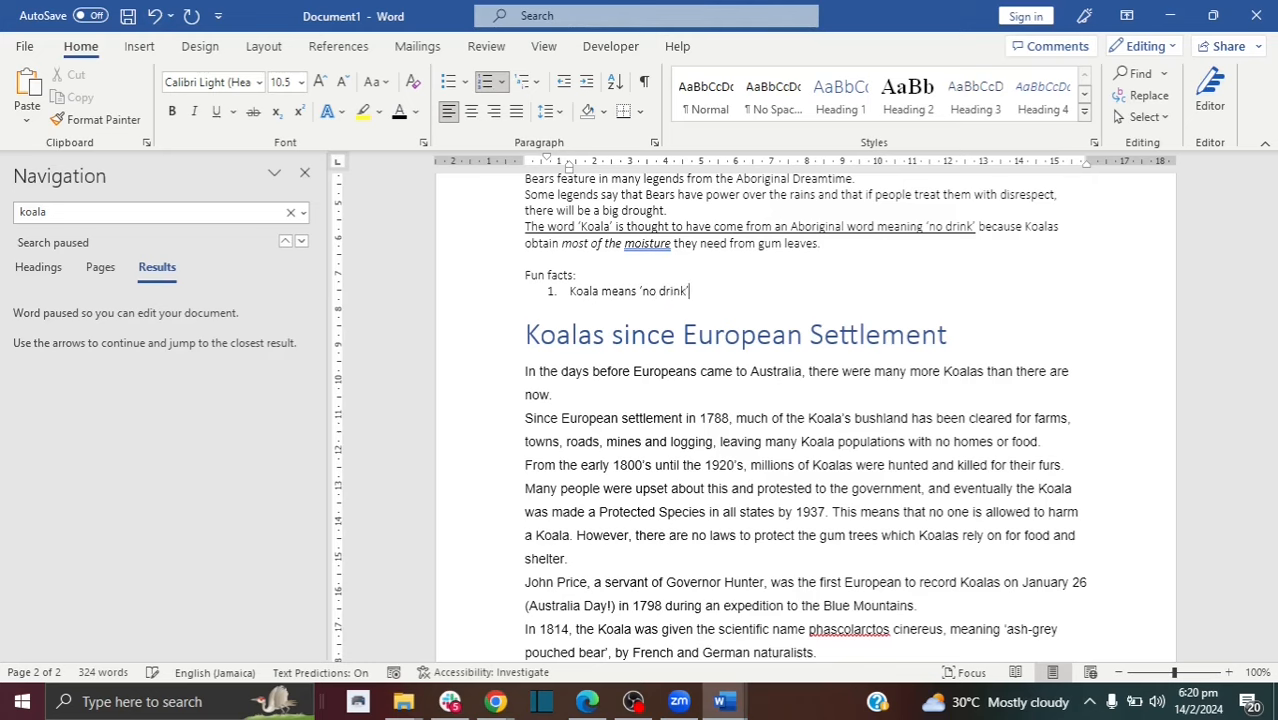
key("Return")
type("K")
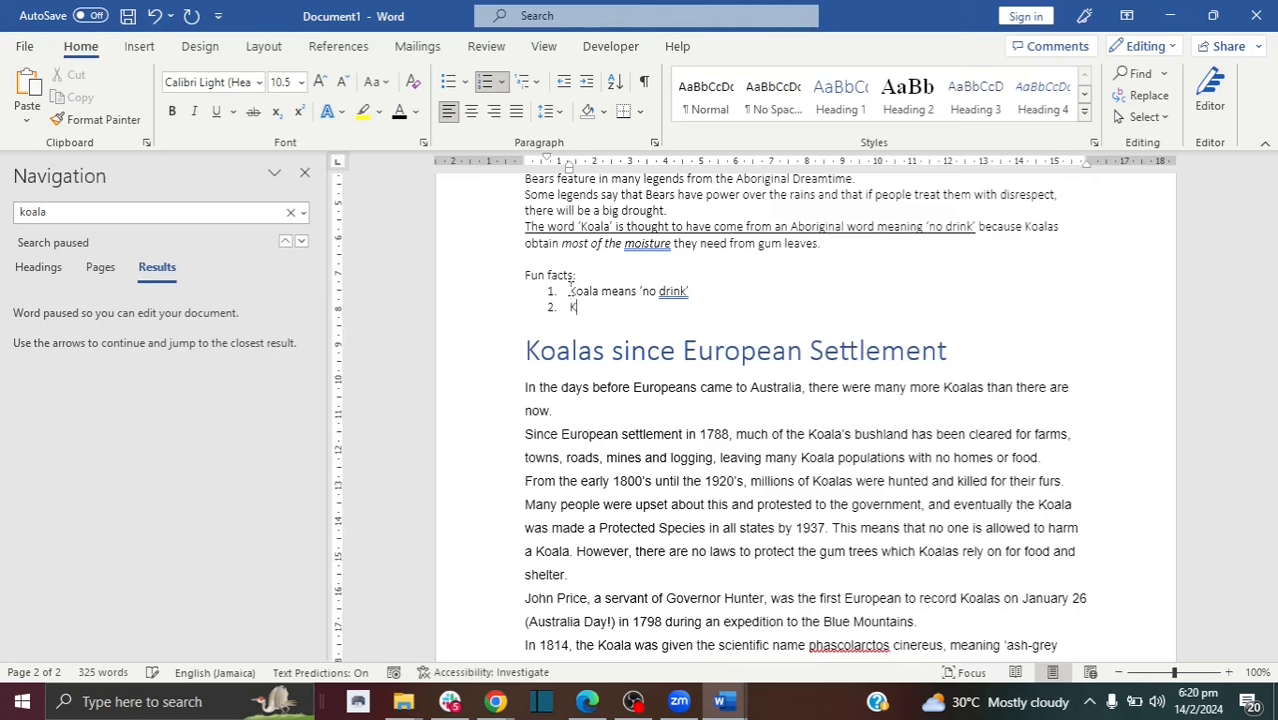
type("oalas don't live in social groups")
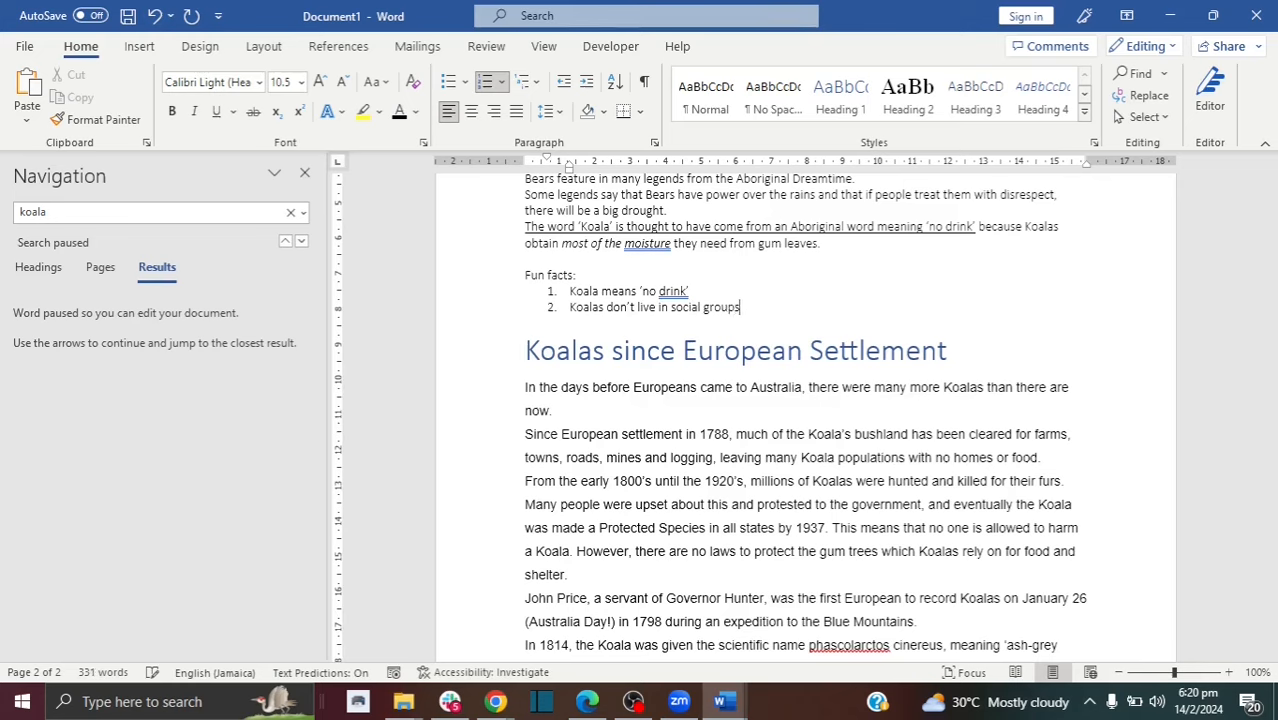
key("Return")
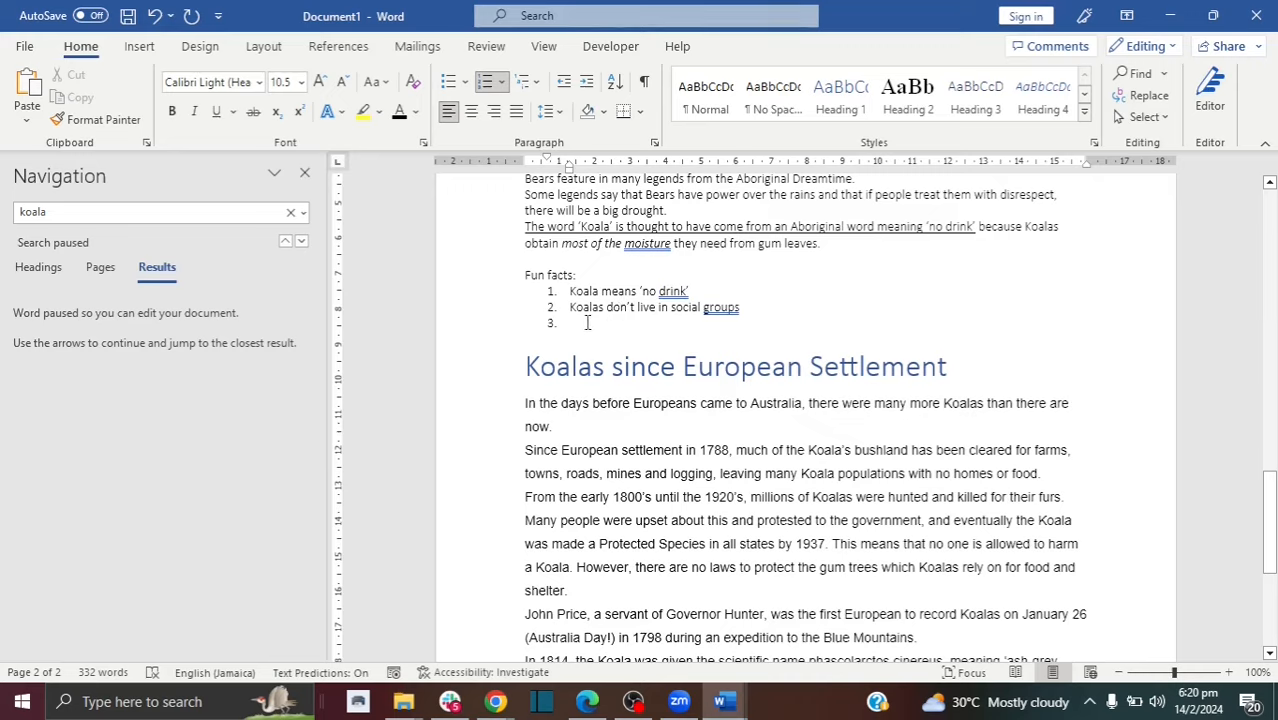
- Convert the two fun facts from numbers to round bullets and remove the numbering from the empty line below them
left_click_drag(577, 325, 548, 291)
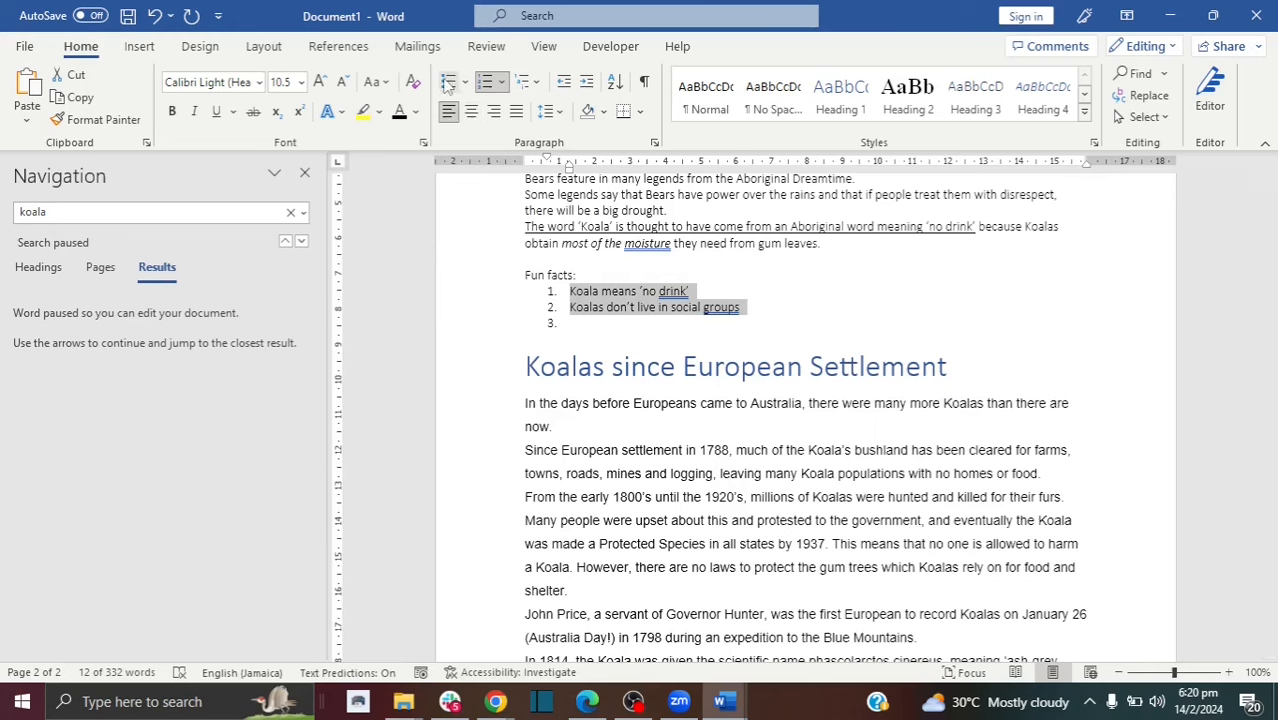
left_click(447, 86)
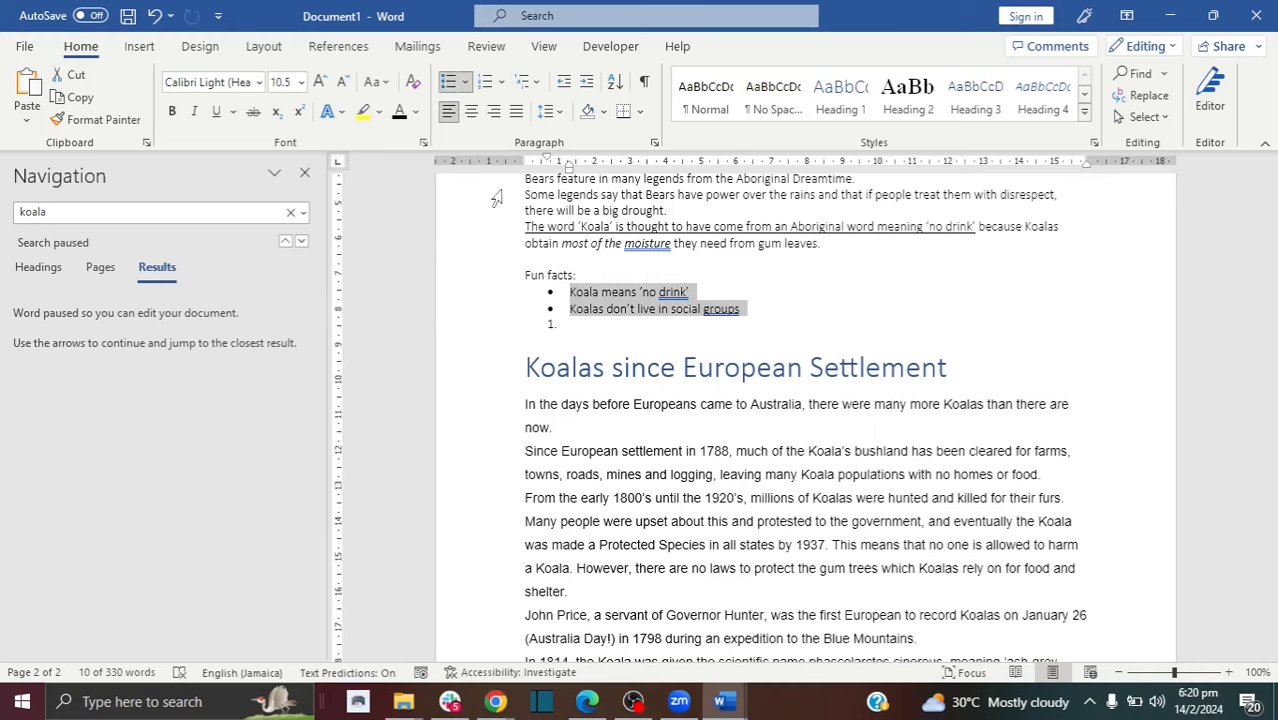
left_click(566, 323)
key("BackSpace")
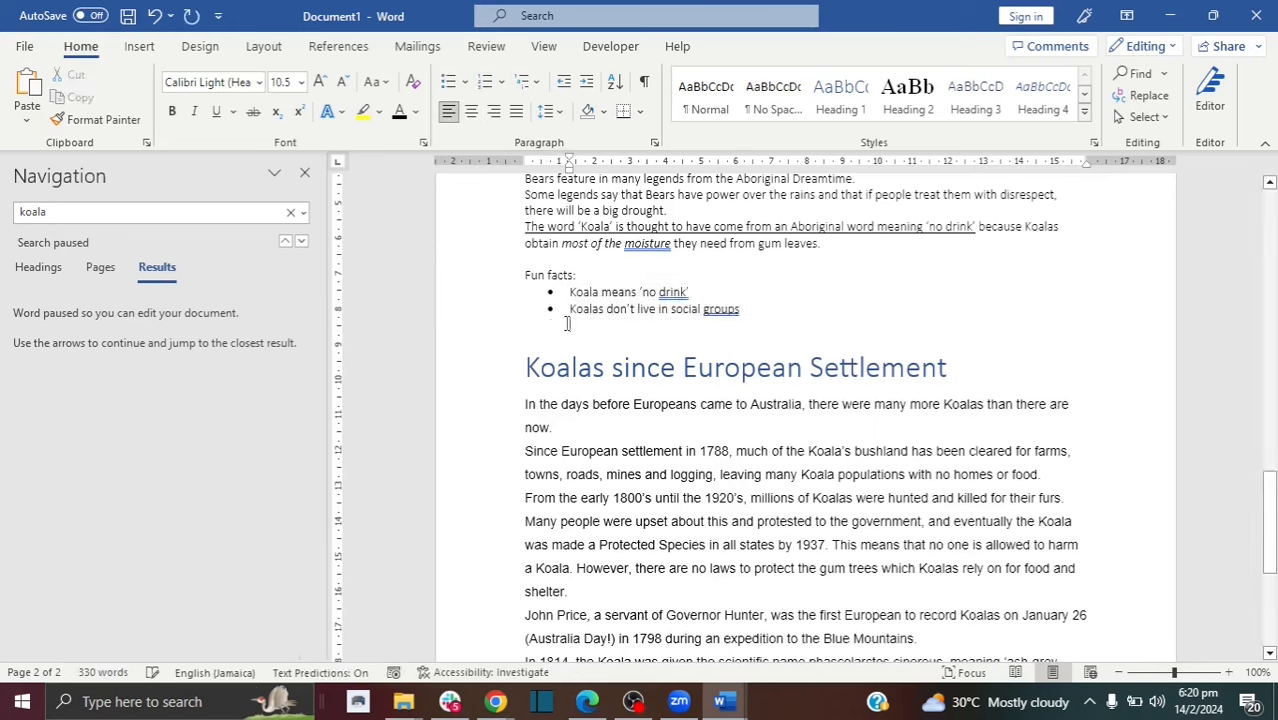
- Add a third bullet reading "Koalas are ..." after the social groups item, followed by an empty bullet
left_click(743, 309)
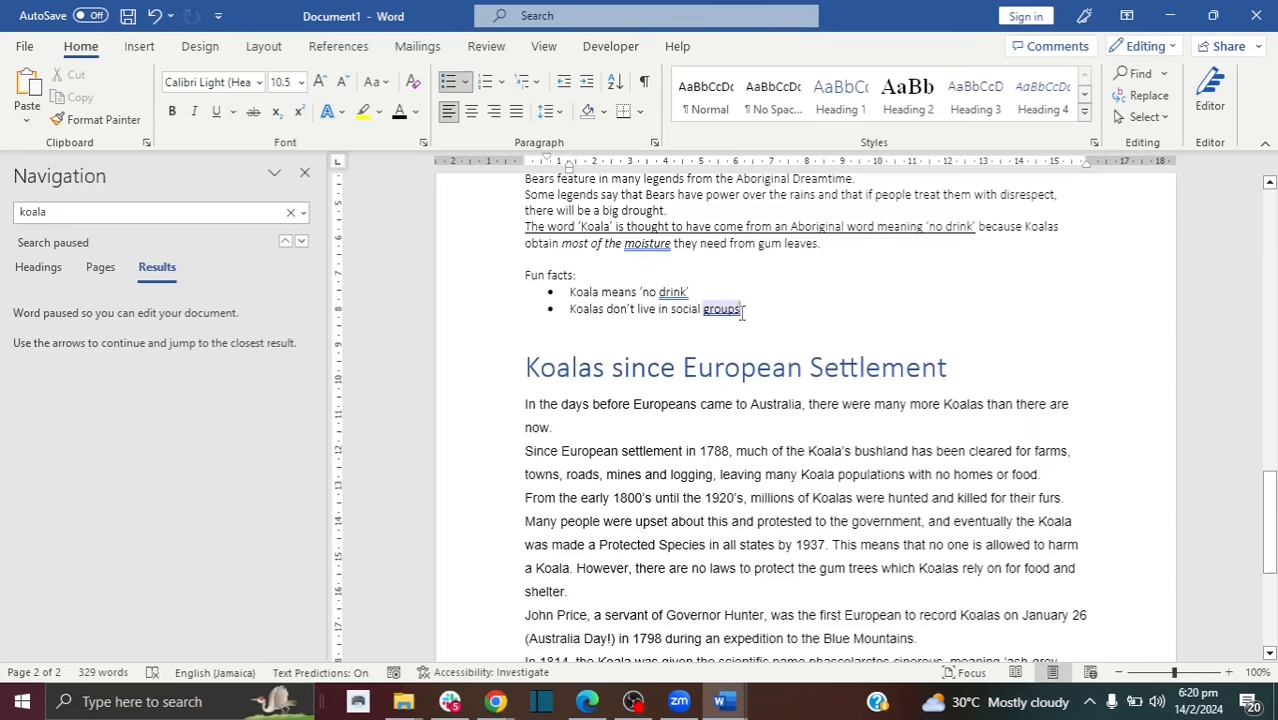
key("Return")
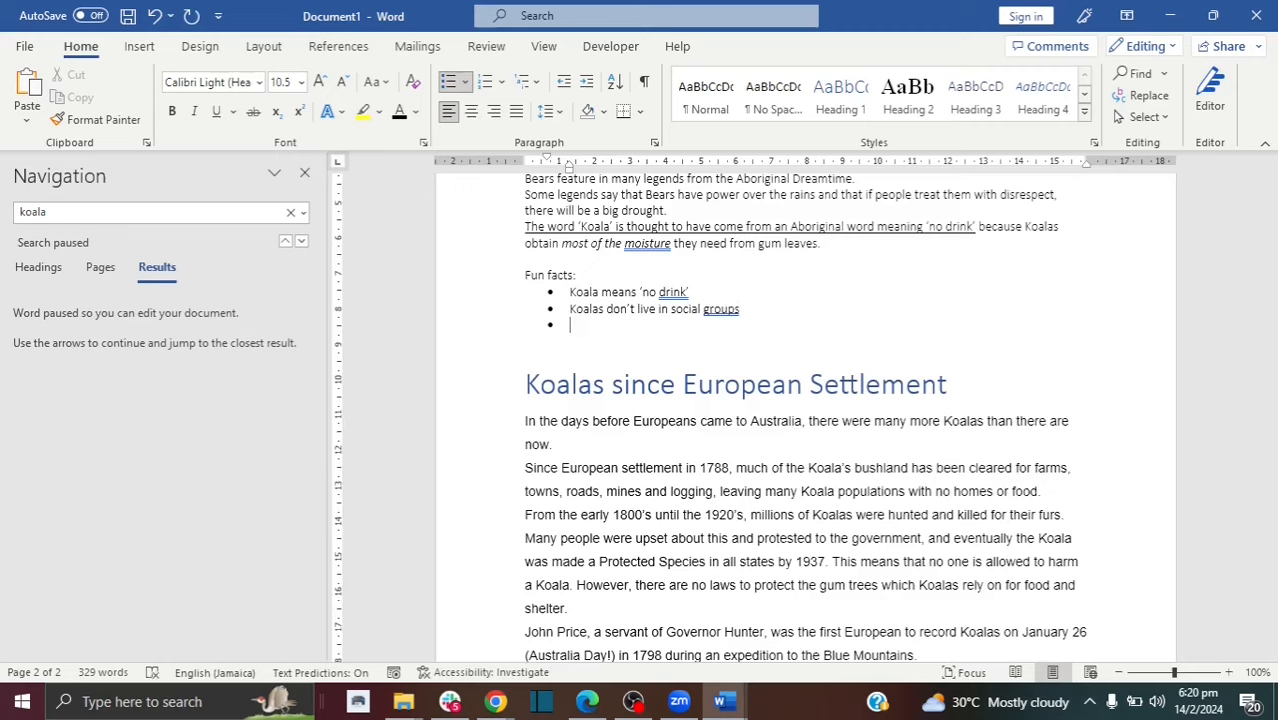
type("koalas are ...")
key("Return")
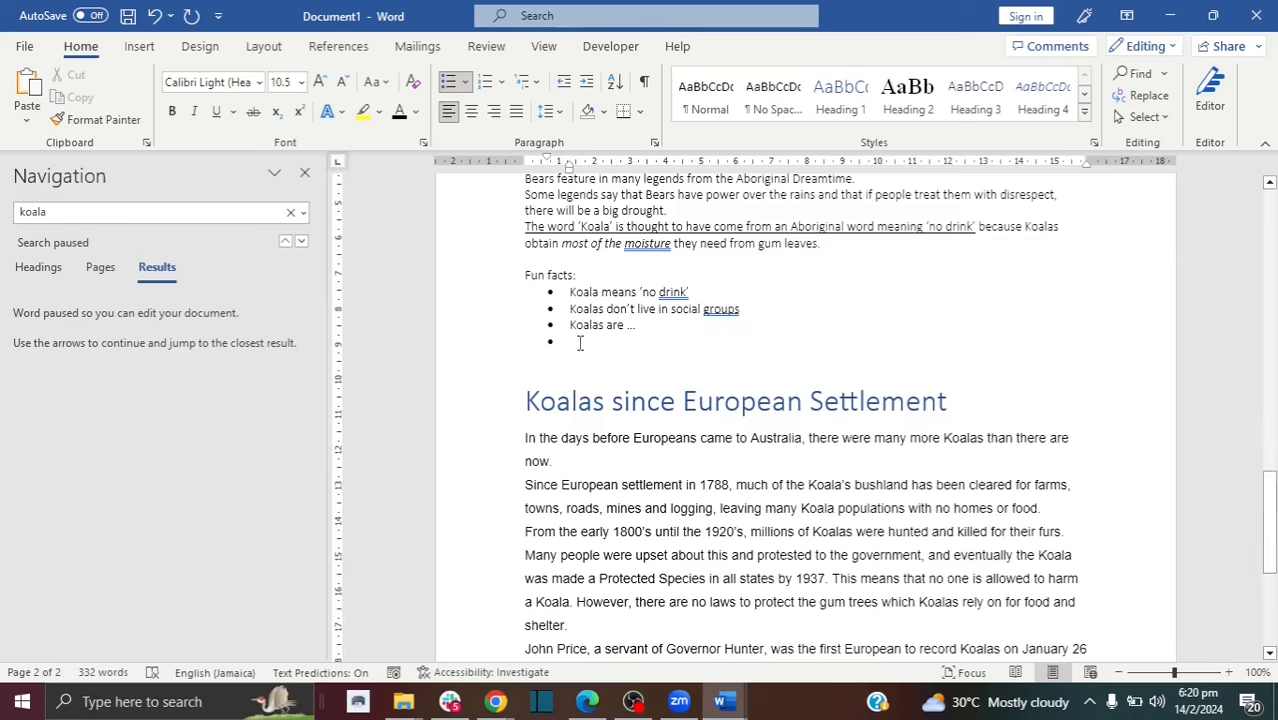
- Change the bullets of the three fun facts to hollow squares
left_click_drag(579, 343, 568, 290)
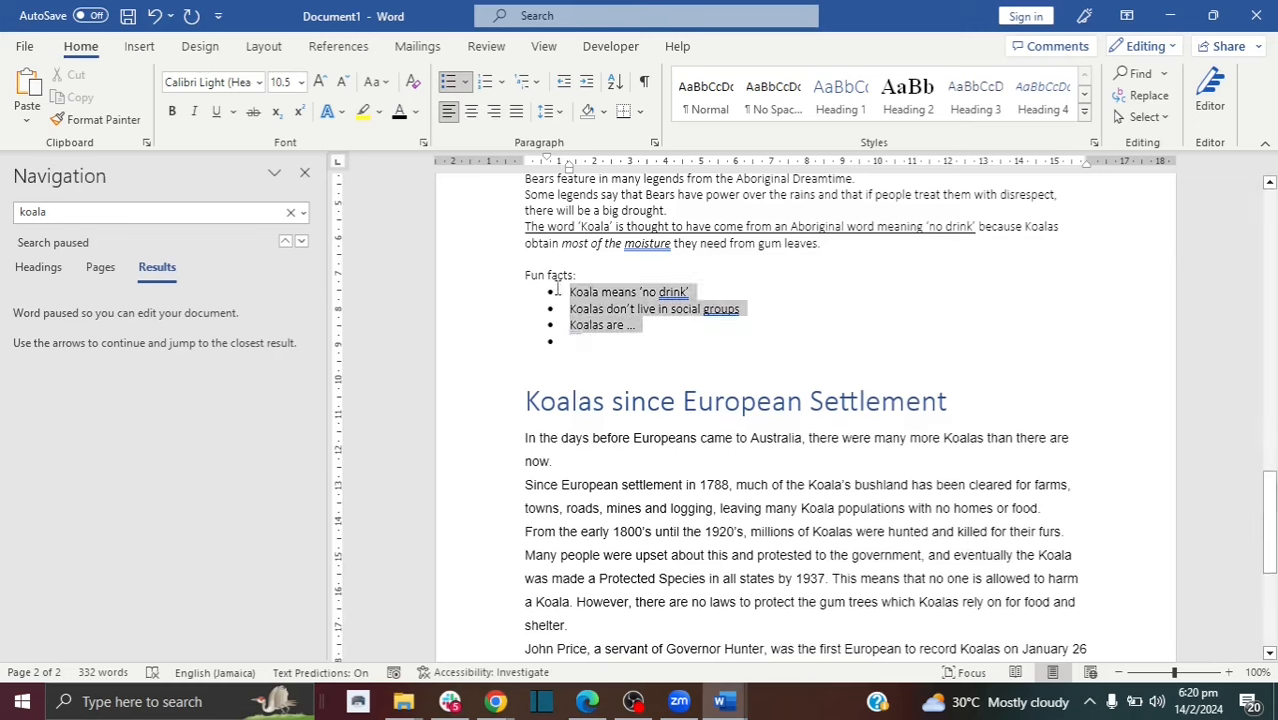
left_click(466, 82)
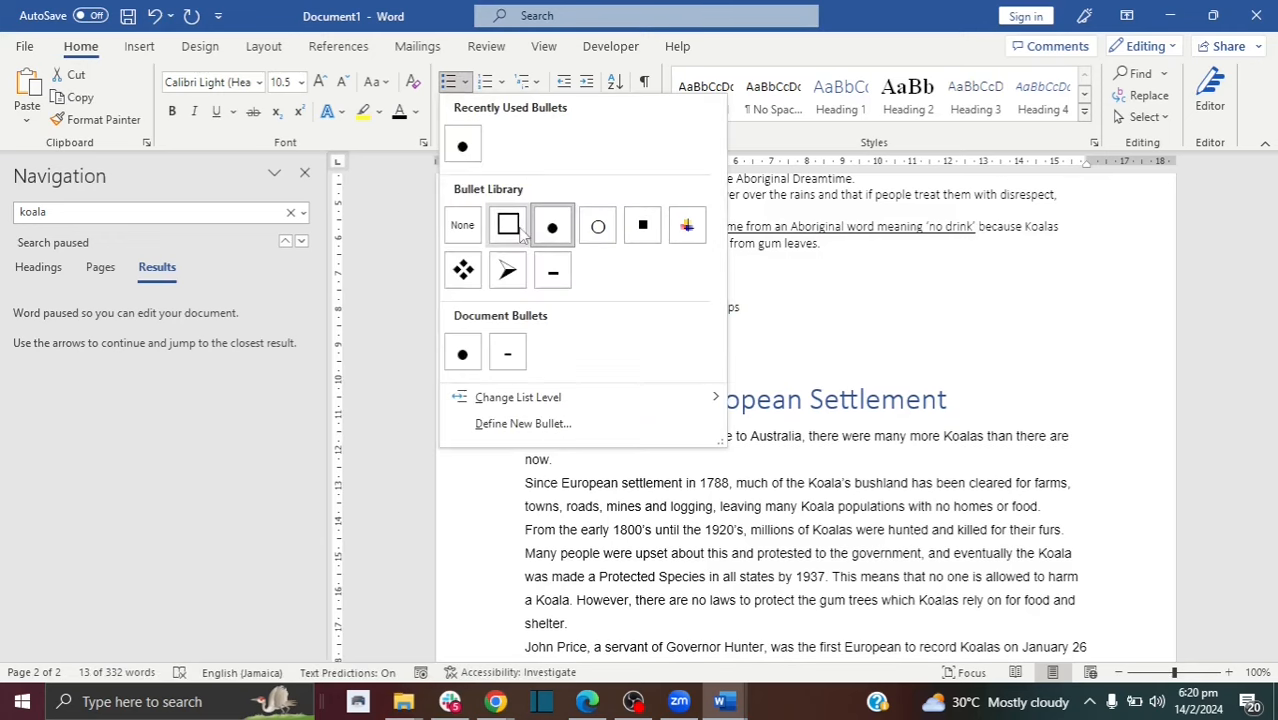
left_click(510, 230)
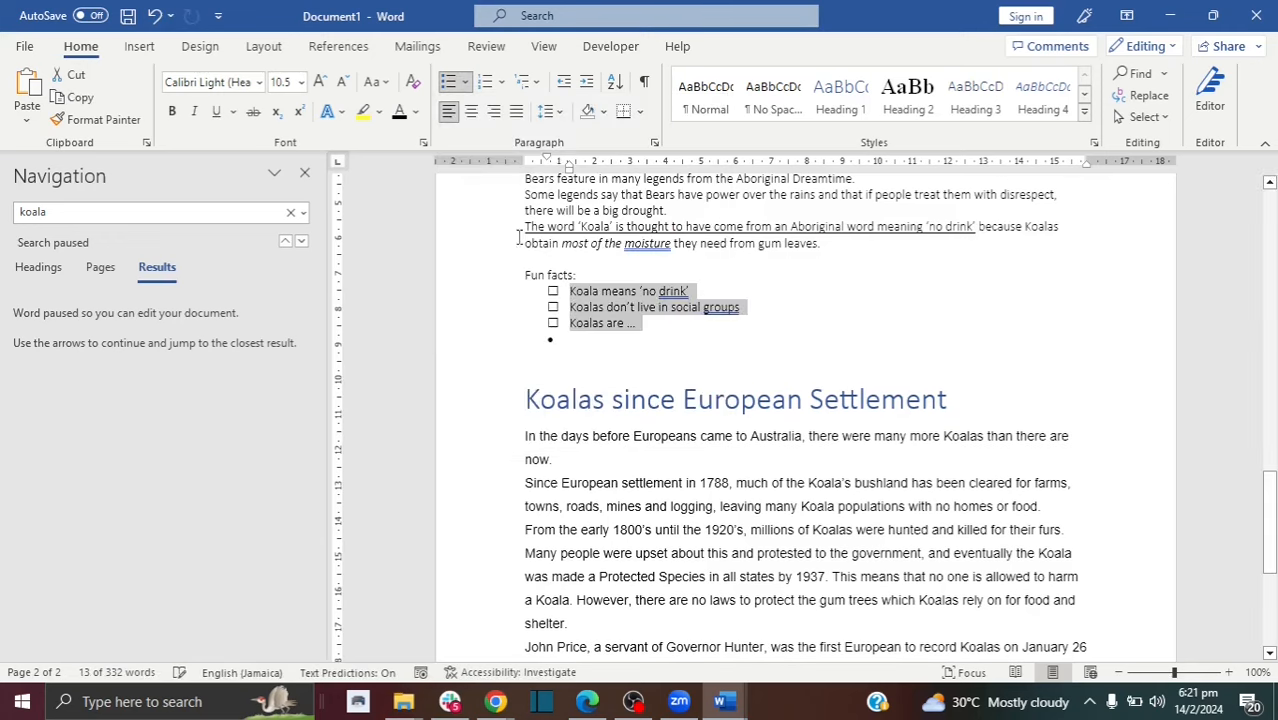
- Change the bullets of the three fun facts to the four-diamond symbol
left_click(627, 323)
left_click_drag(627, 323, 569, 291)
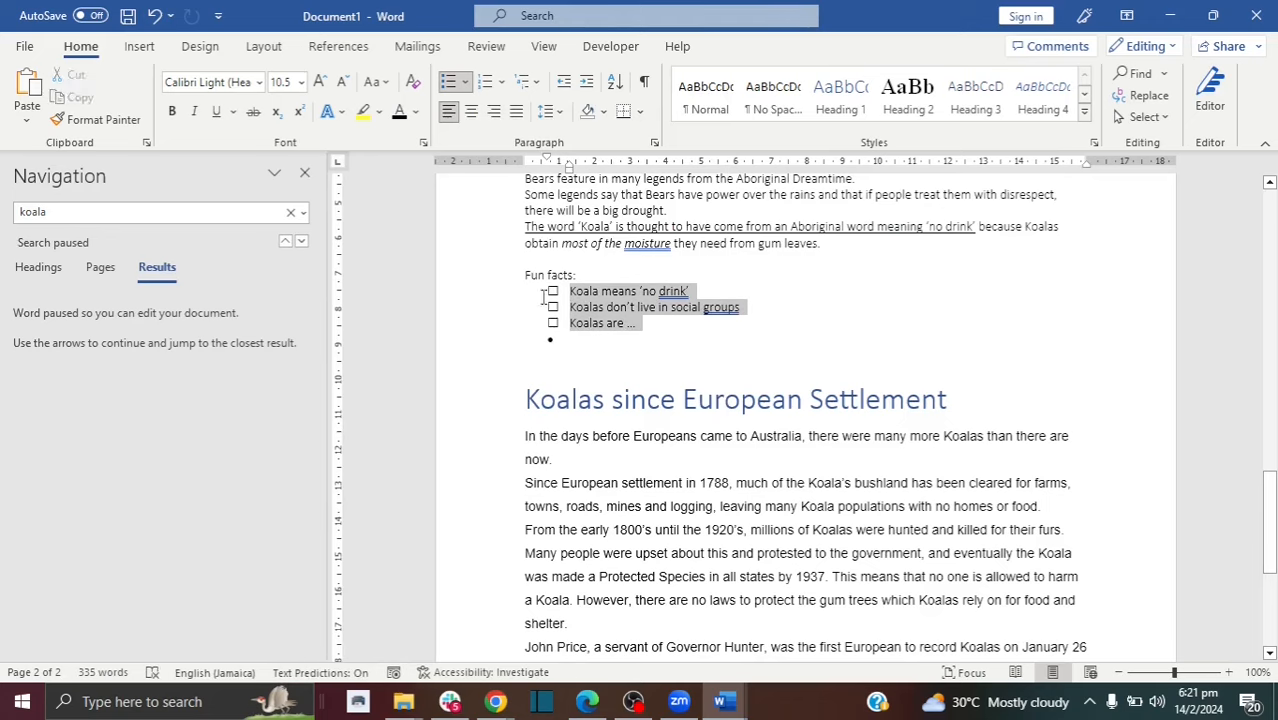
left_click(470, 83)
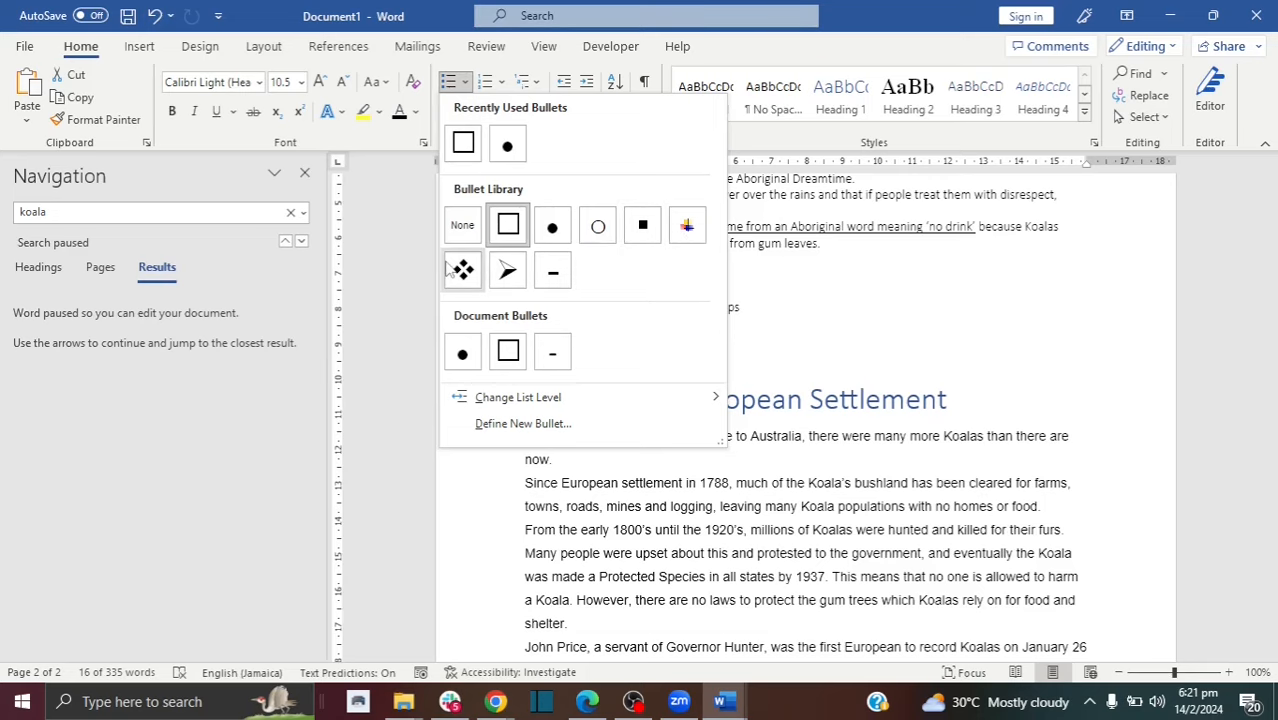
left_click(463, 272)
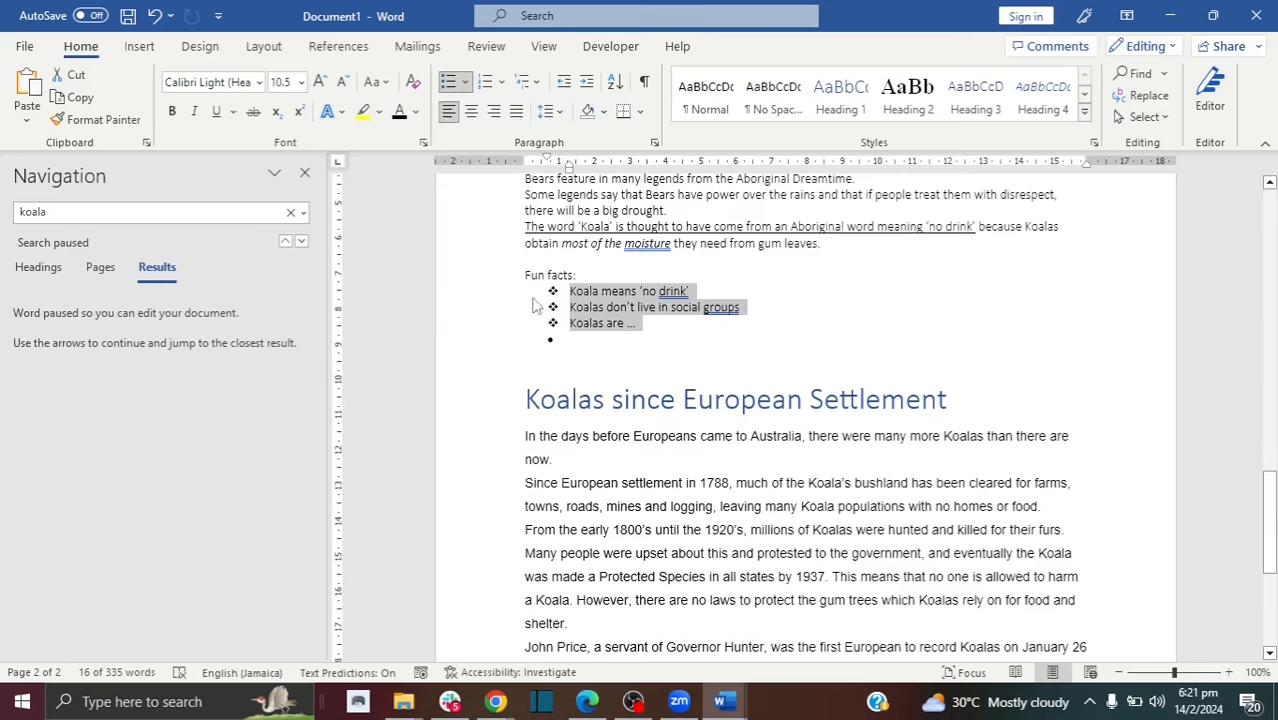
- Define a new bullet from Wingdings symbol 123 and apply it to the three fun facts
left_click_drag(640, 323, 533, 288)
left_click(465, 82)
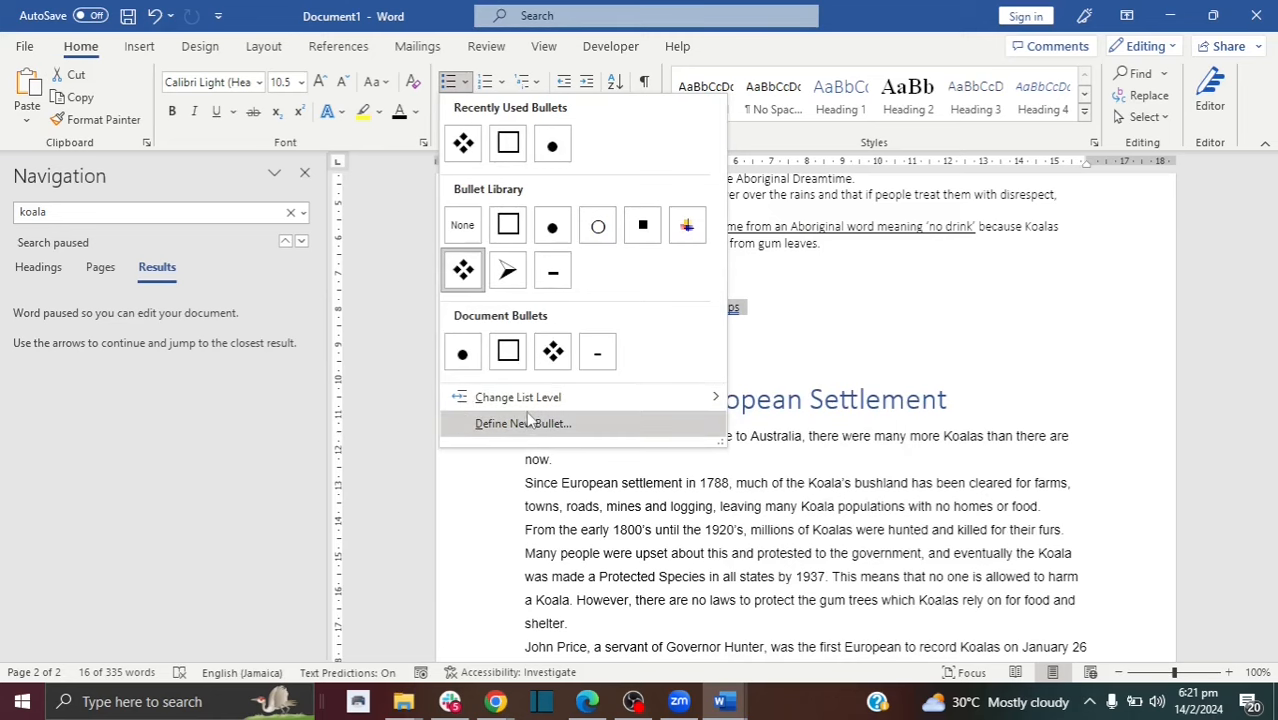
mouse_move(530, 407)
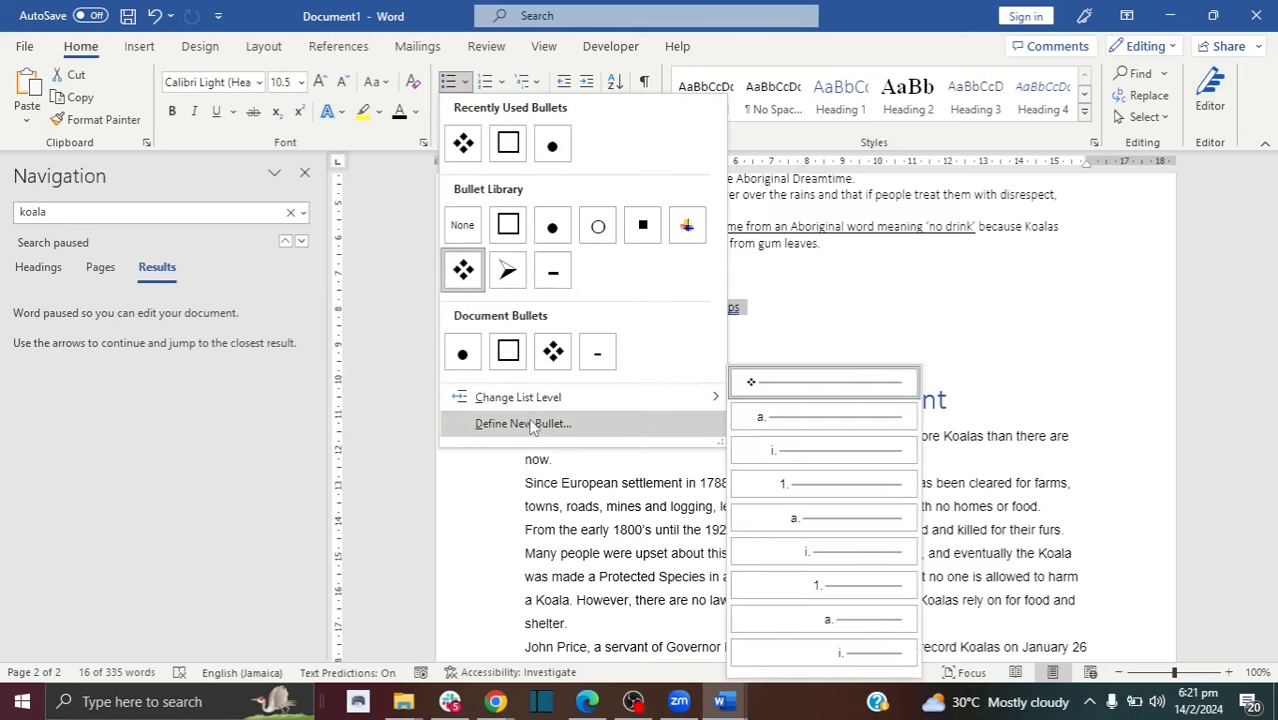
left_click(523, 424)
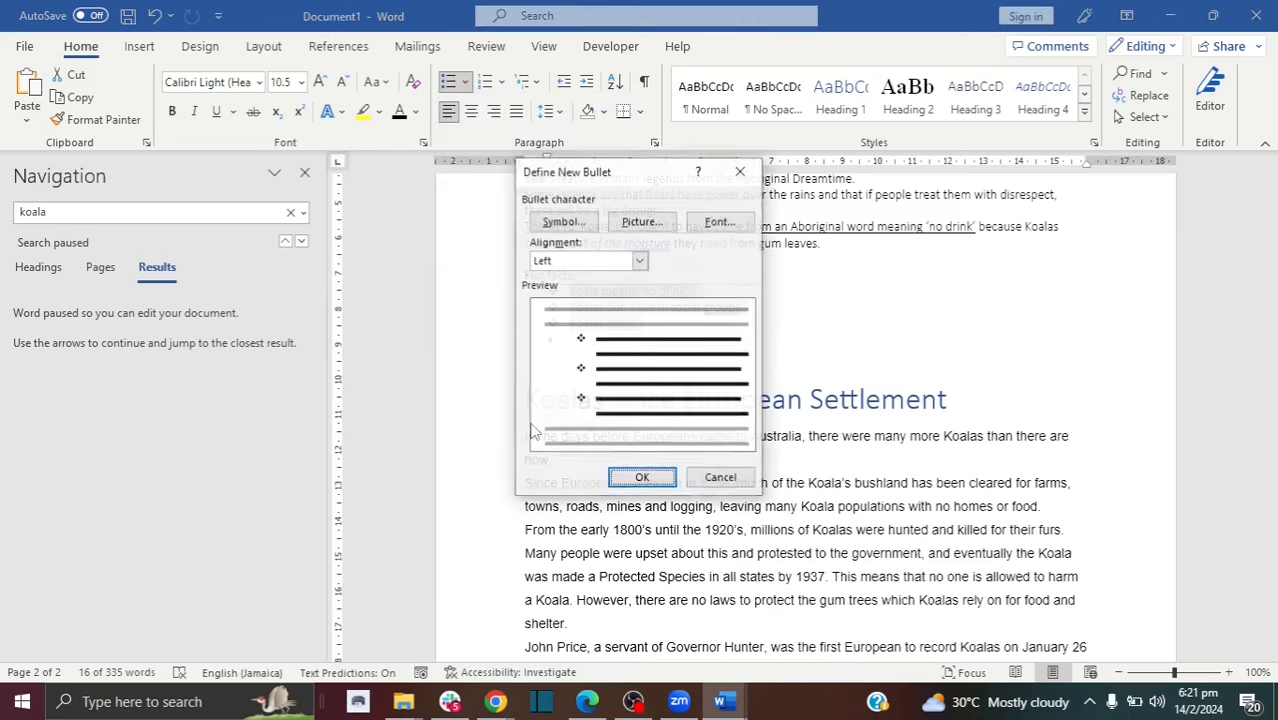
left_click(566, 223)
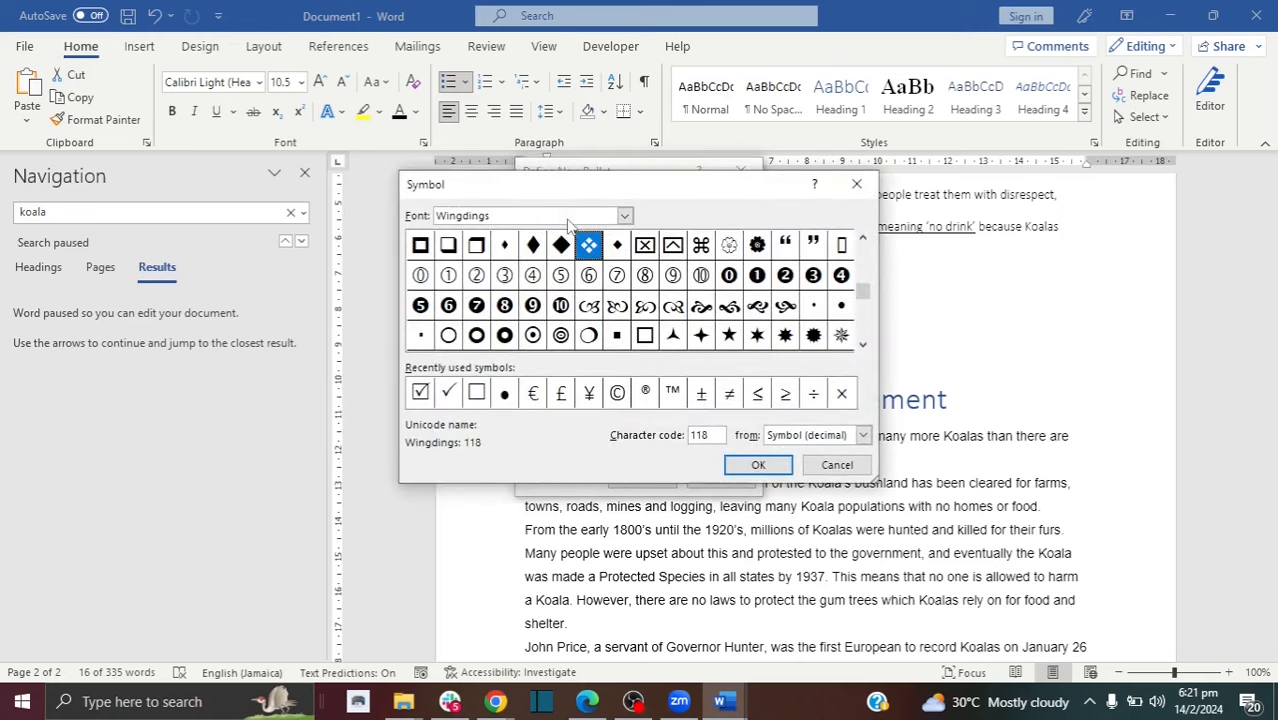
left_click(731, 247)
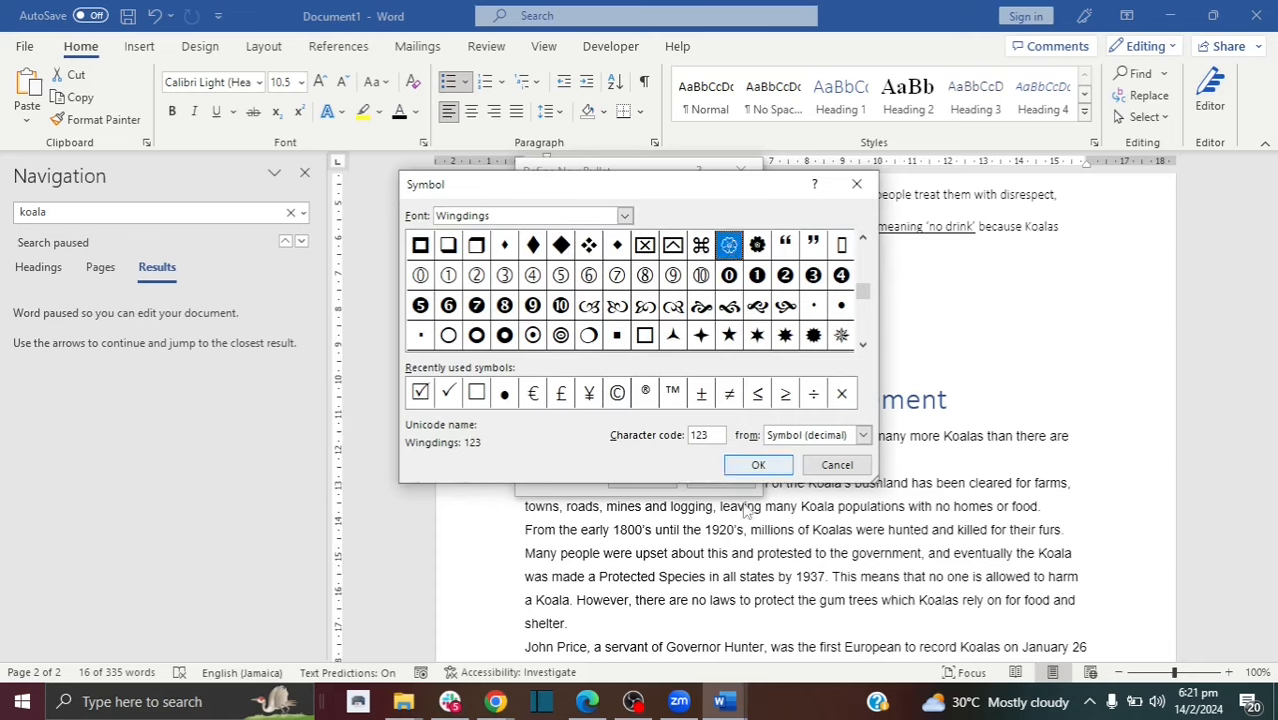
left_click(759, 467)
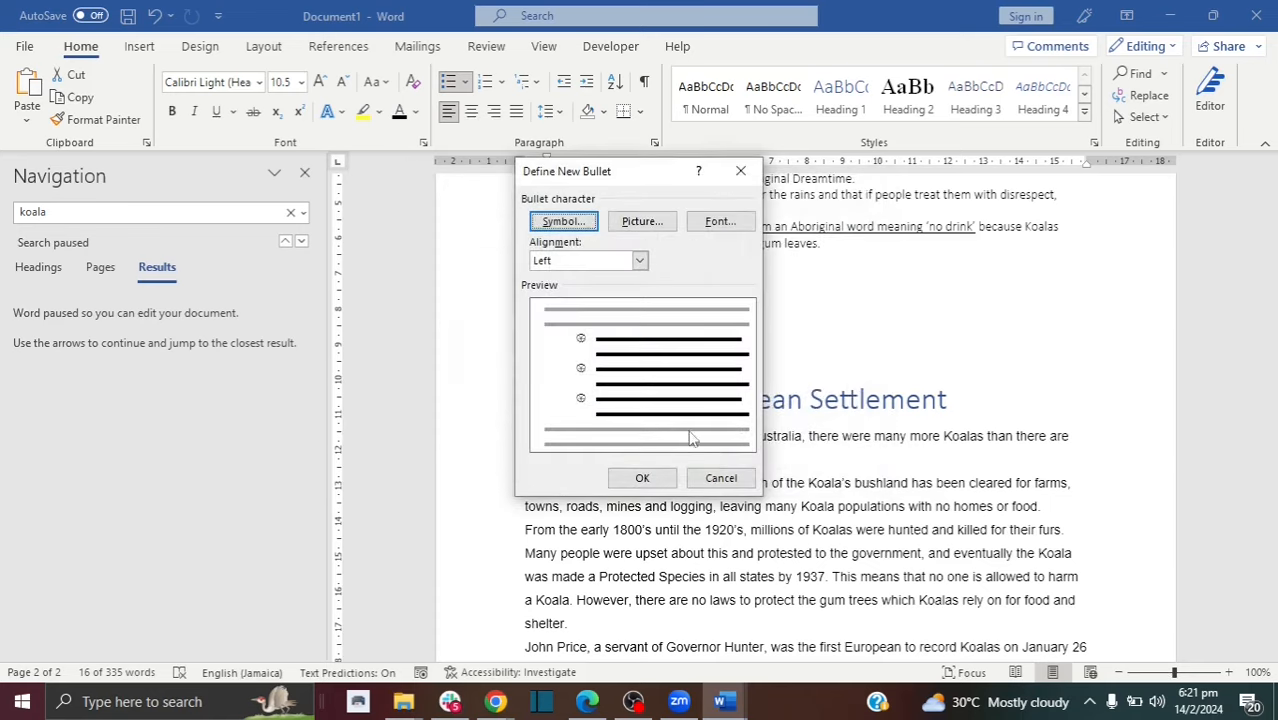
left_click(643, 479)
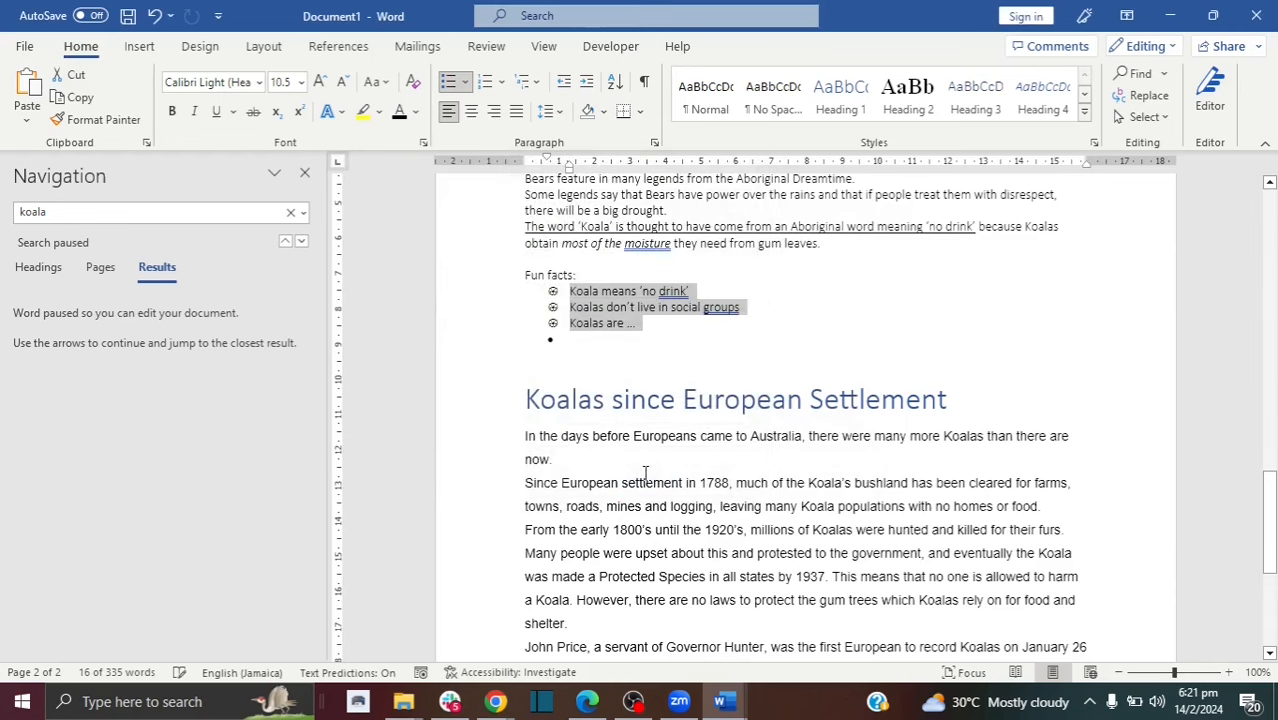
left_click(553, 291)
left_click(566, 323)
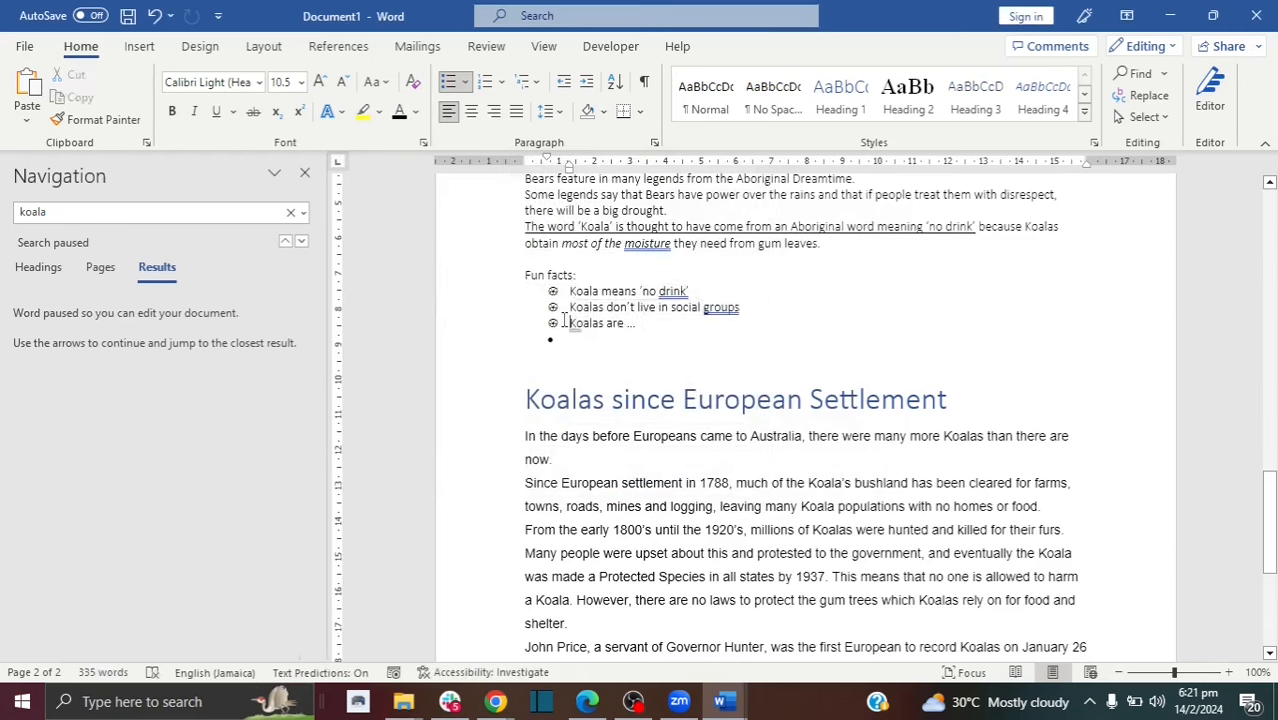
- Examine the multilevel list formats available for the three fun facts without applying any
left_click_drag(632, 323, 555, 290)
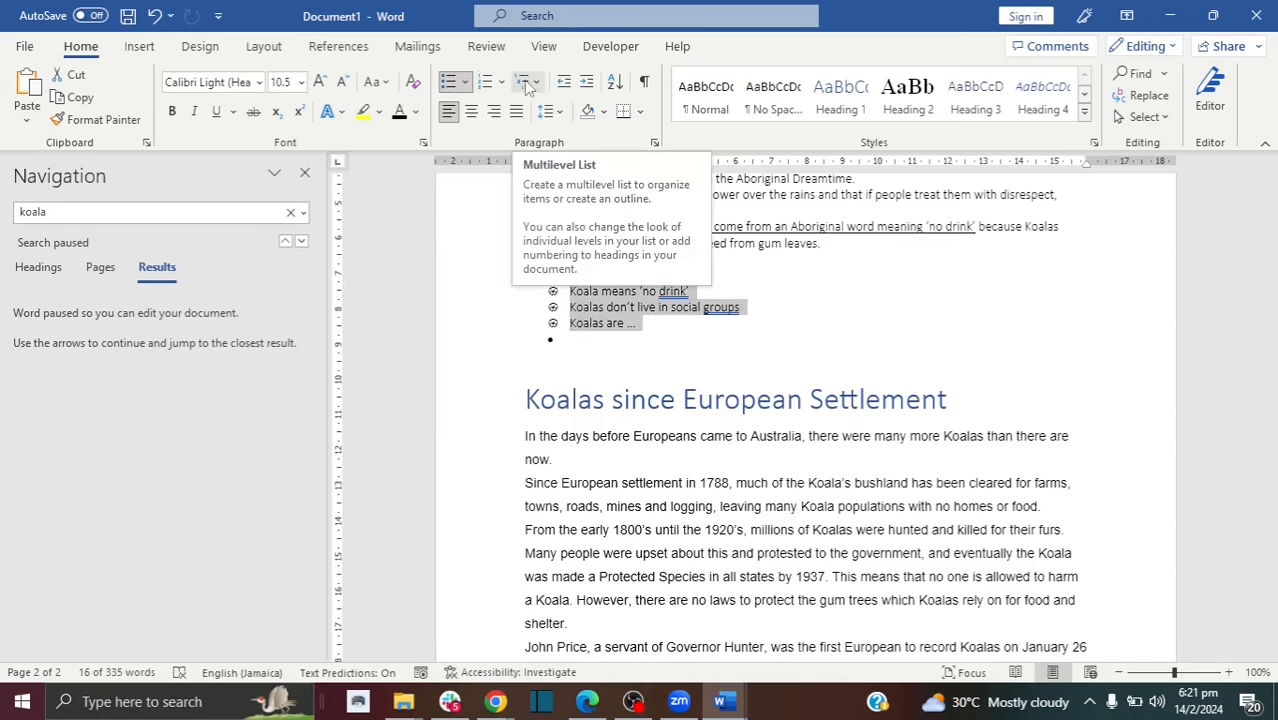
left_click(528, 85)
mouse_move(553, 198)
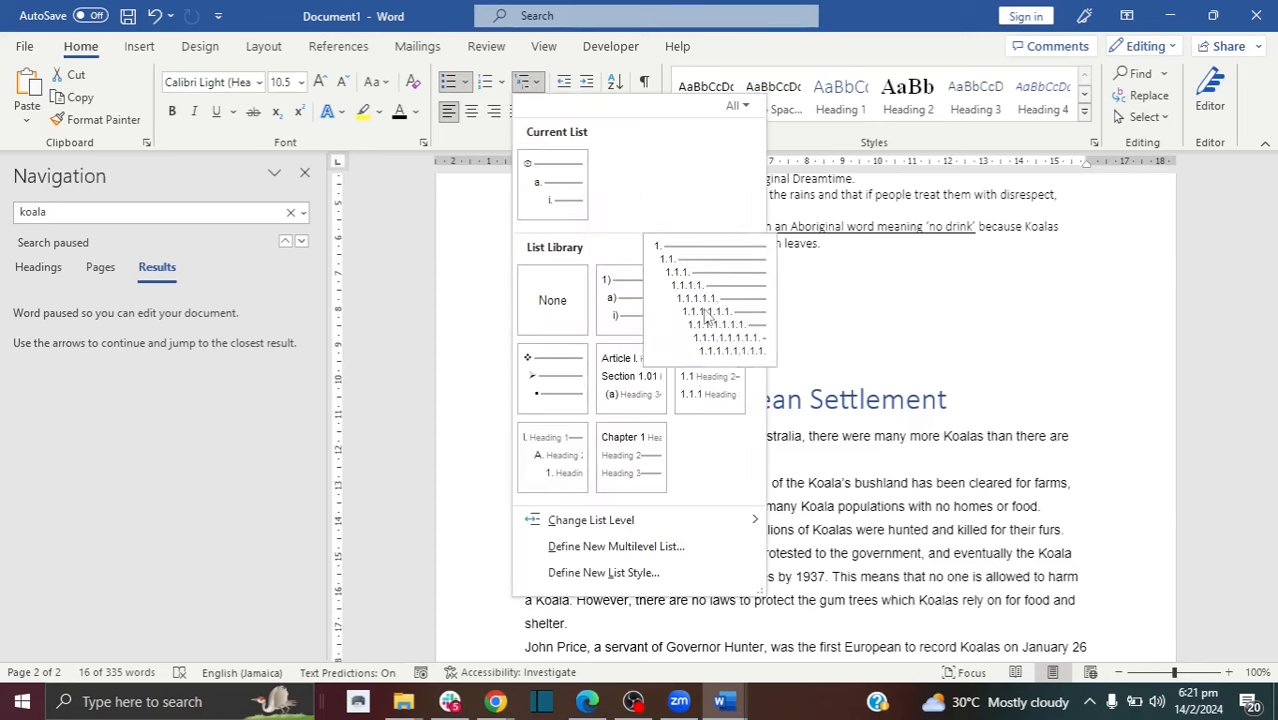
mouse_move(724, 316)
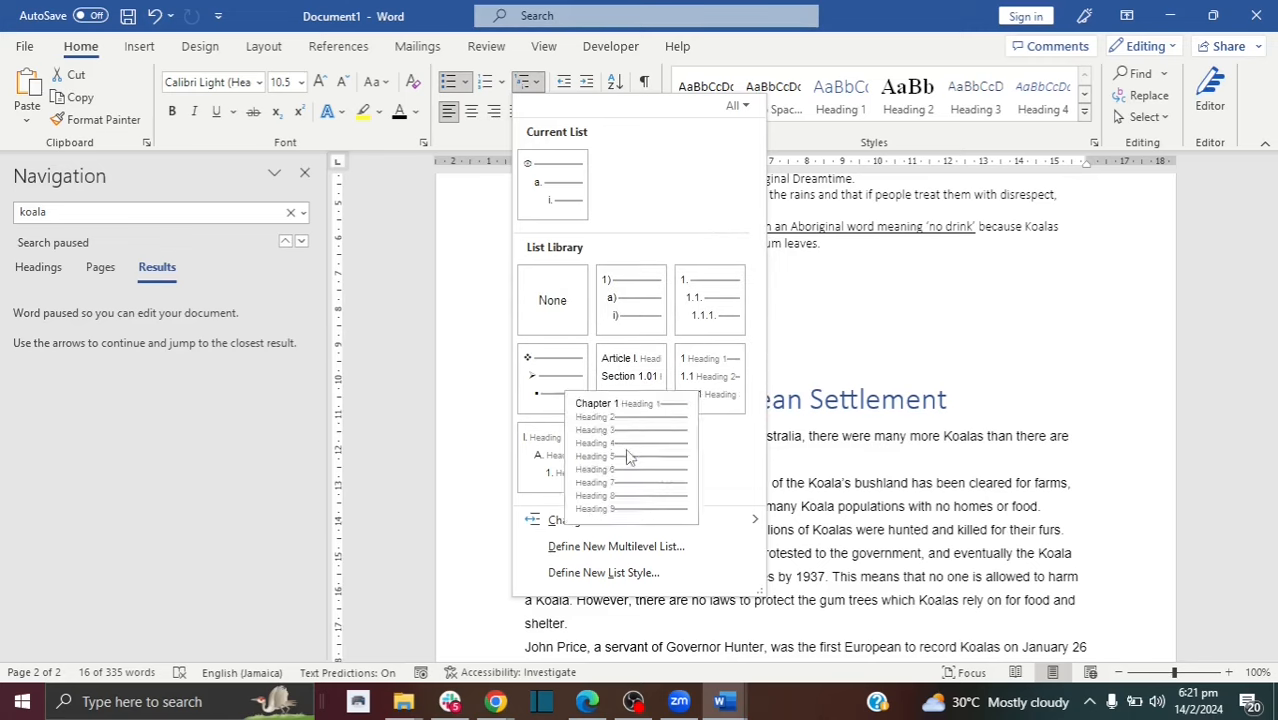
left_click(798, 340)
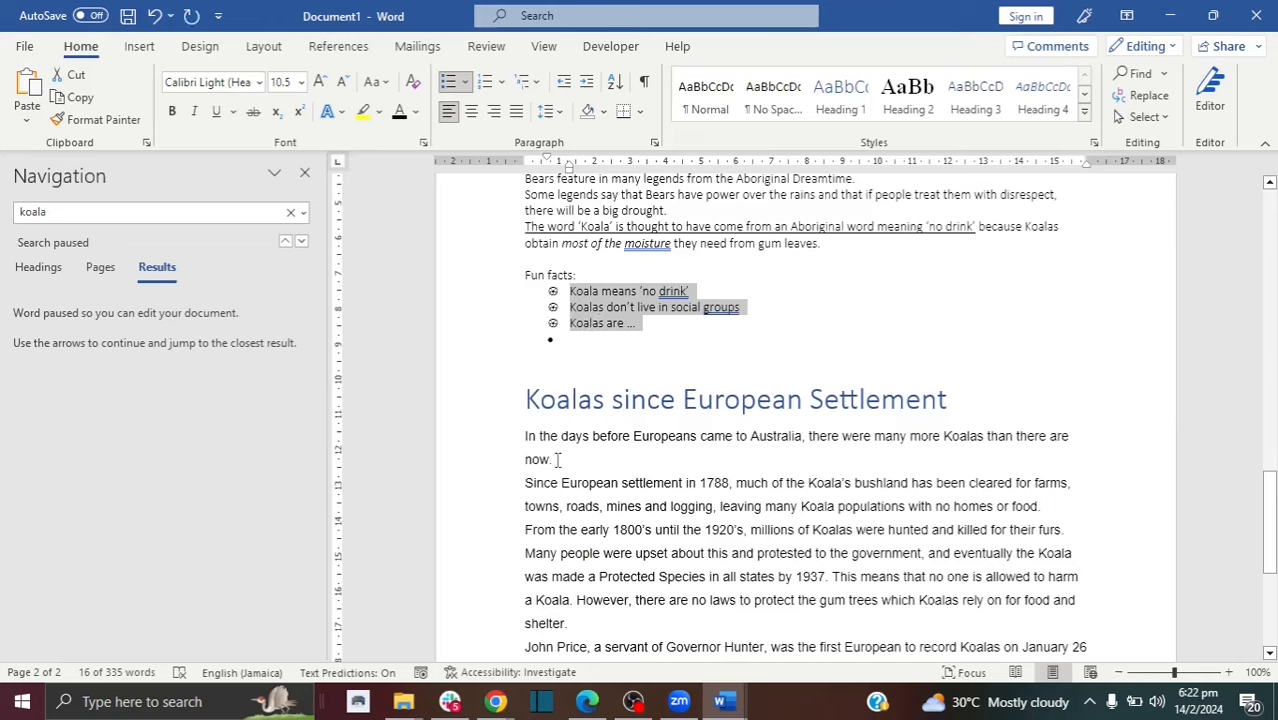
left_click(568, 297)
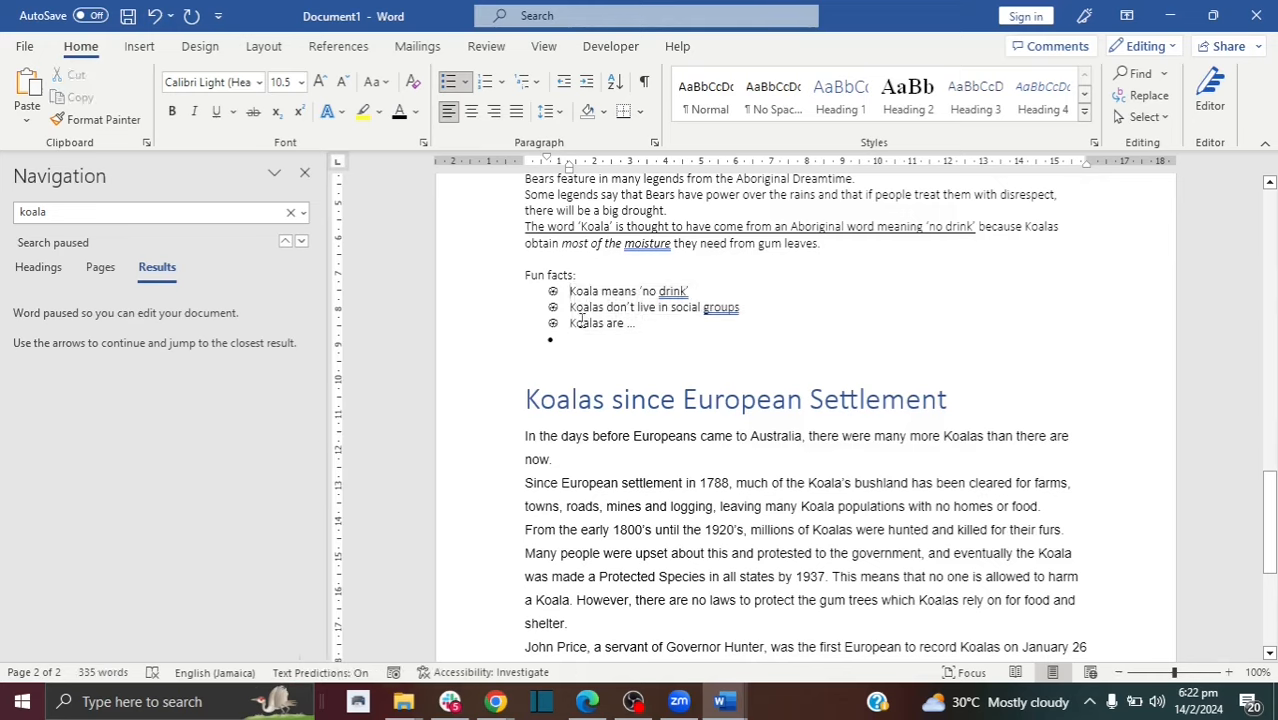
- Set the line spacing of the three fun facts to 2.0
left_click_drag(636, 324, 572, 291)
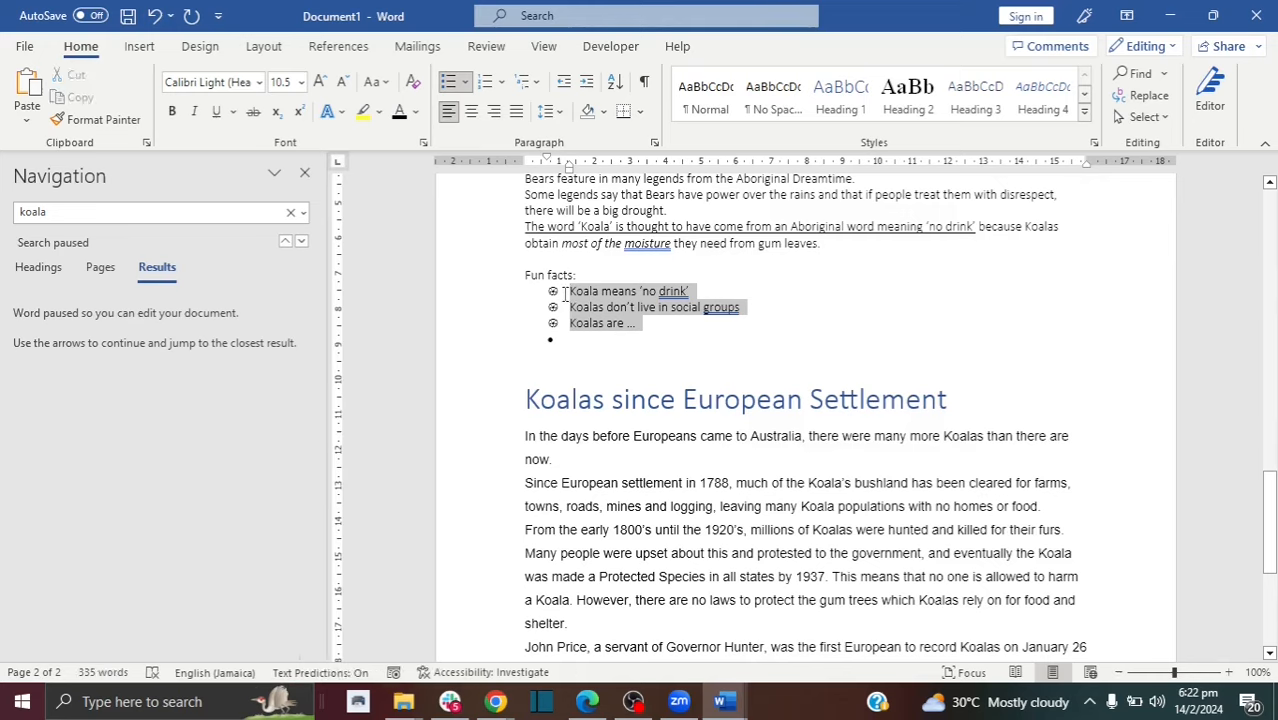
left_click(563, 114)
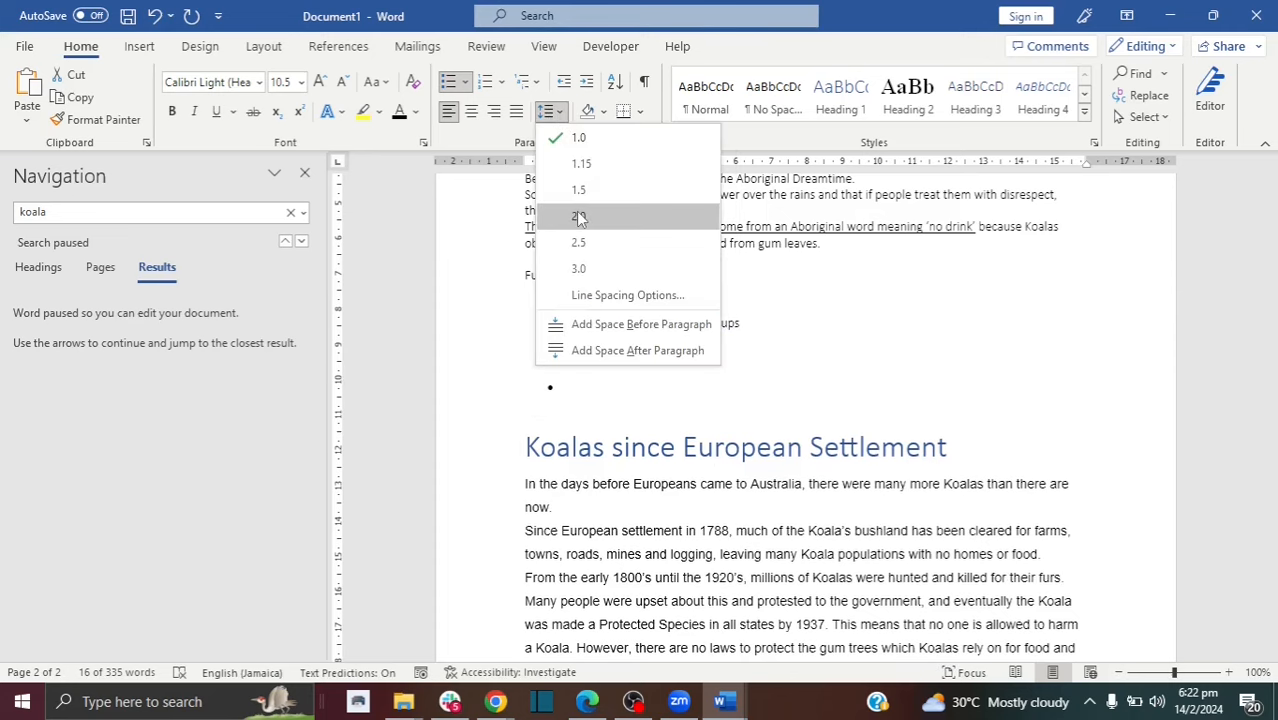
left_click(579, 218)
left_click(586, 303)
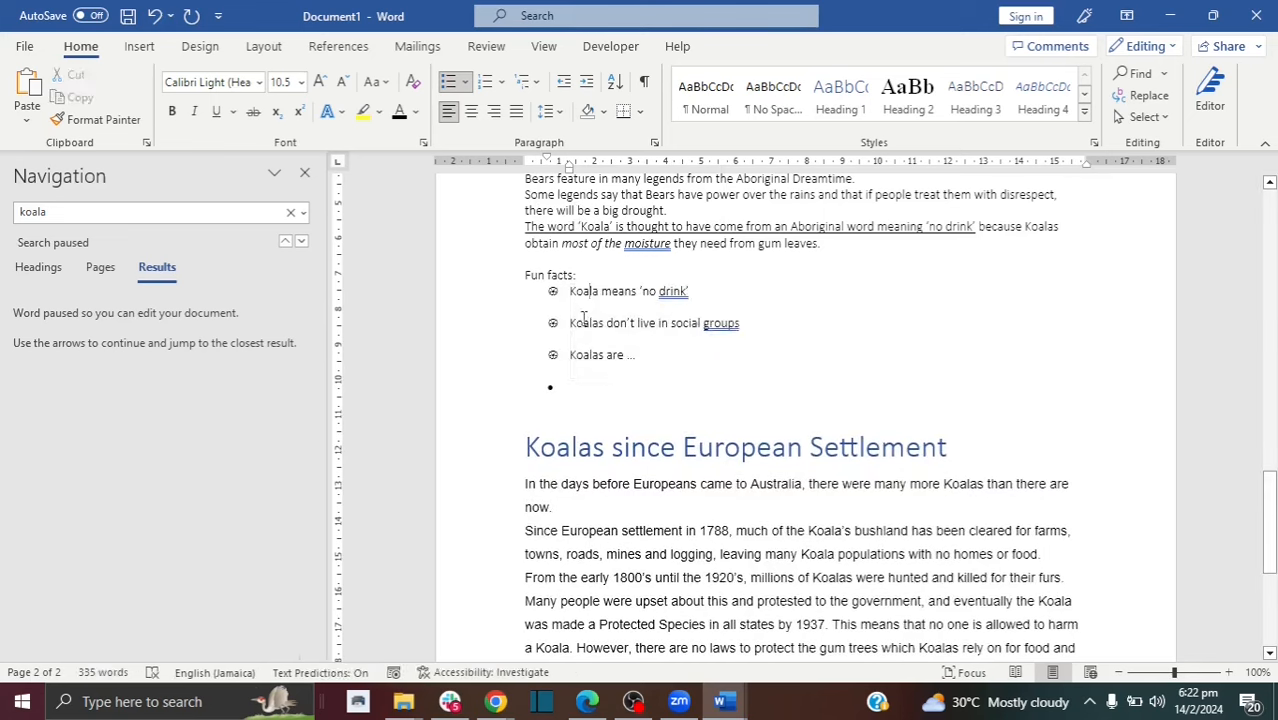
left_click_drag(820, 244, 558, 220)
left_click(537, 229)
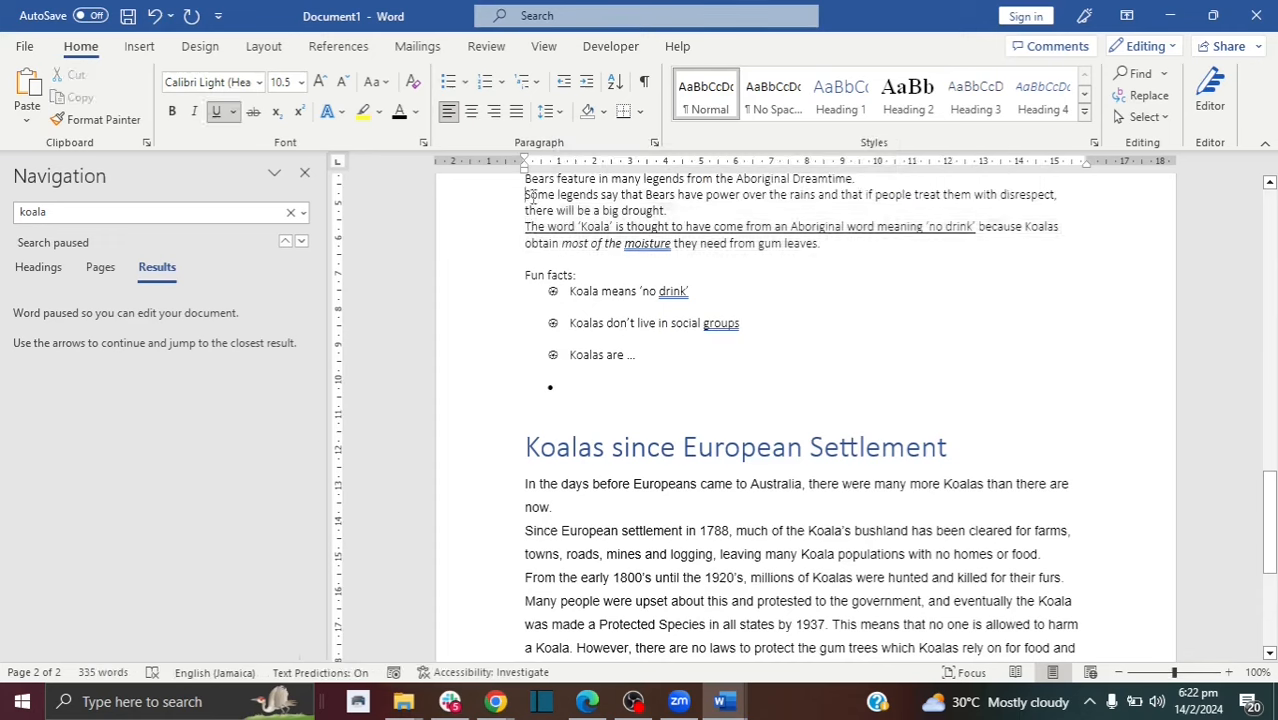
left_click_drag(529, 194, 800, 258)
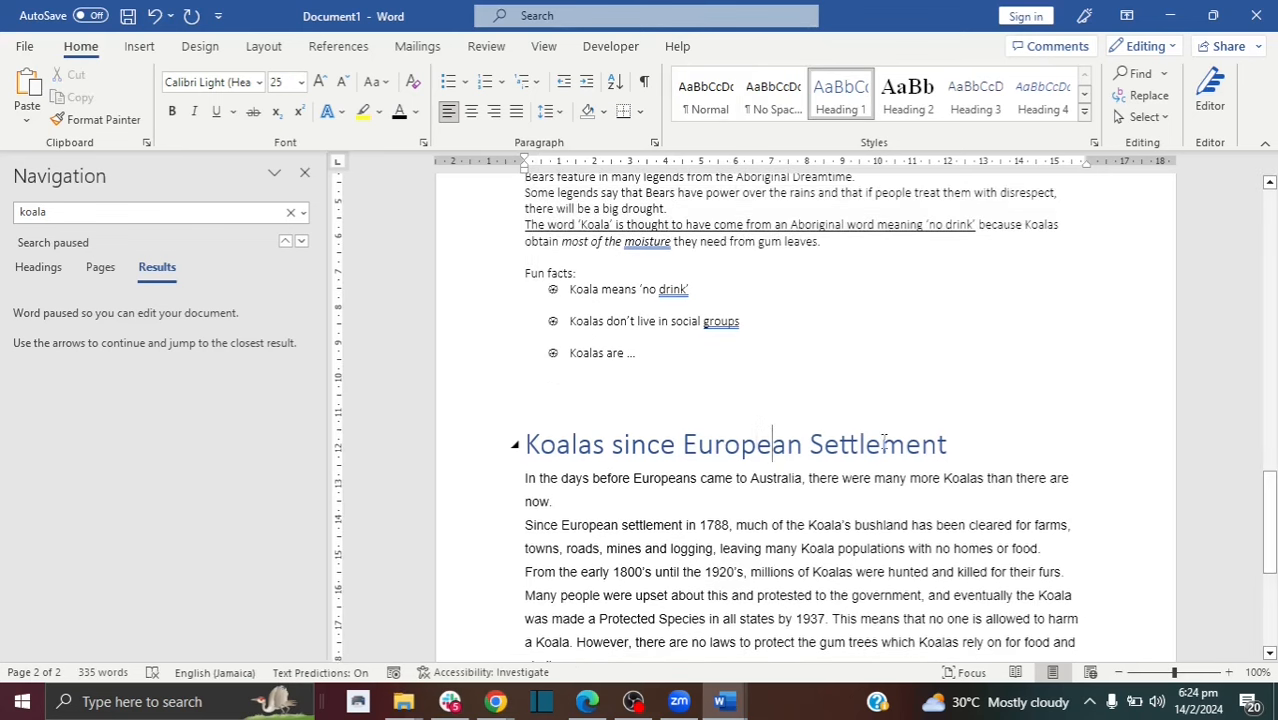
- Add a bottom border beneath the heading "Koalas since European Settlement"
left_click_drag(950, 446, 527, 445)
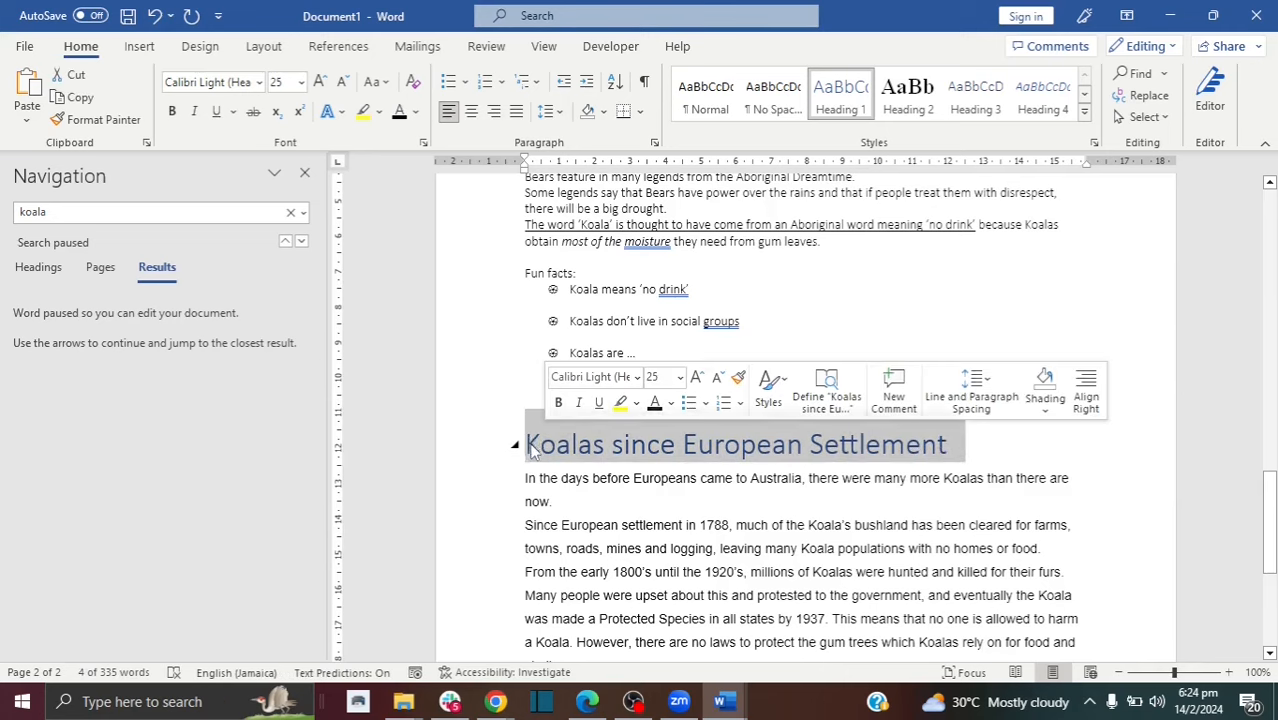
left_click(531, 449)
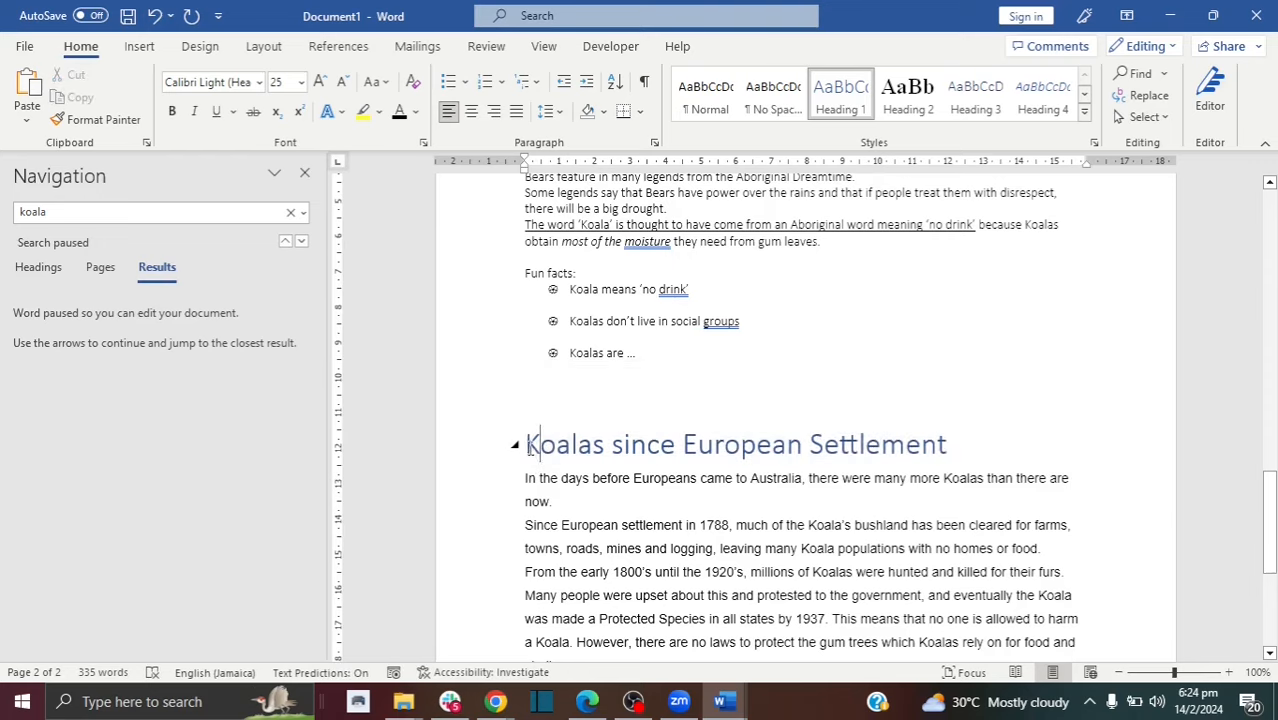
left_click(977, 448)
key("shift+Home")
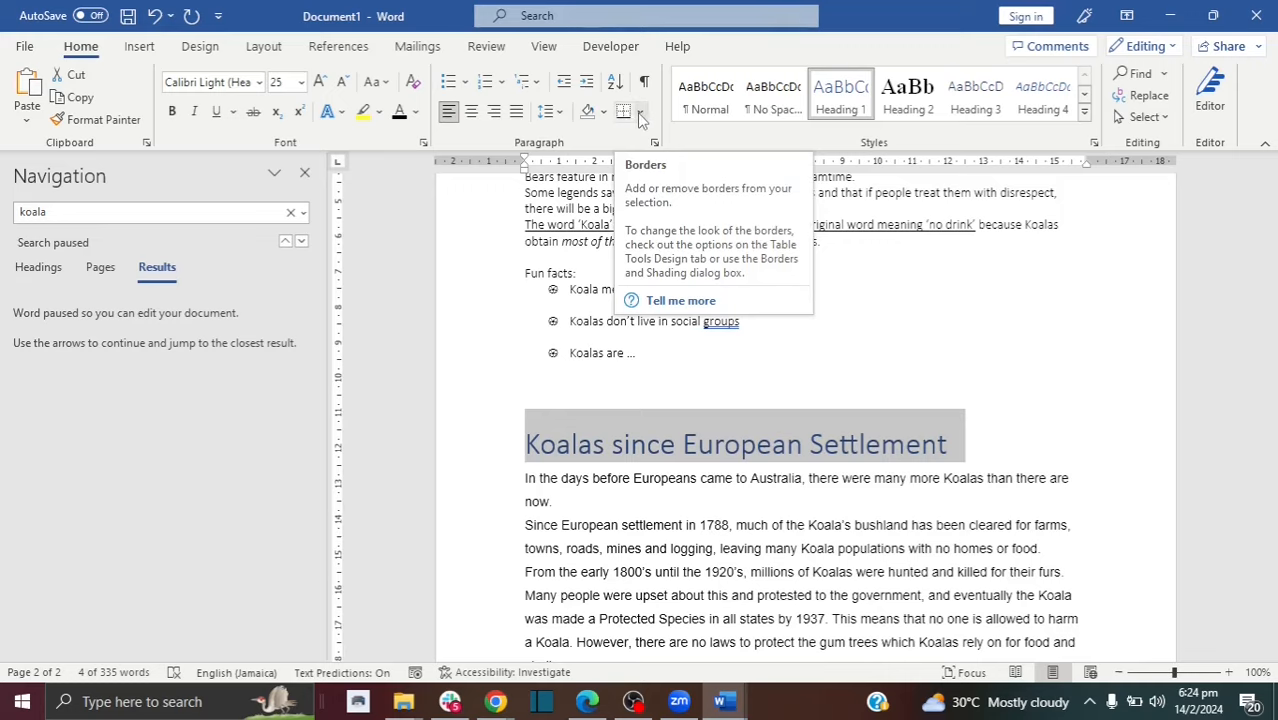
left_click(640, 113)
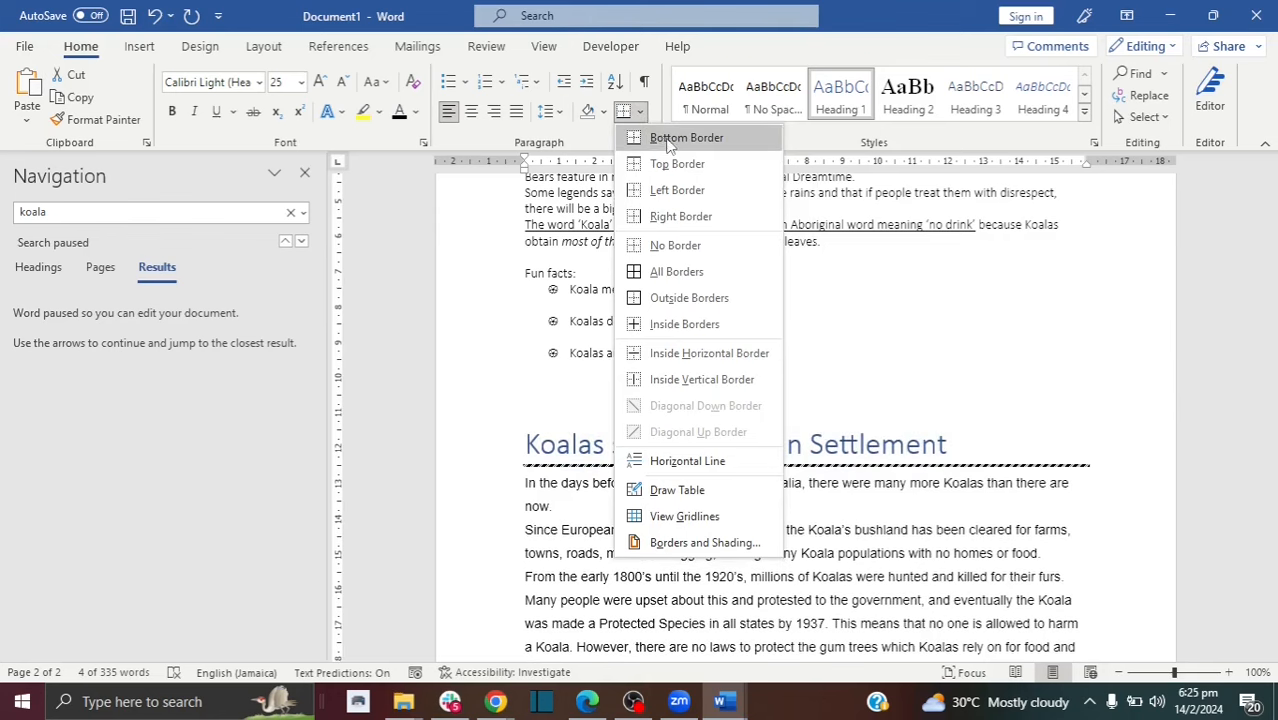
left_click(670, 140)
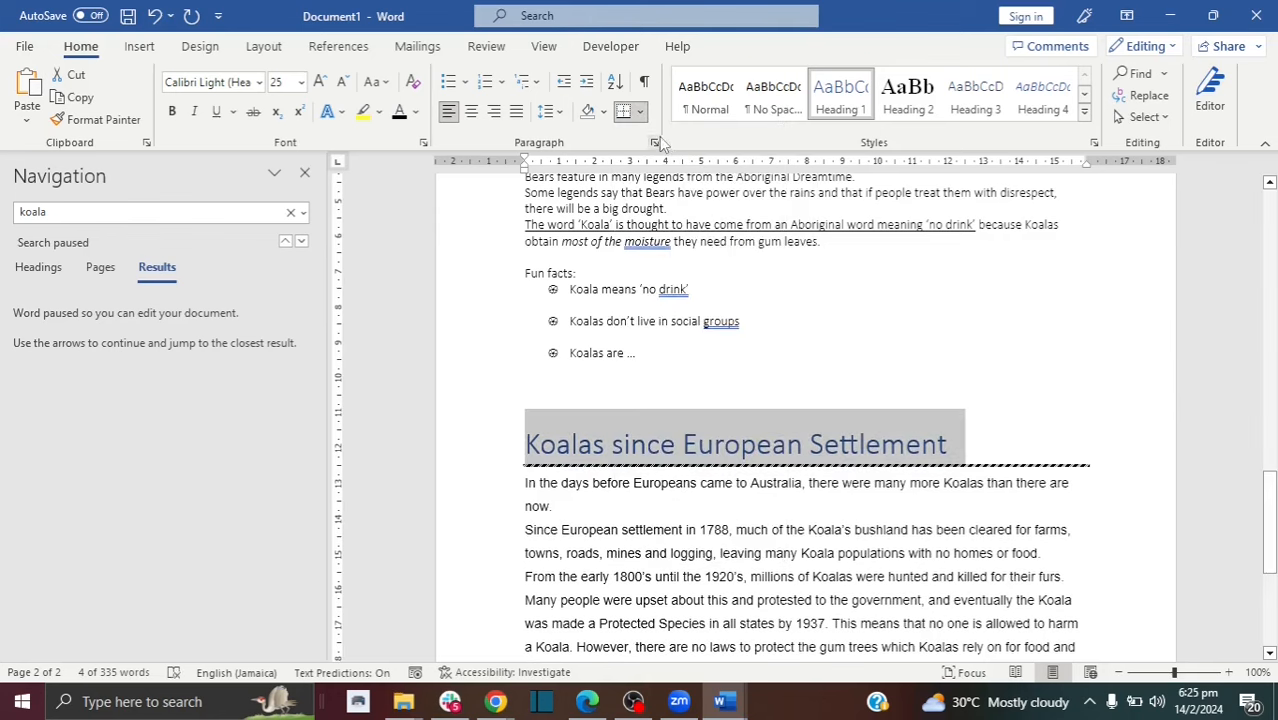
- Change the bottom border of the heading "Koalas since European Settlement" to a single solid line ½ pt wide
left_click(640, 114)
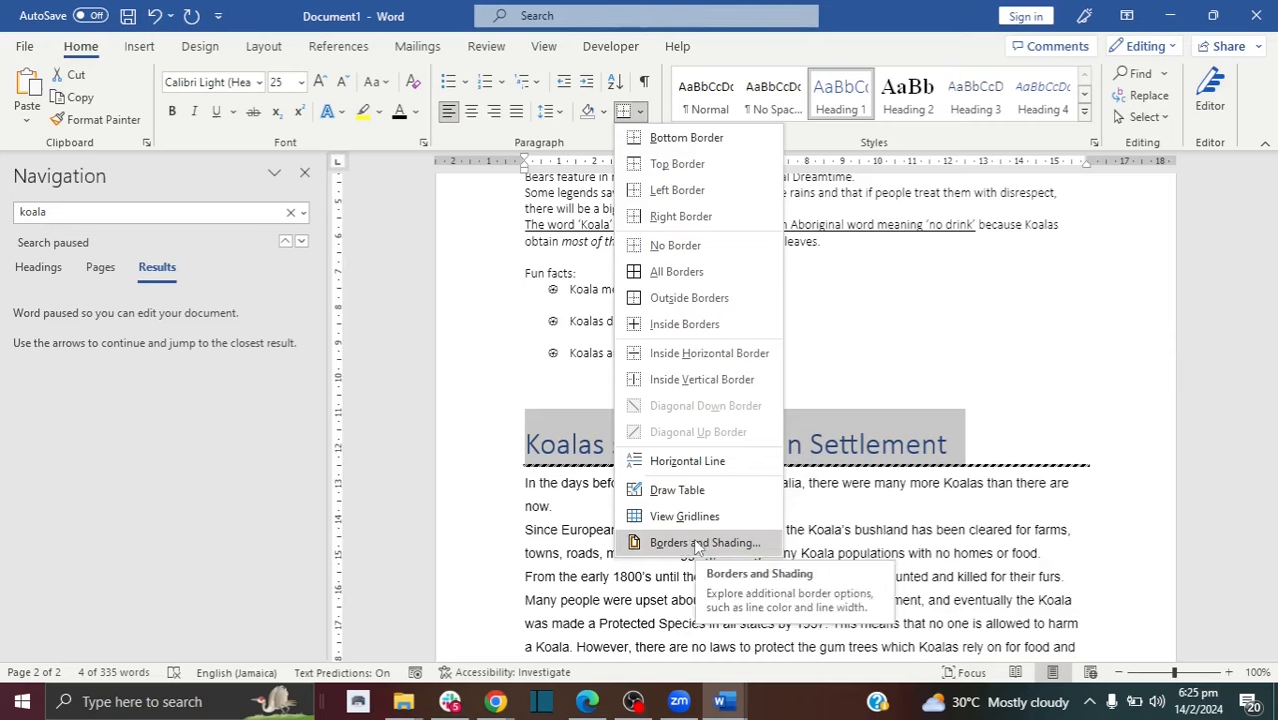
left_click(866, 462)
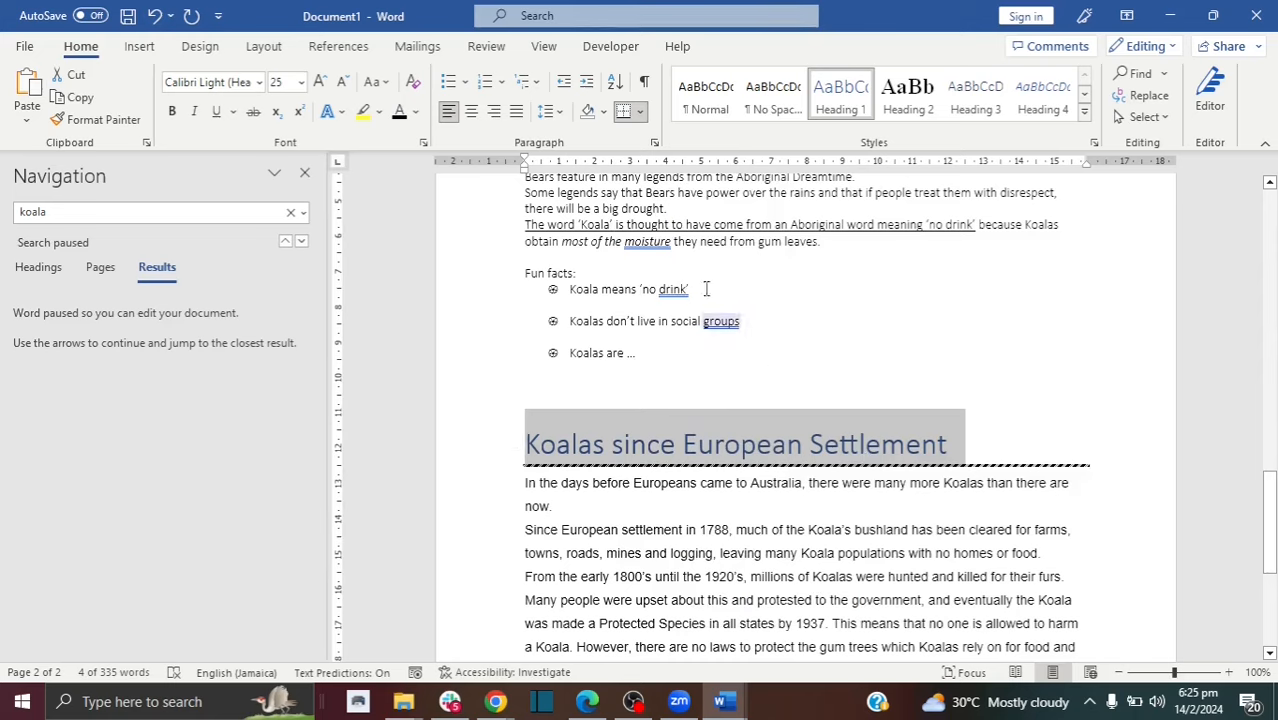
left_click(640, 112)
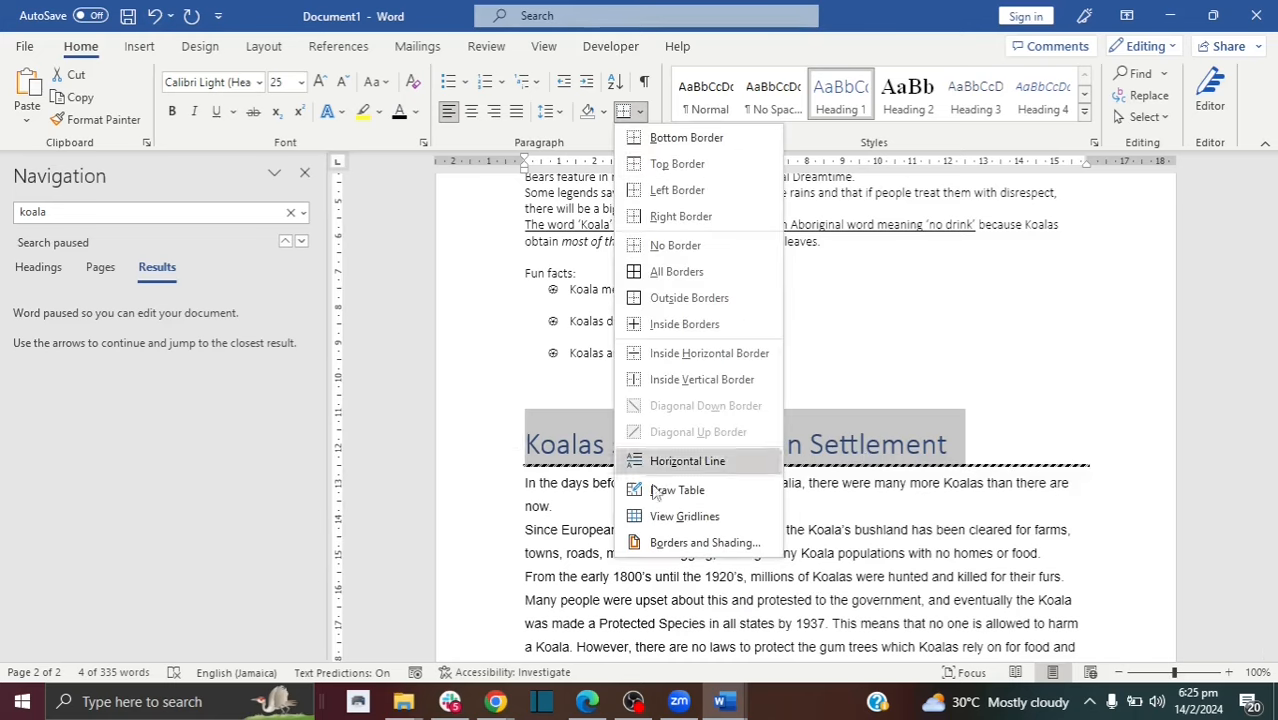
left_click(675, 543)
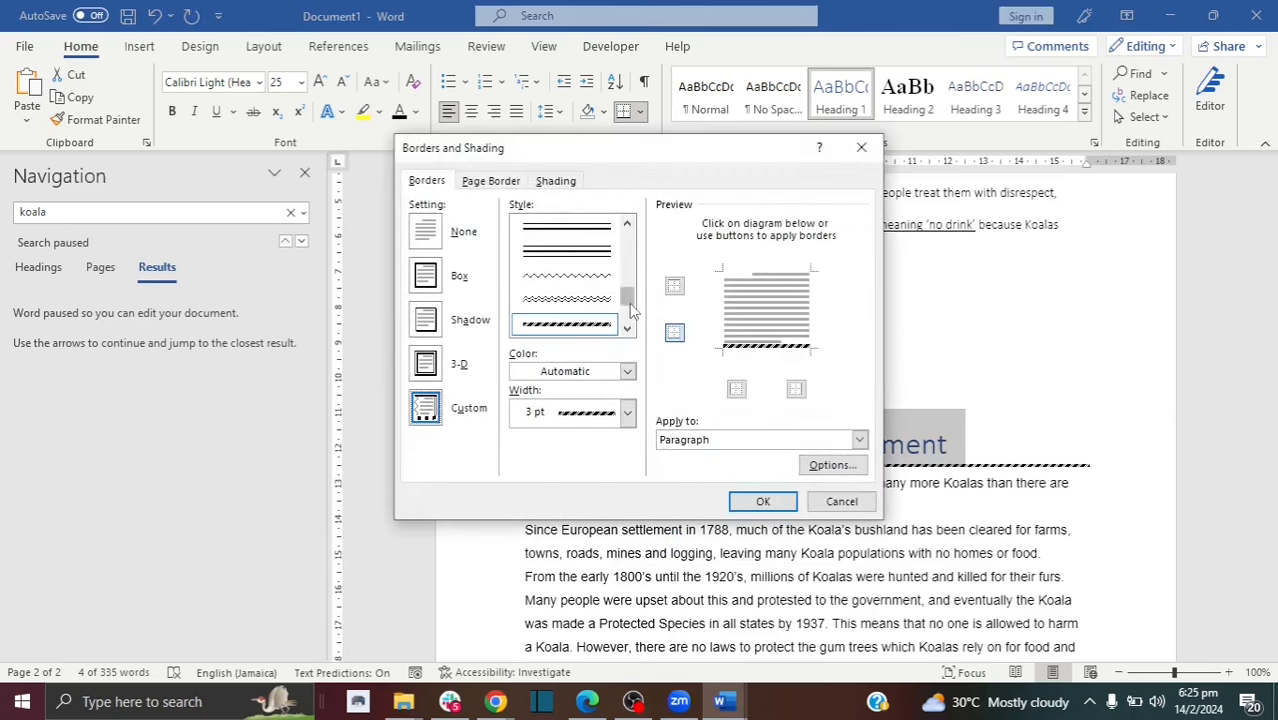
left_click_drag(626, 297, 627, 238)
left_click(576, 238)
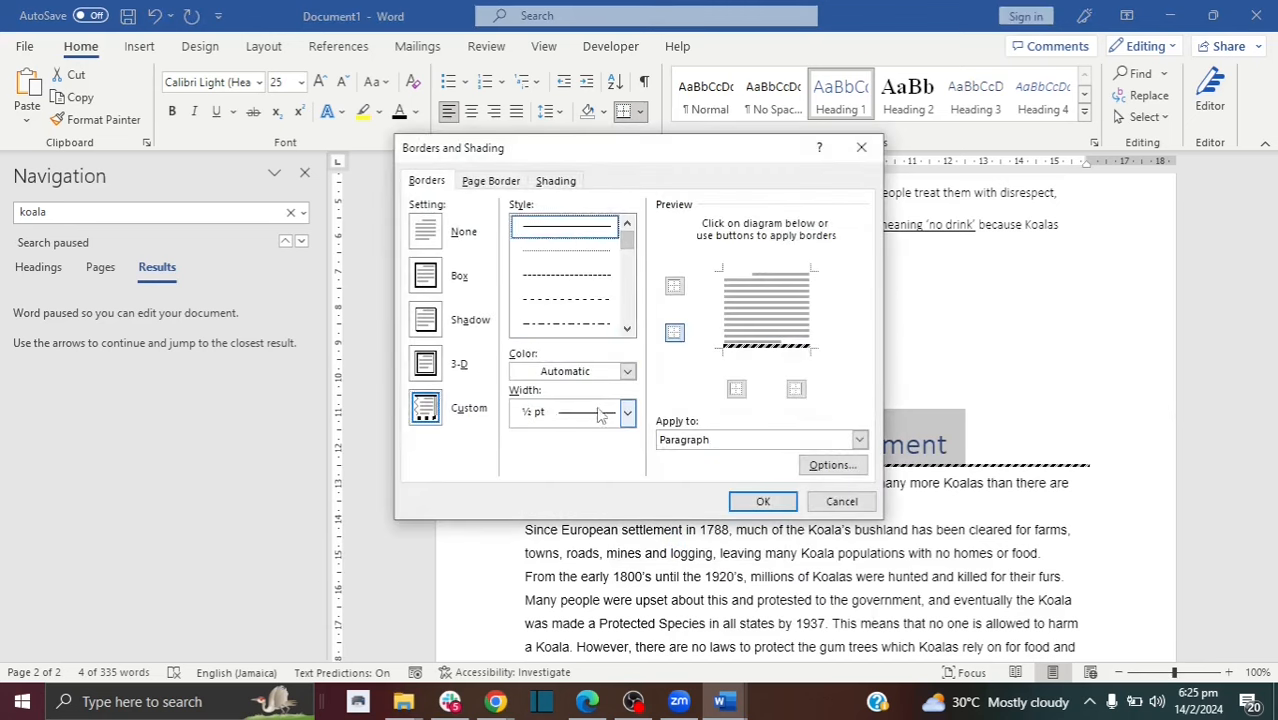
left_click(763, 502)
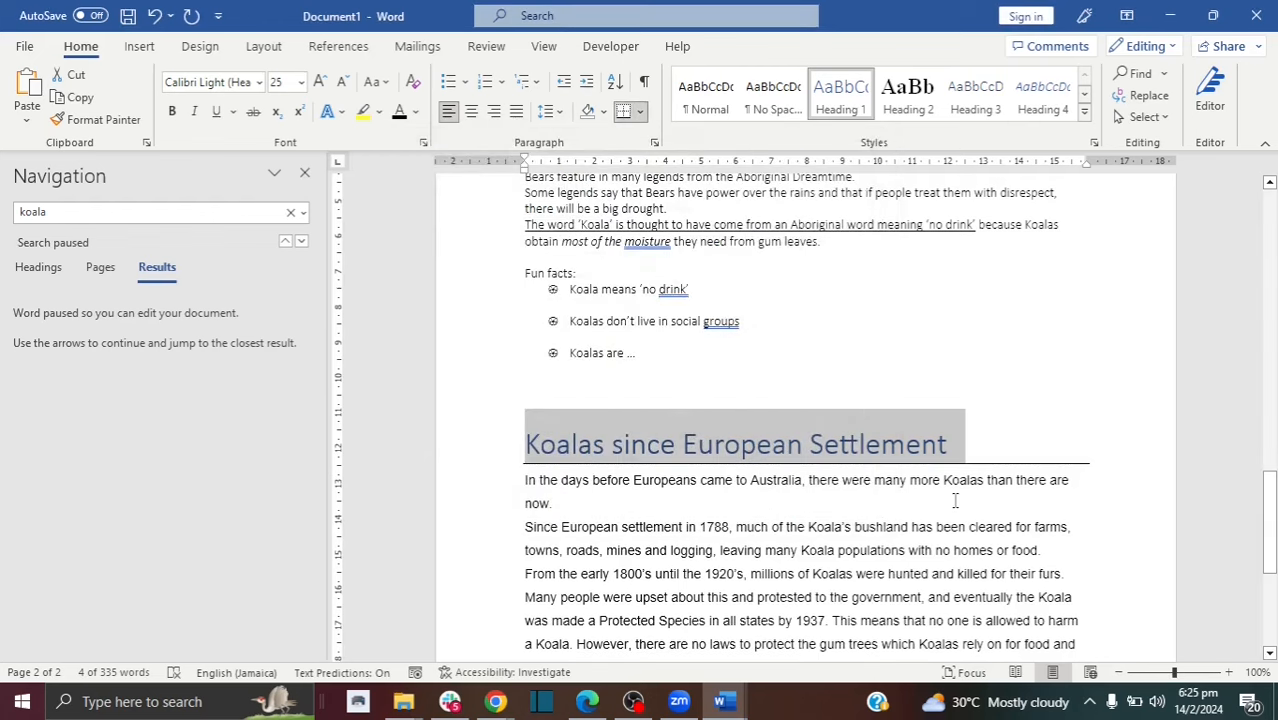
- Change the bottom border of the heading "Koalas since European Settlement" to a triple line ¾ pt wide
left_click(970, 444)
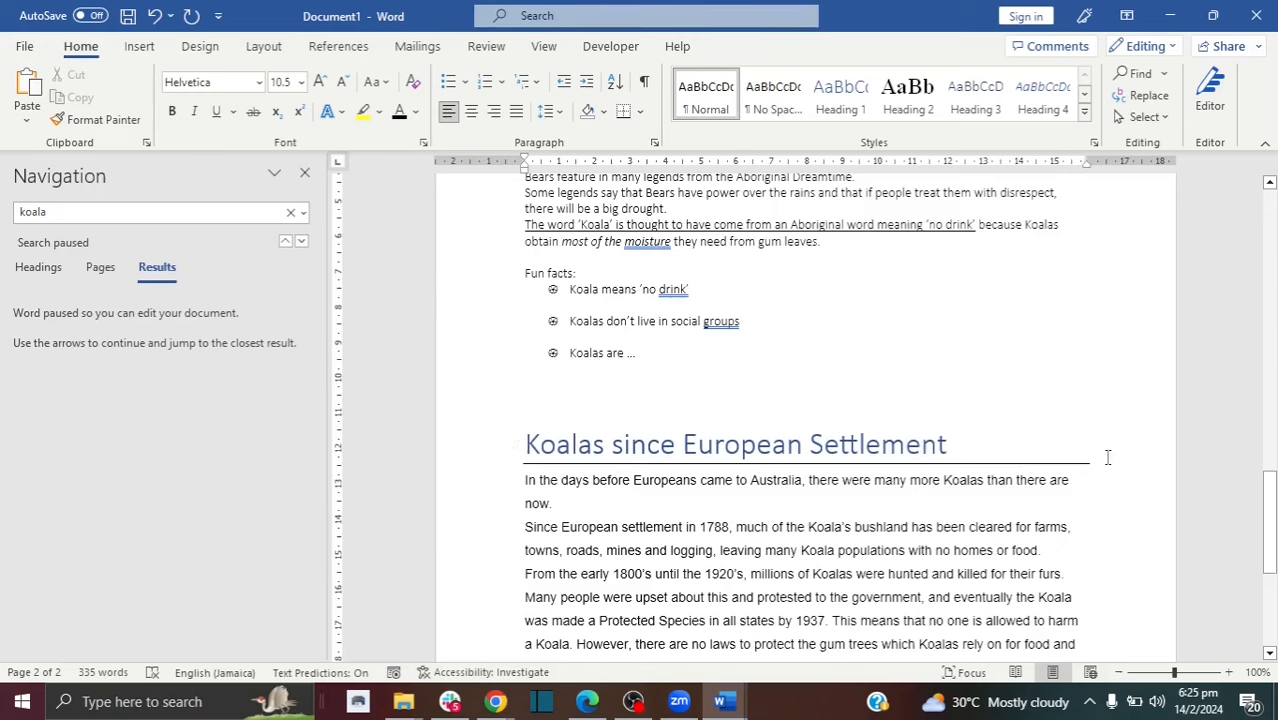
left_click_drag(1108, 457, 520, 448)
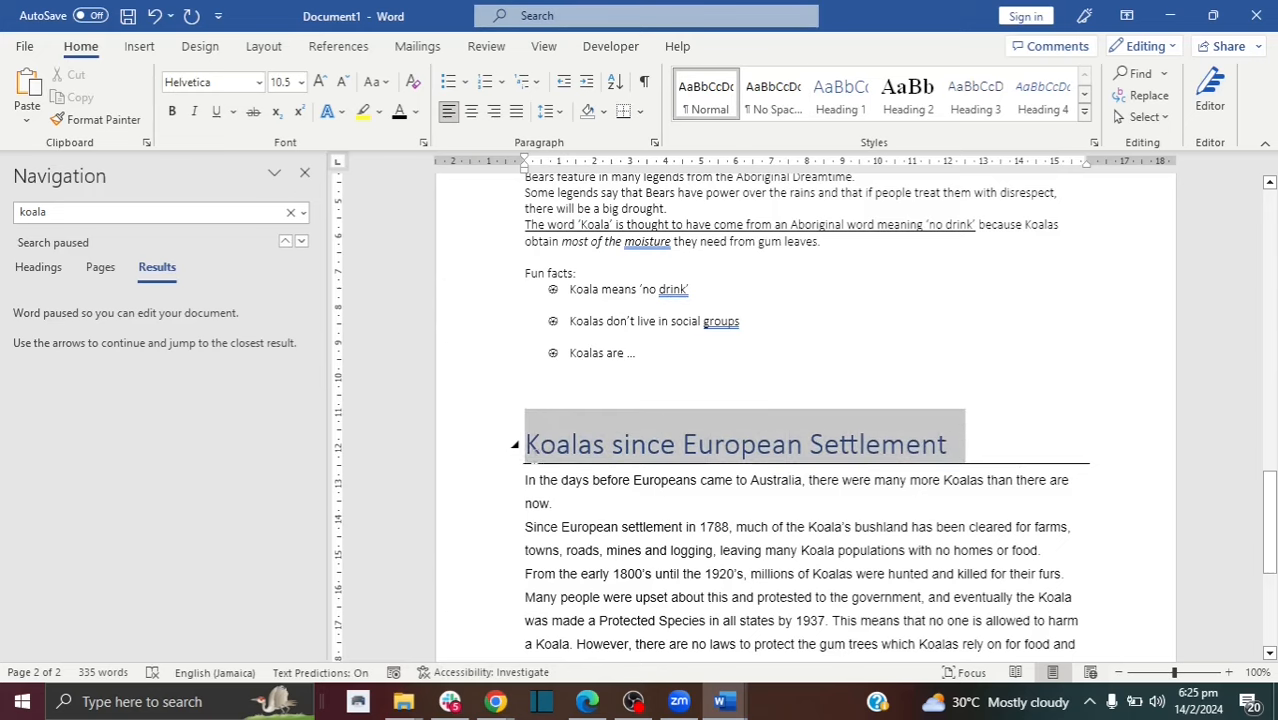
left_click(639, 112)
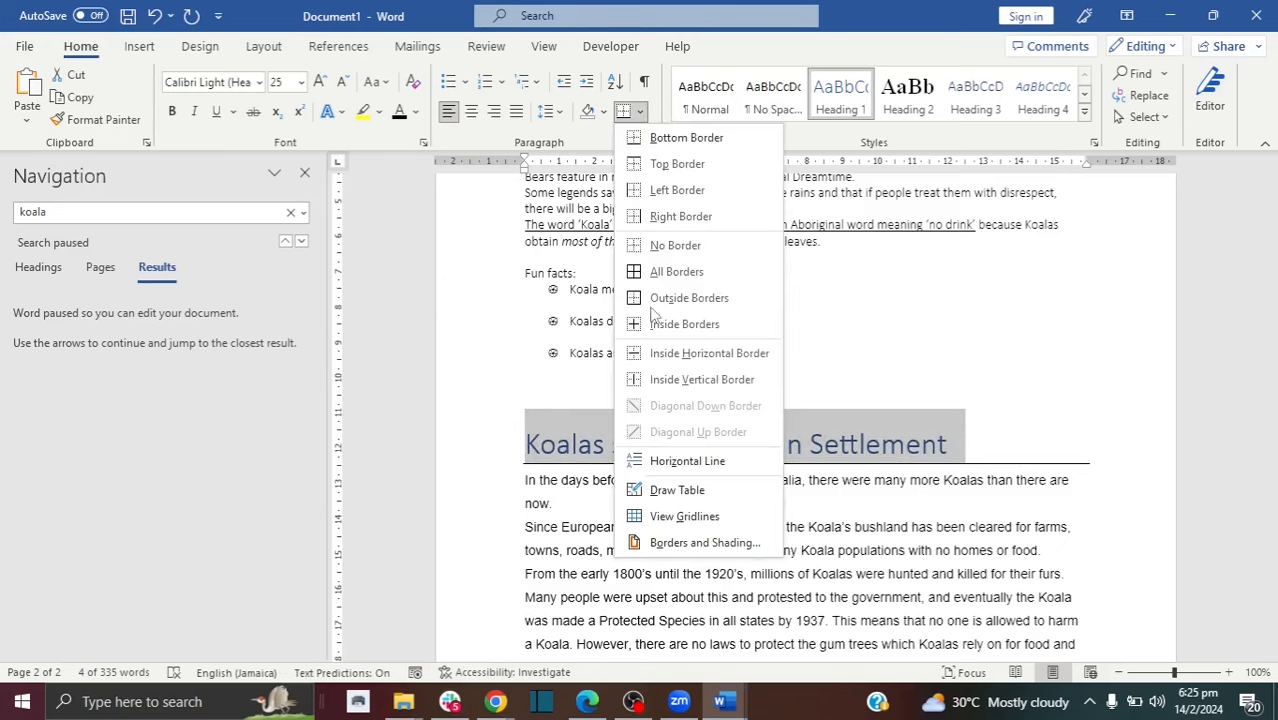
left_click(679, 541)
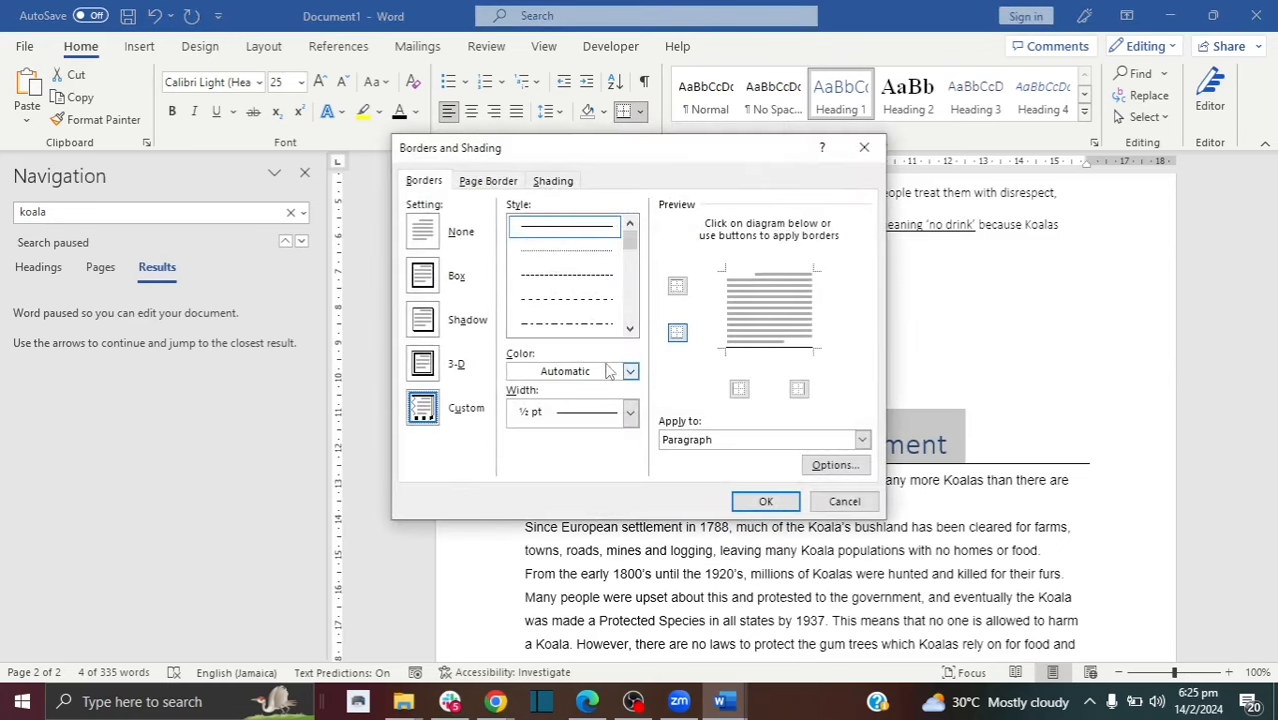
left_click_drag(629, 240, 629, 254)
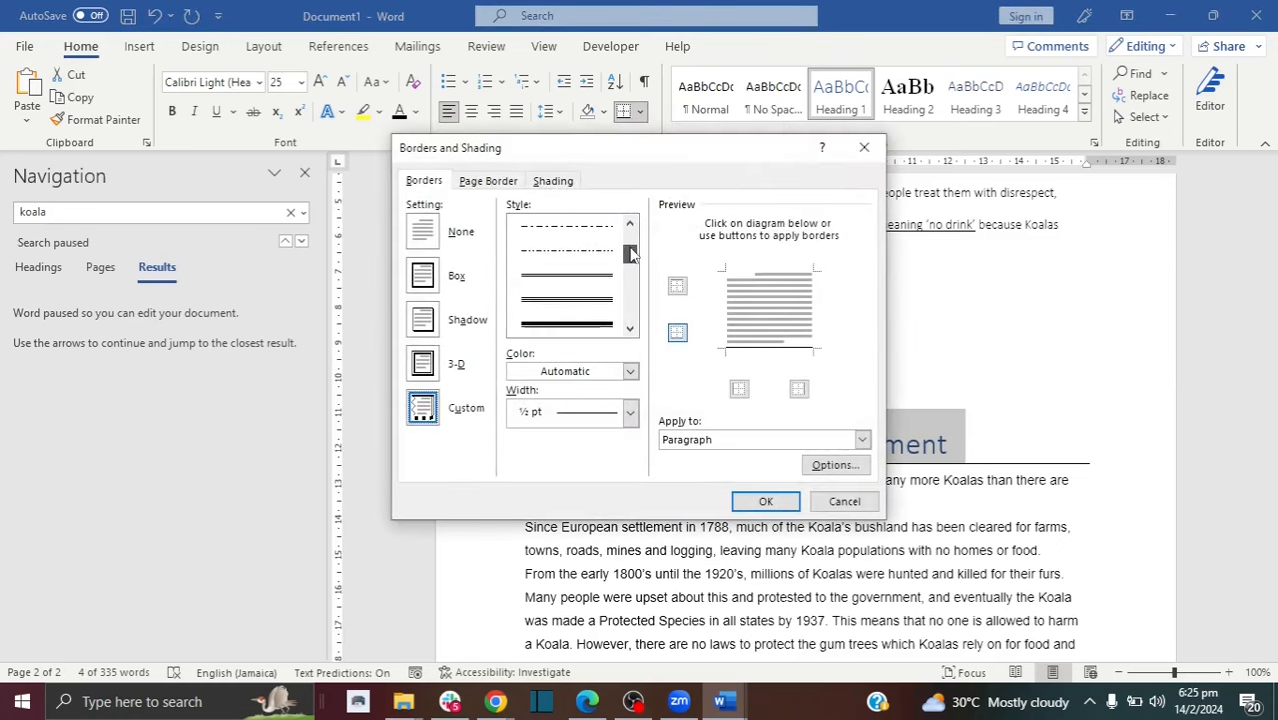
left_click(590, 304)
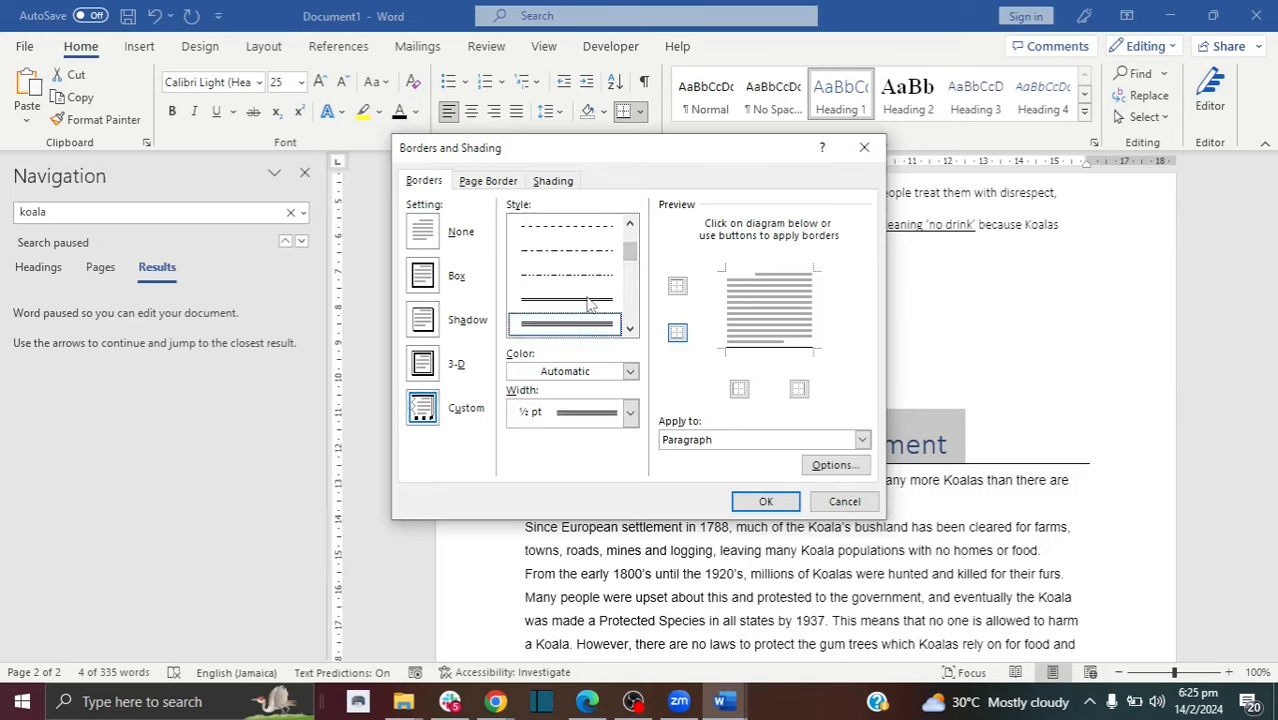
left_click(630, 412)
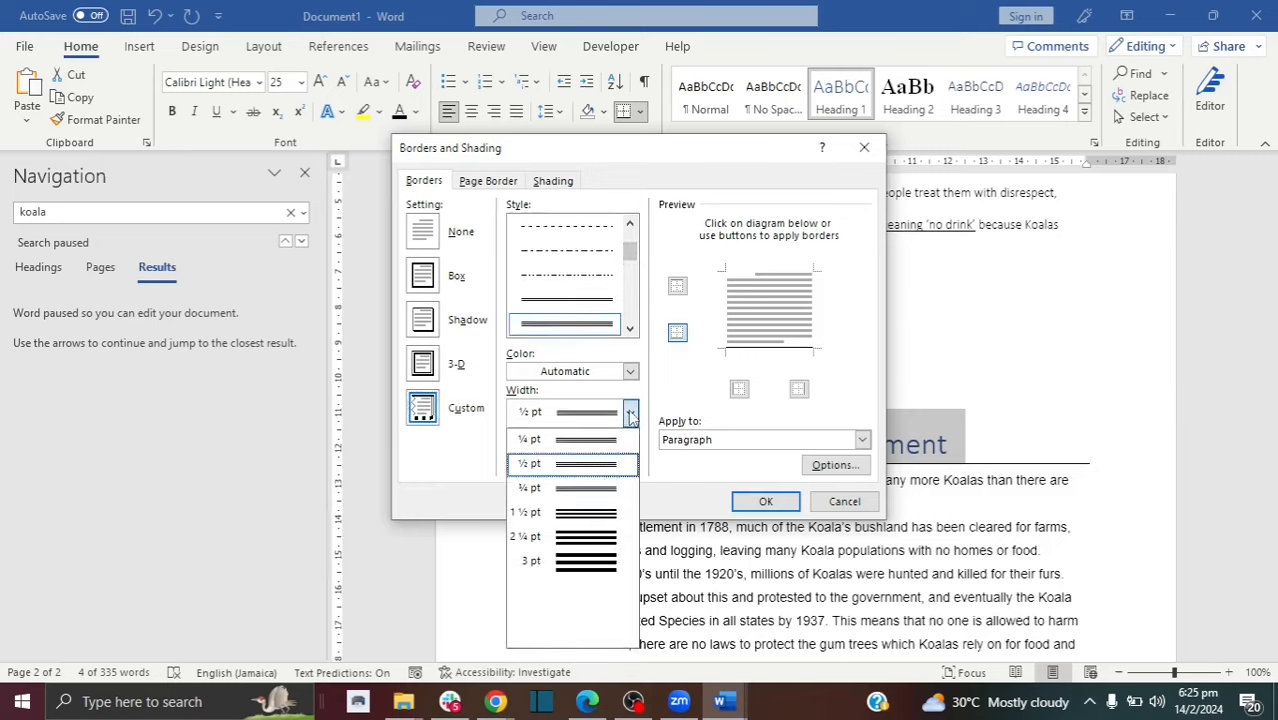
left_click(601, 490)
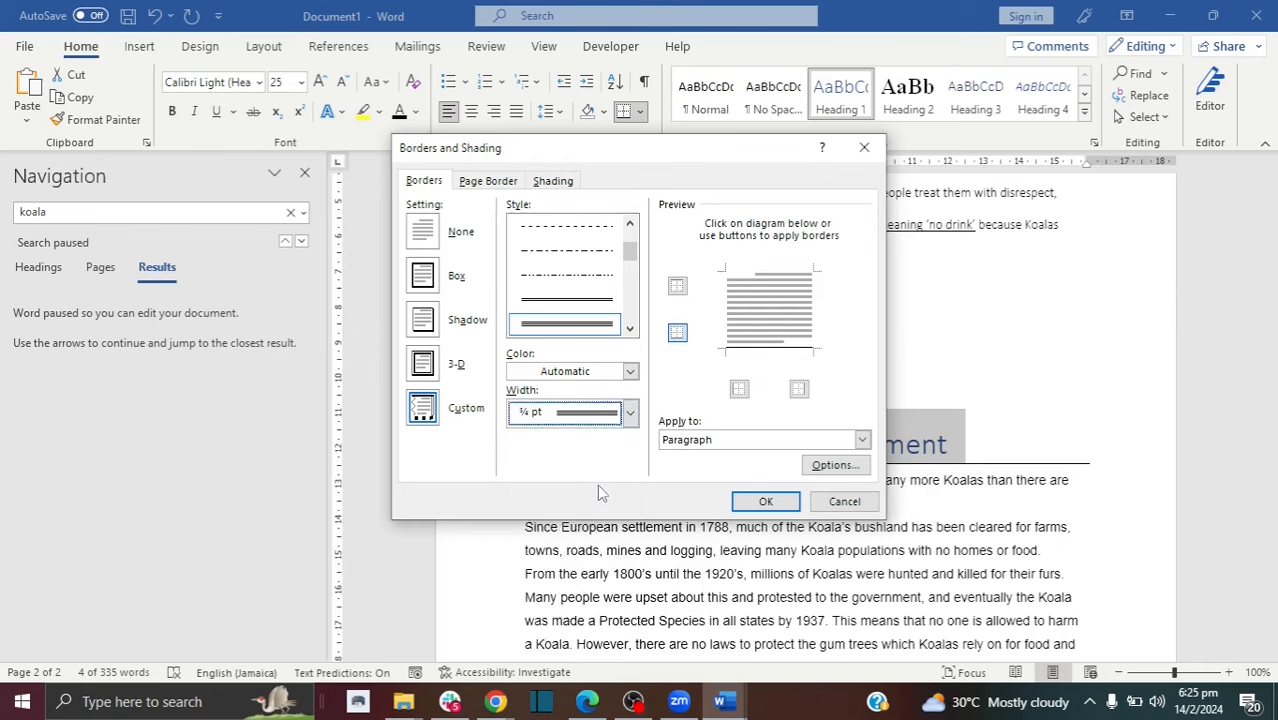
left_click(771, 501)
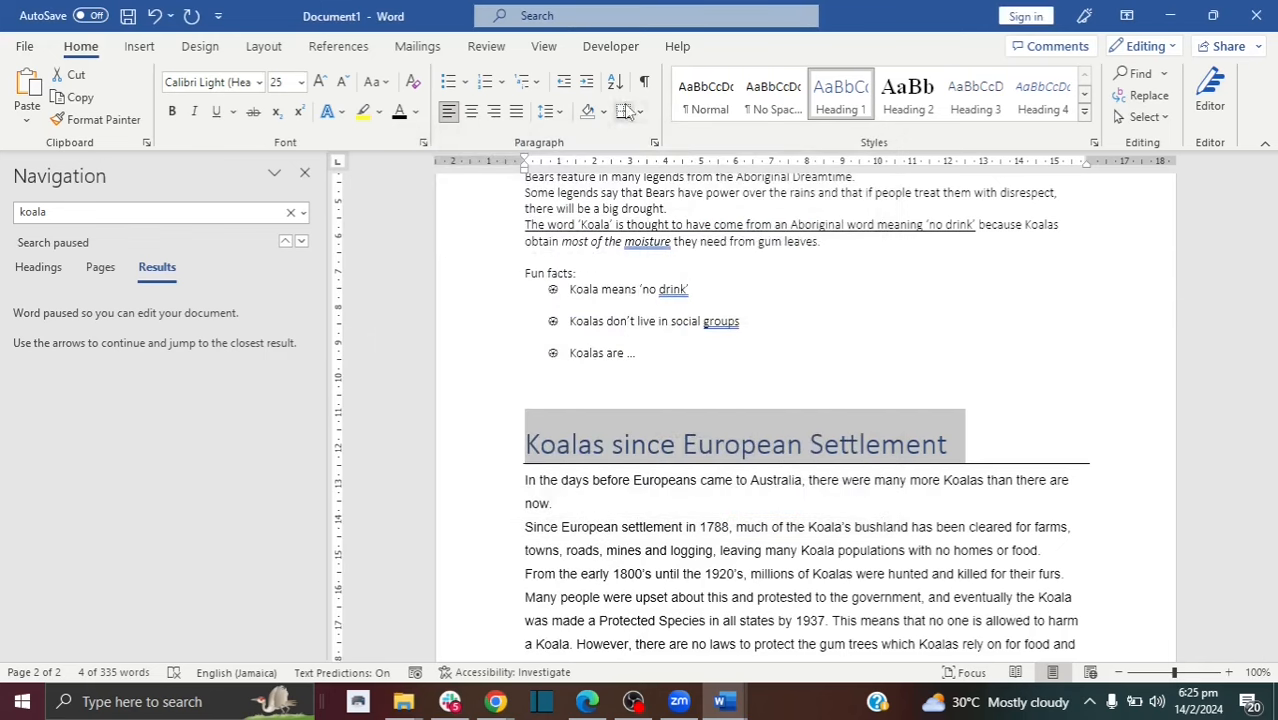
left_click(624, 111)
left_click(917, 448)
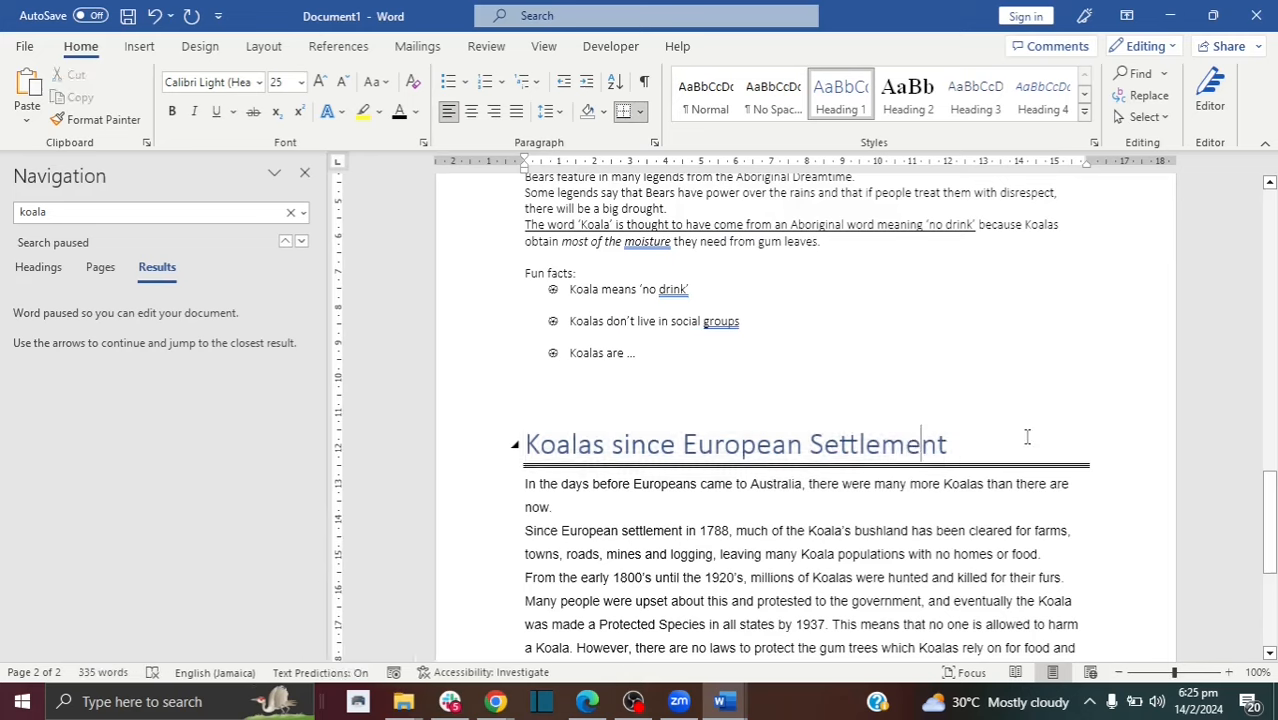
- Restyle the bottom border of the heading "Koalas since European Settlement" as a green thick-thin double line 4 ½ pt wide
left_click_drag(1116, 455, 514, 438)
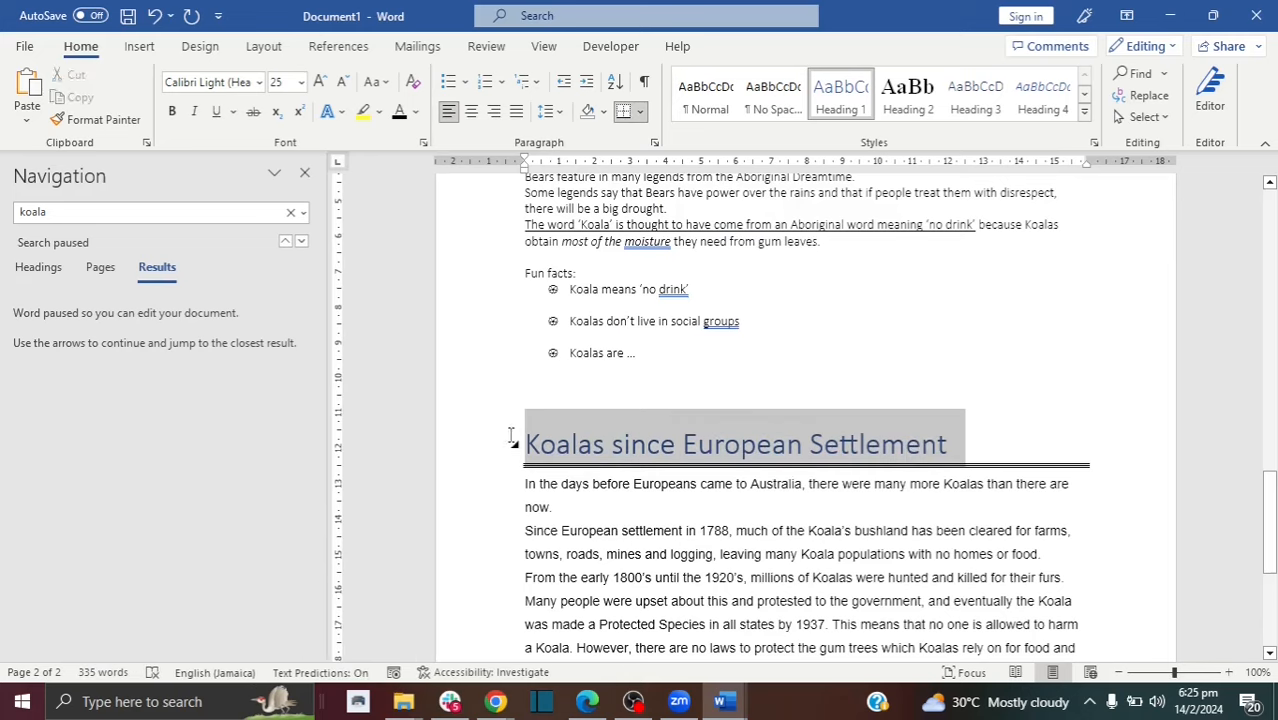
left_click(640, 111)
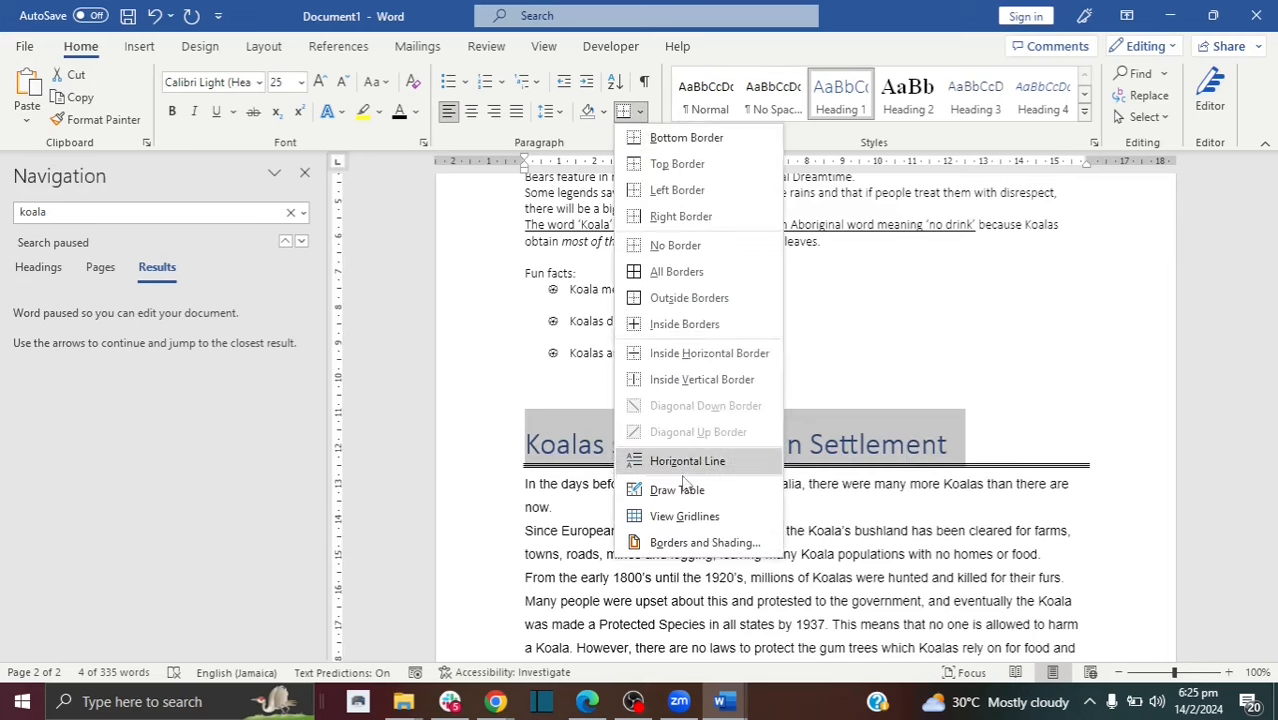
left_click(689, 543)
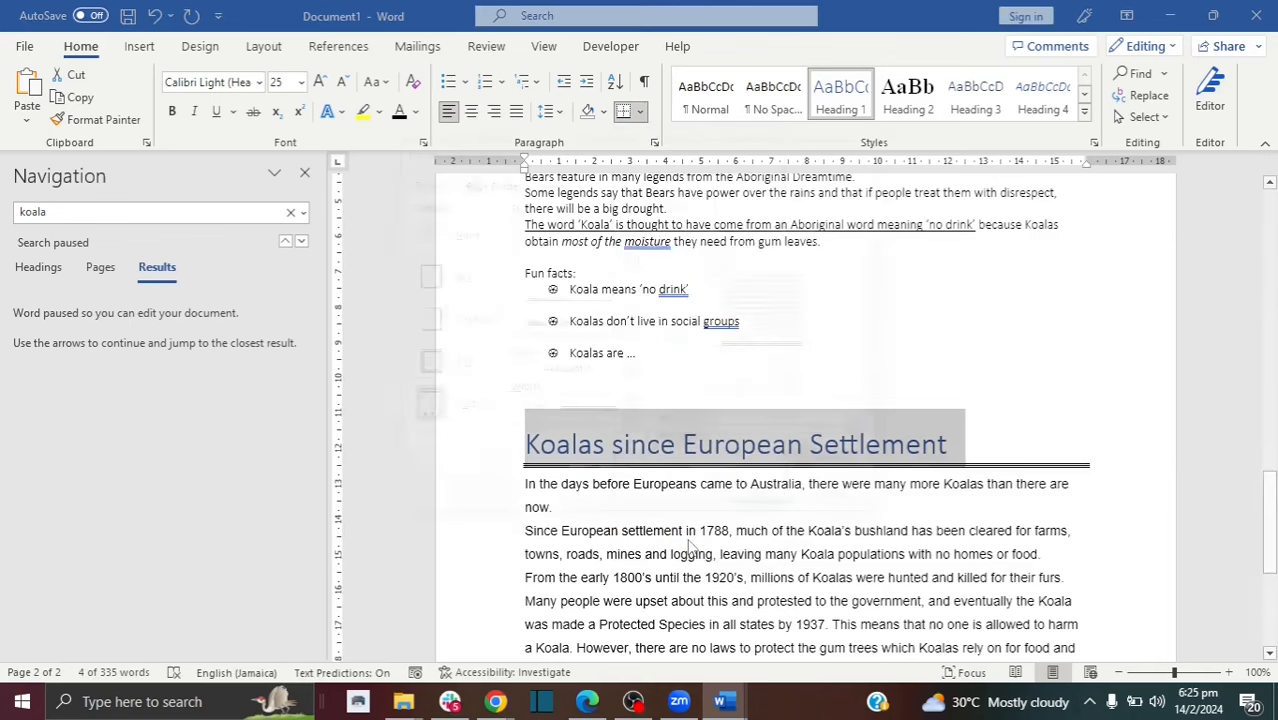
left_click_drag(628, 249, 628, 263)
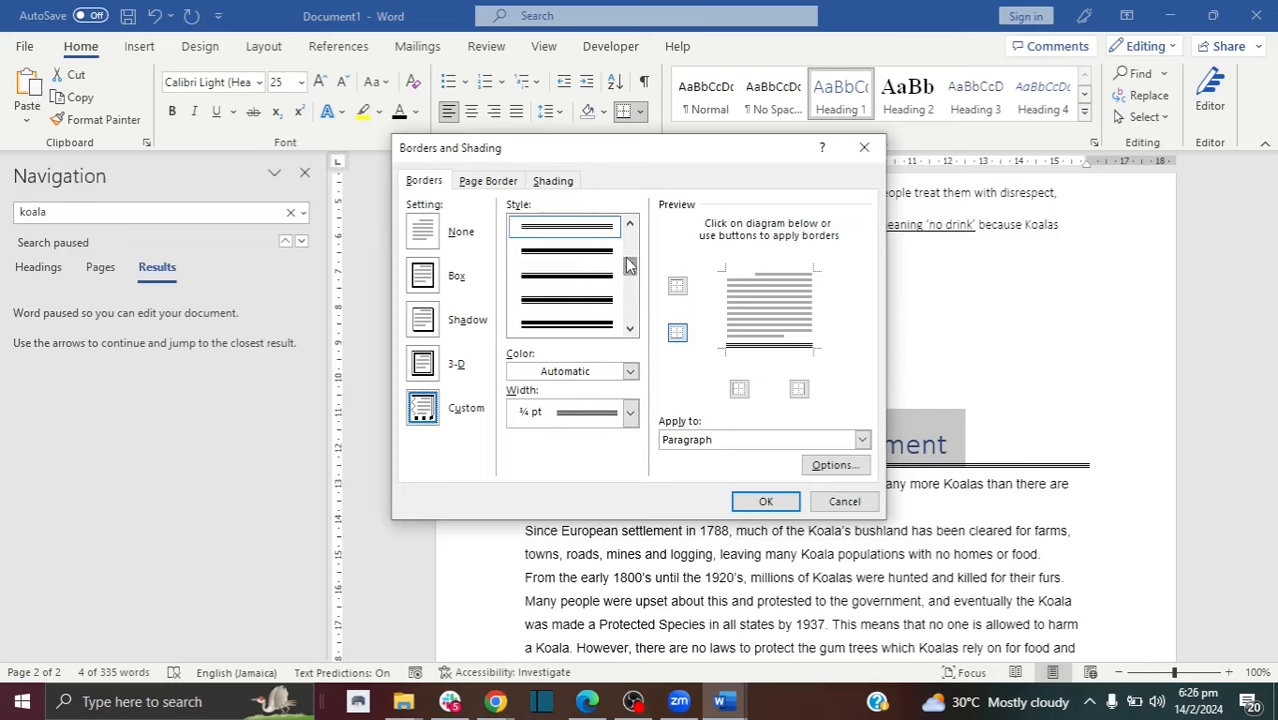
left_click(603, 276)
scroll(603, 283, "up", 1)
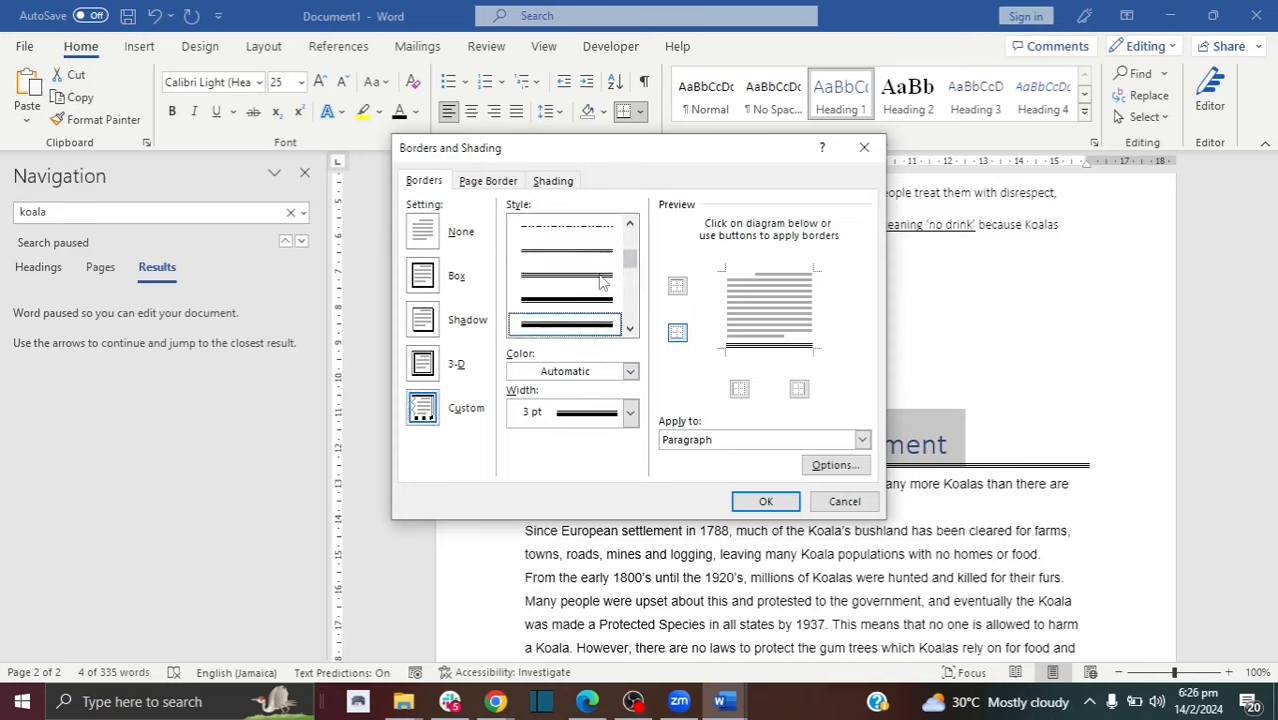
left_click(630, 372)
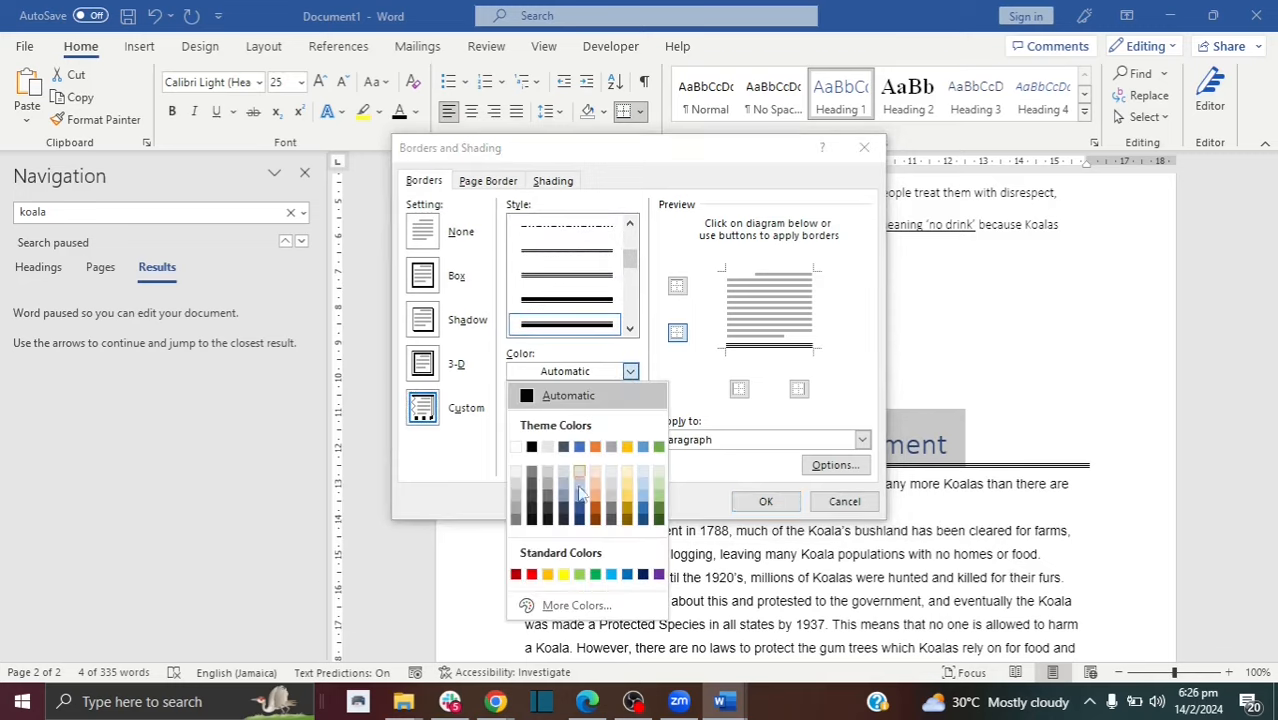
left_click(595, 575)
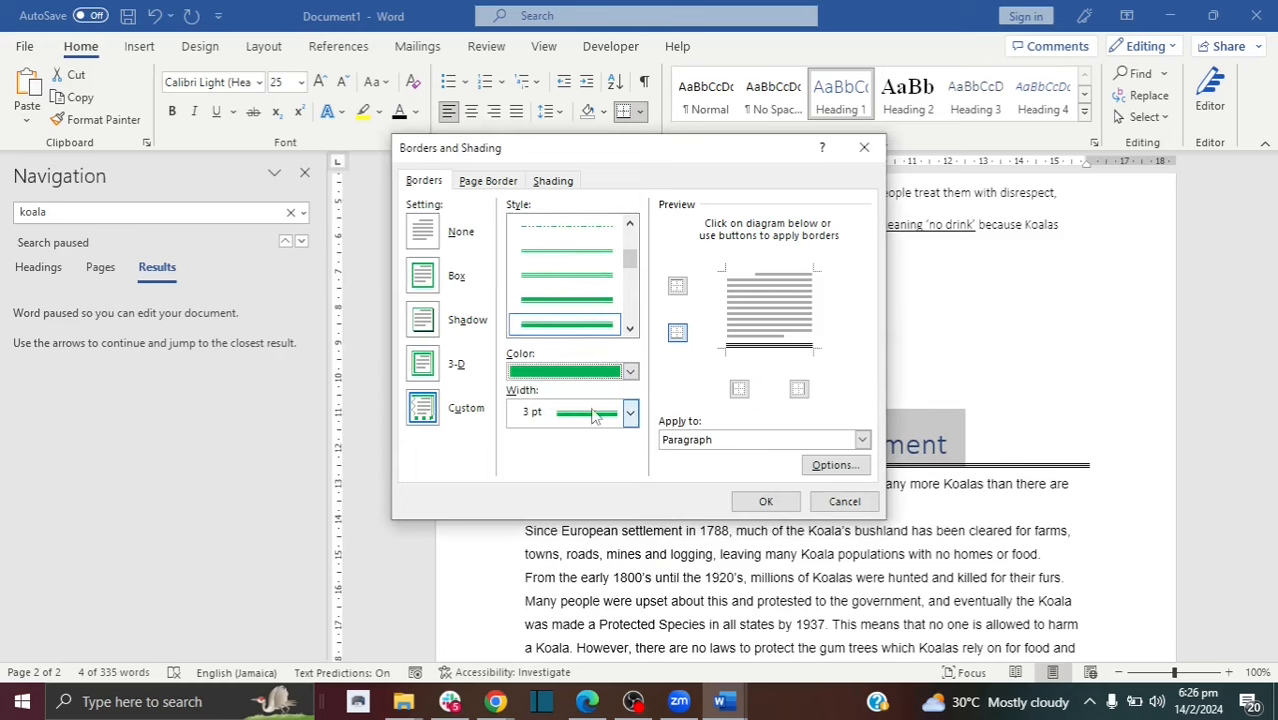
left_click(631, 413)
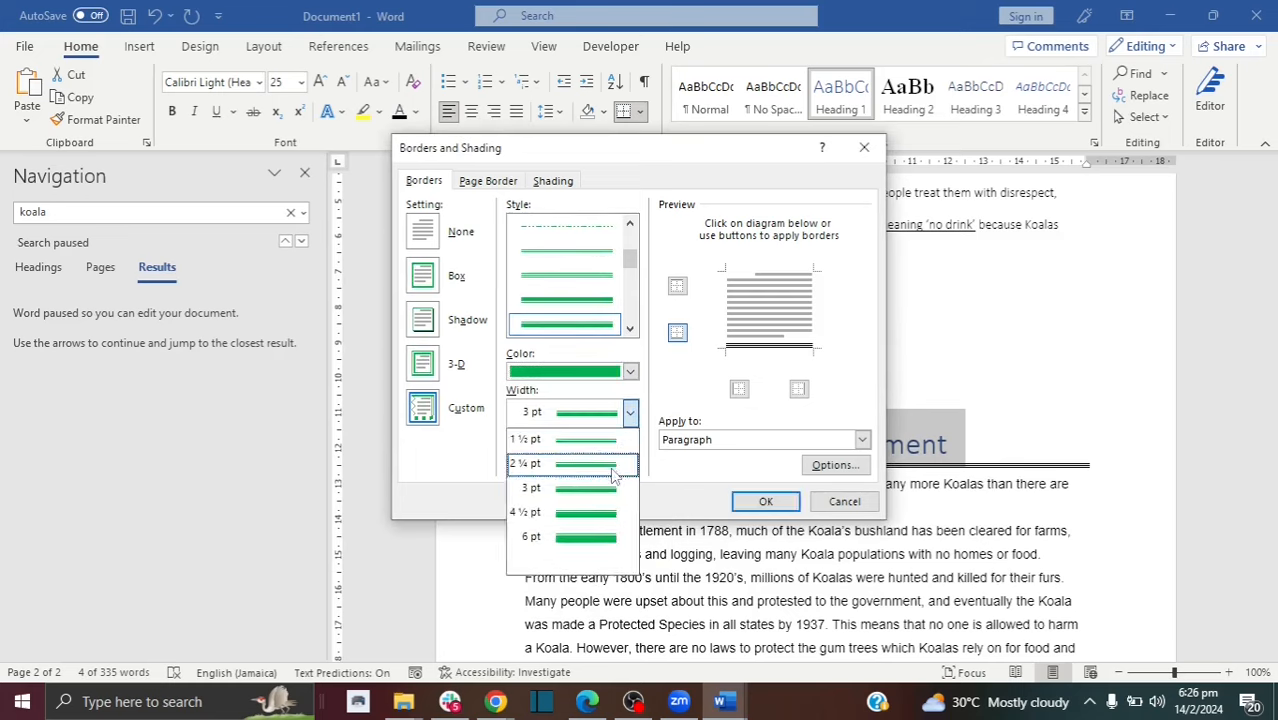
left_click(610, 518)
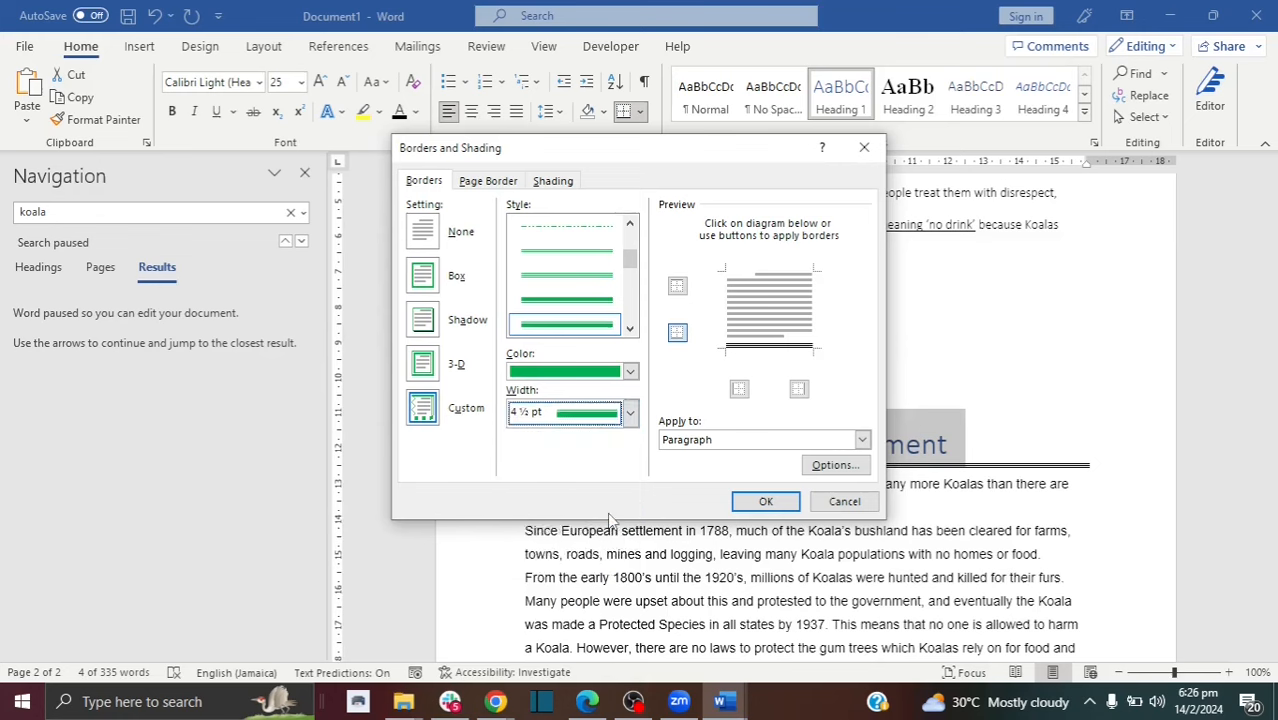
left_click(794, 500)
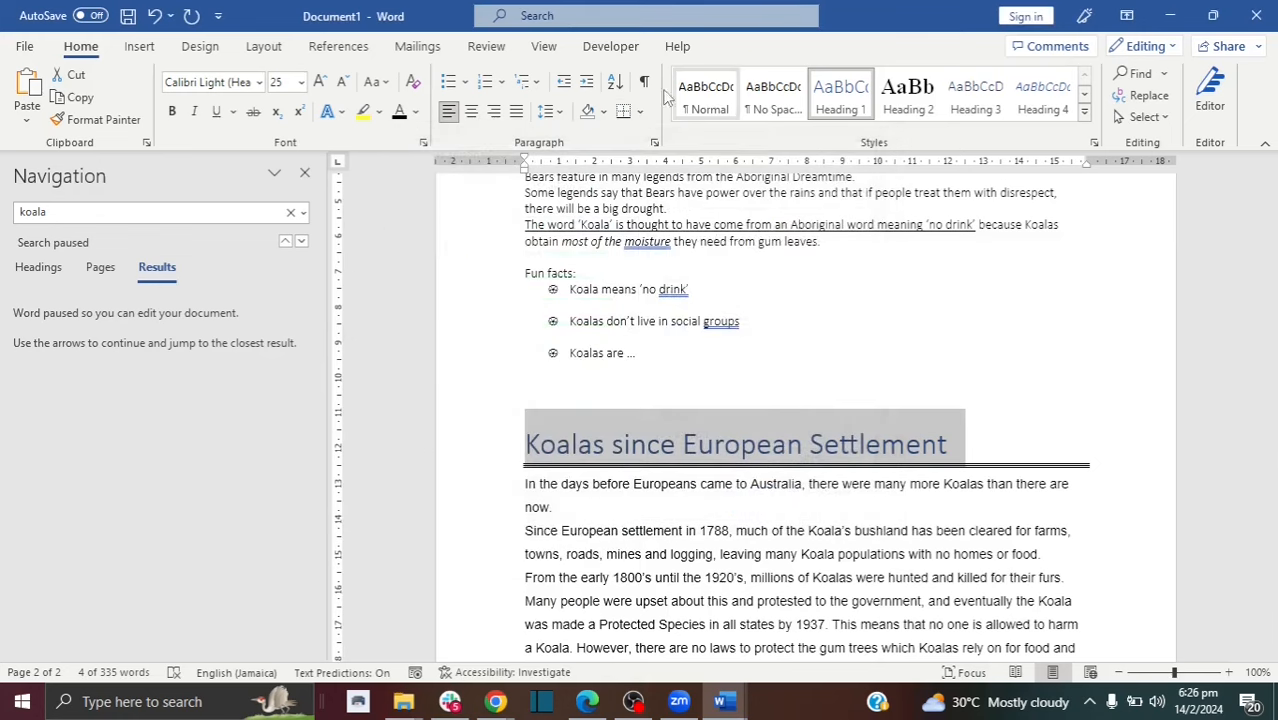
left_click(623, 113)
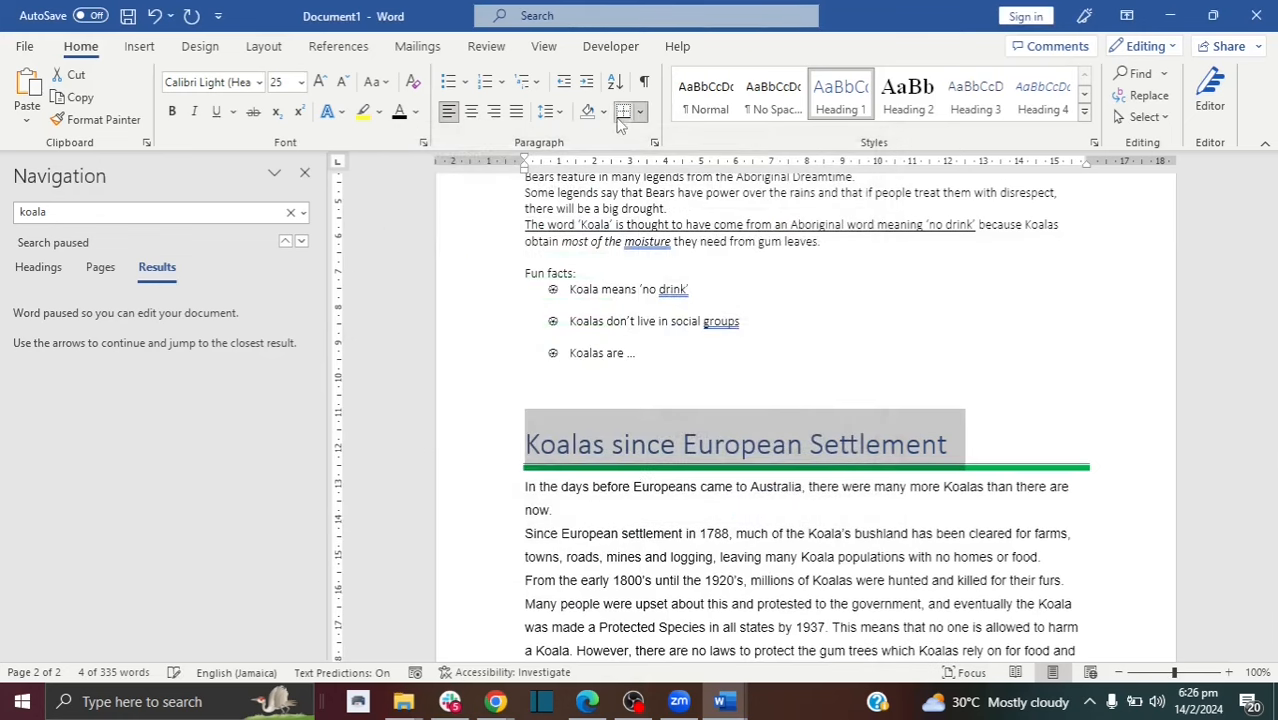
left_click(812, 444)
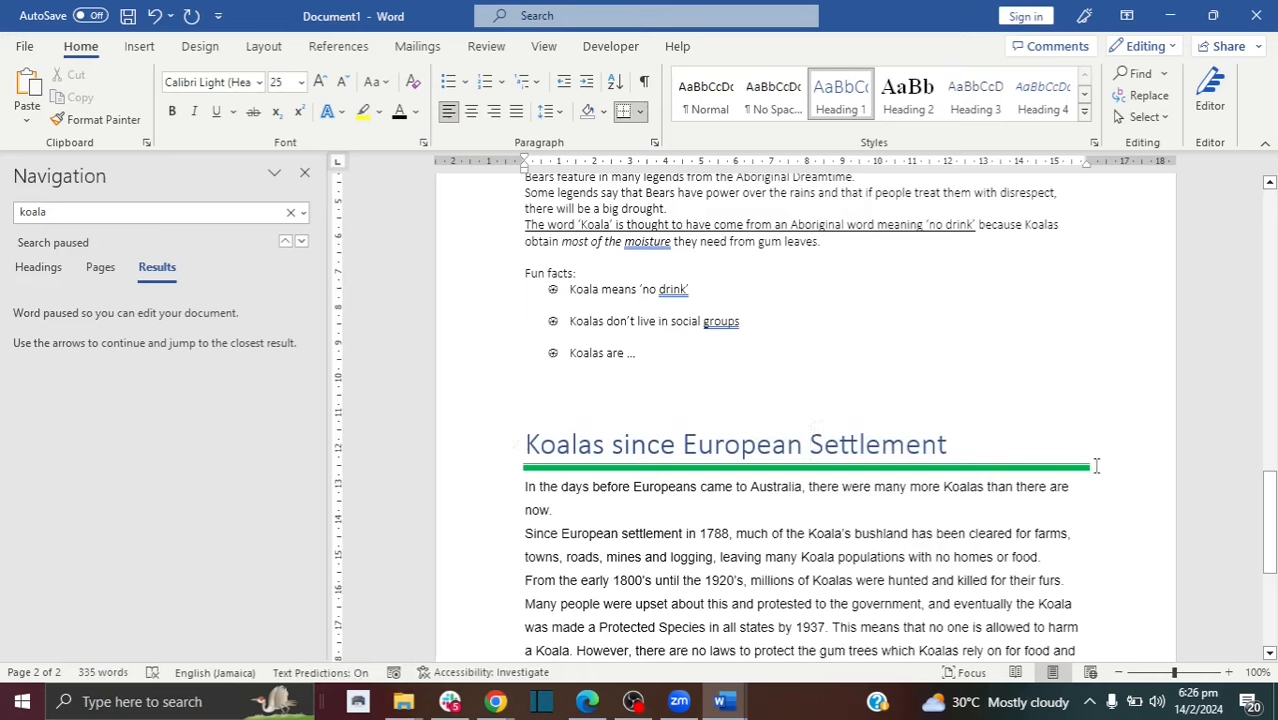
left_click_drag(1096, 466, 700, 446)
left_click(624, 444)
mouse_move(1270, 518)
left_mouse_down()
mouse_move(1273, 562)
mouse_move(1273, 526)
left_mouse_up()
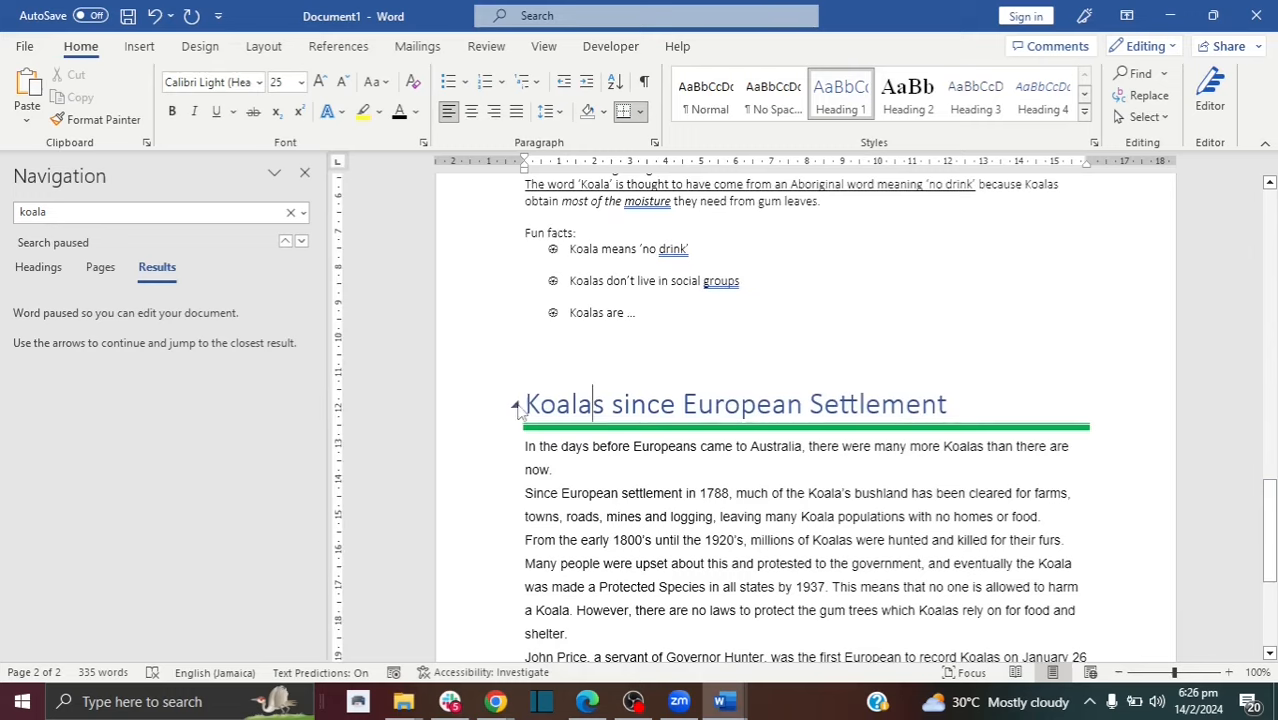
left_click_drag(527, 403, 932, 414)
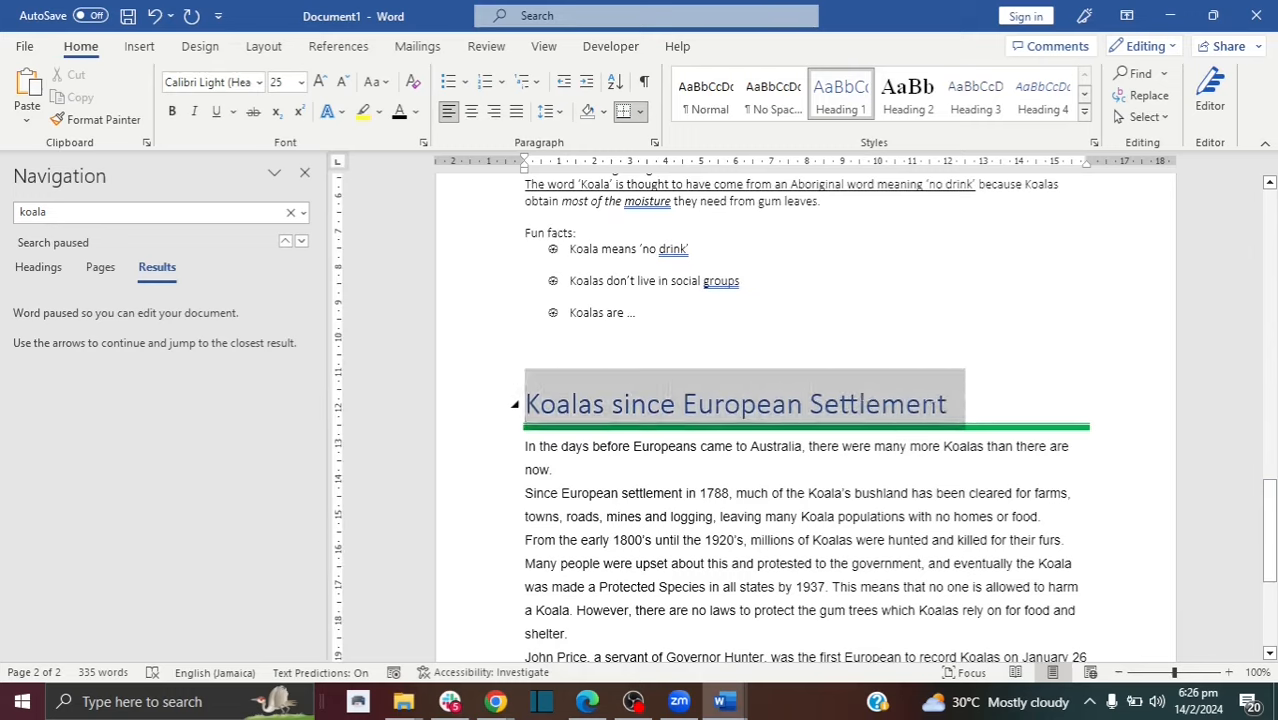
left_click(913, 436)
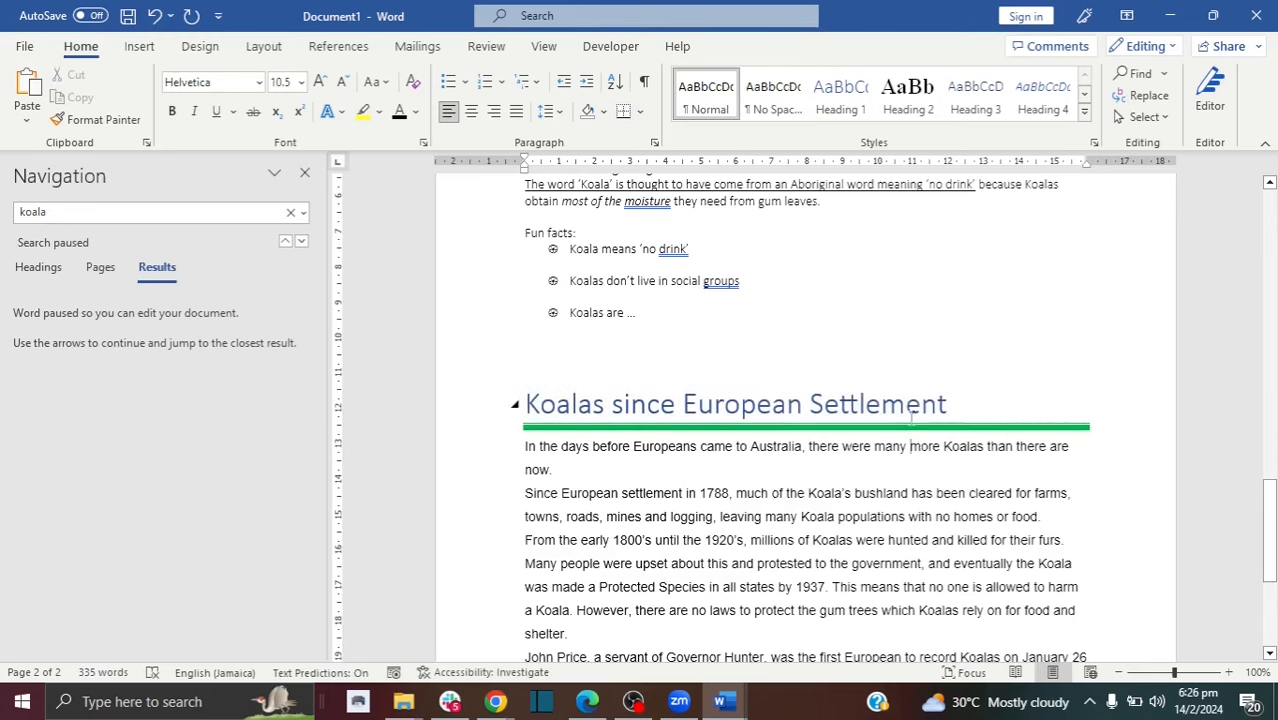
left_click(956, 404)
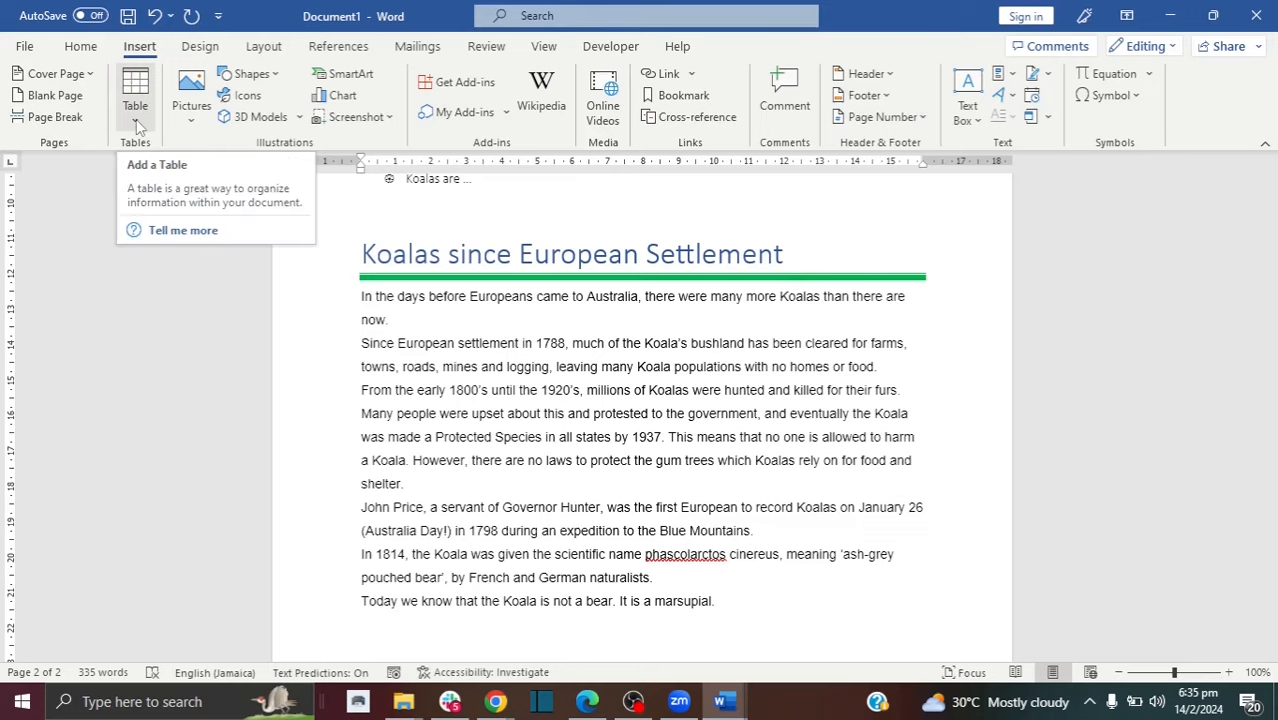
- Start a new page after the article's last paragraph and insert a 3x3 table on it
key("ctrl+Return")
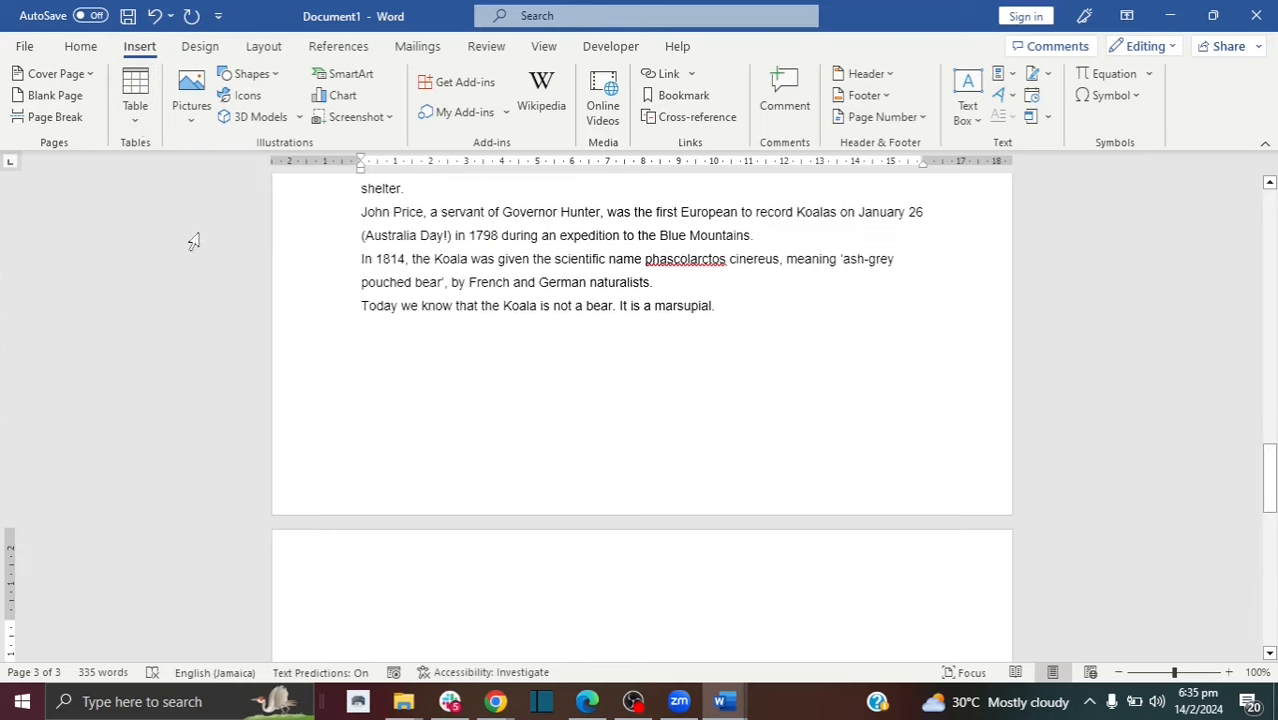
left_click(137, 118)
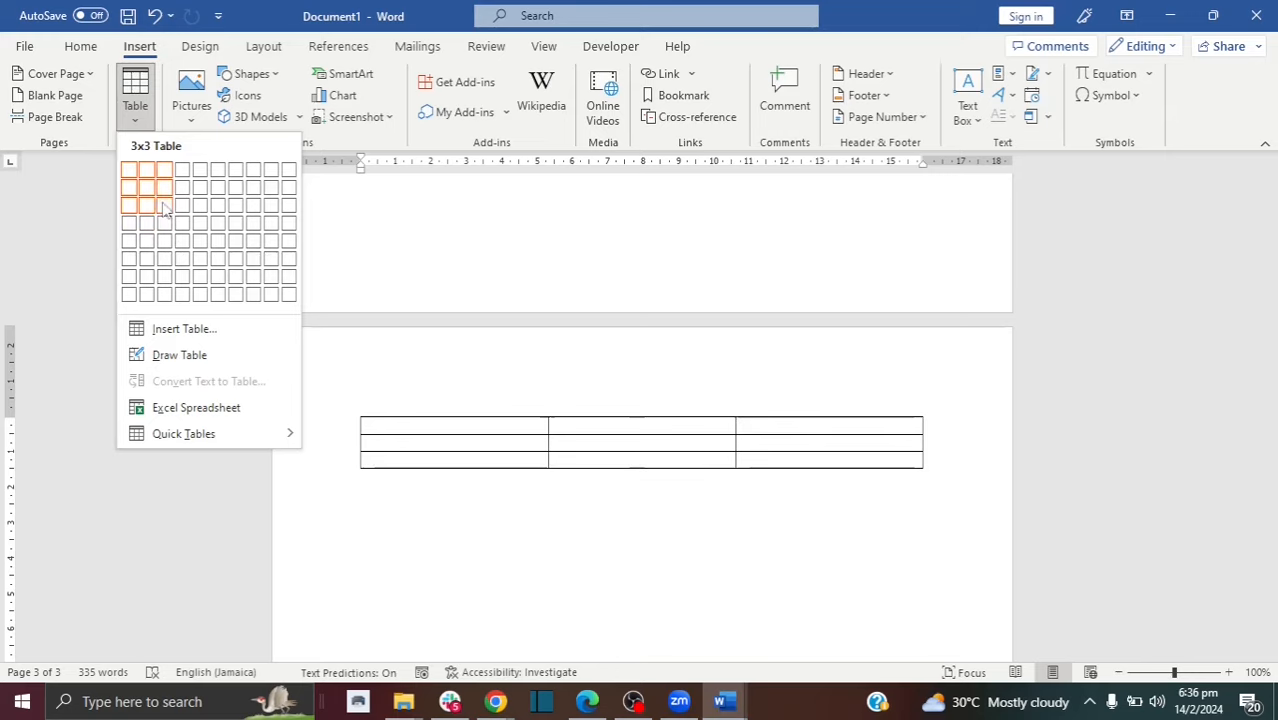
left_click(163, 207)
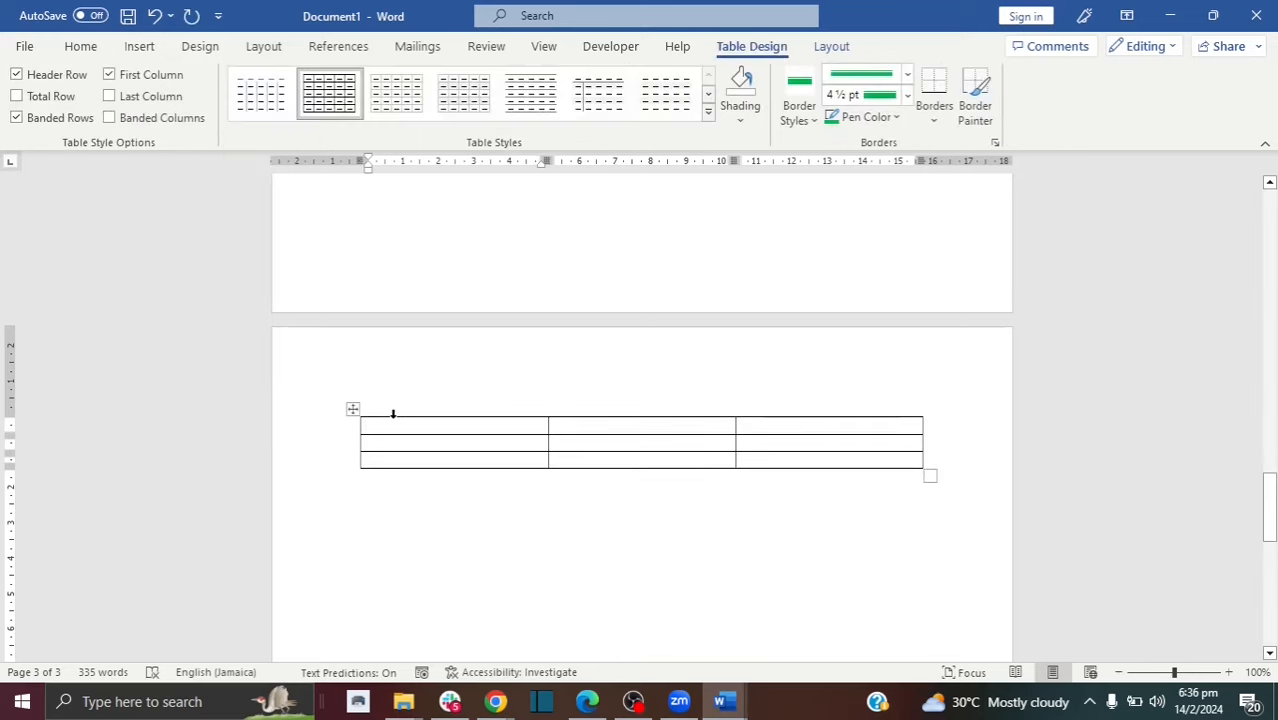
- Fill the table's header row with the column titles "Name", "Email" and "Phone"
type("Name")
key("Tab")
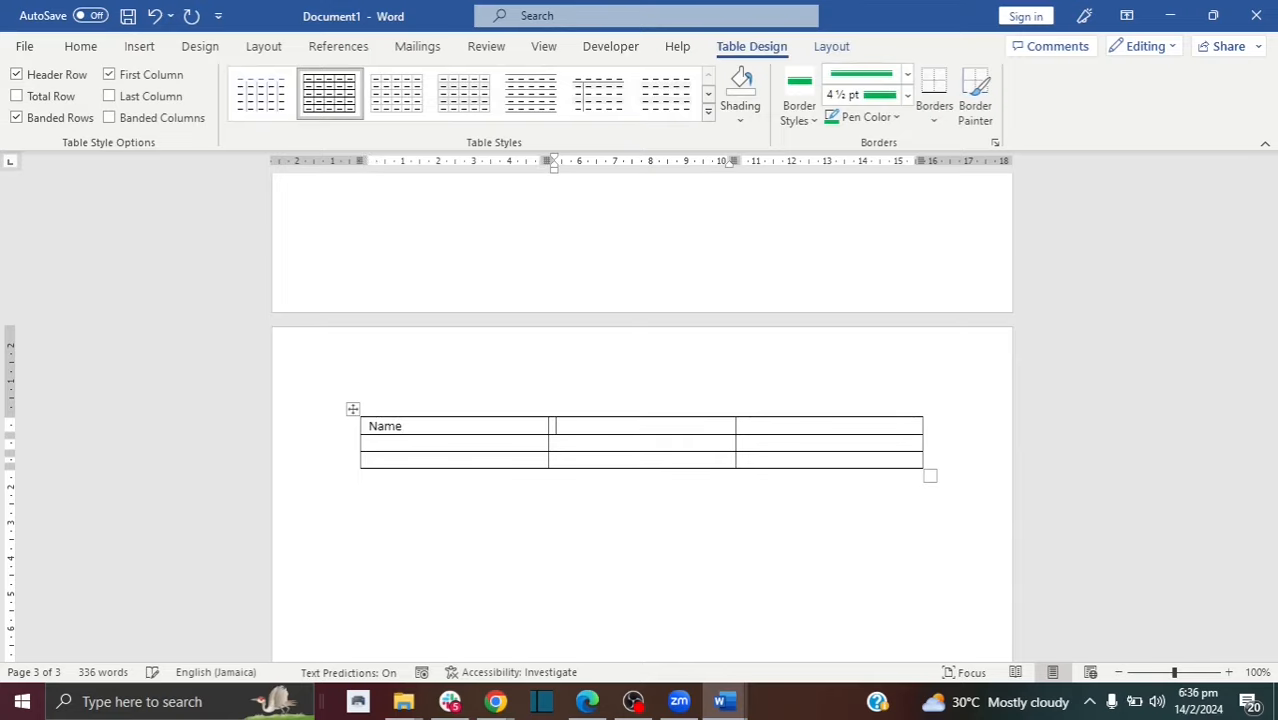
type("Email")
key("Tab")
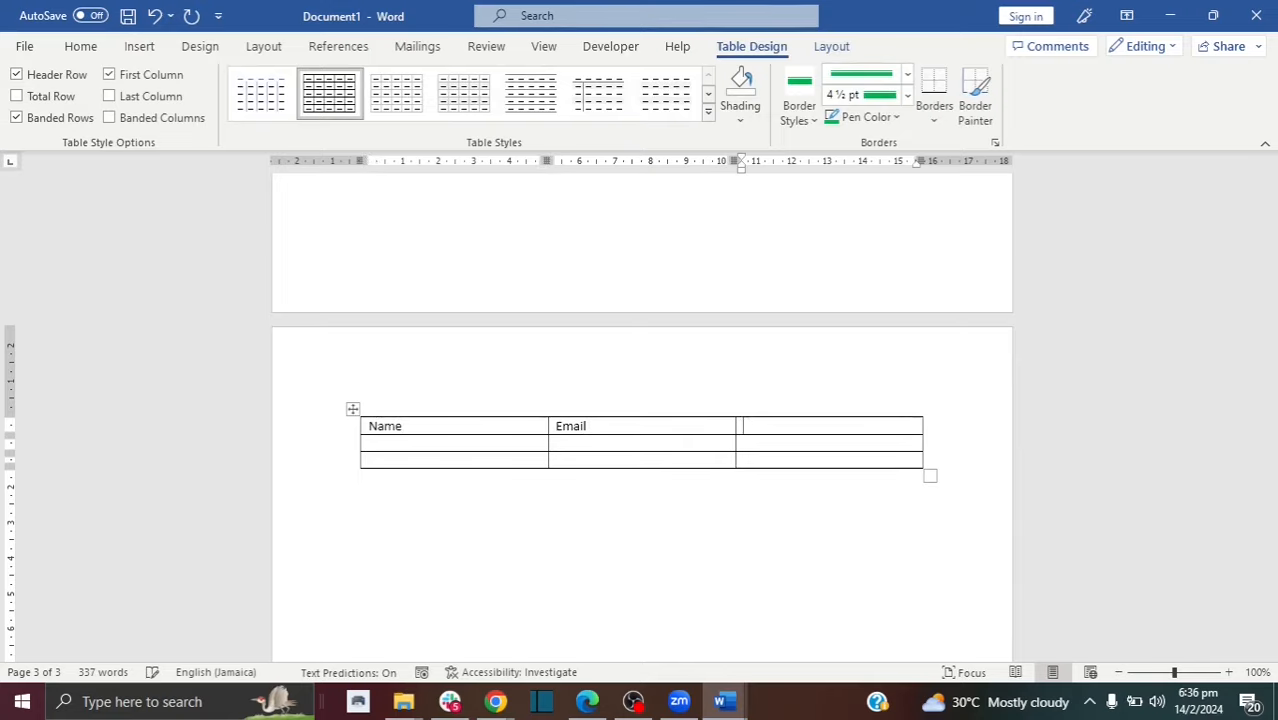
type("Phone")
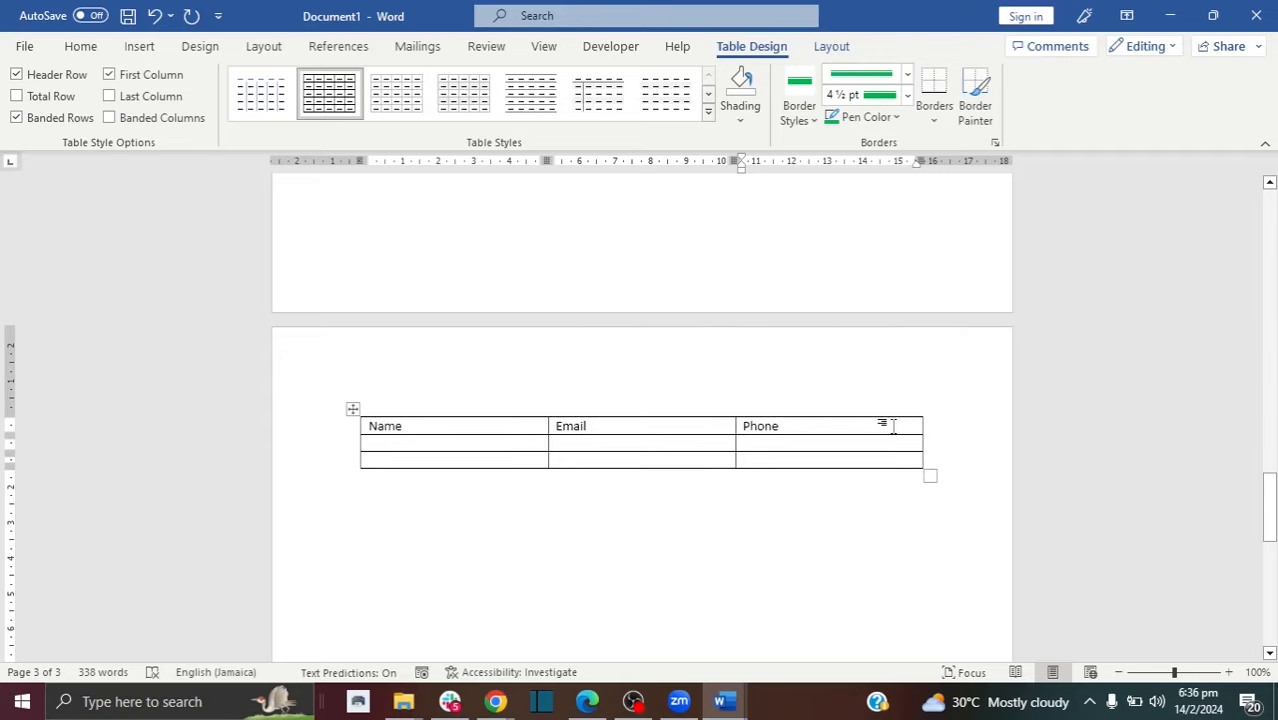
- Insert a new column to the right of the "Phone" column
right_click(781, 426)
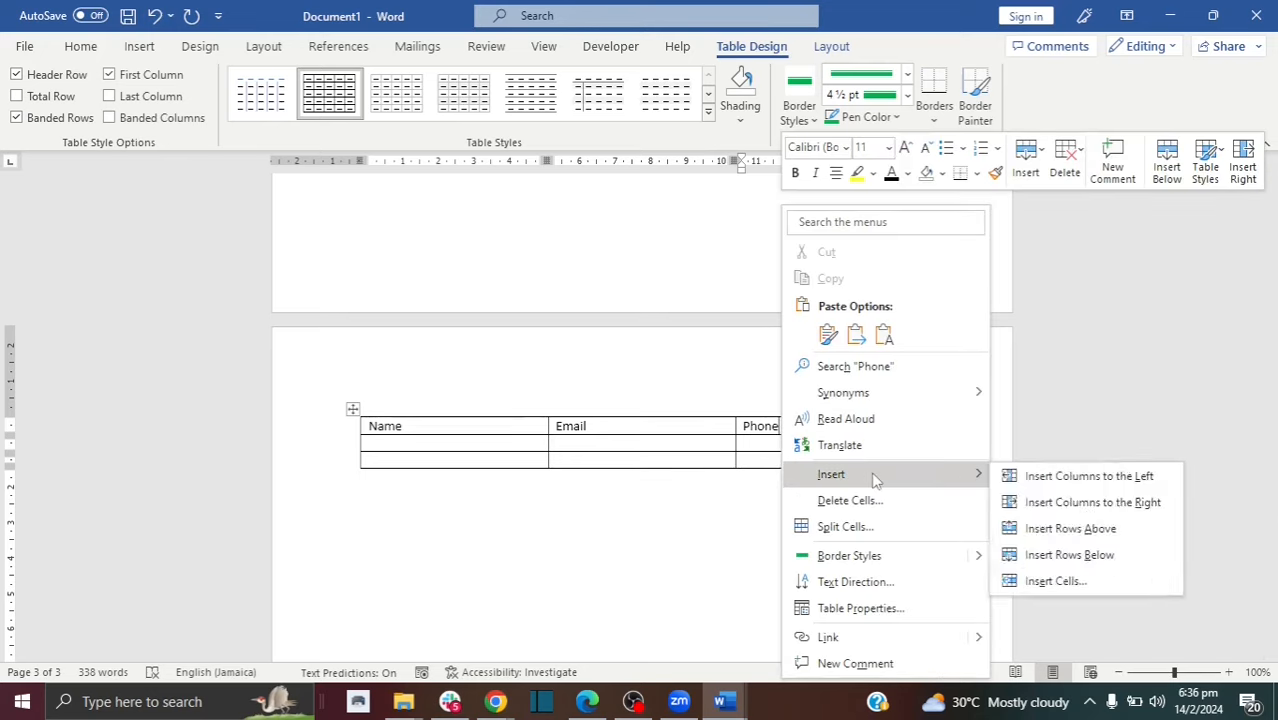
mouse_move(968, 478)
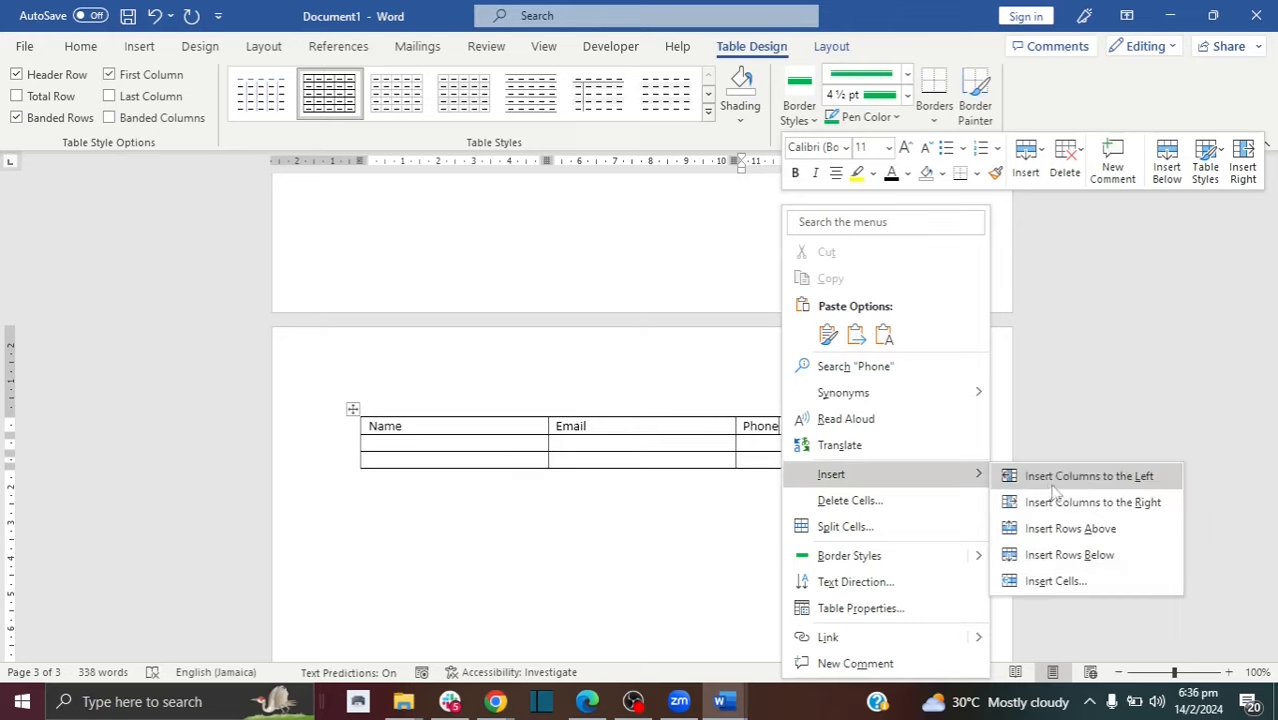
left_click(1080, 507)
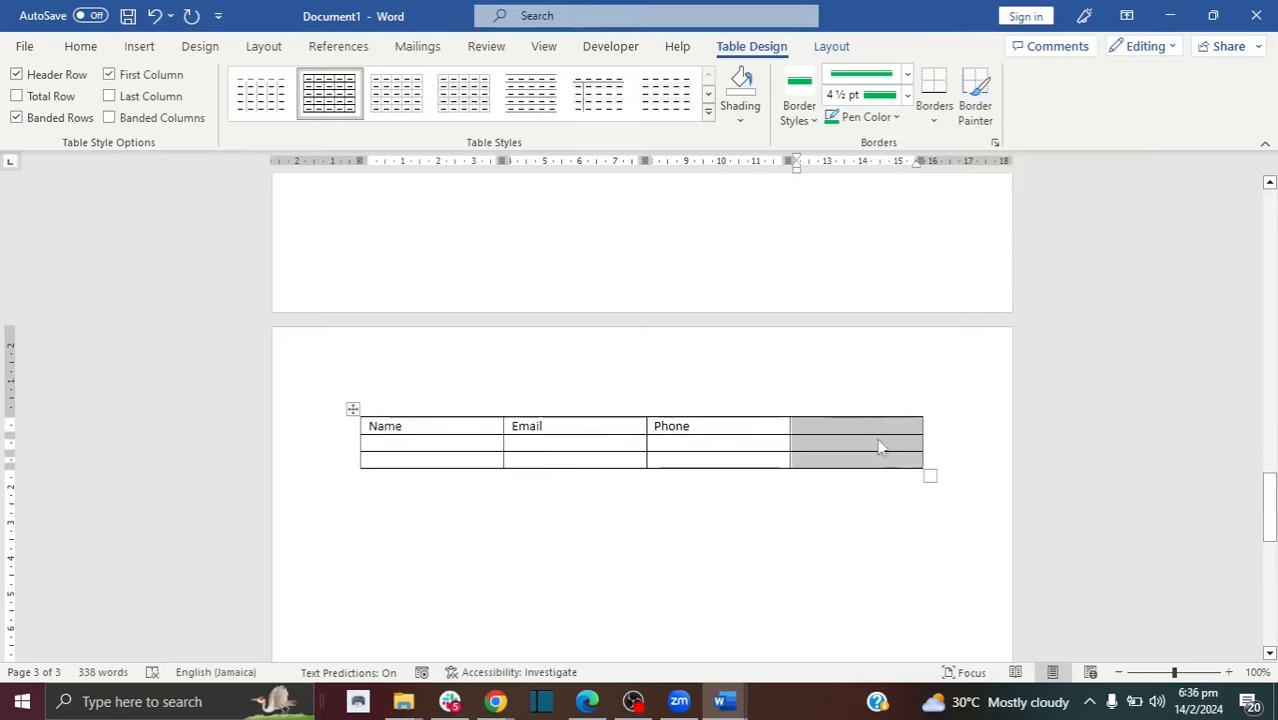
- Title the table's fourth column "Address" and fill the third row with the sample entries "jsjs", "hss", "hhhs" and "shhs"
left_click(830, 430)
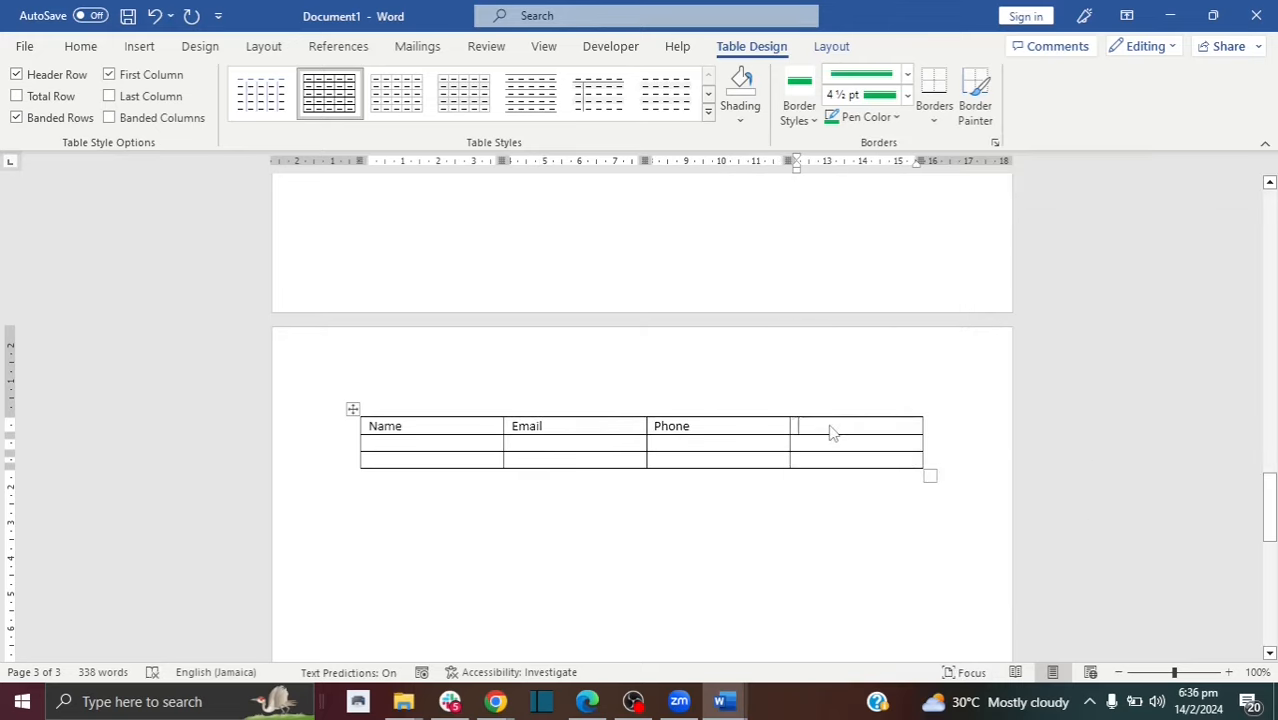
type("Address")
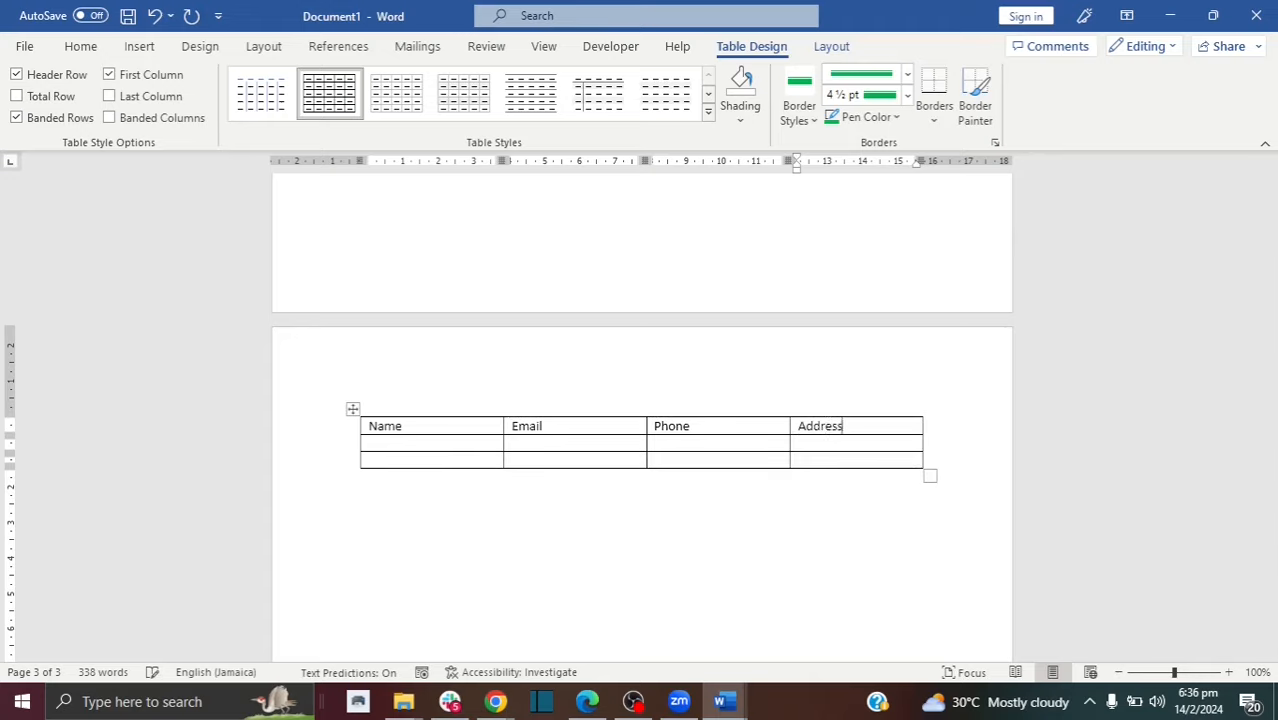
left_click(472, 458)
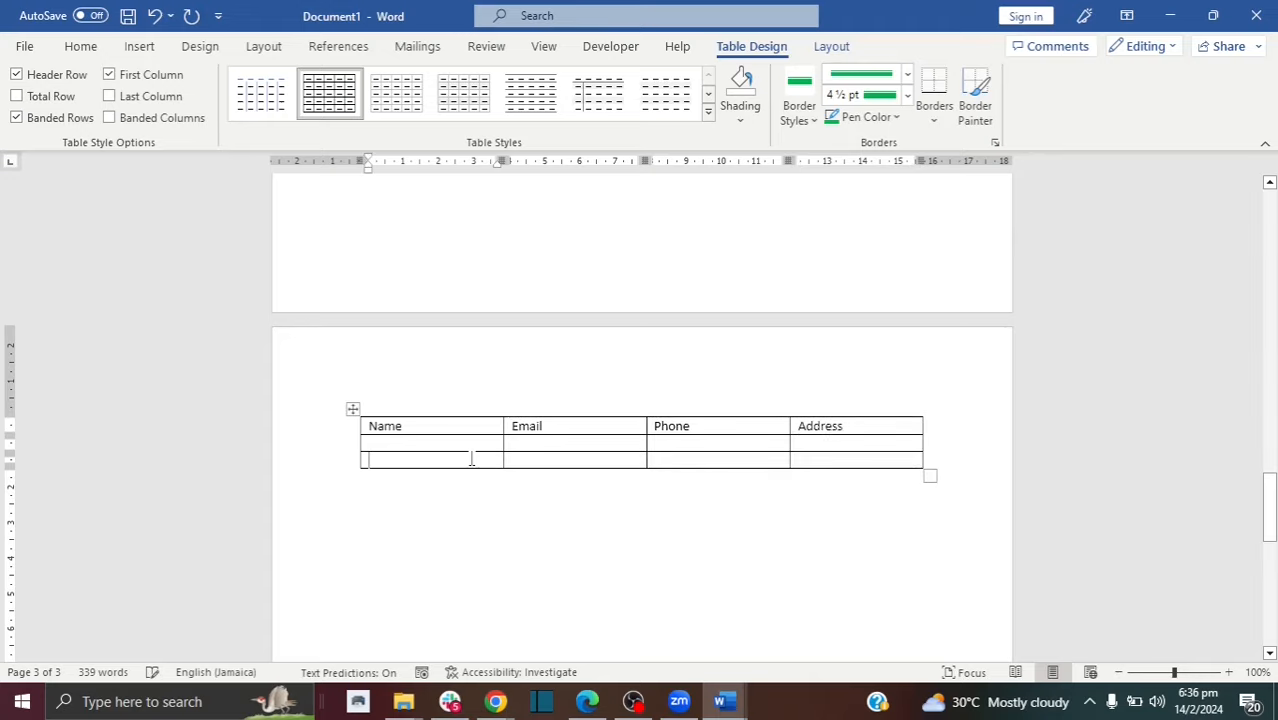
type("jsjs")
left_click(539, 457)
type("hs")
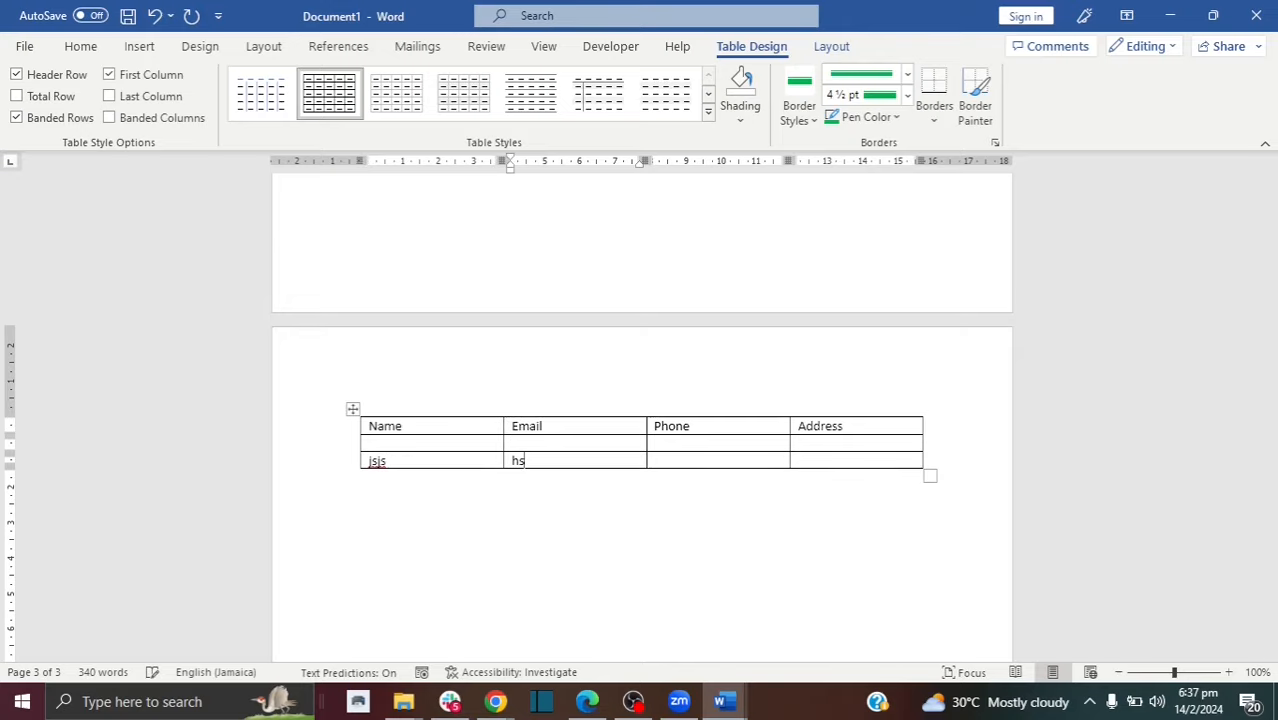
type("s")
left_click(656, 455)
type("hh")
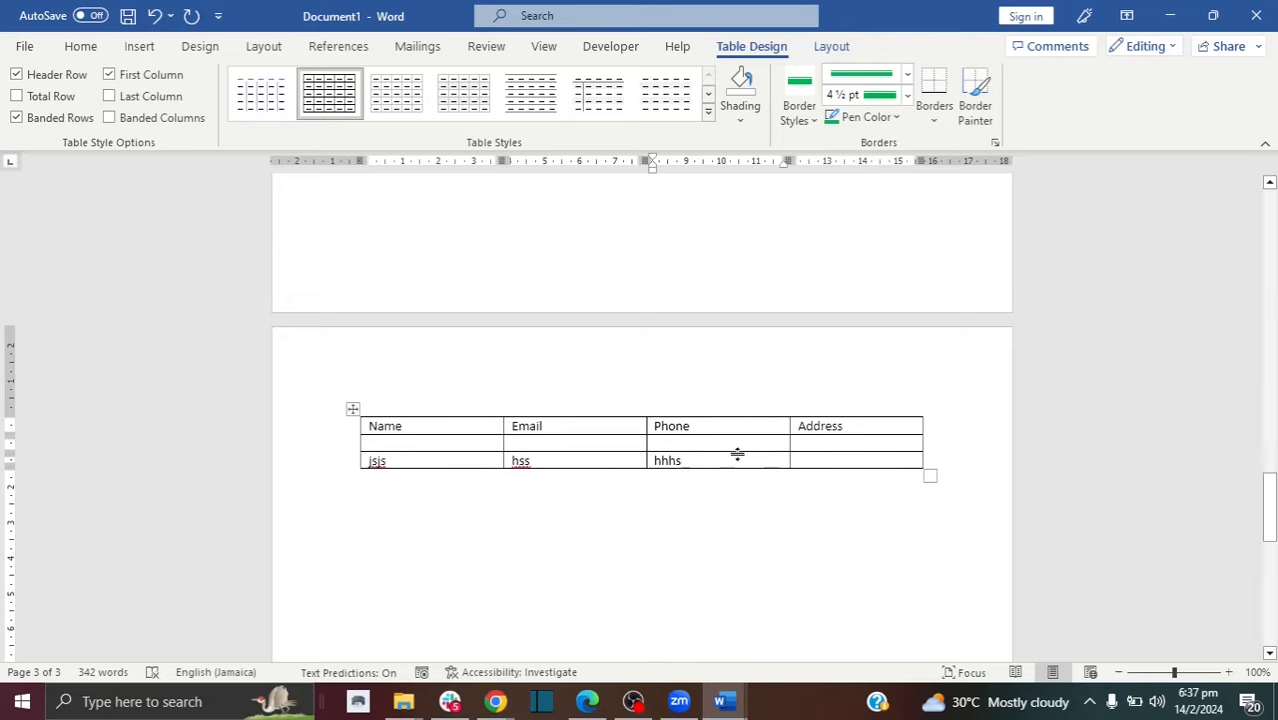
left_click(817, 457)
type("shhs")
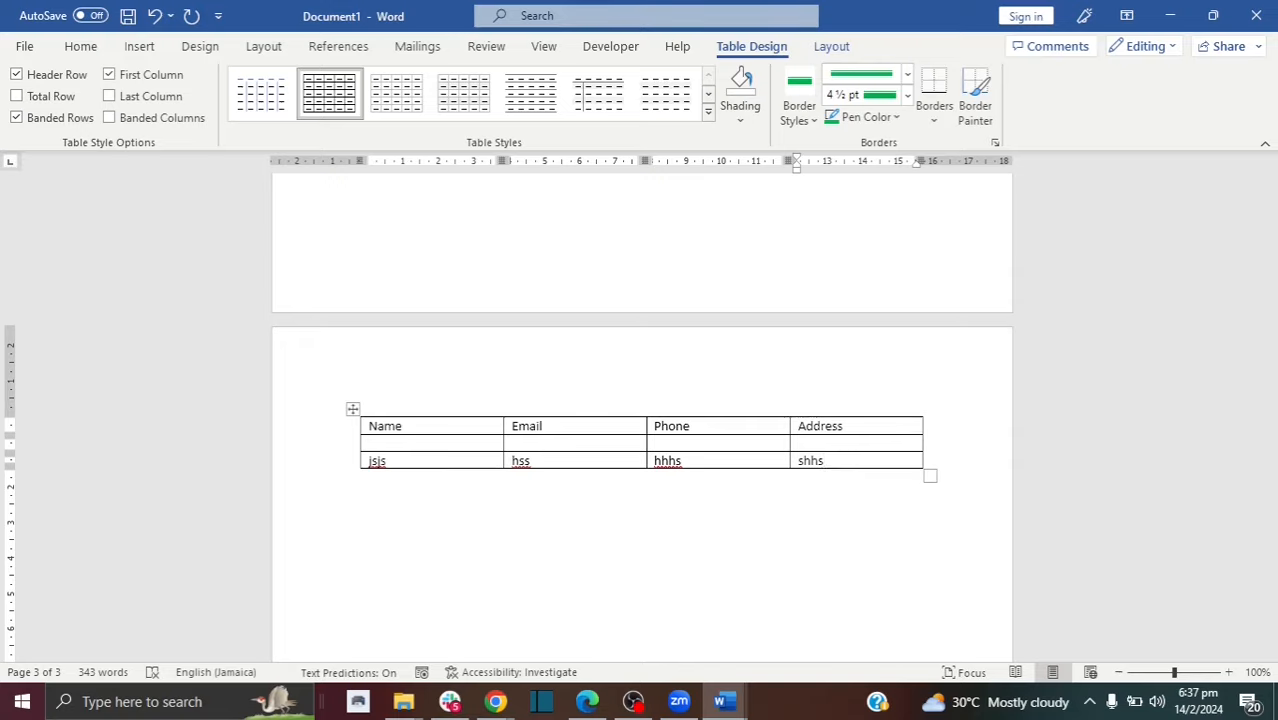
- Add three empty rows at the end of the contact table
key("Tab")
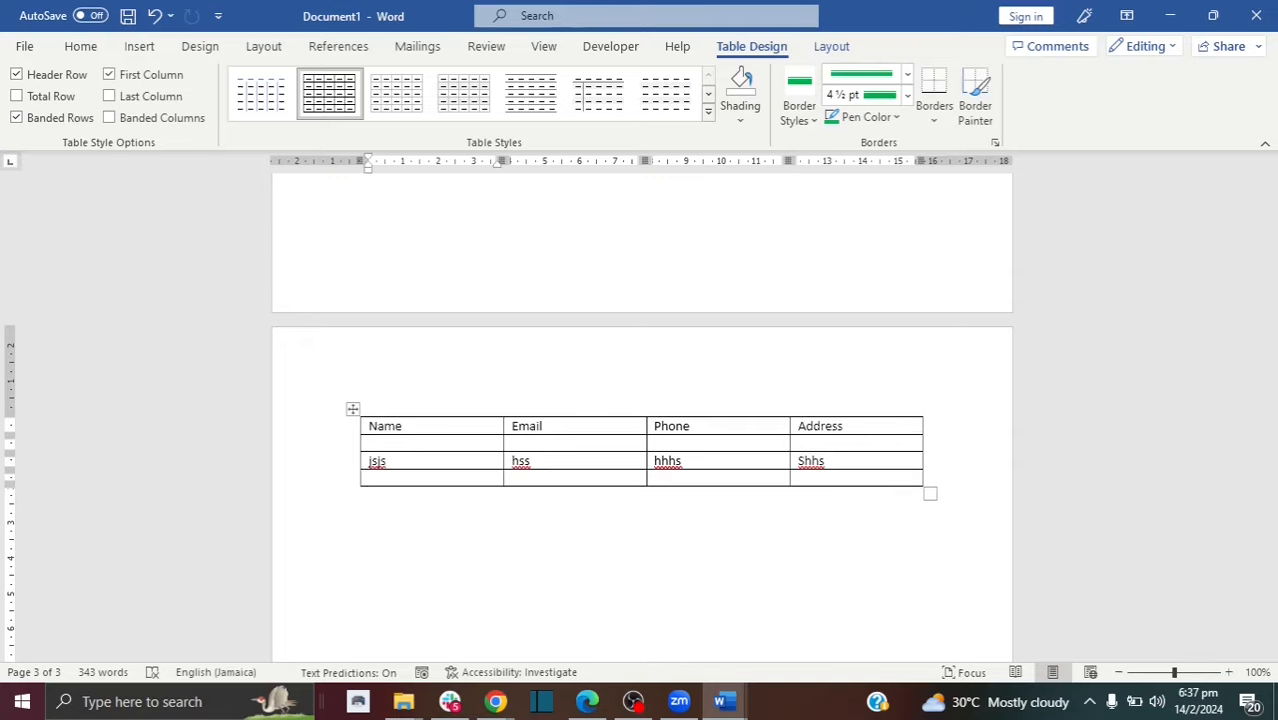
key("Tab")
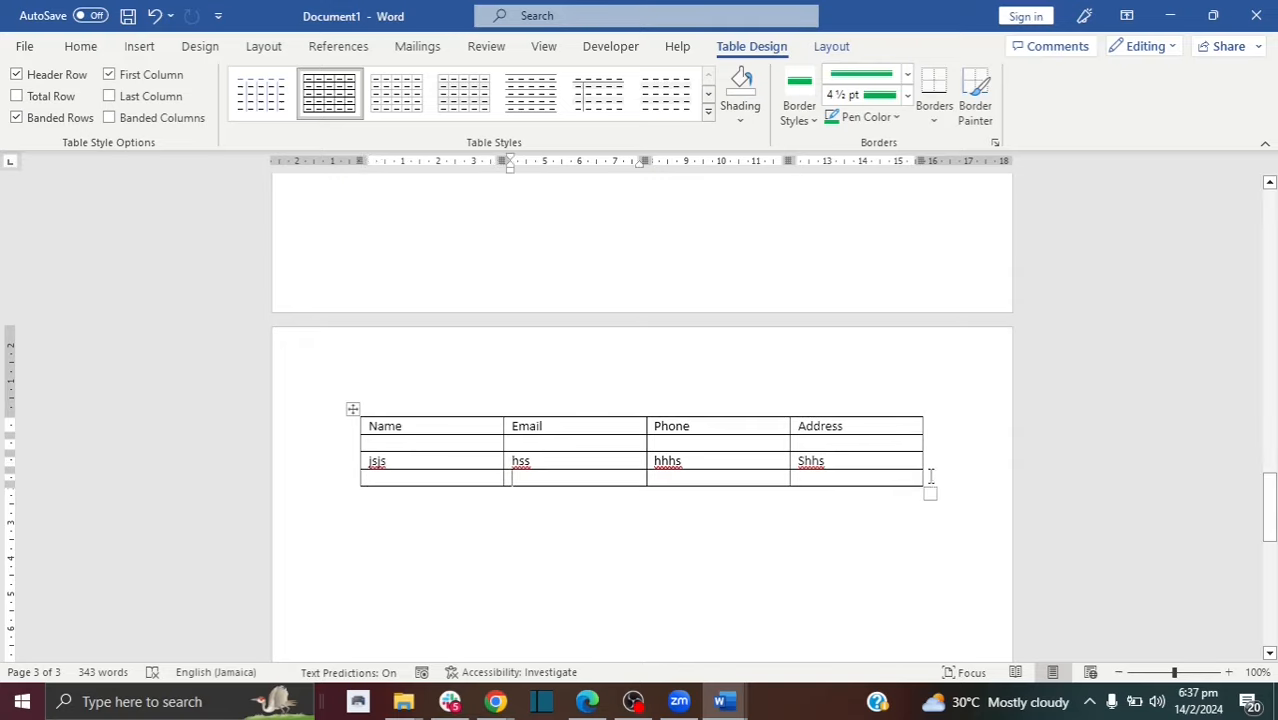
left_click(820, 477)
key("Tab")
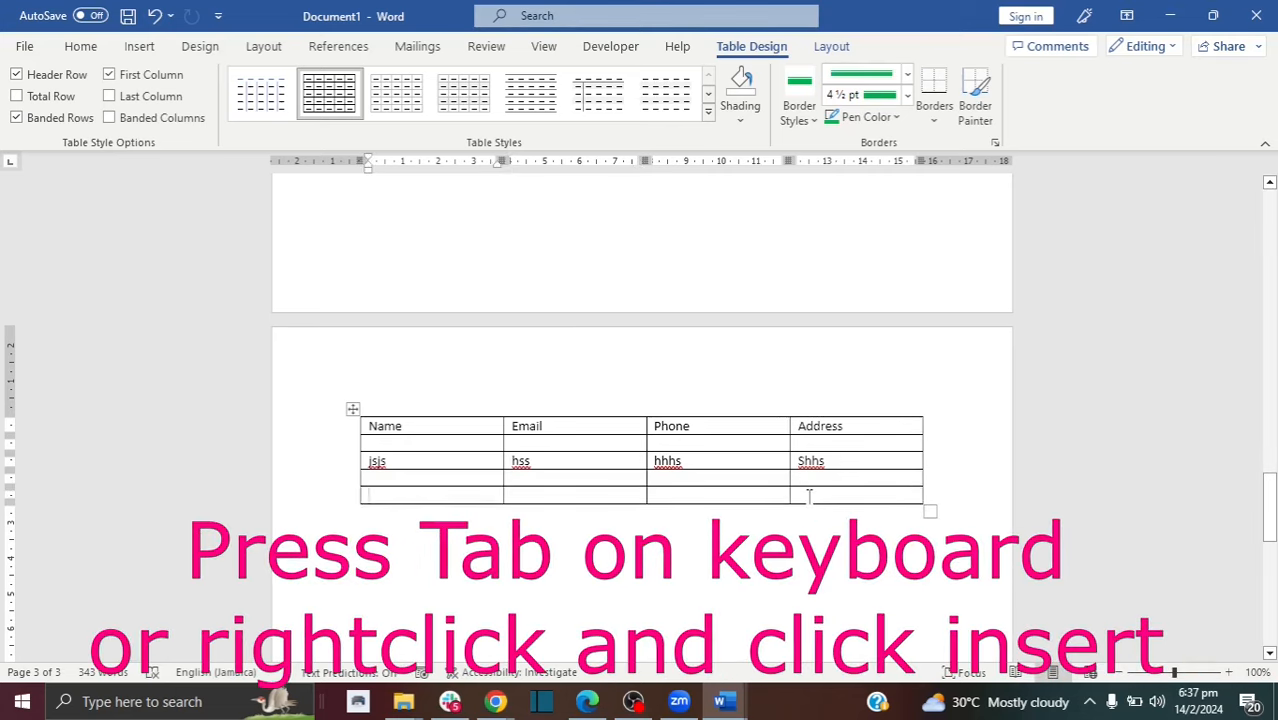
key("Tab")
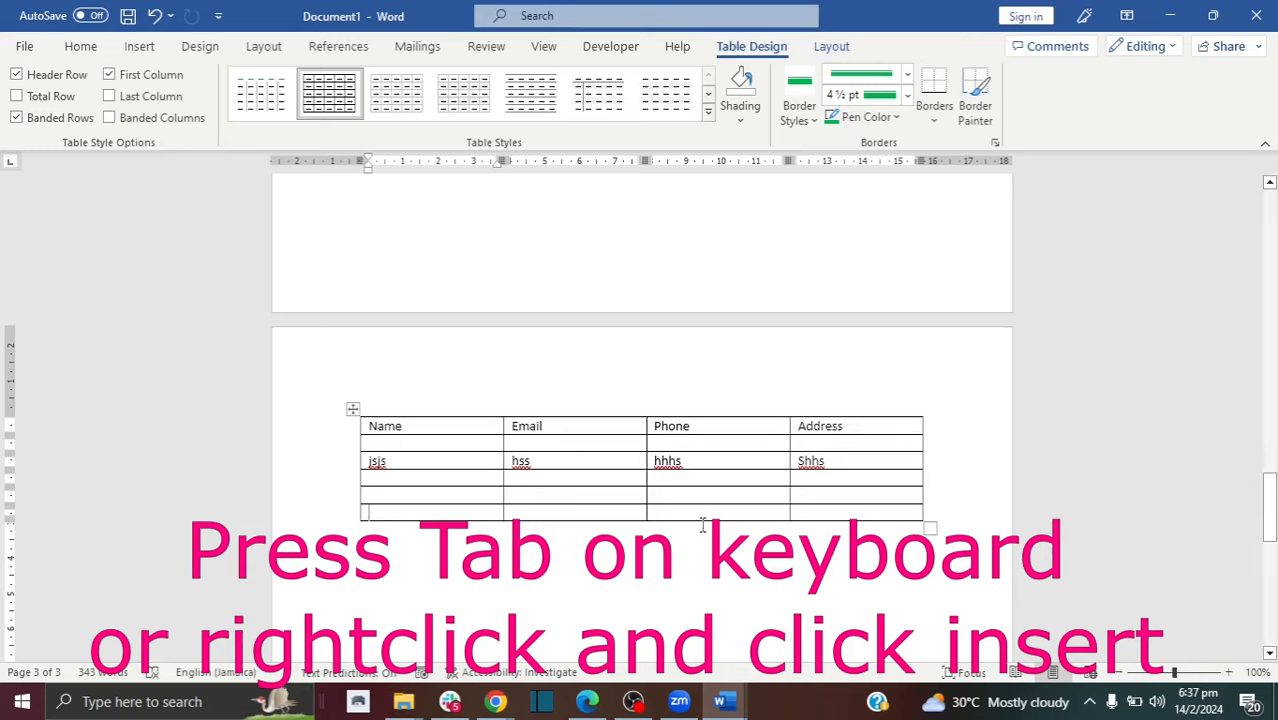
- Insert one row below and one row above the row that is currently second to last in the enlarged table
right_click(475, 512)
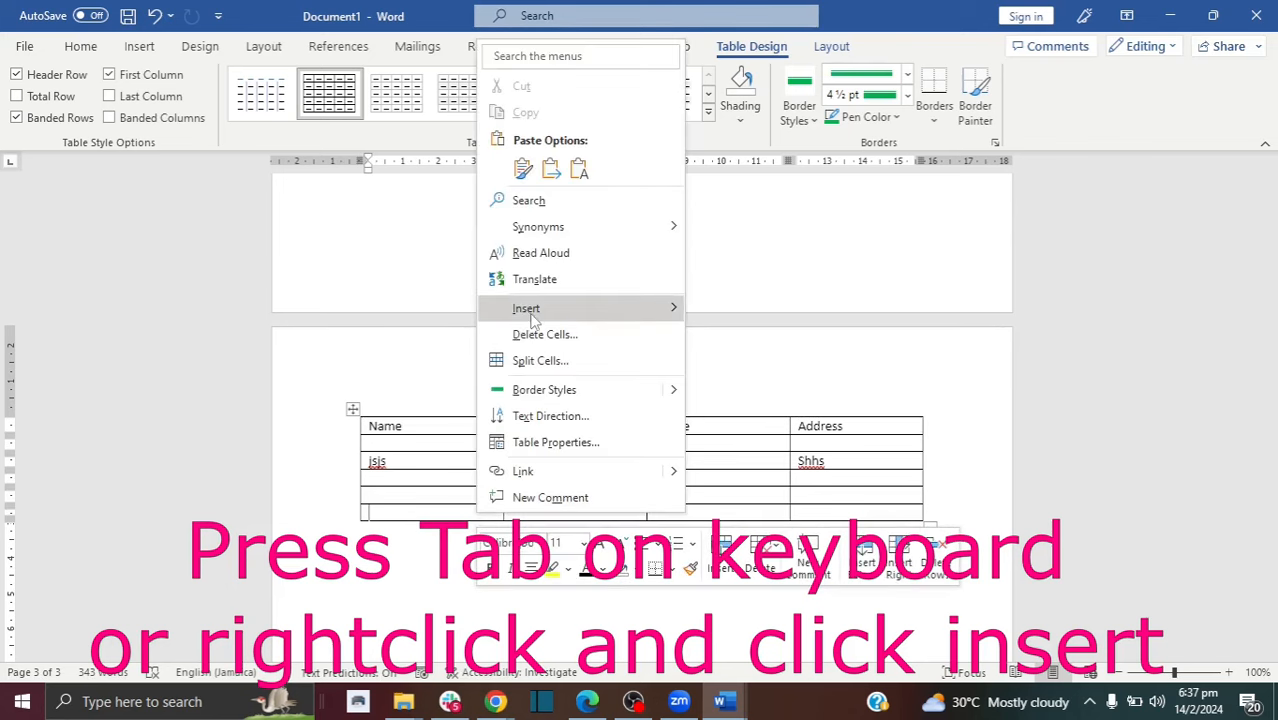
mouse_move(531, 318)
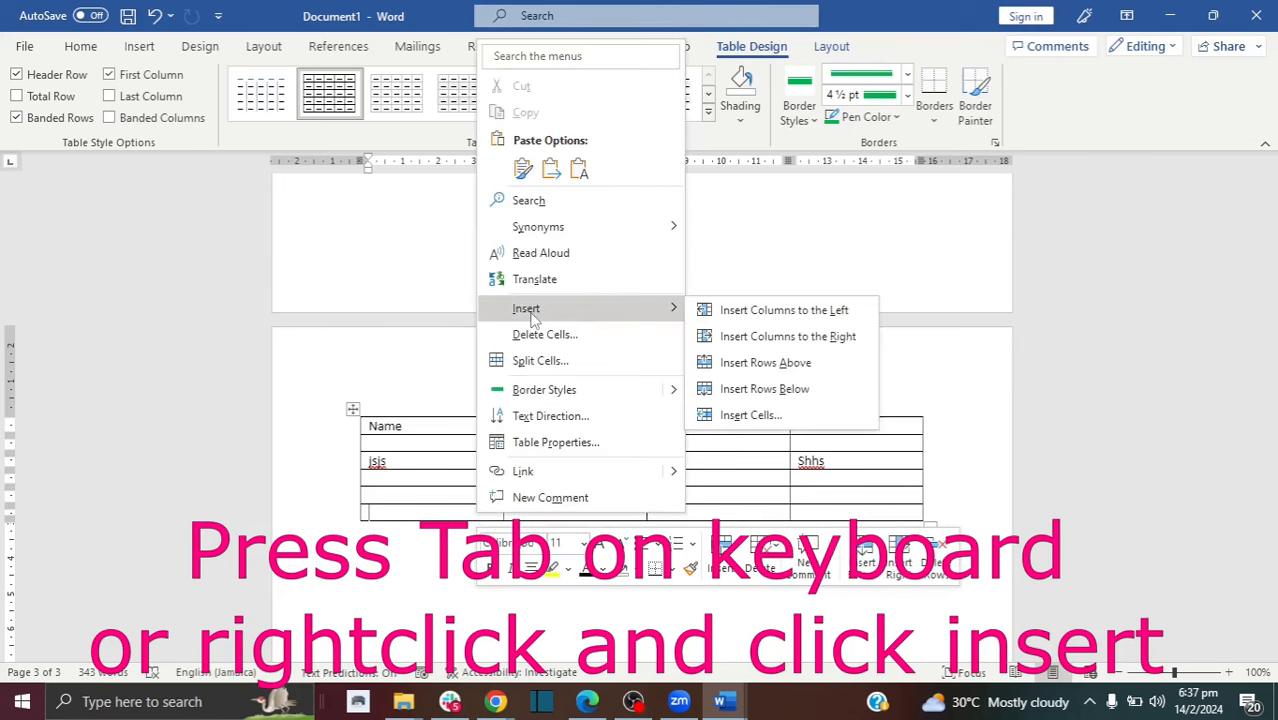
left_click(750, 390)
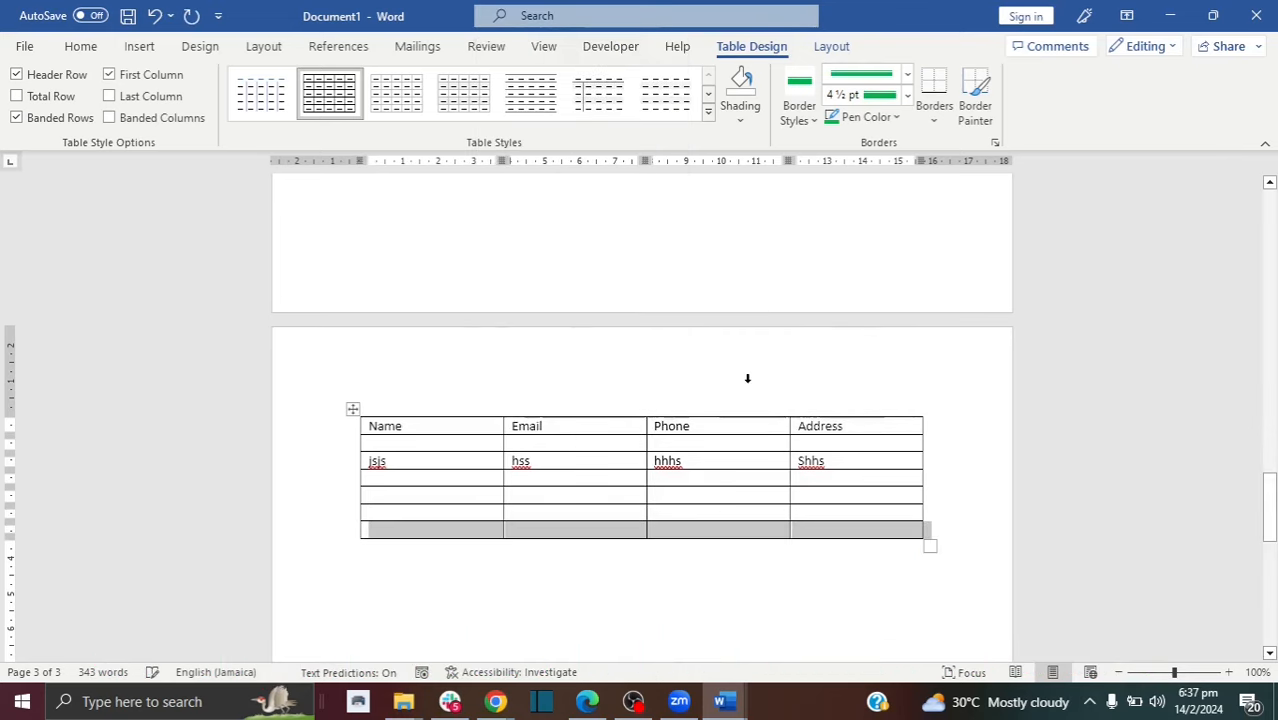
right_click(427, 513)
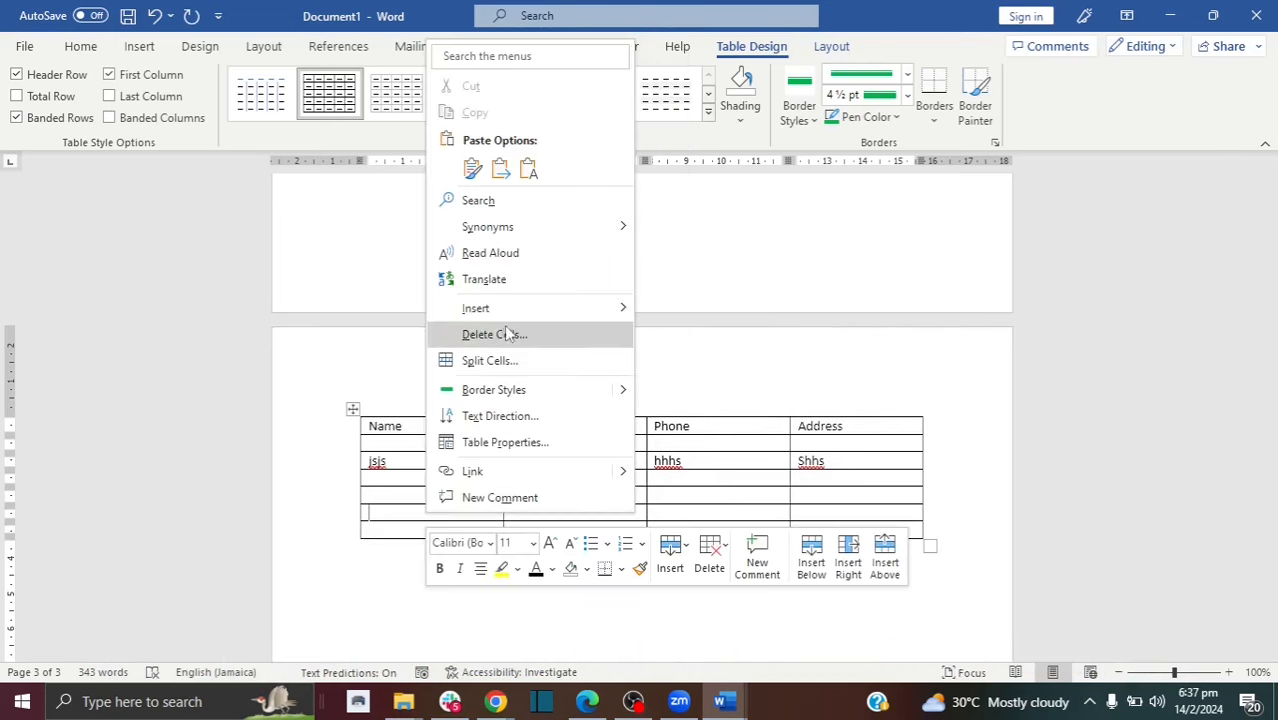
mouse_move(507, 318)
left_click(708, 362)
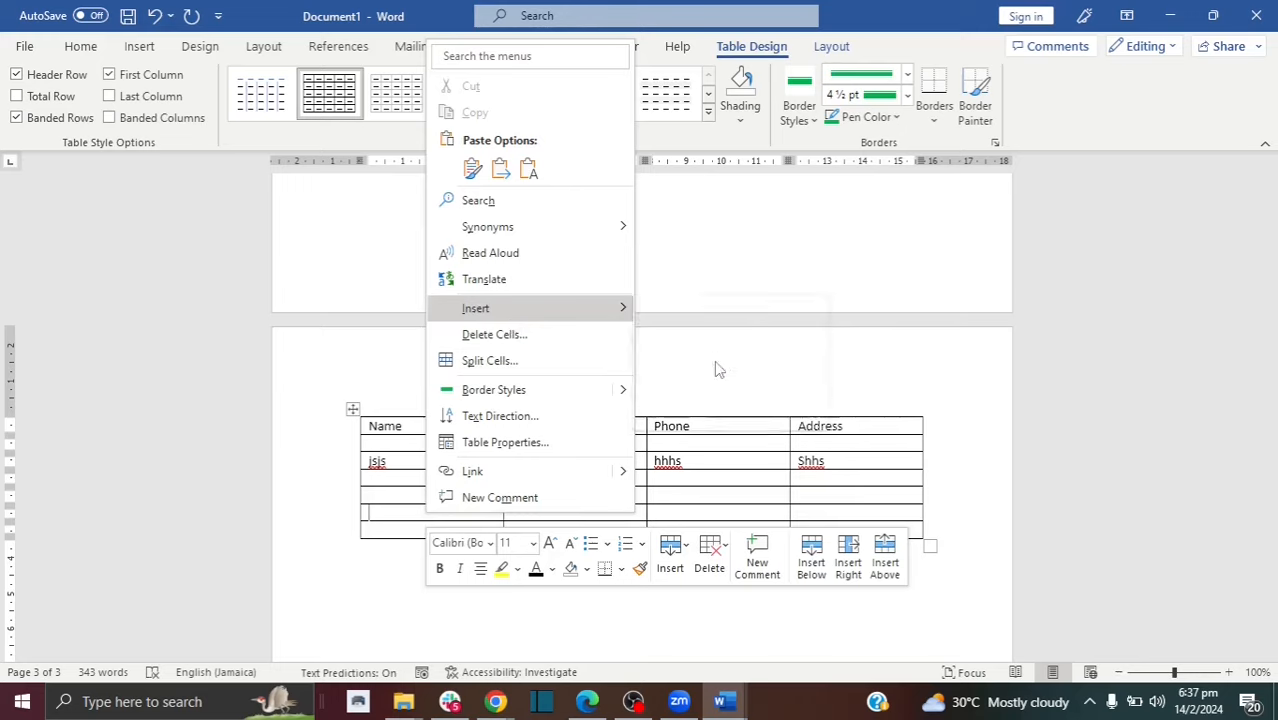
- Insert a new row above the table row that starts with "jsjs"
left_click(408, 465)
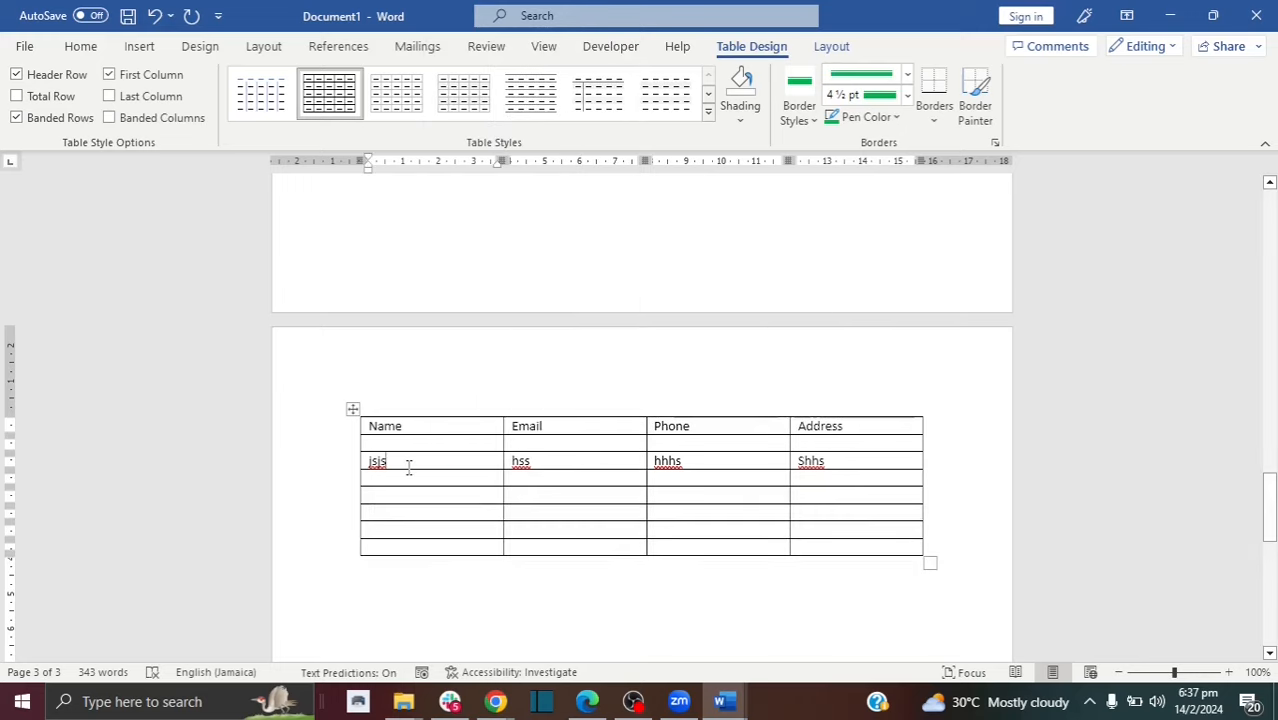
right_click(408, 466)
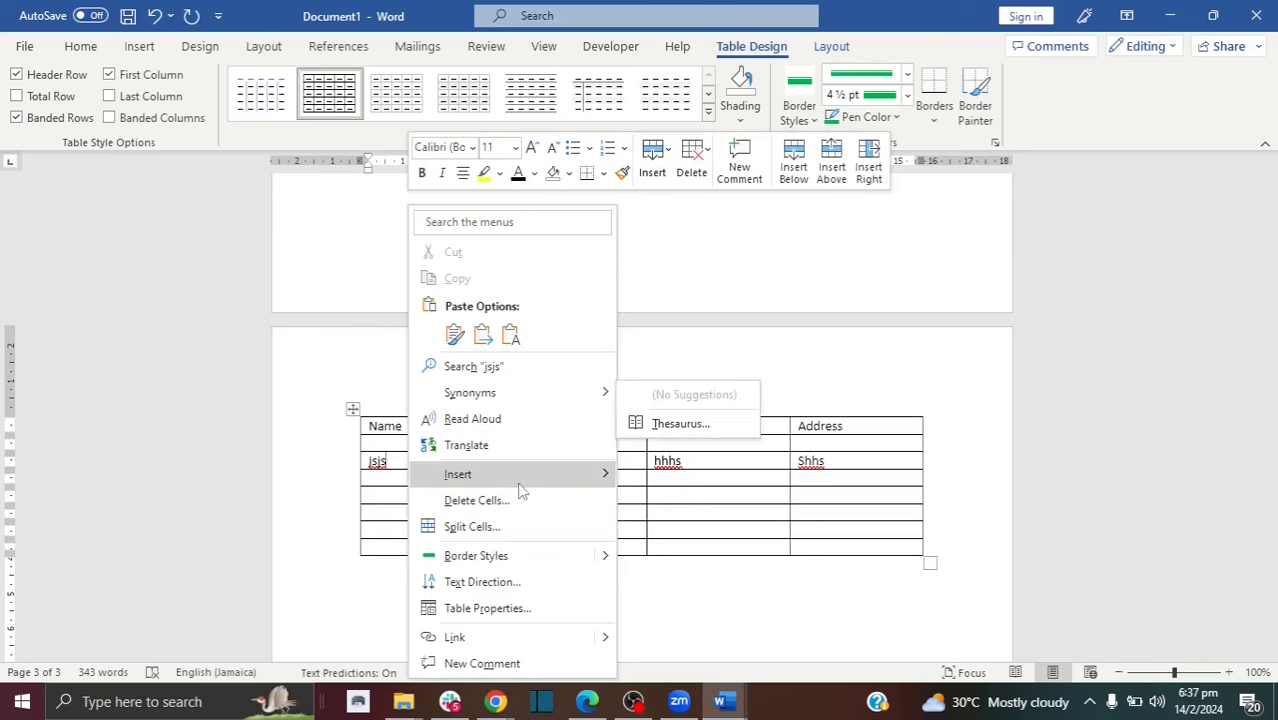
mouse_move(605, 480)
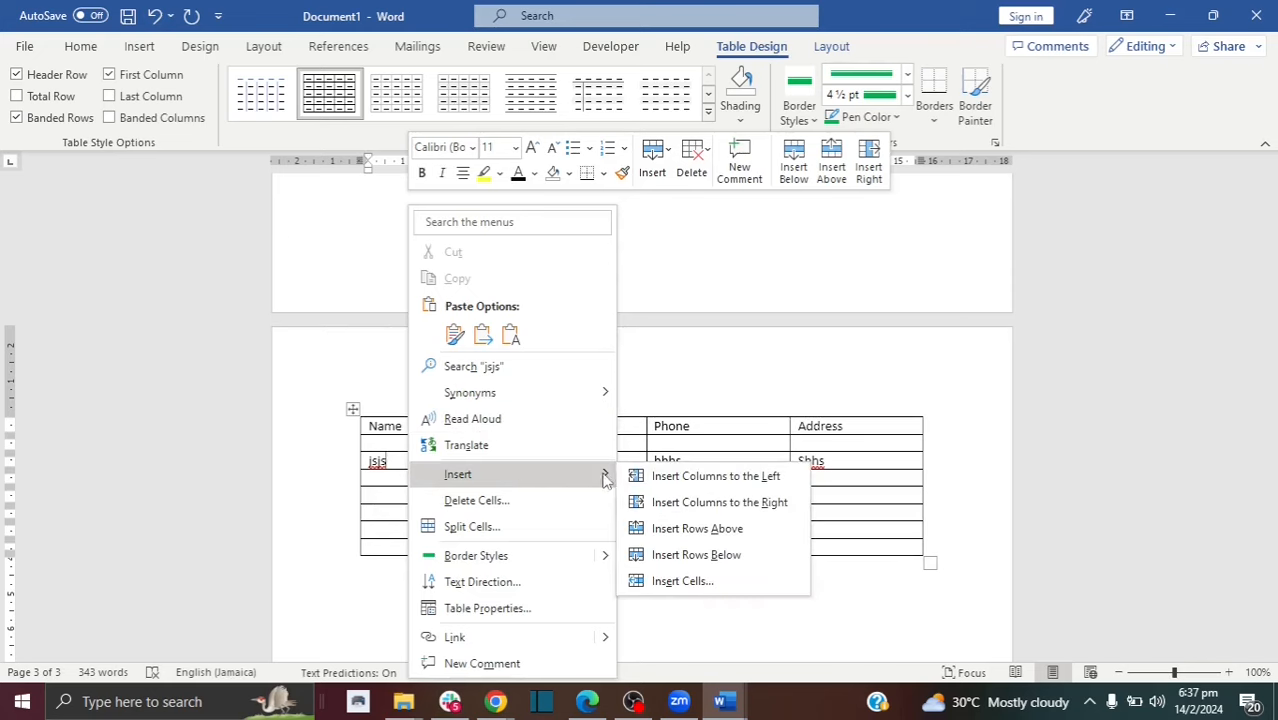
left_click(695, 529)
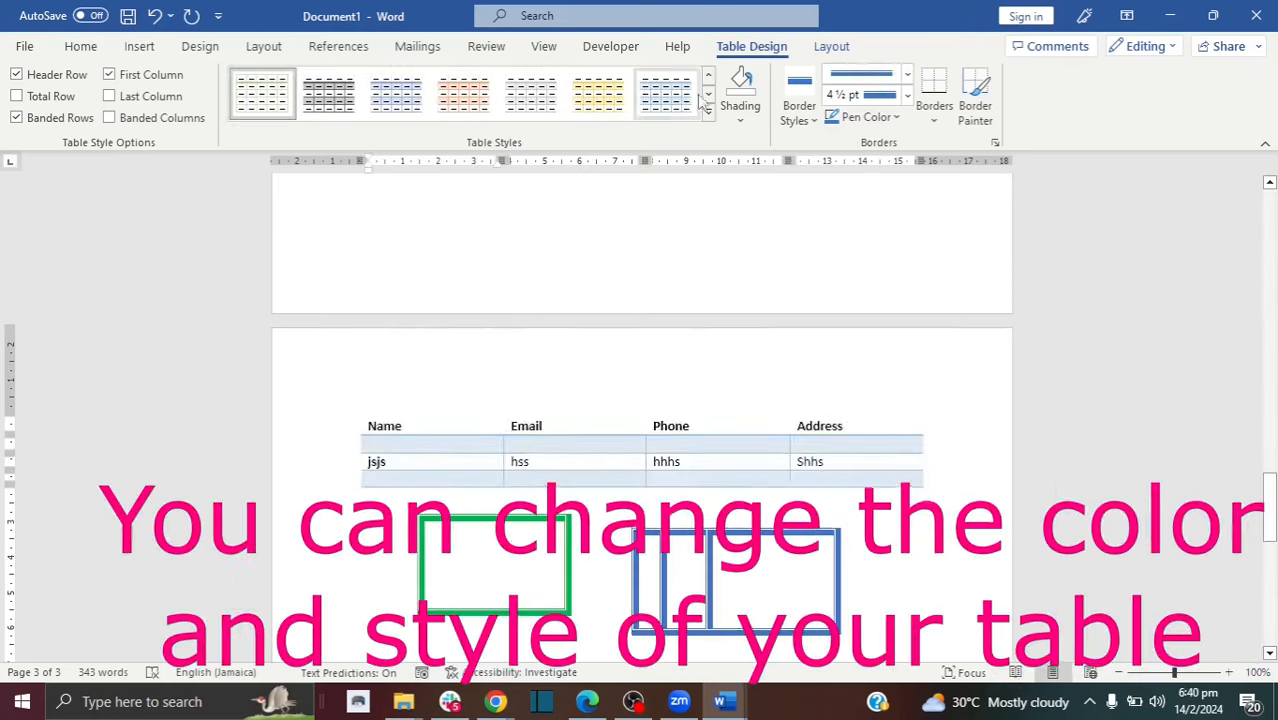
- Apply the green banded table style to the contact table and shade its header row in the standard green
left_click(268, 110)
left_click(691, 361)
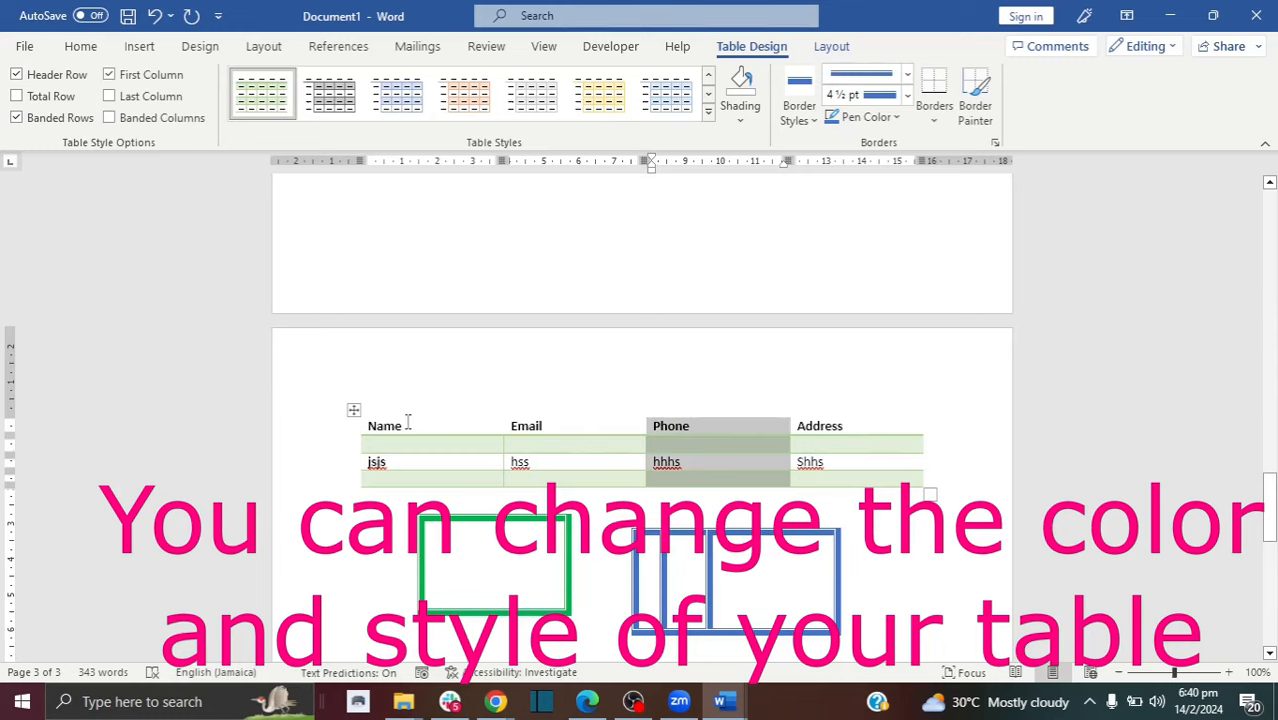
left_click(375, 417)
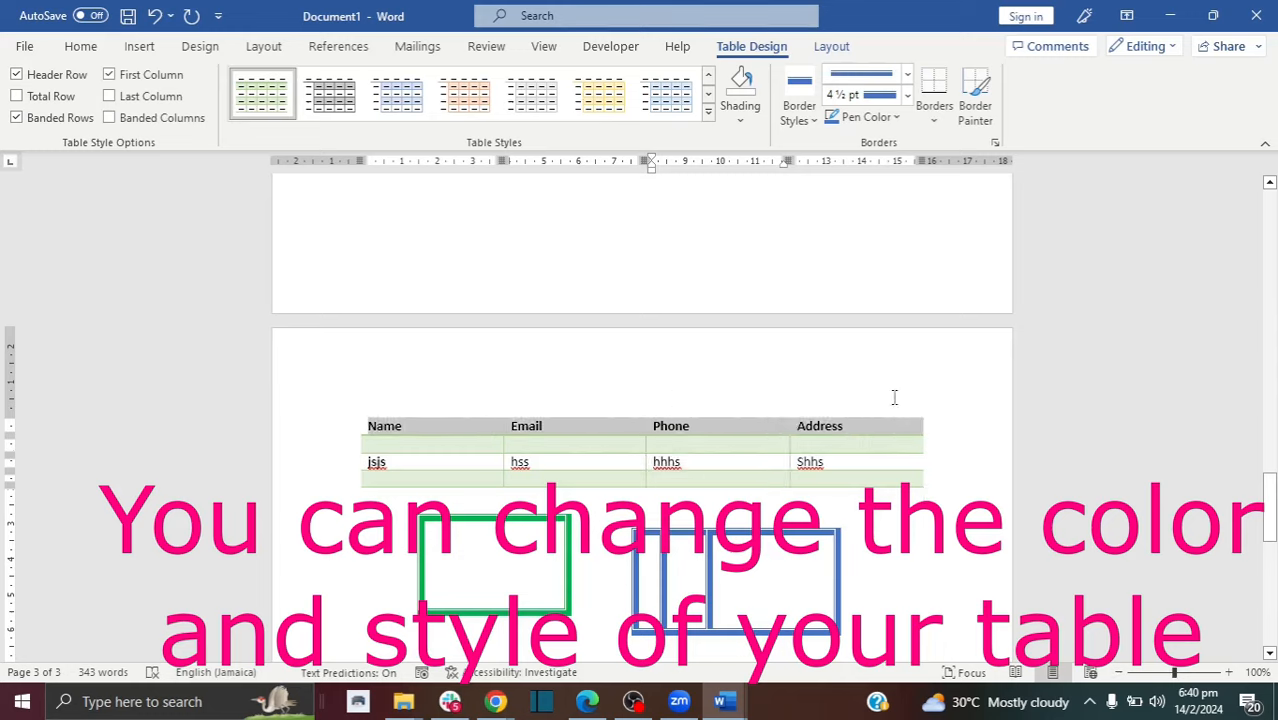
left_click(760, 124)
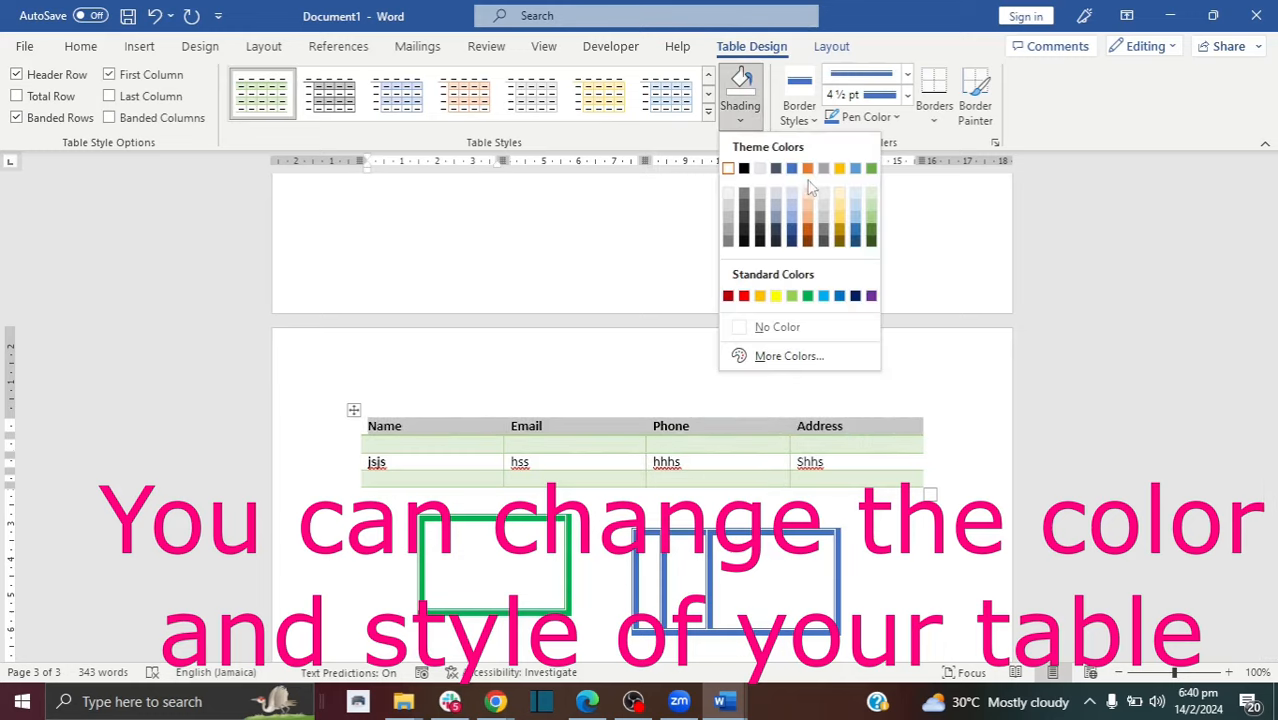
left_click(807, 297)
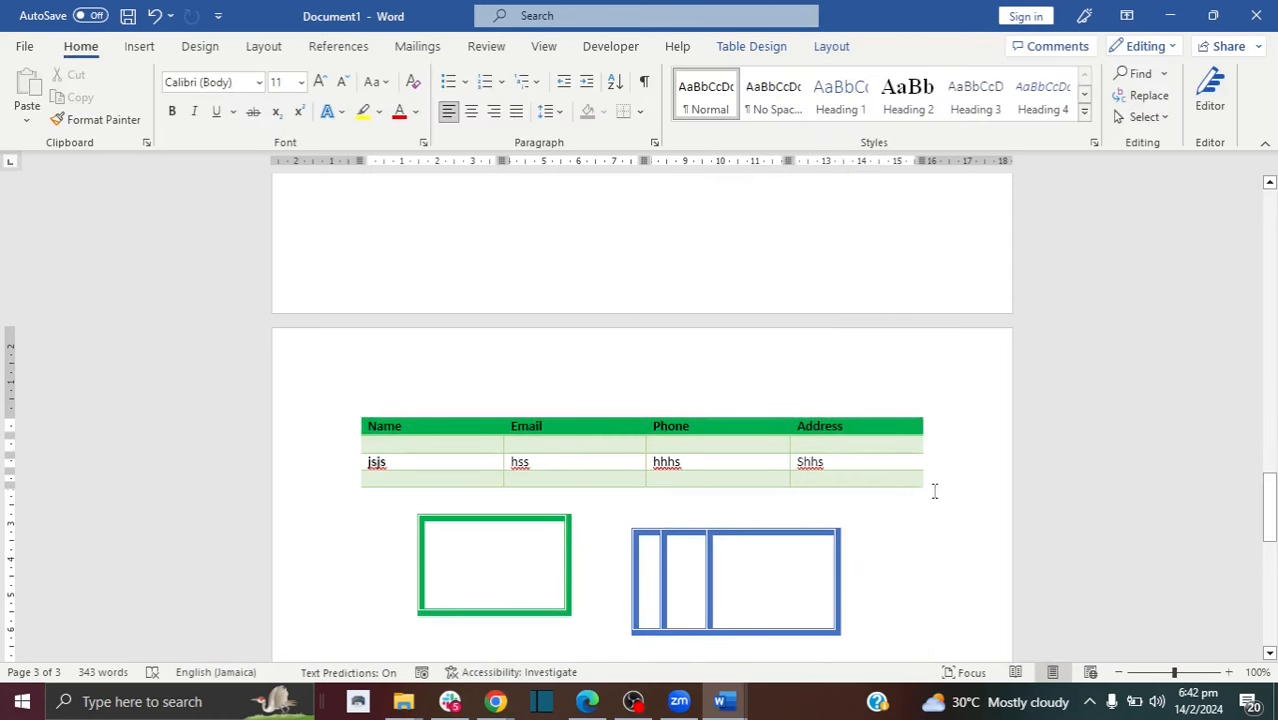
left_click_drag(930, 488, 370, 432)
right_click(370, 432)
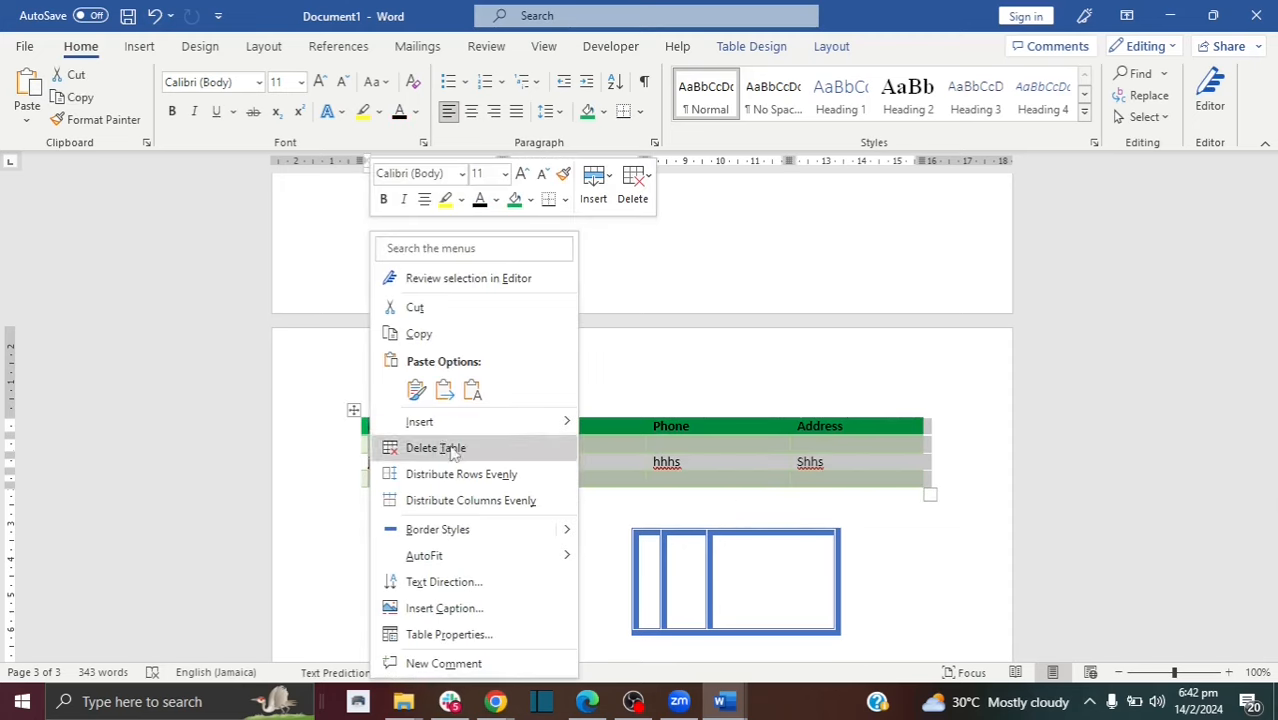
left_click(730, 320)
- Start inserting a picture stored on this device and open the file selection for it
left_click(140, 47)
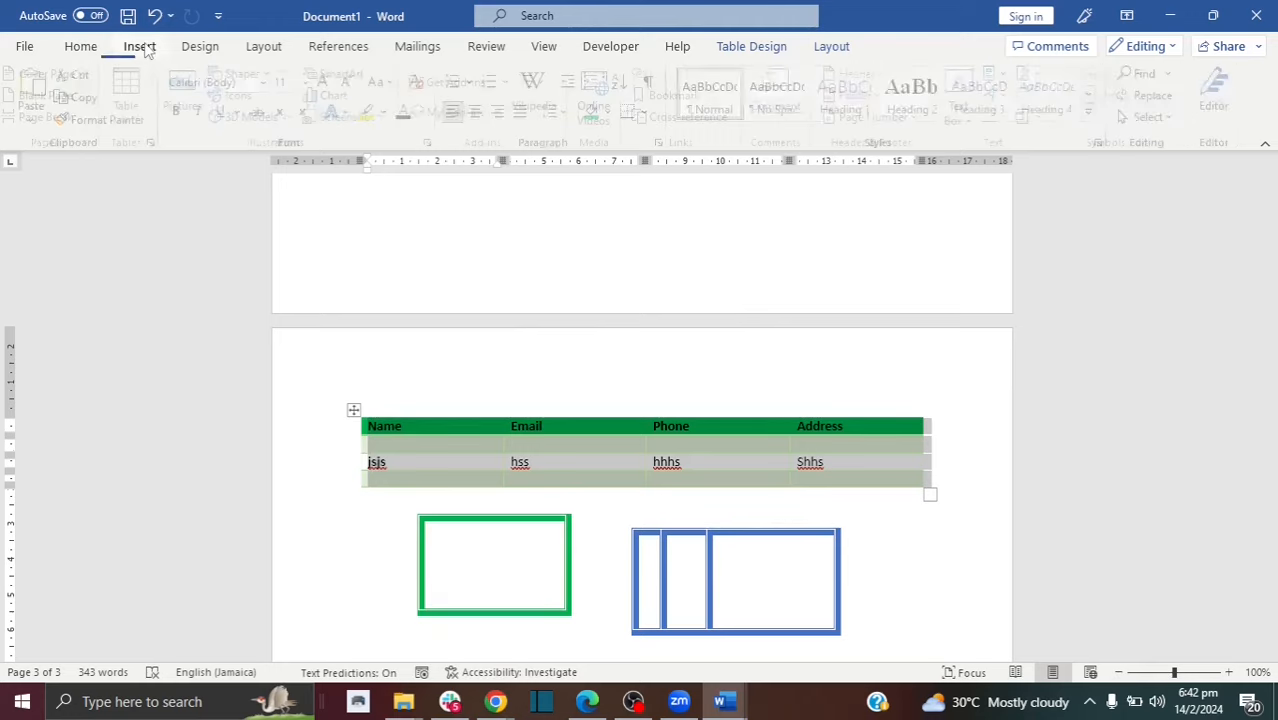
double_click(759, 320)
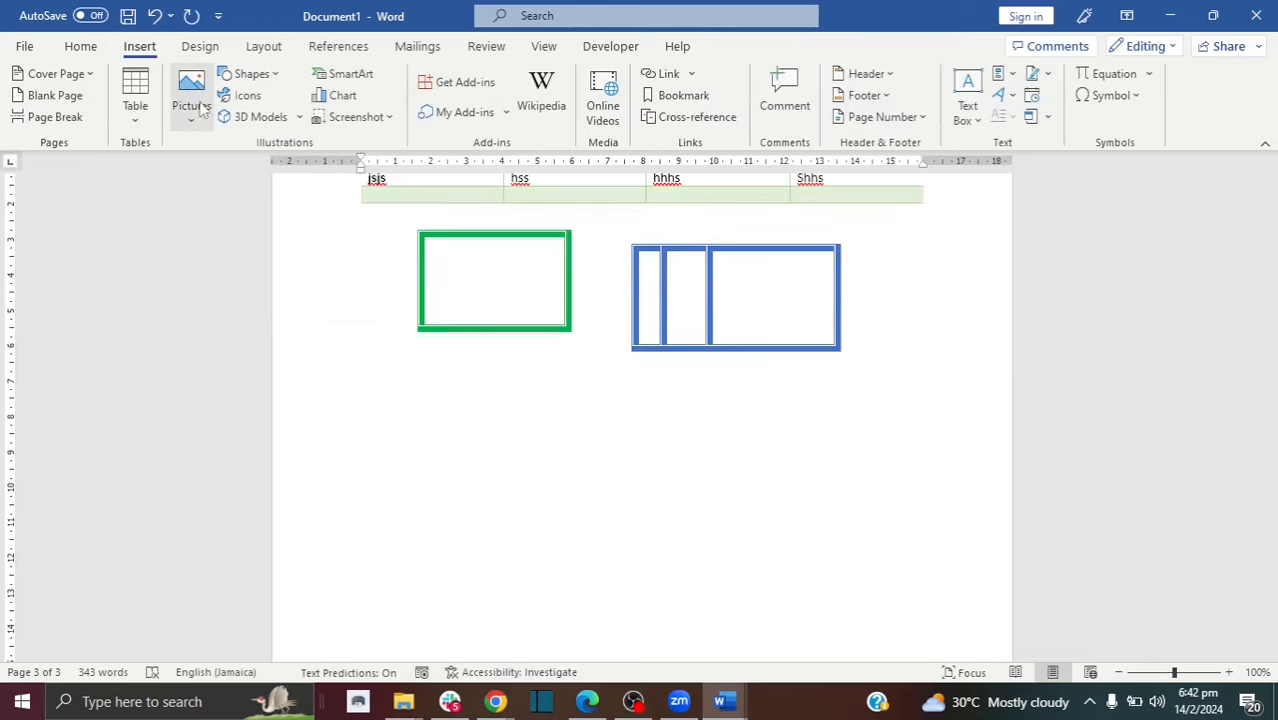
left_click(192, 105)
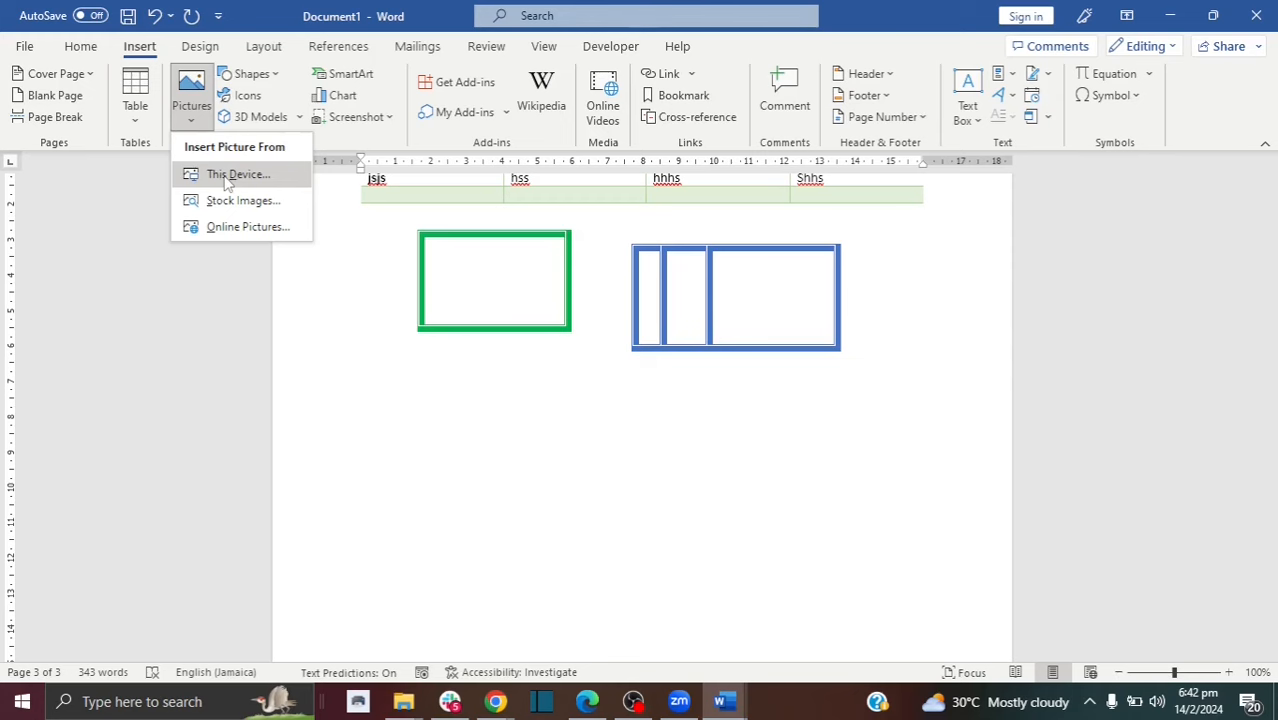
left_click(227, 175)
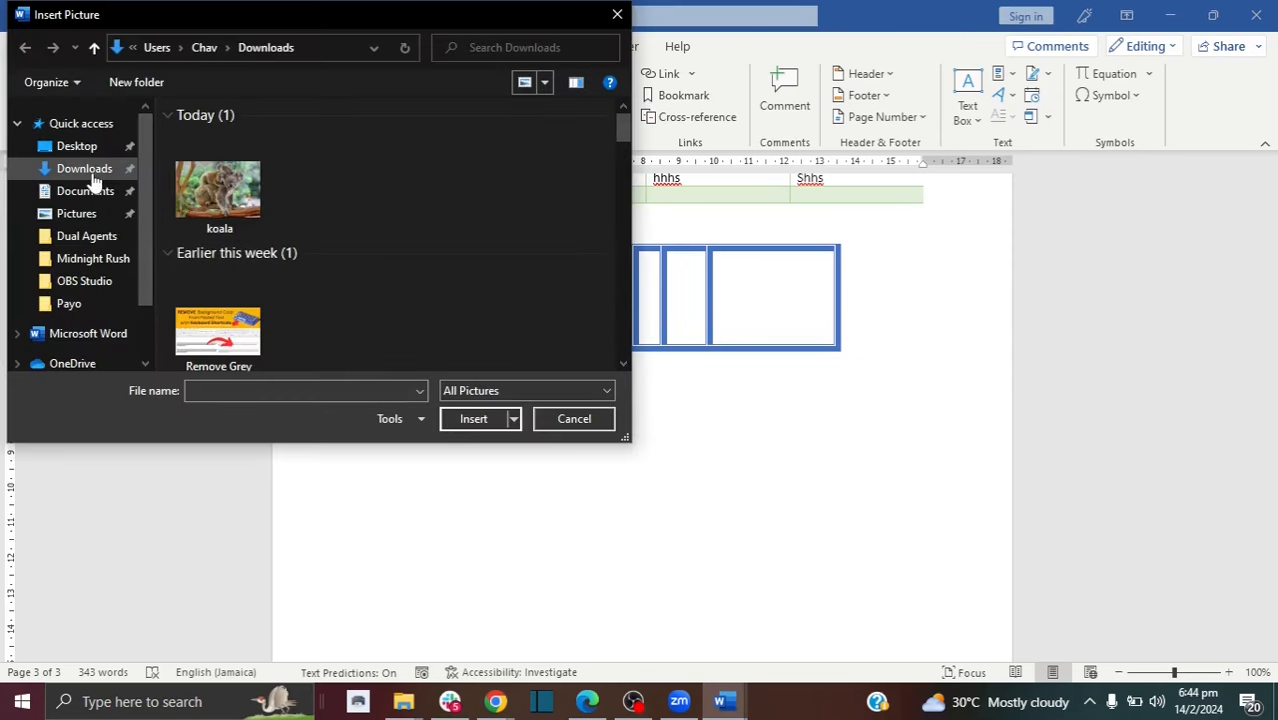
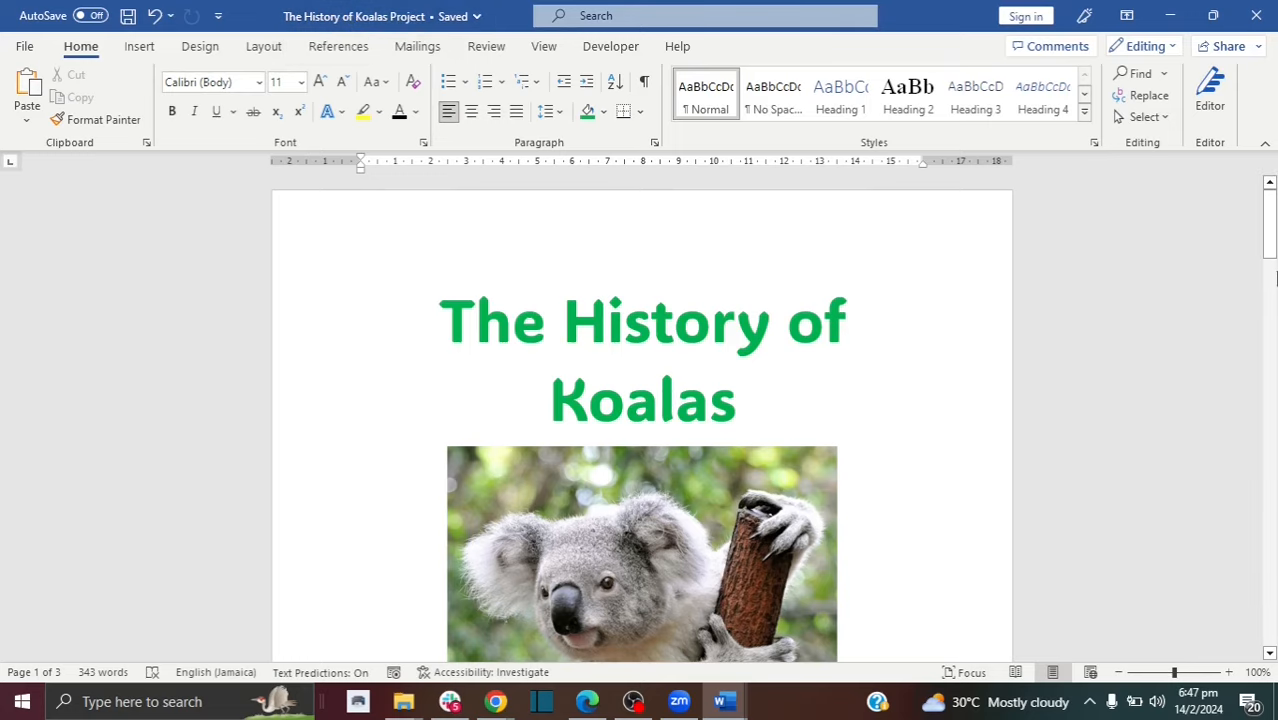
- Add the sample text "hdhhdh" after the paragraph ending "they need from gum leaves." under Project Tip
left_click_drag(1268, 255, 1268, 391)
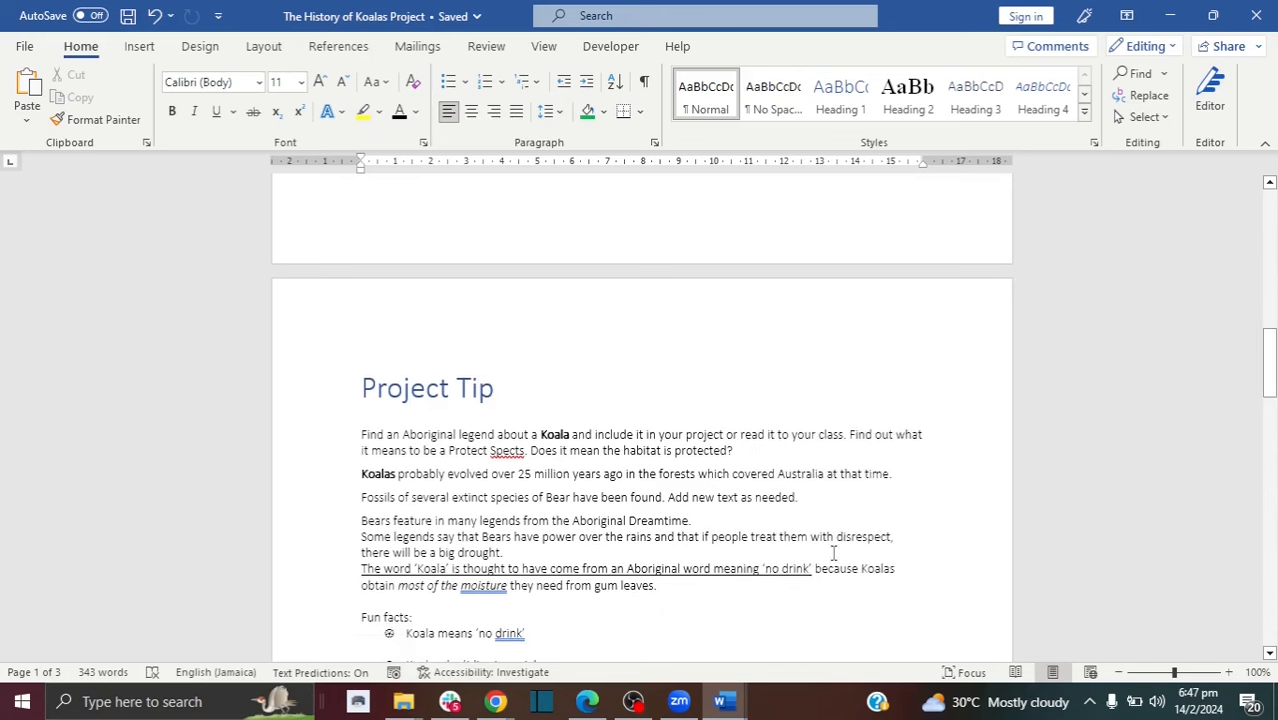
left_click(711, 587)
type("hdhhdh")
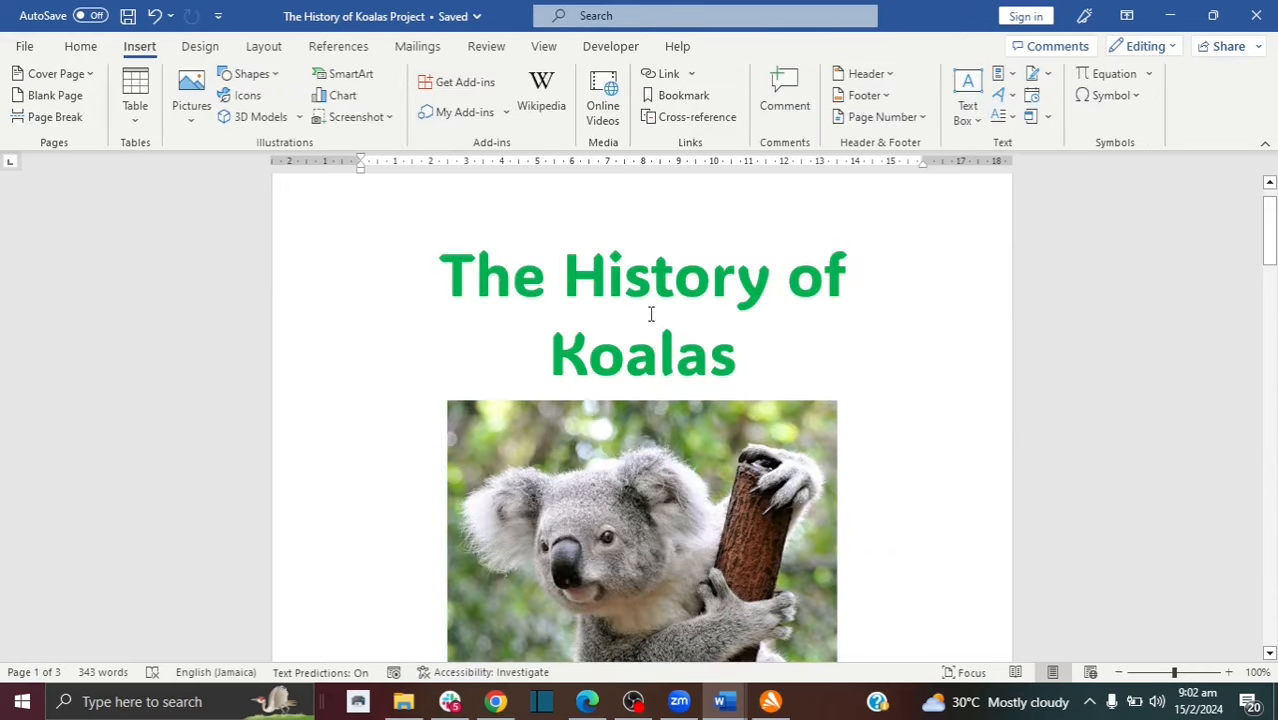
- Add page numbers at the bottom of the pages in the Plain Number 3 layout and return to the body text
mouse_move(1270, 238)
left_mouse_down()
mouse_move(1272, 290)
mouse_move(1270, 228)
left_mouse_up()
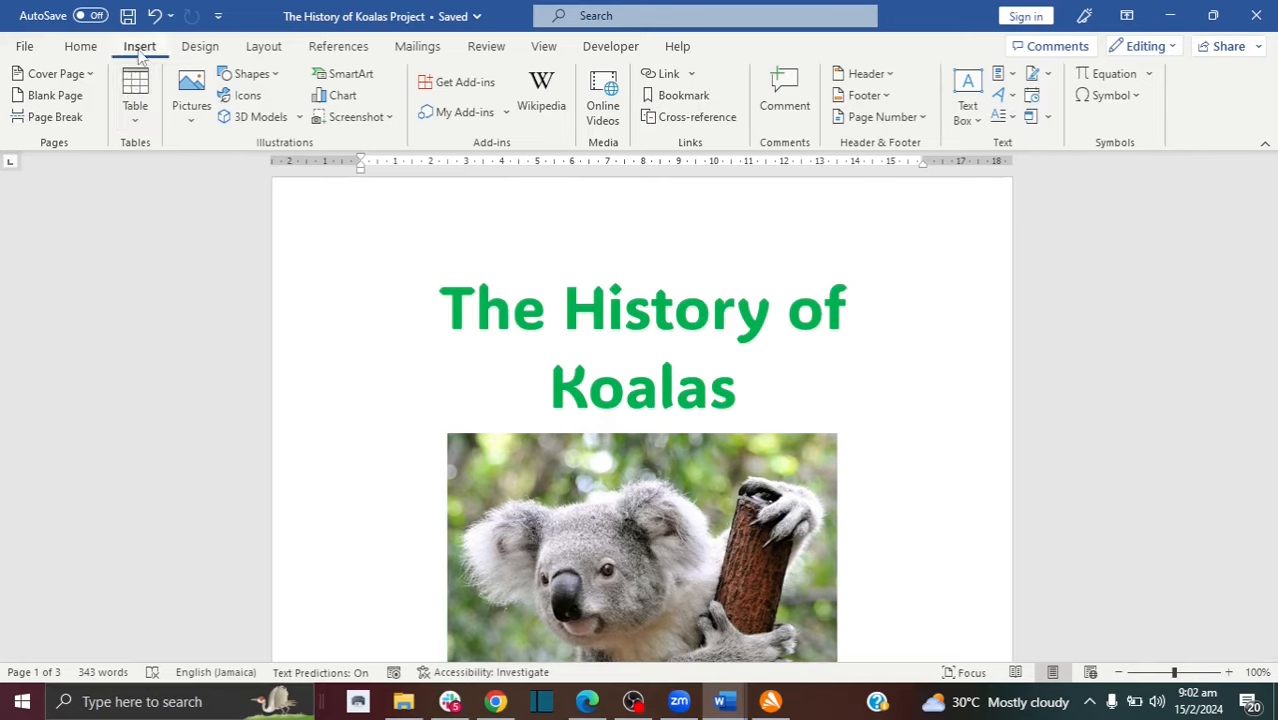
left_click(916, 118)
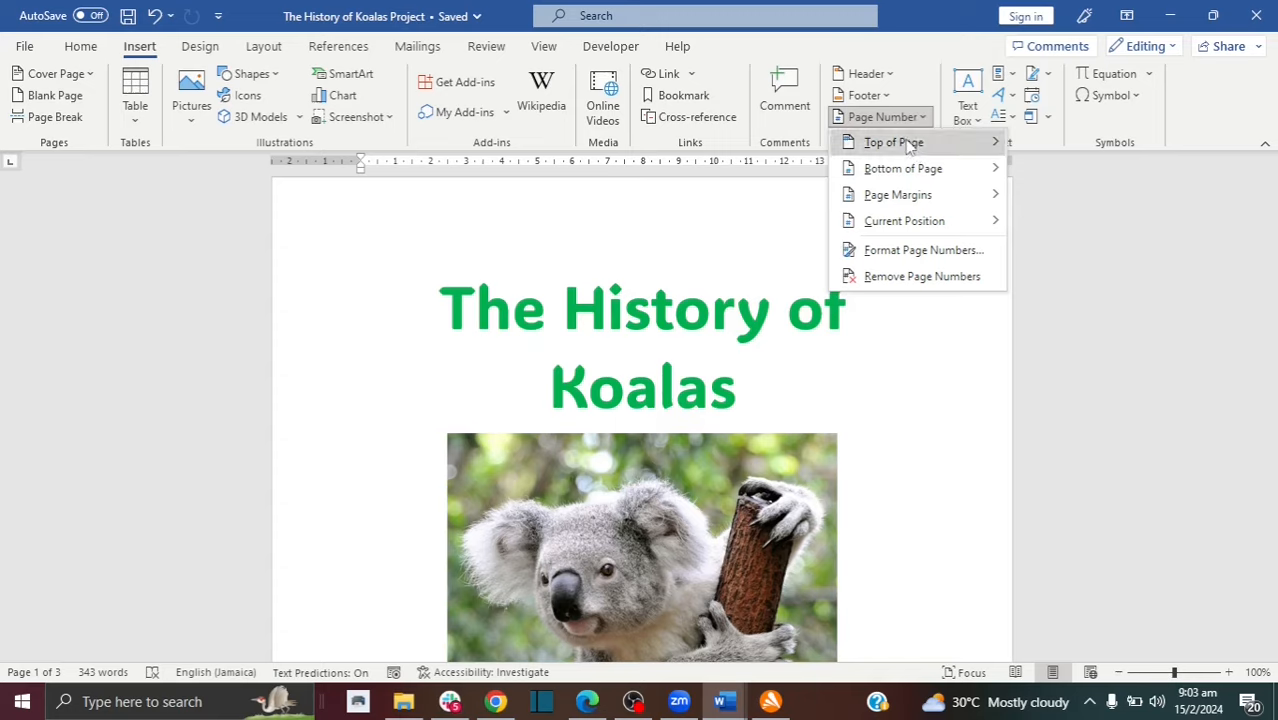
mouse_move(909, 147)
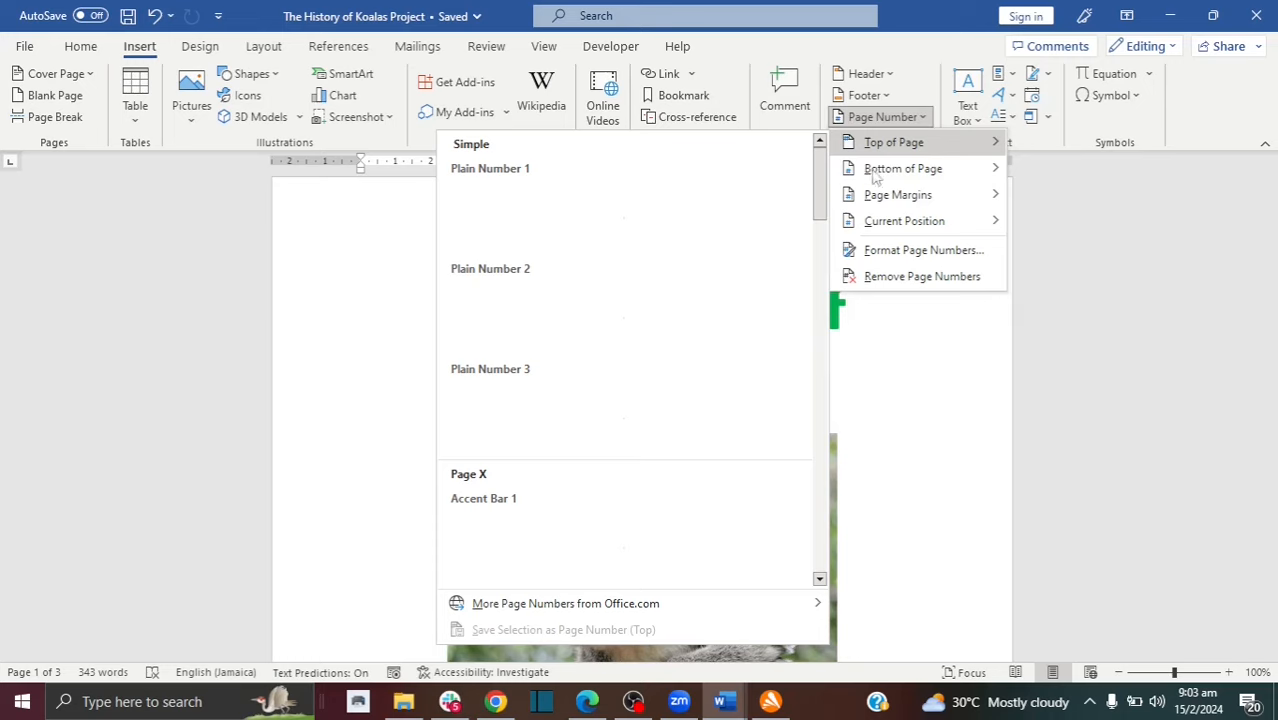
mouse_move(880, 178)
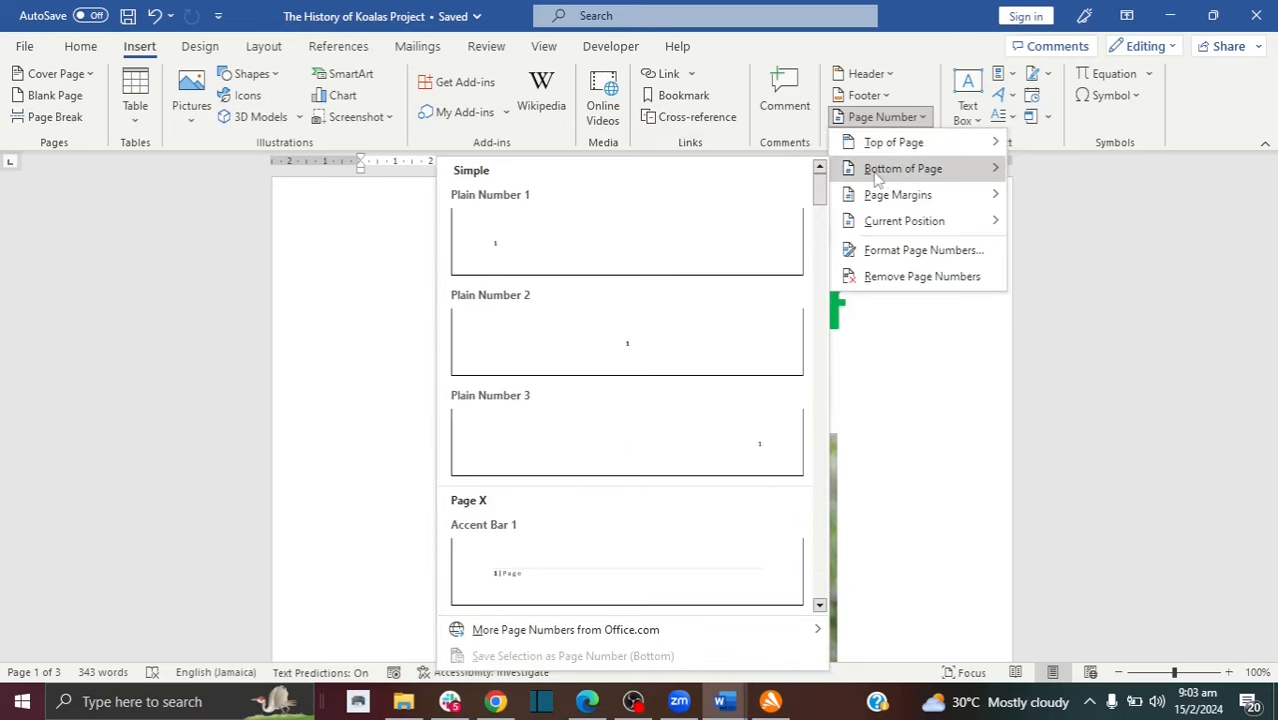
left_click(761, 455)
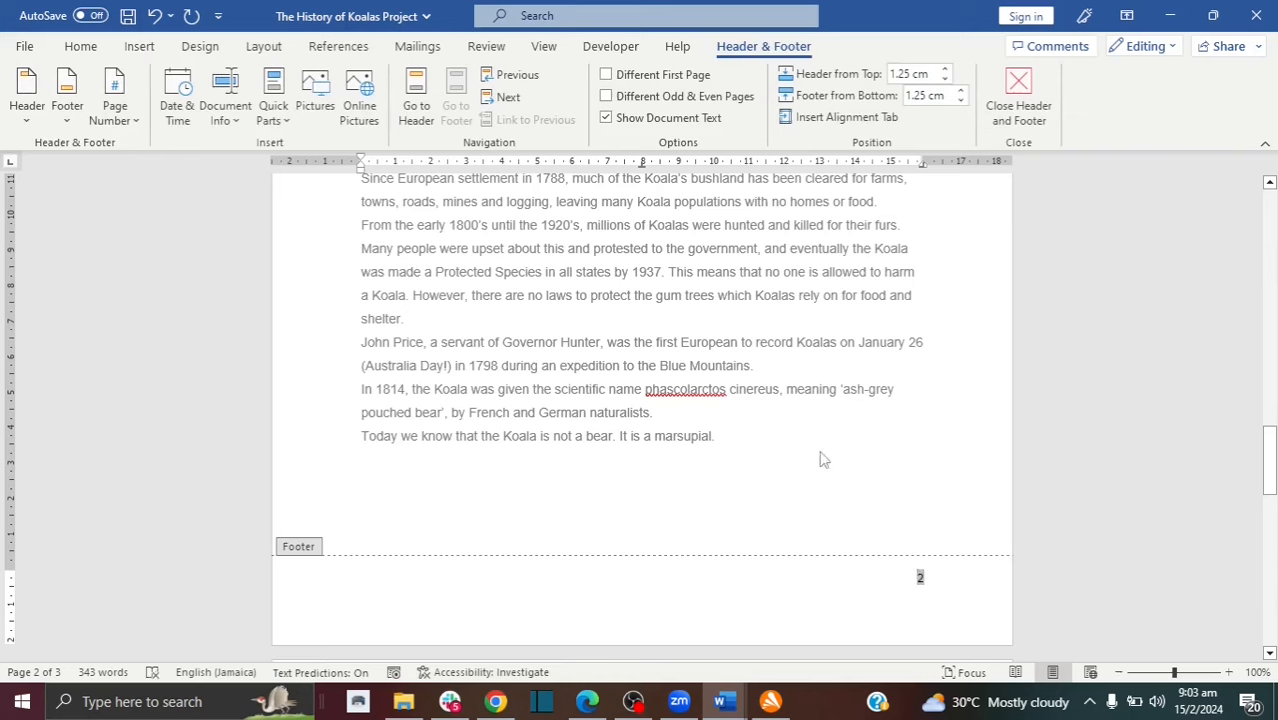
triple_click(683, 422)
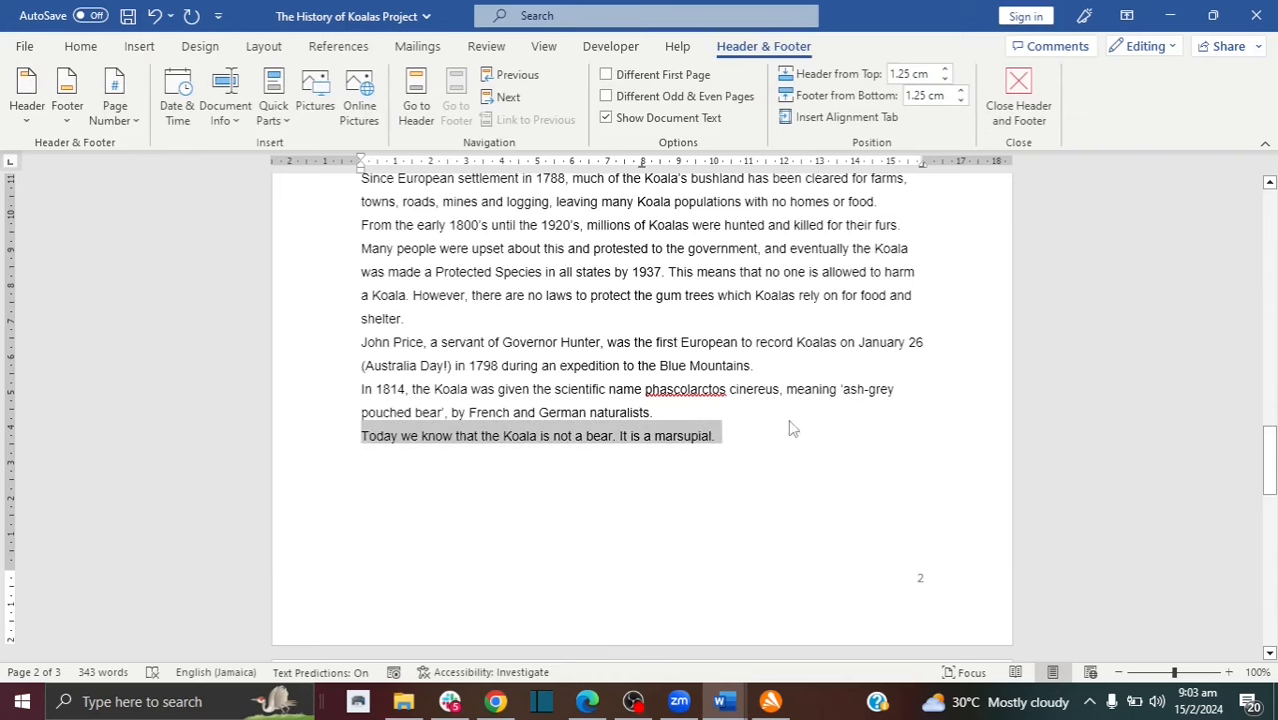
left_click(922, 585)
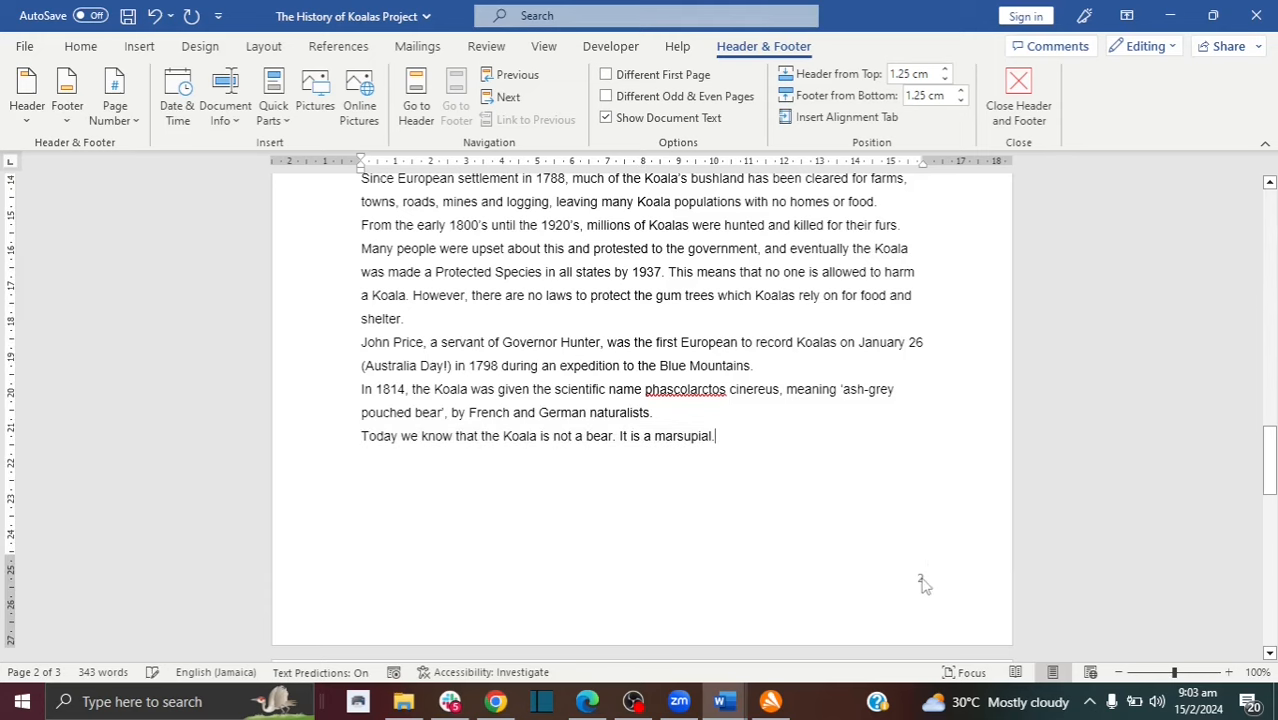
- Check the page numbers in the footers of the title page and the Project Tip page
left_click_drag(1271, 445, 1254, 267)
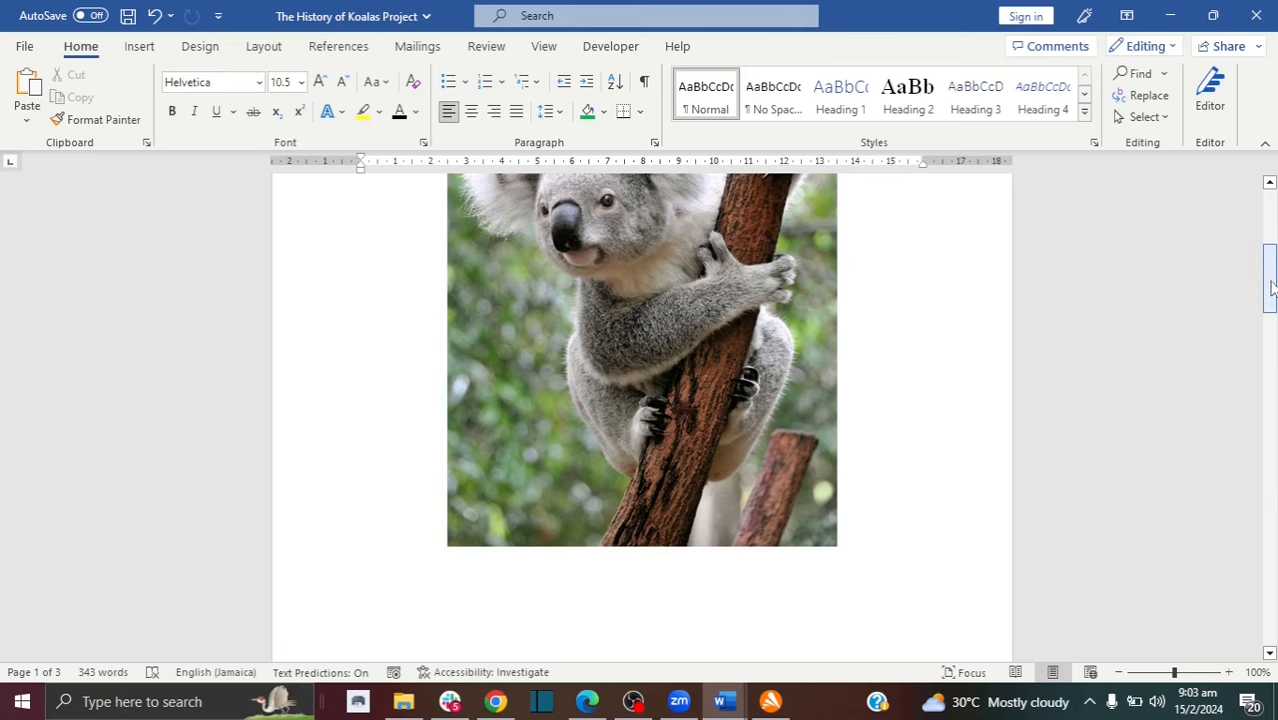
left_click_drag(1272, 290, 1272, 268)
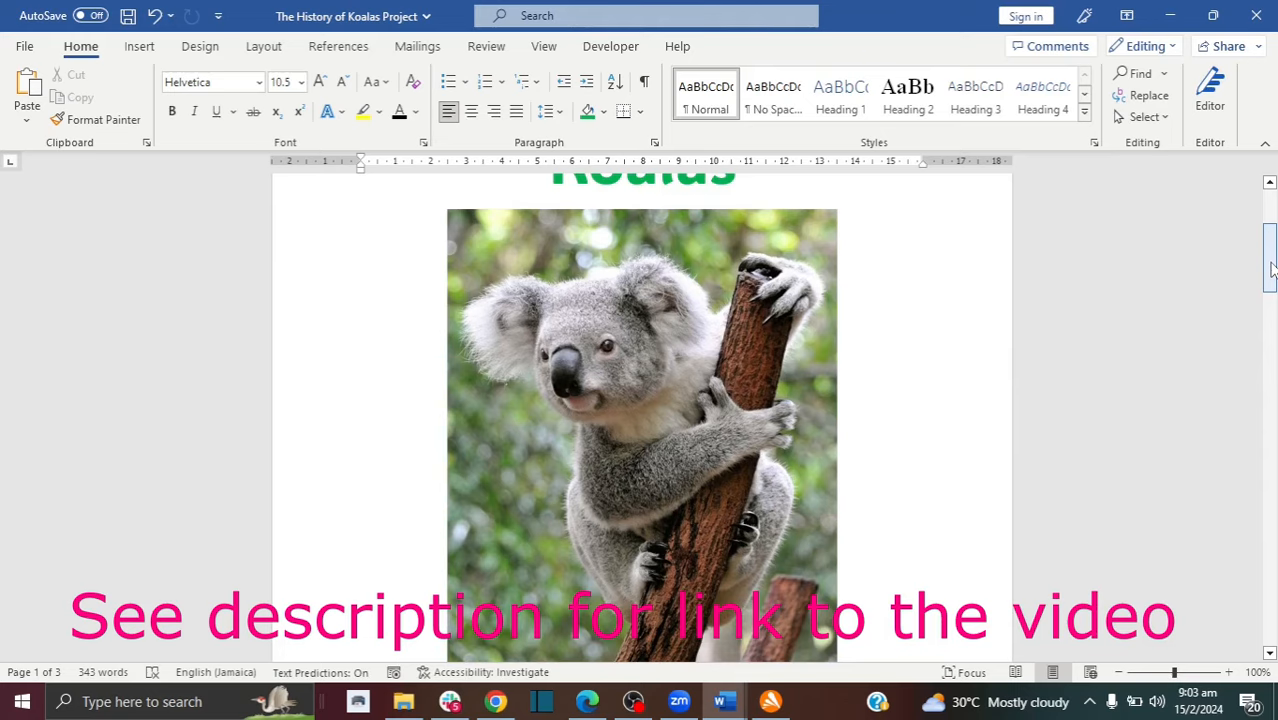
left_click_drag(1272, 268, 1272, 330)
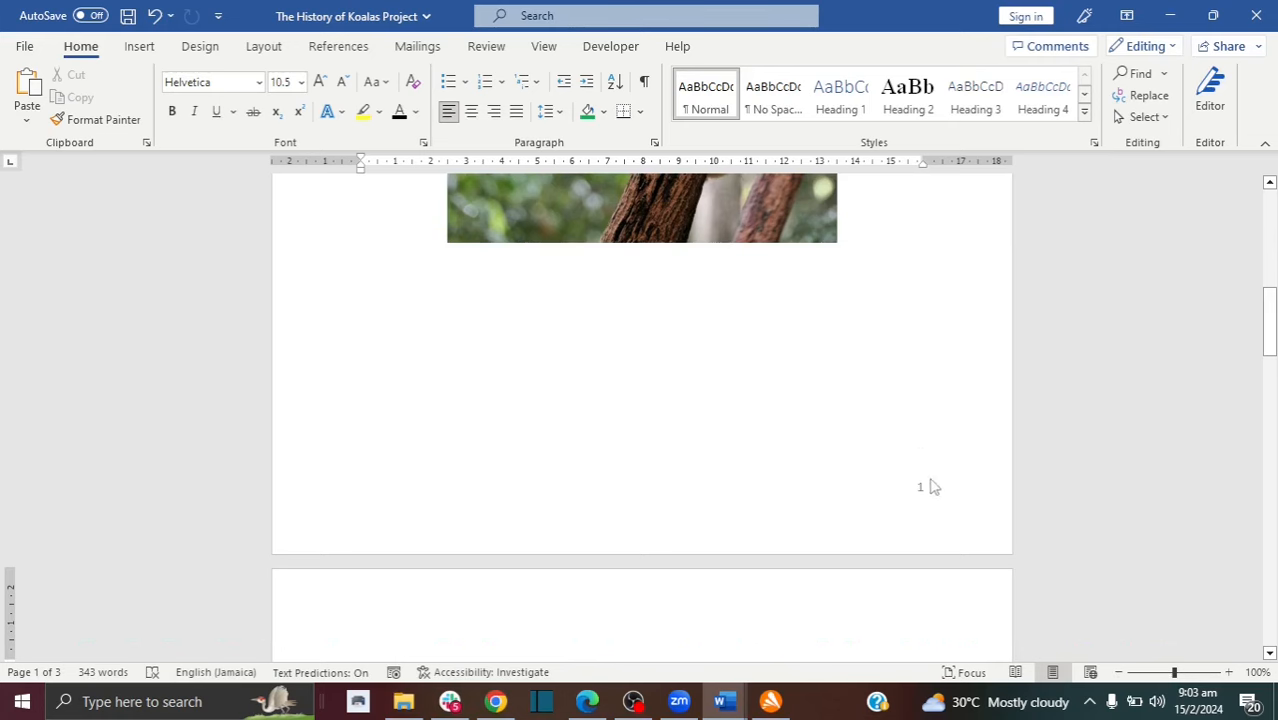
left_click_drag(1270, 340, 1272, 497)
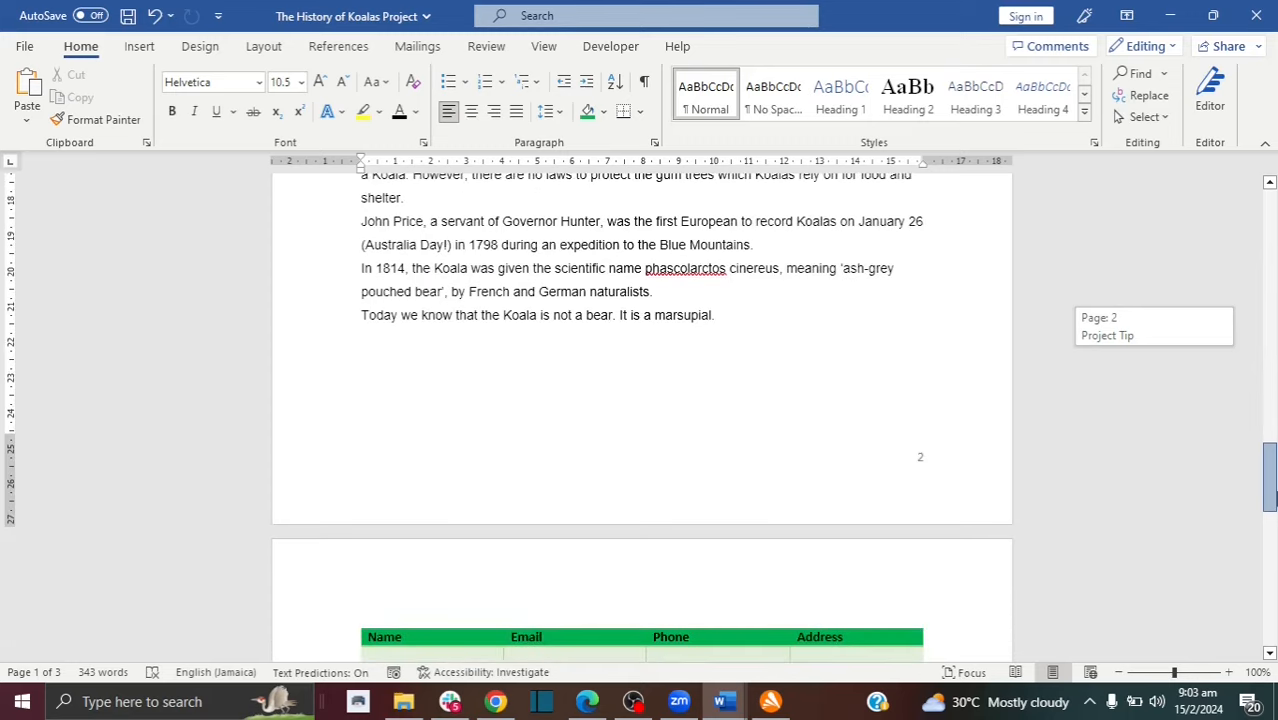
left_click(896, 442)
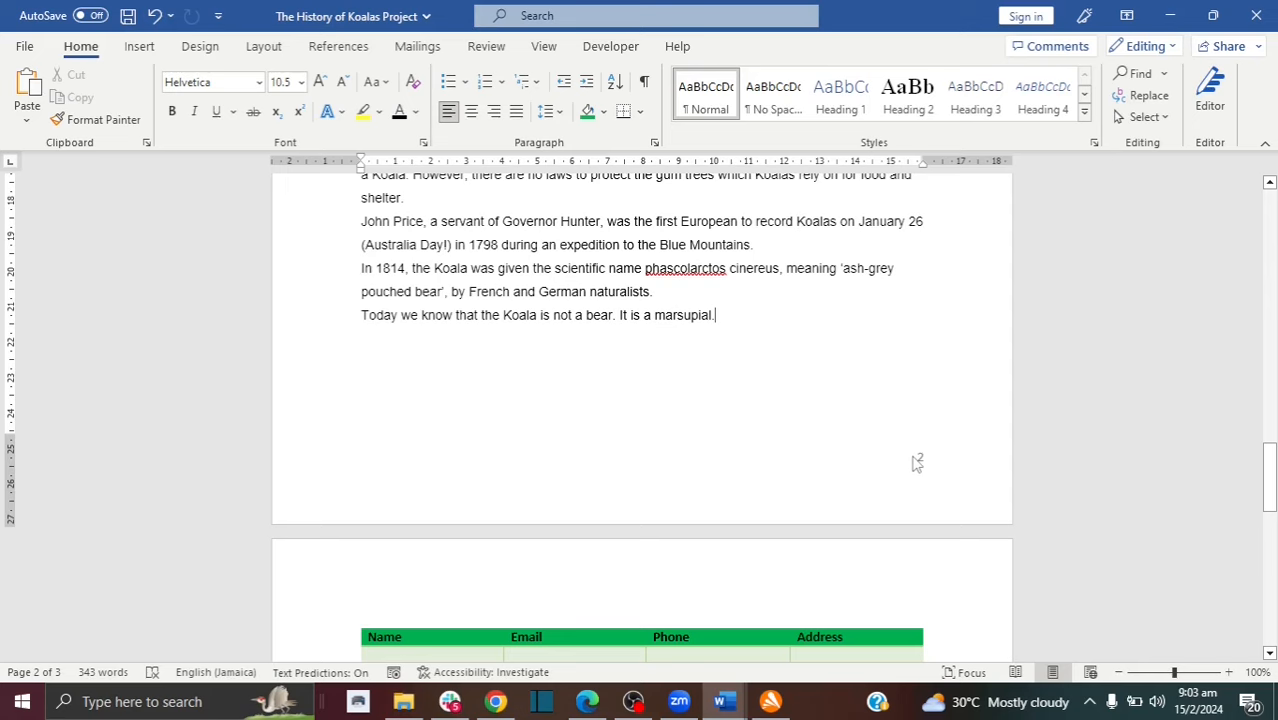
scroll(550, 335, "up", 12)
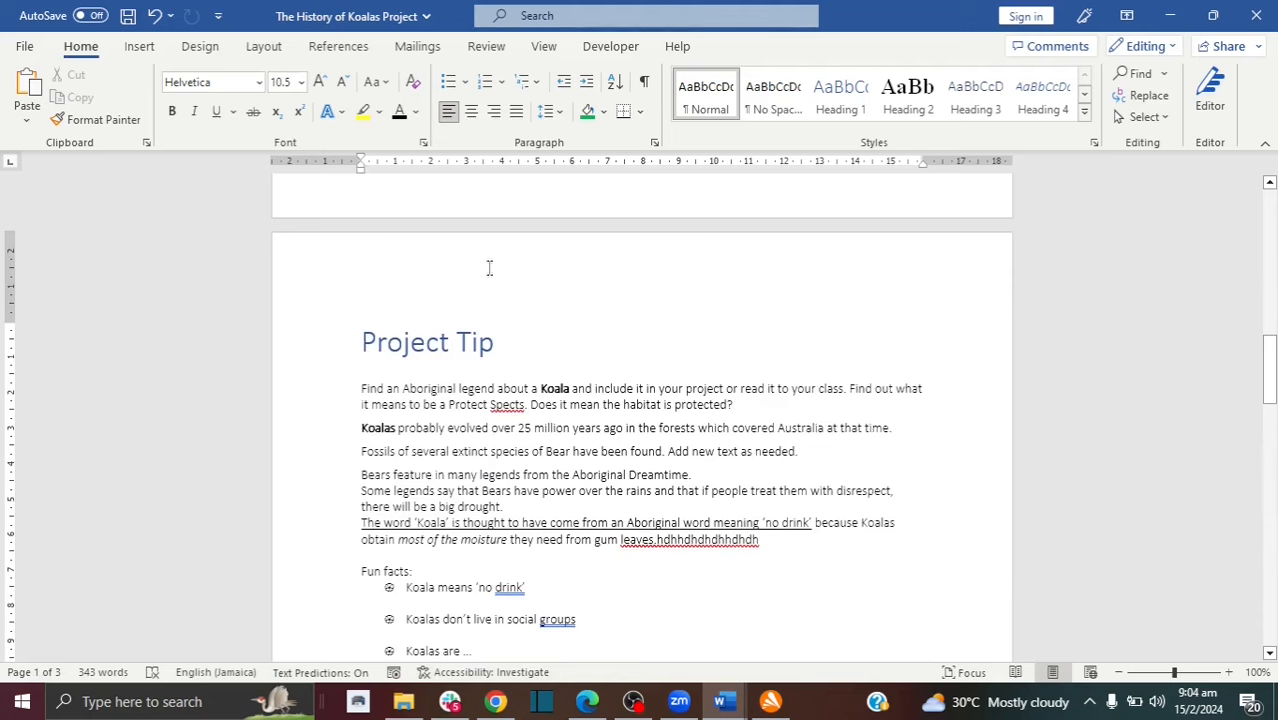
left_click_drag(1270, 370, 1270, 485)
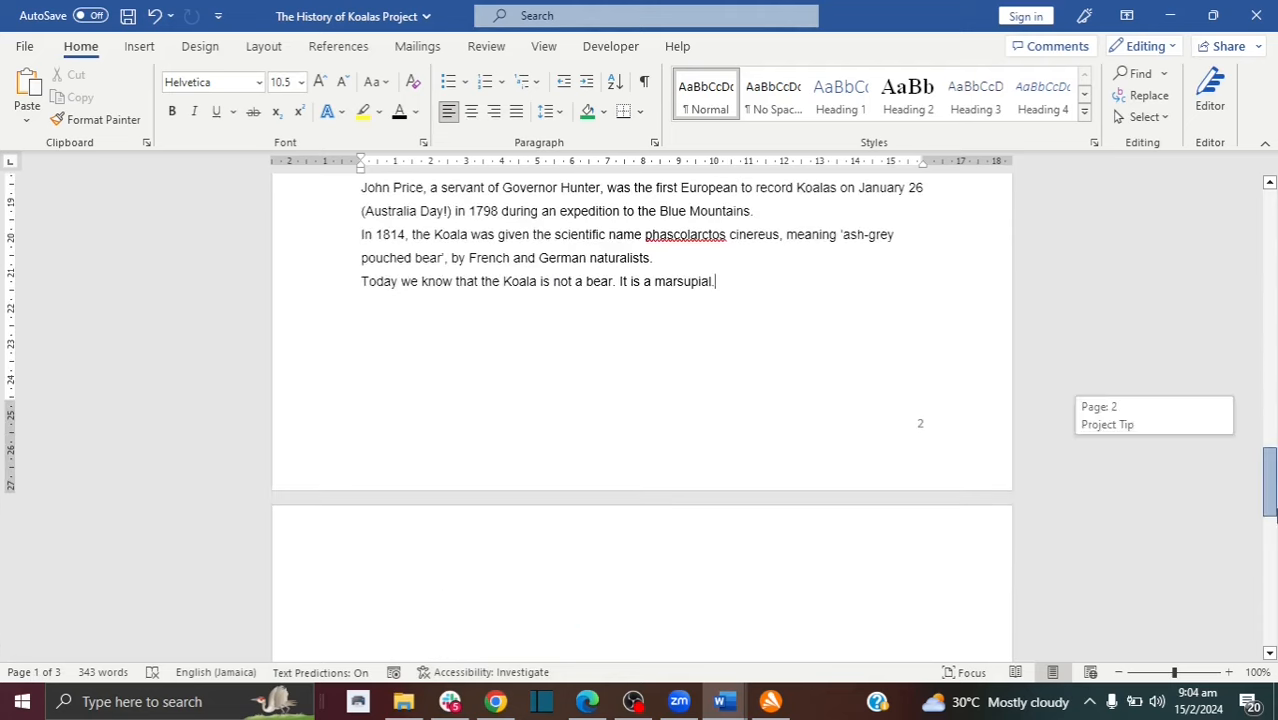
- Insert a header in the Blank layout with the text "The History of Koalas" and return to the body text
left_click(662, 452)
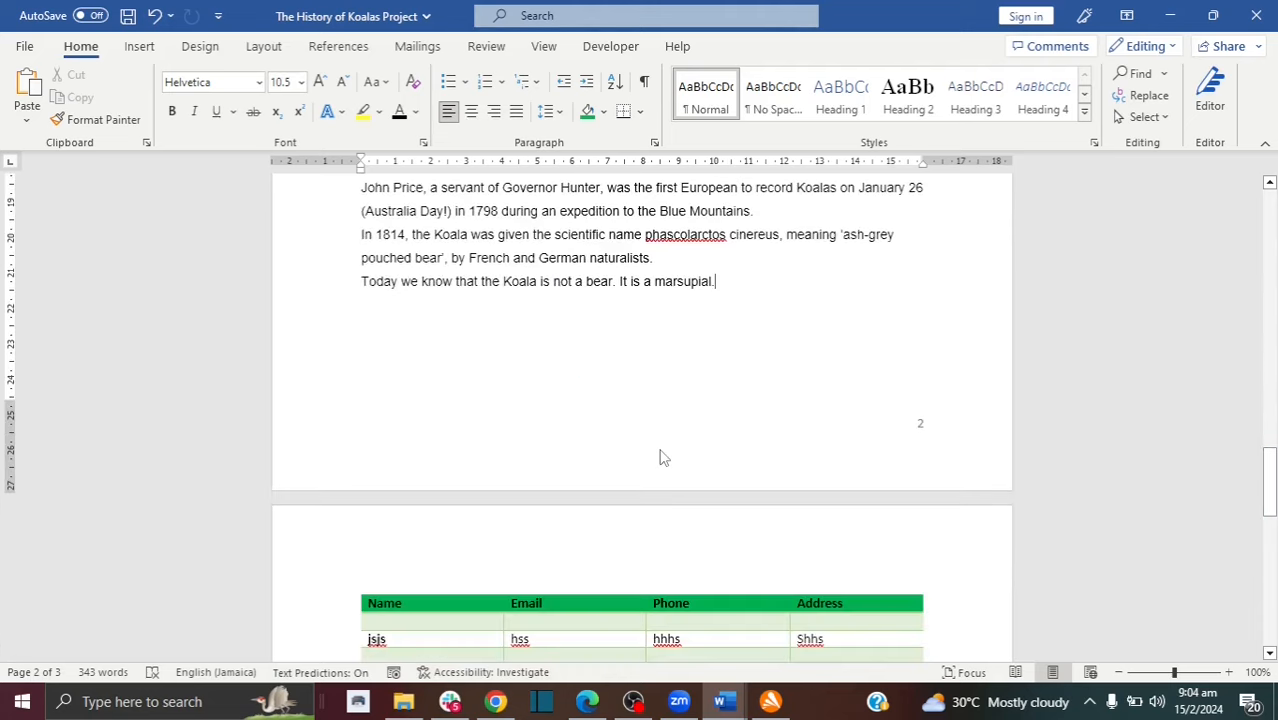
left_click(139, 47)
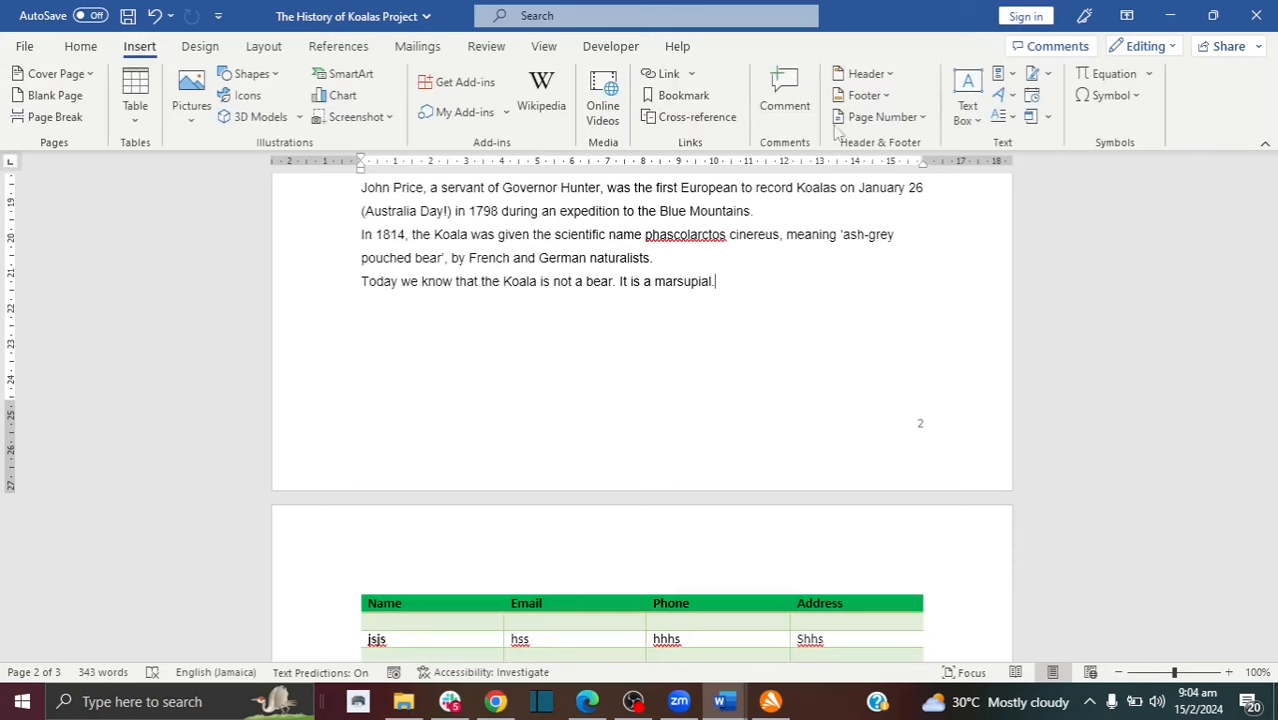
left_click(892, 80)
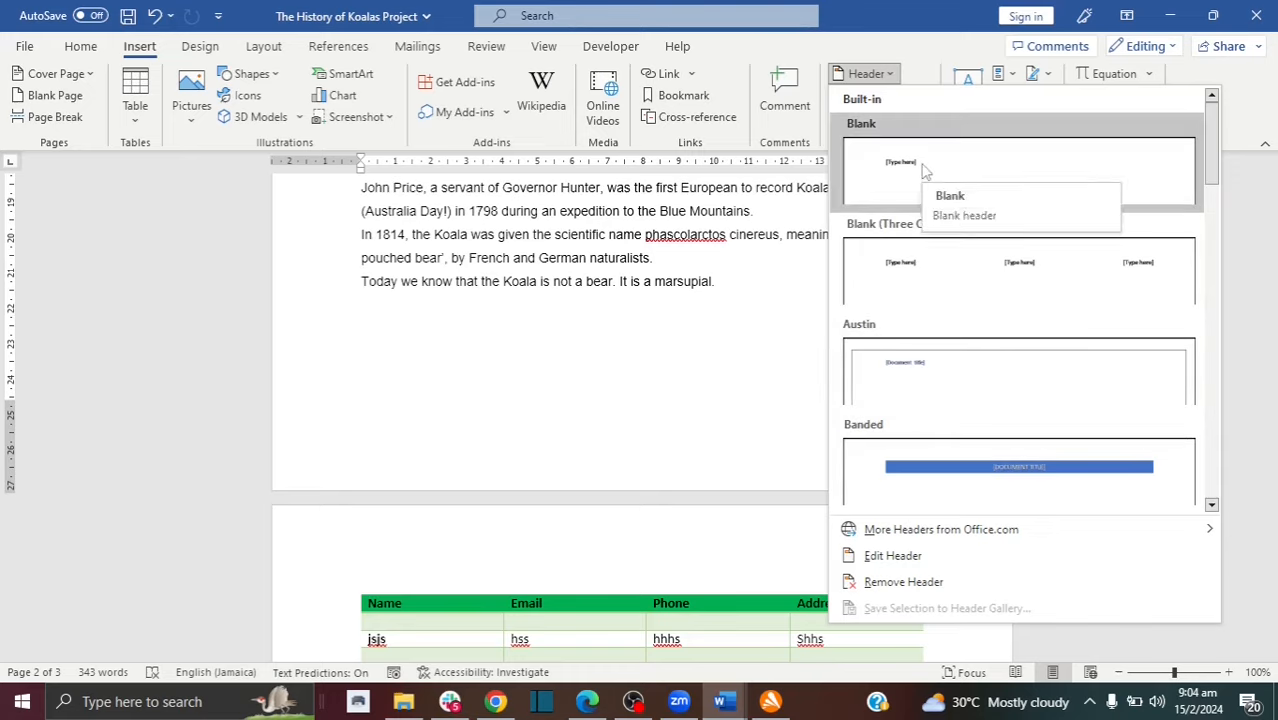
left_click(925, 172)
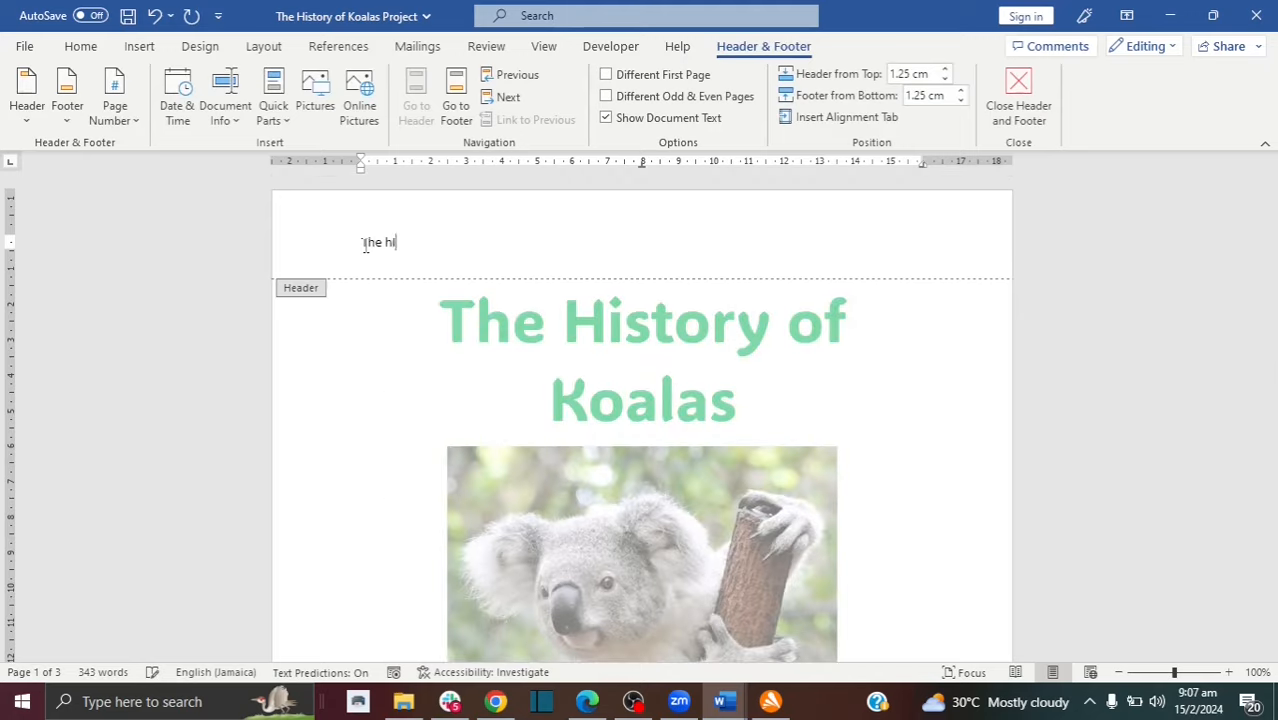
type("he History of Koalas")
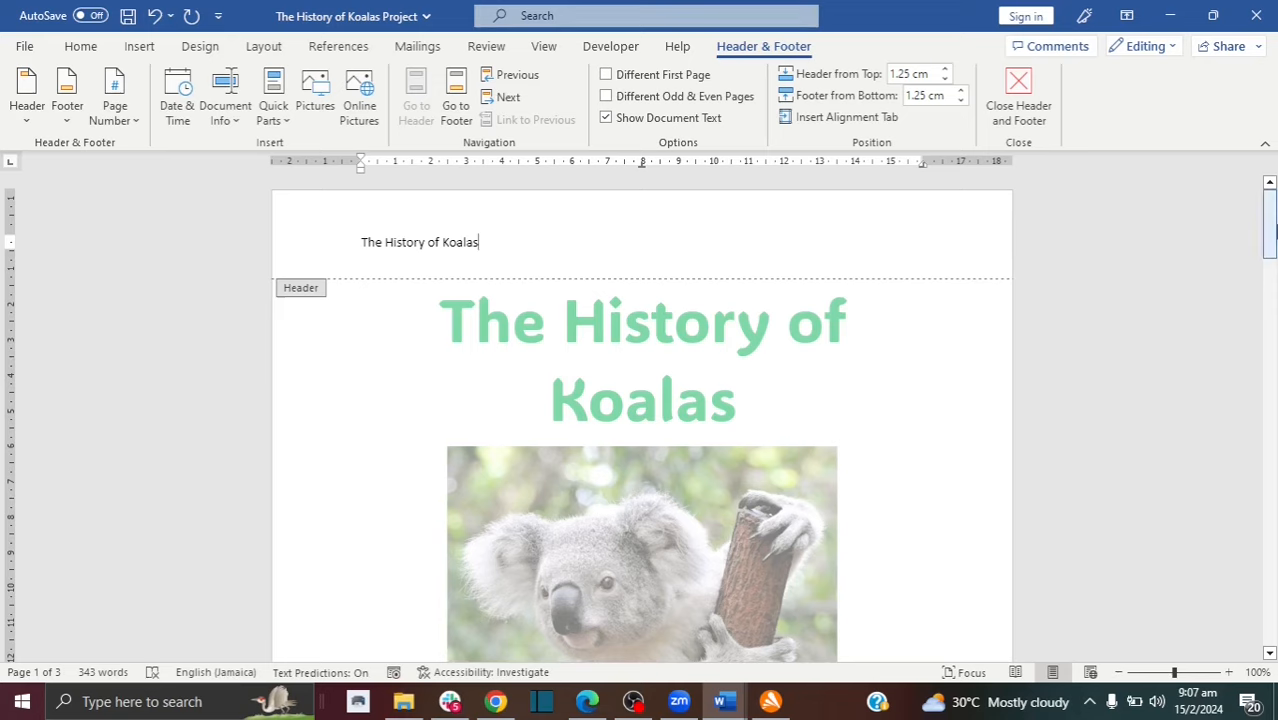
left_click_drag(1270, 228, 1270, 366)
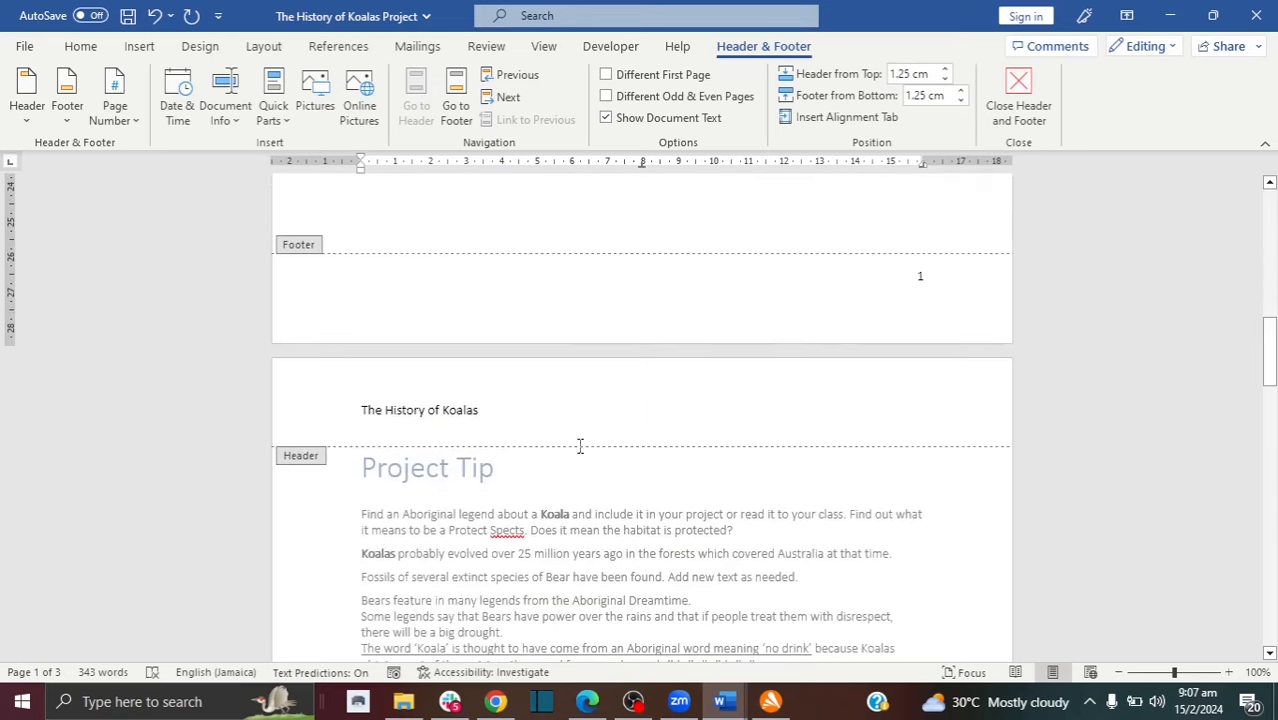
left_click_drag(1270, 376, 1272, 400)
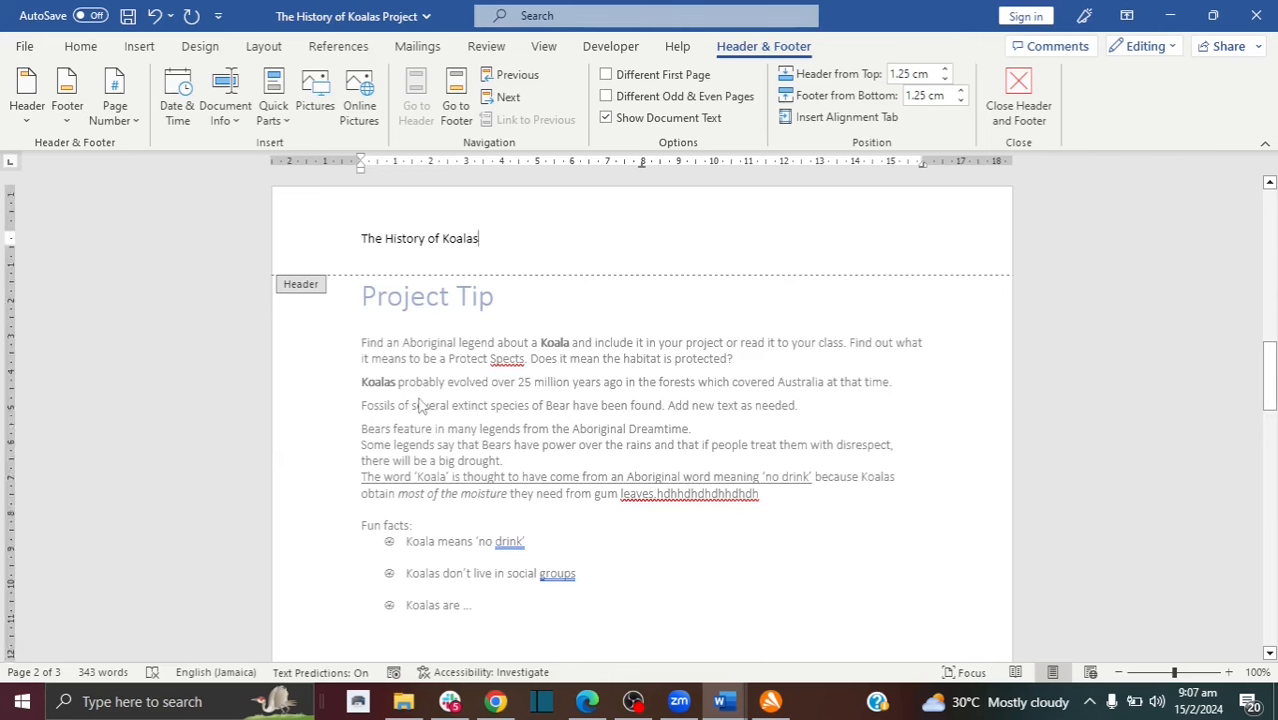
double_click(420, 405)
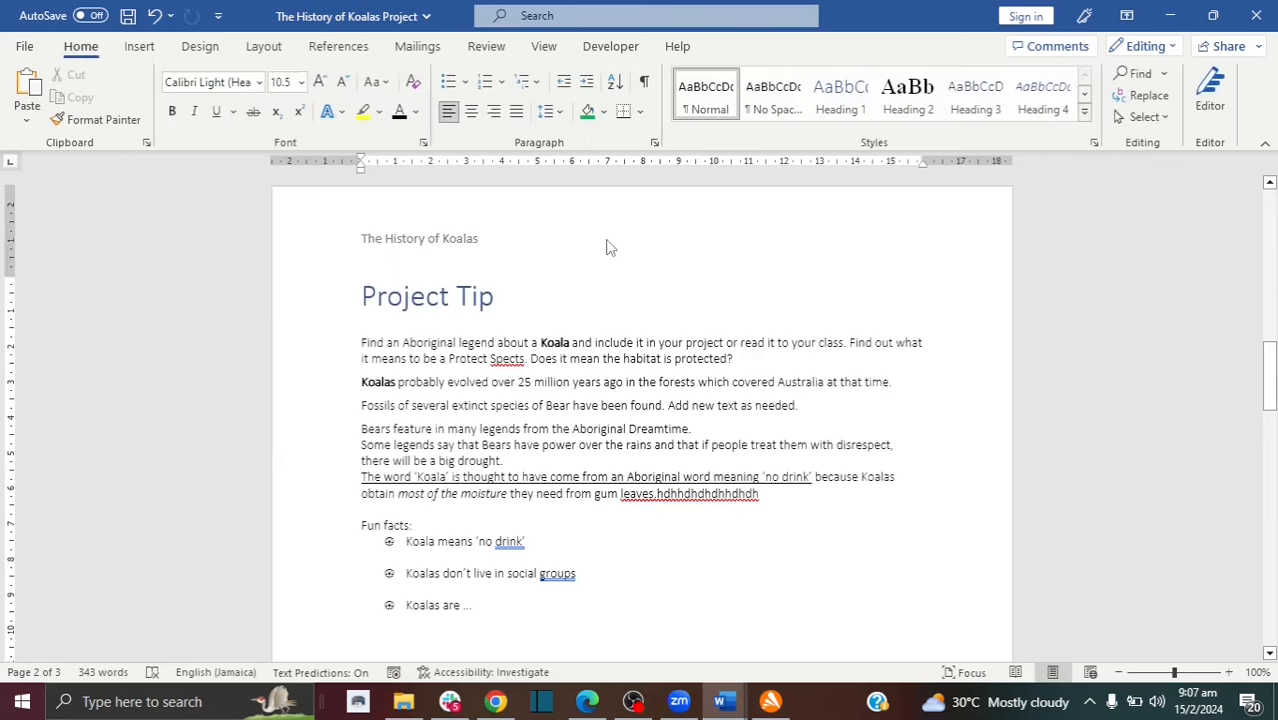
- Reopen the header for editing and turn on a different header and footer for the first page
mouse_move(1268, 380)
left_mouse_down()
mouse_move(1266, 231)
mouse_move(1270, 513)
mouse_move(1269, 245)
mouse_move(1271, 372)
left_mouse_up()
double_click(430, 397)
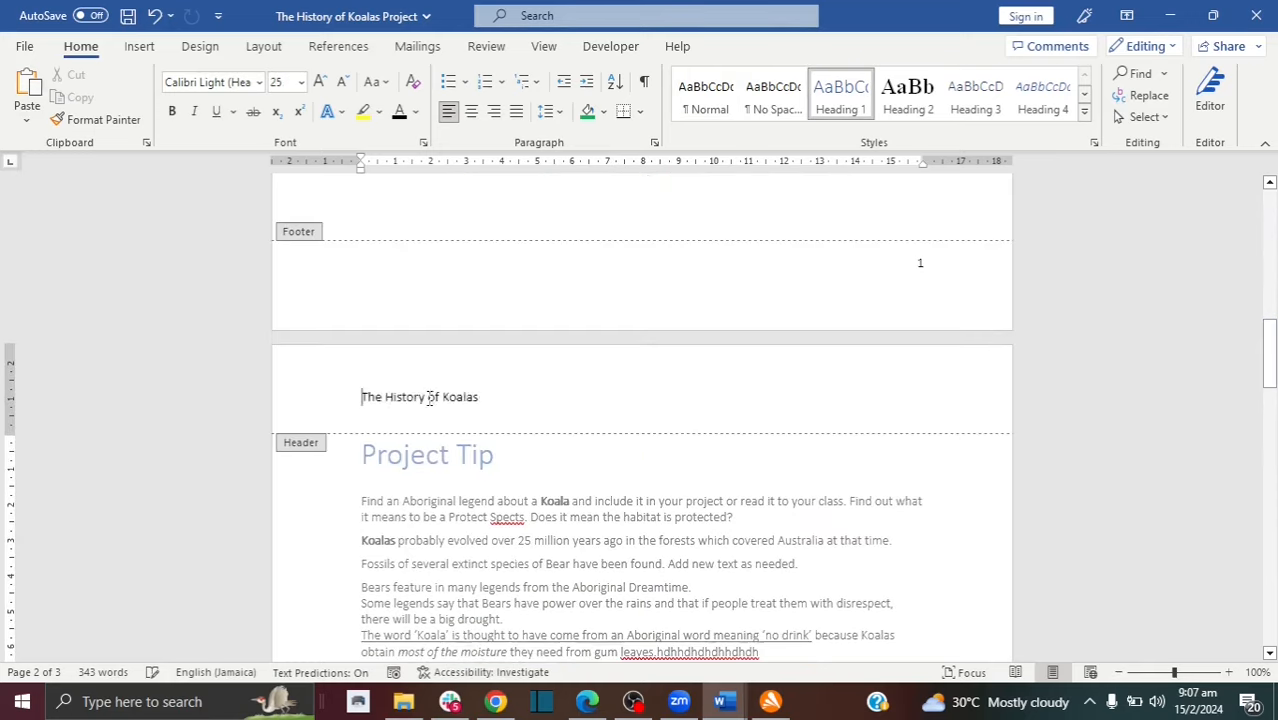
triple_click(430, 397)
left_click_drag(1274, 350, 1274, 205)
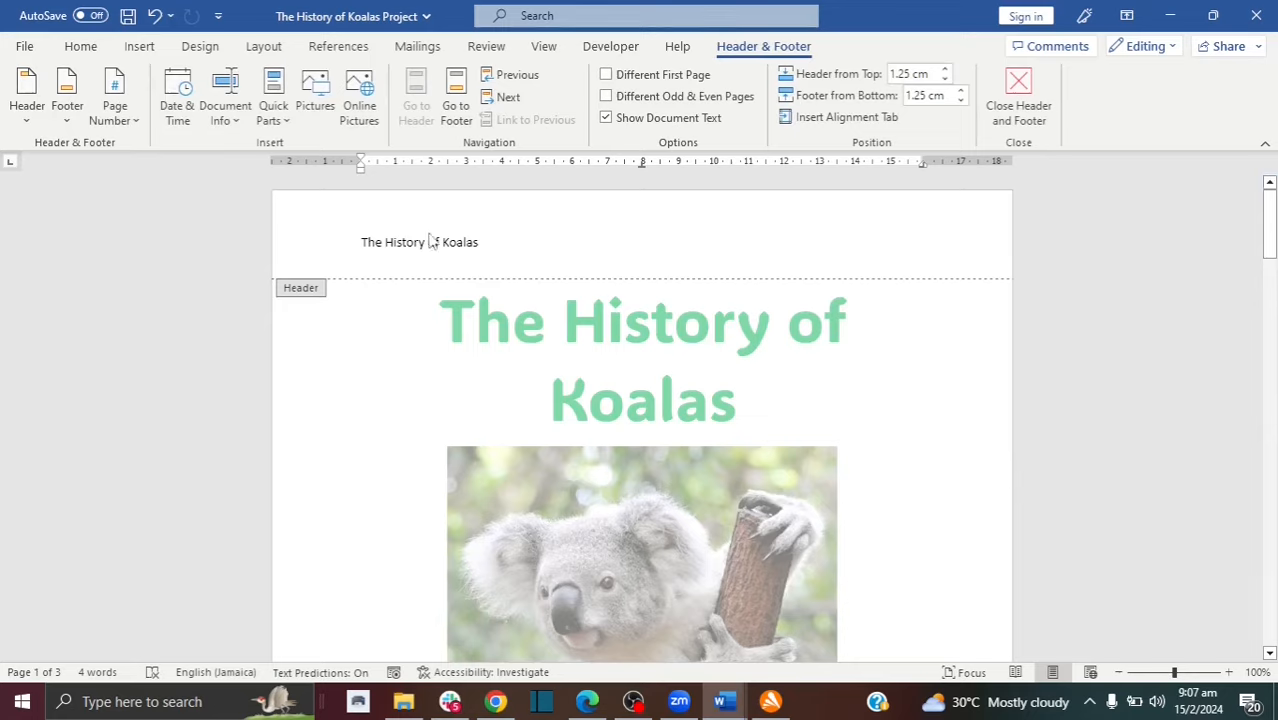
left_click(606, 75)
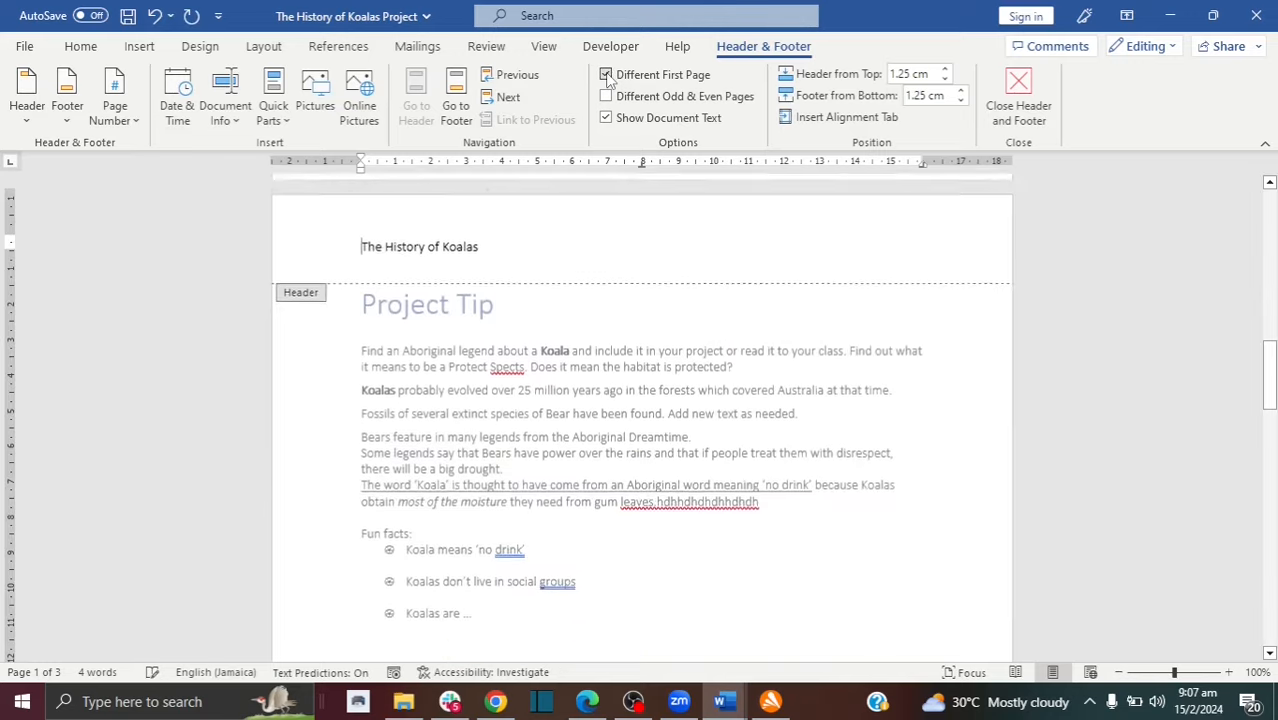
- Enter "Koalas" as the first-page header above the title and centre it
left_click_drag(1274, 358, 1274, 190)
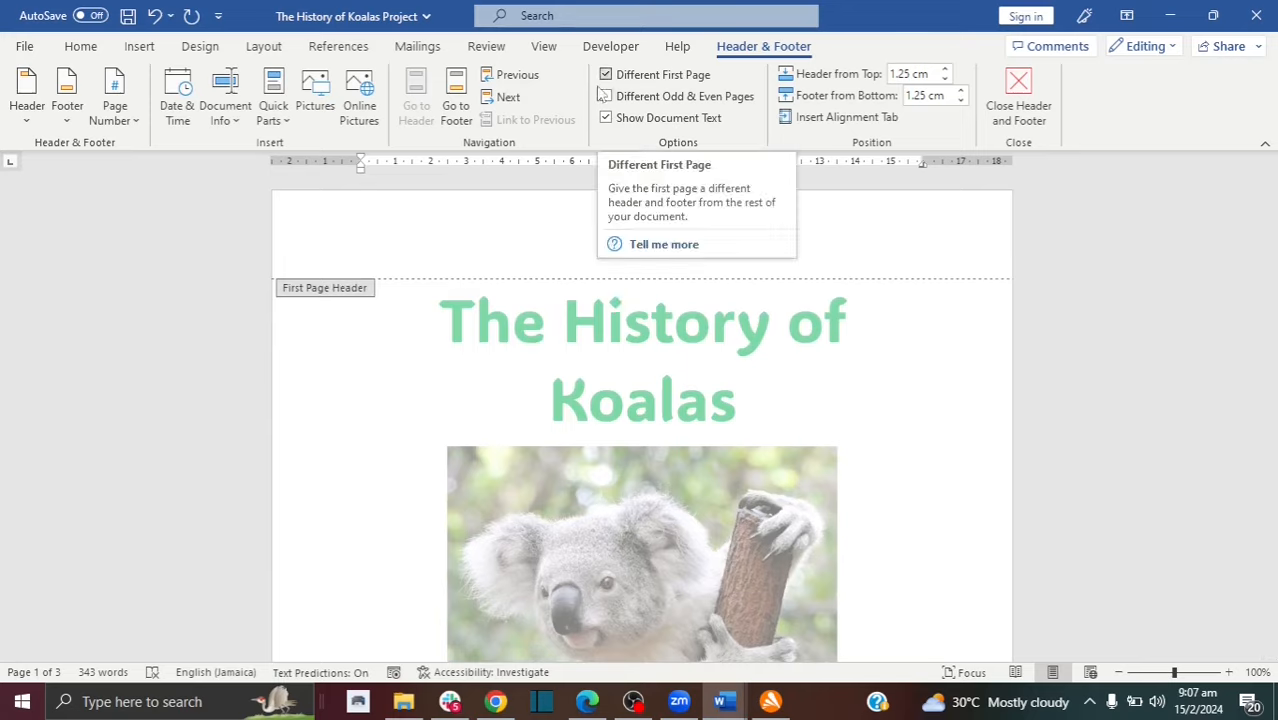
left_click(440, 234)
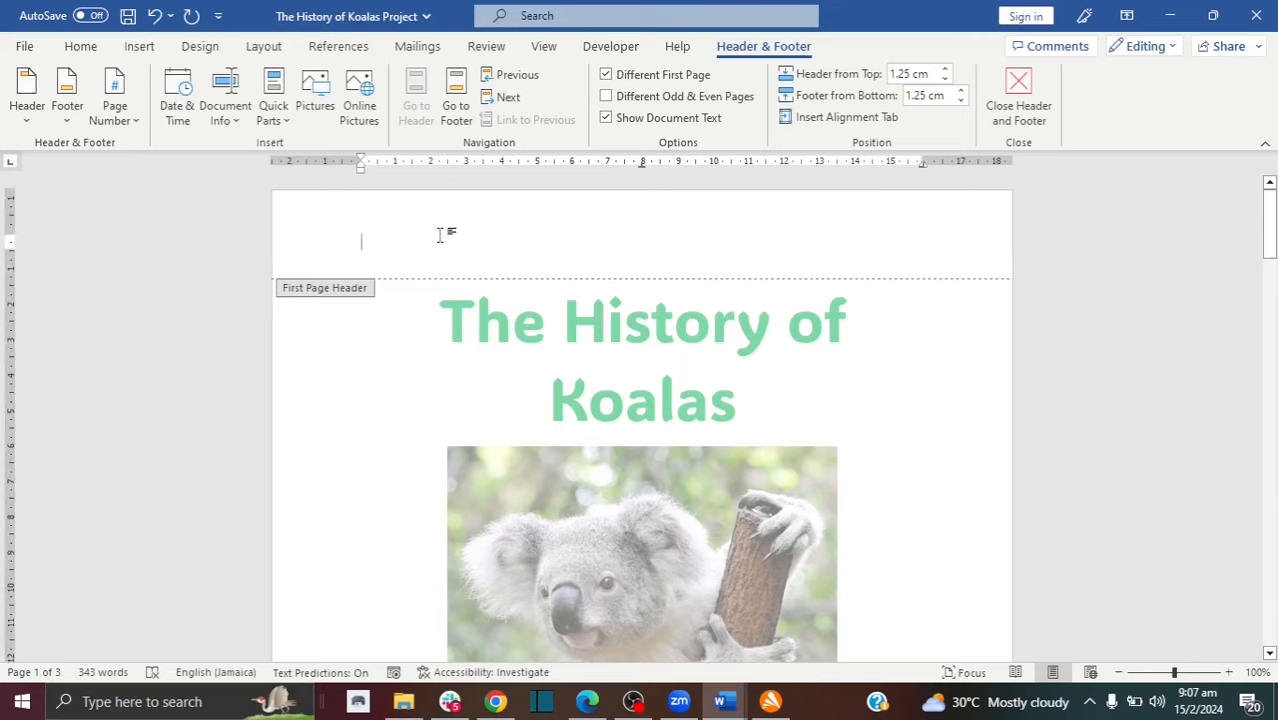
type("Ka")
key("BackSpace")
left_click_drag(1271, 242, 1269, 215)
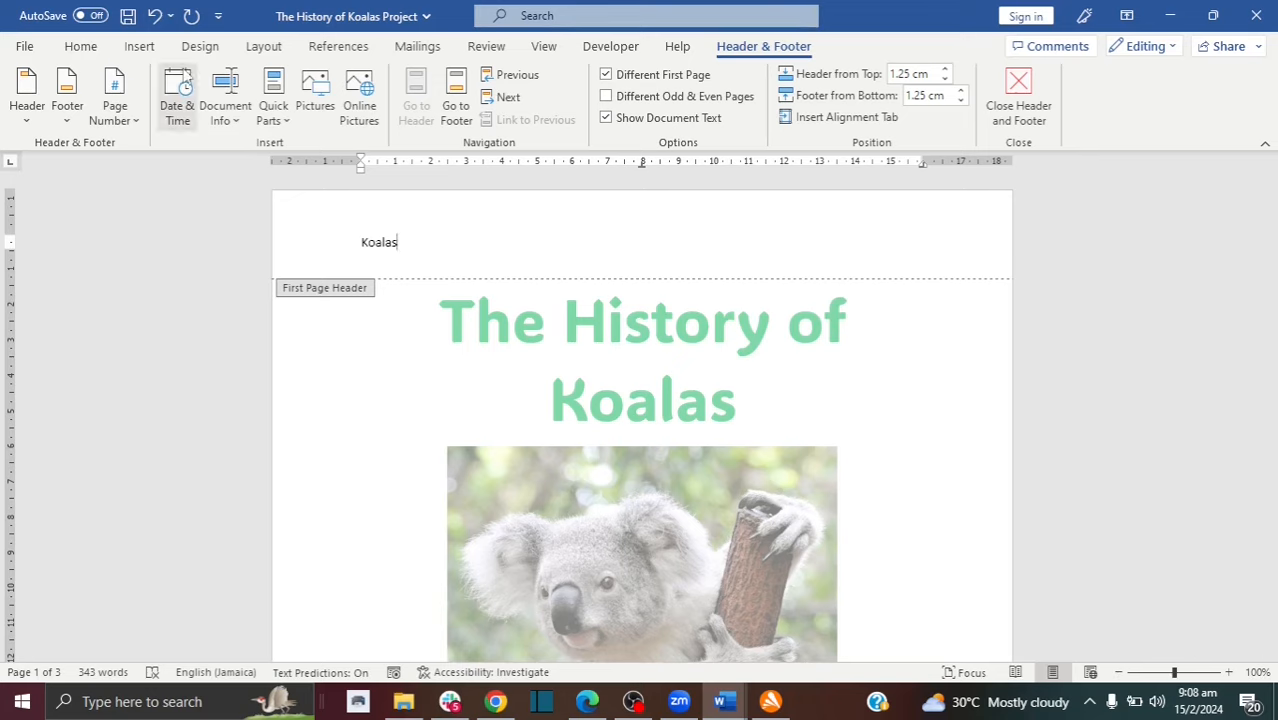
left_click(81, 46)
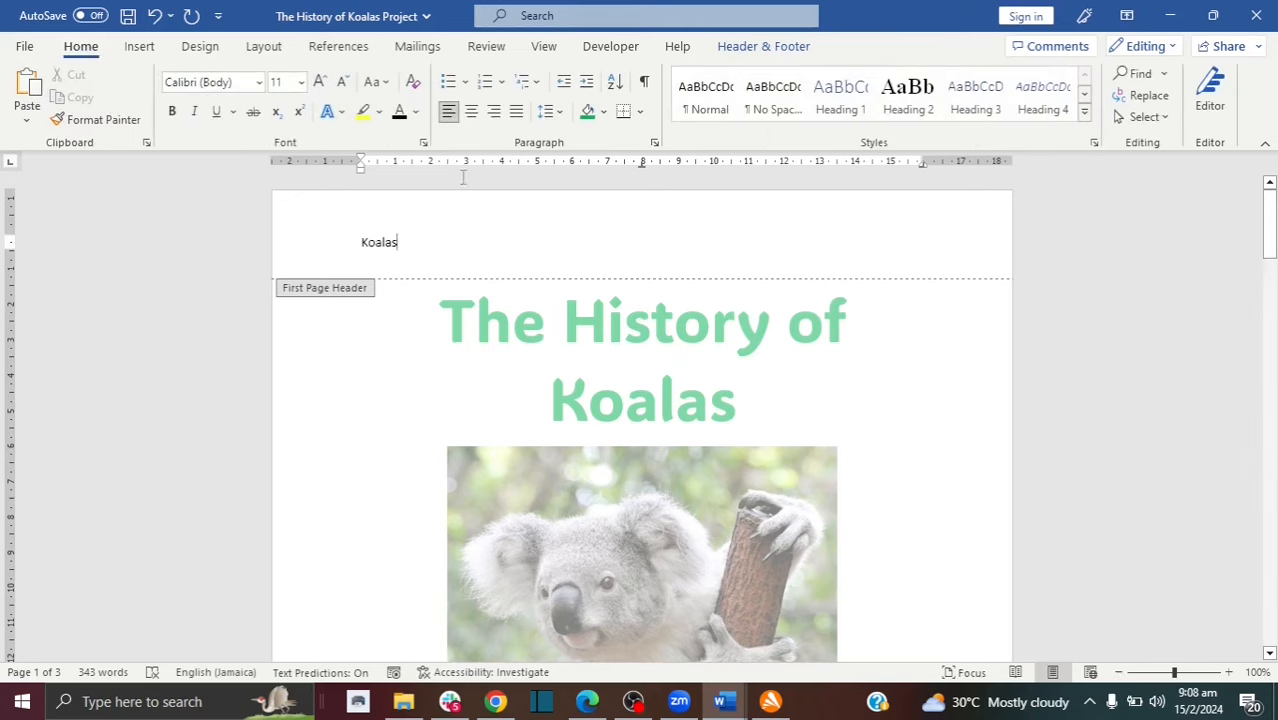
left_click(471, 111)
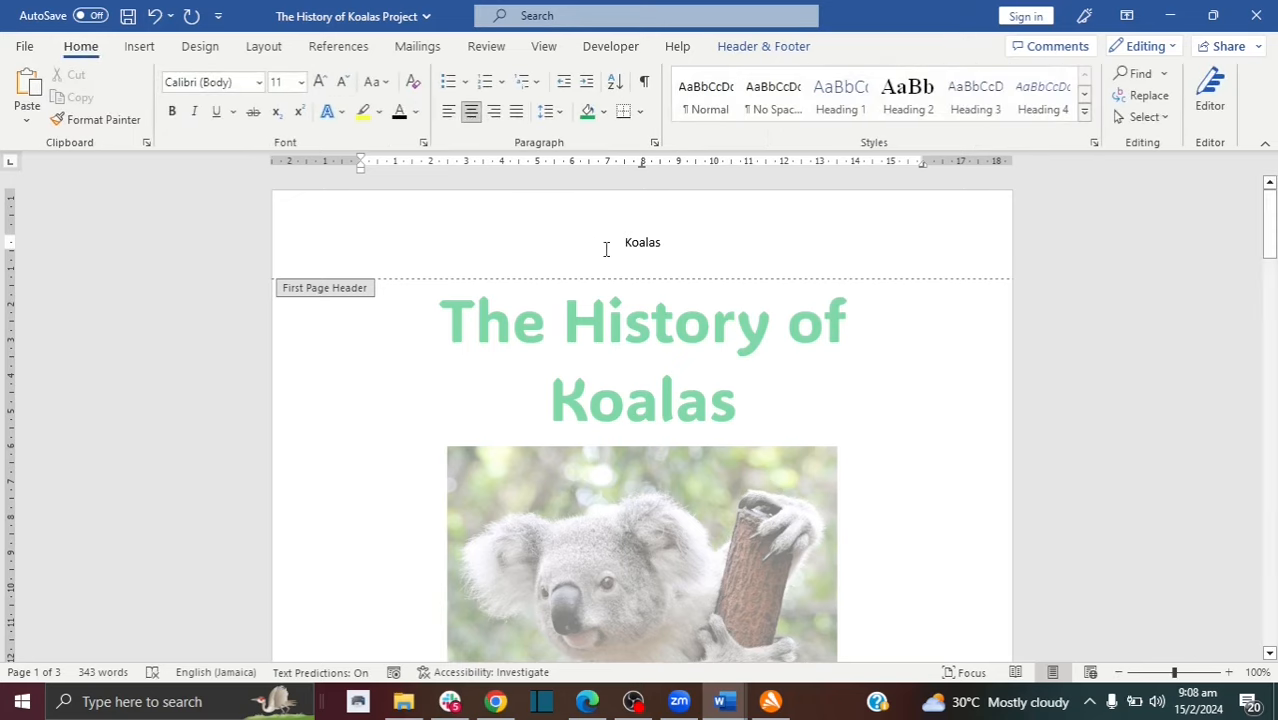
- Centre the "The History of Koalas" header and leave header editing
left_click_drag(1269, 222, 1272, 360)
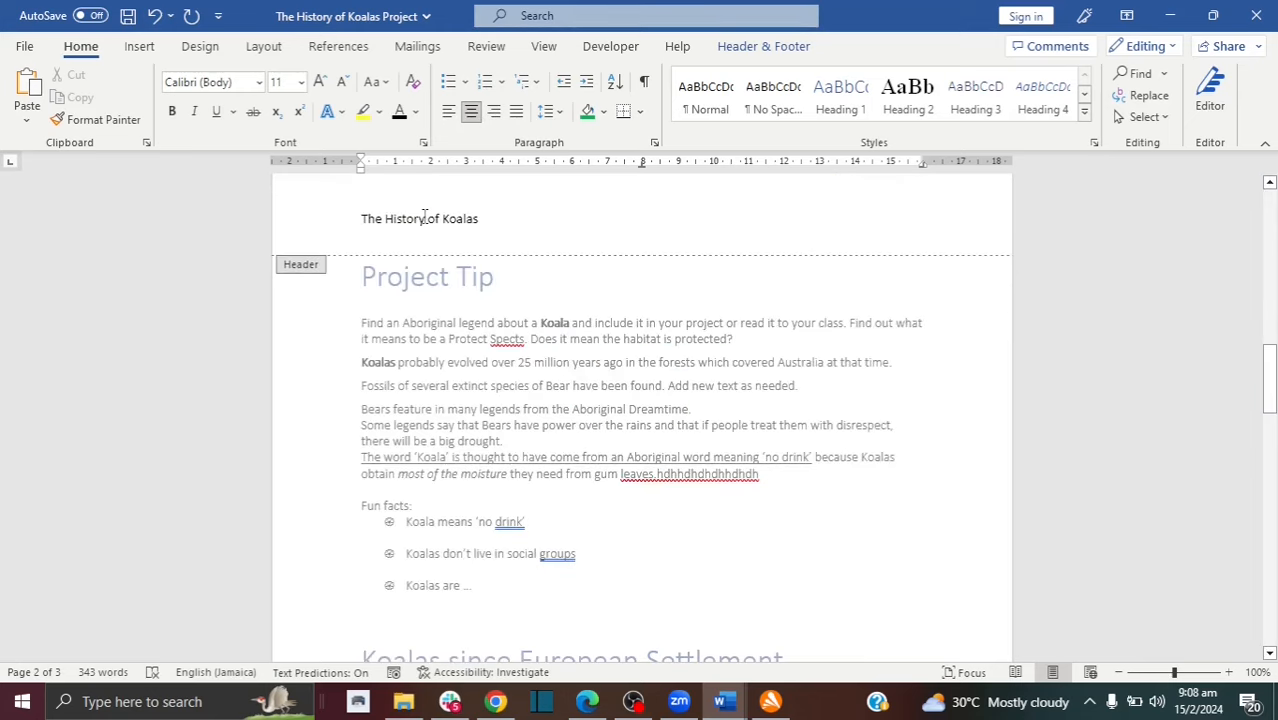
key("Escape")
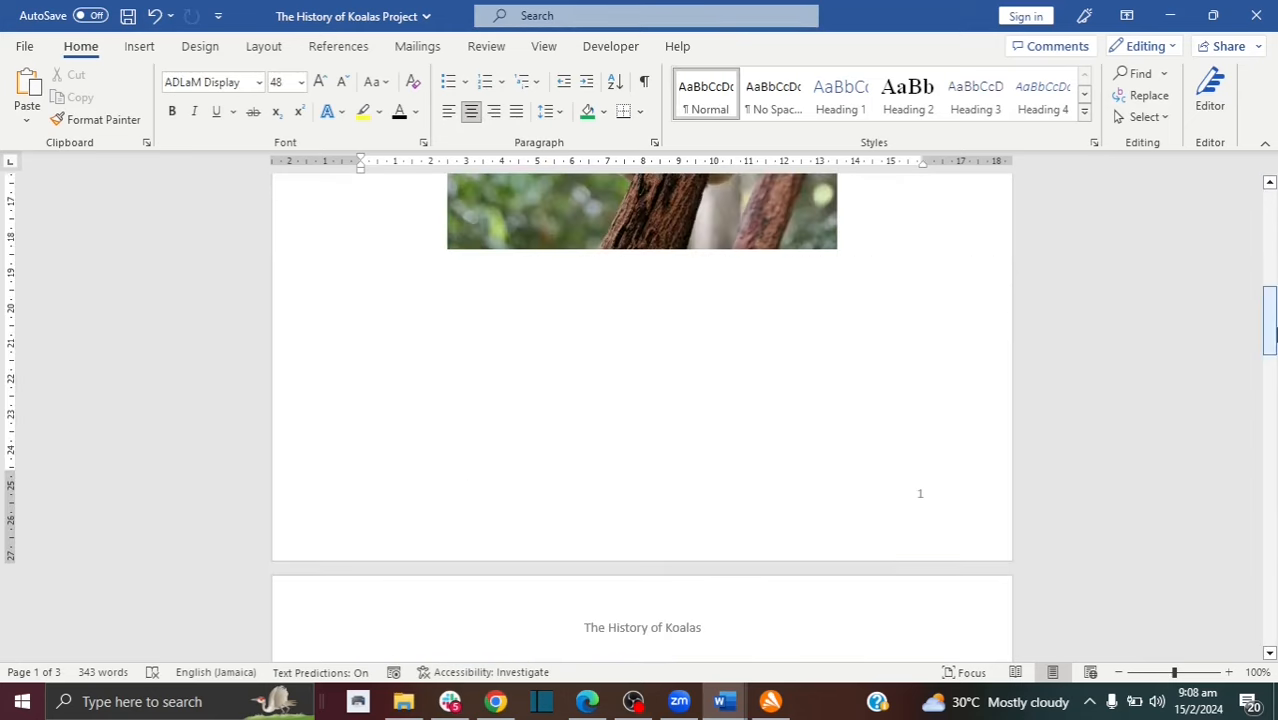
- Insert a footer in the Blank layout with the text "Brought to you by koalas.com" and centre it
left_click(141, 48)
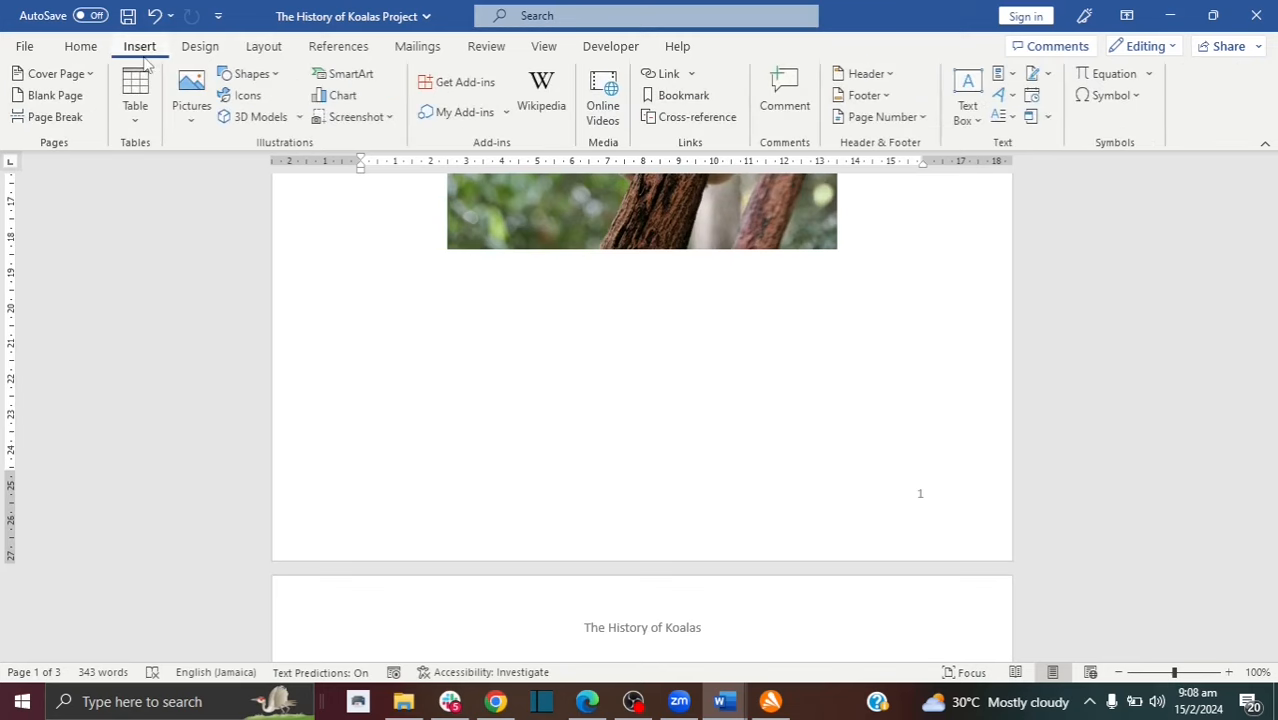
left_click(862, 96)
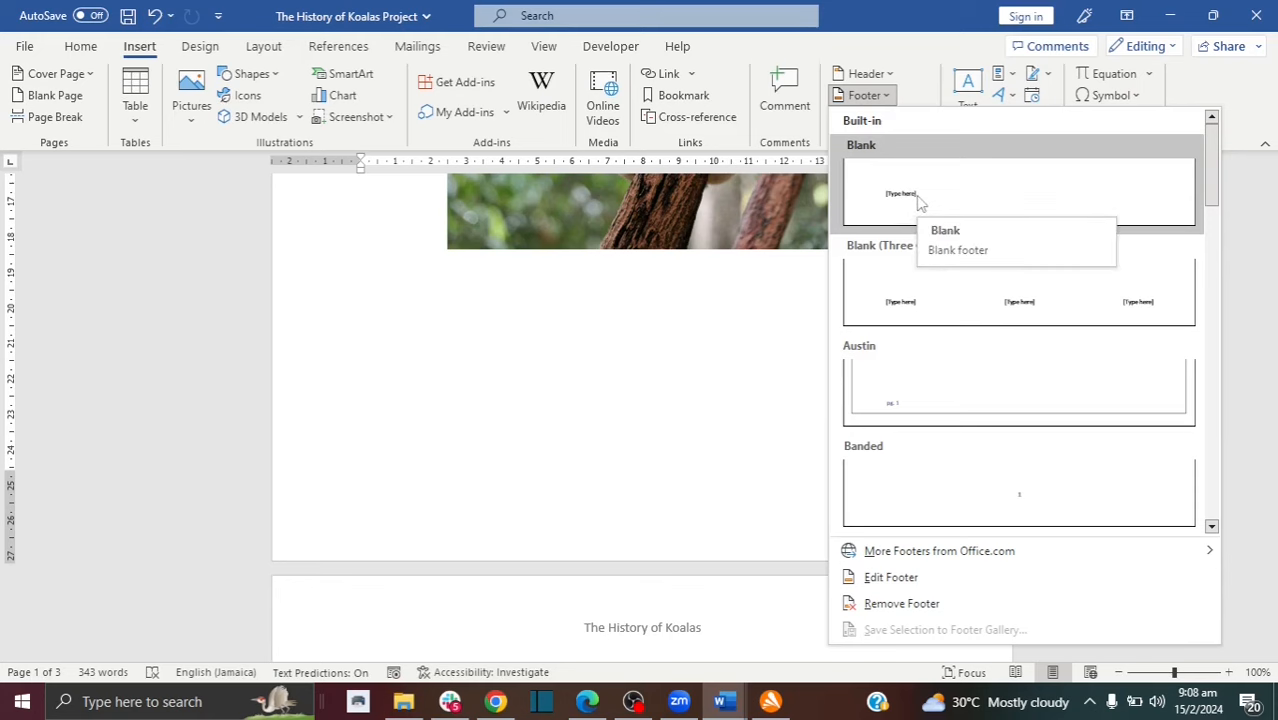
left_click(920, 203)
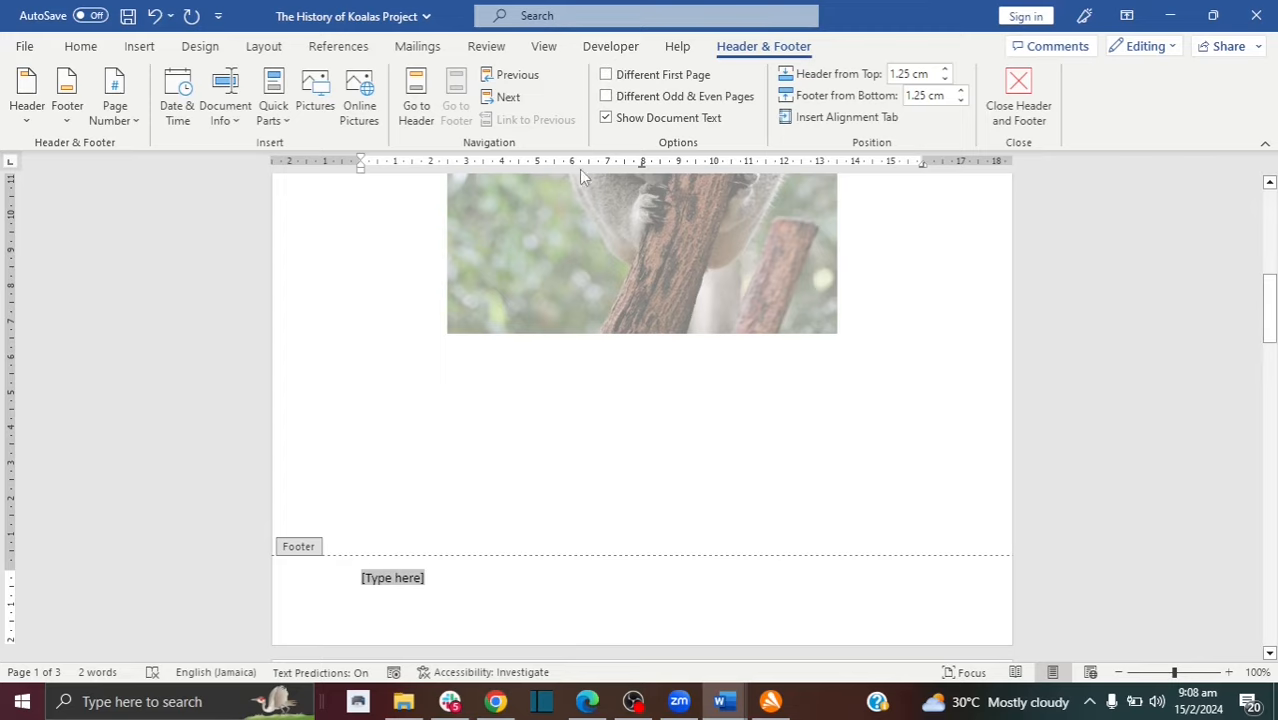
type("Brought to you by koalas.com")
left_click(80, 46)
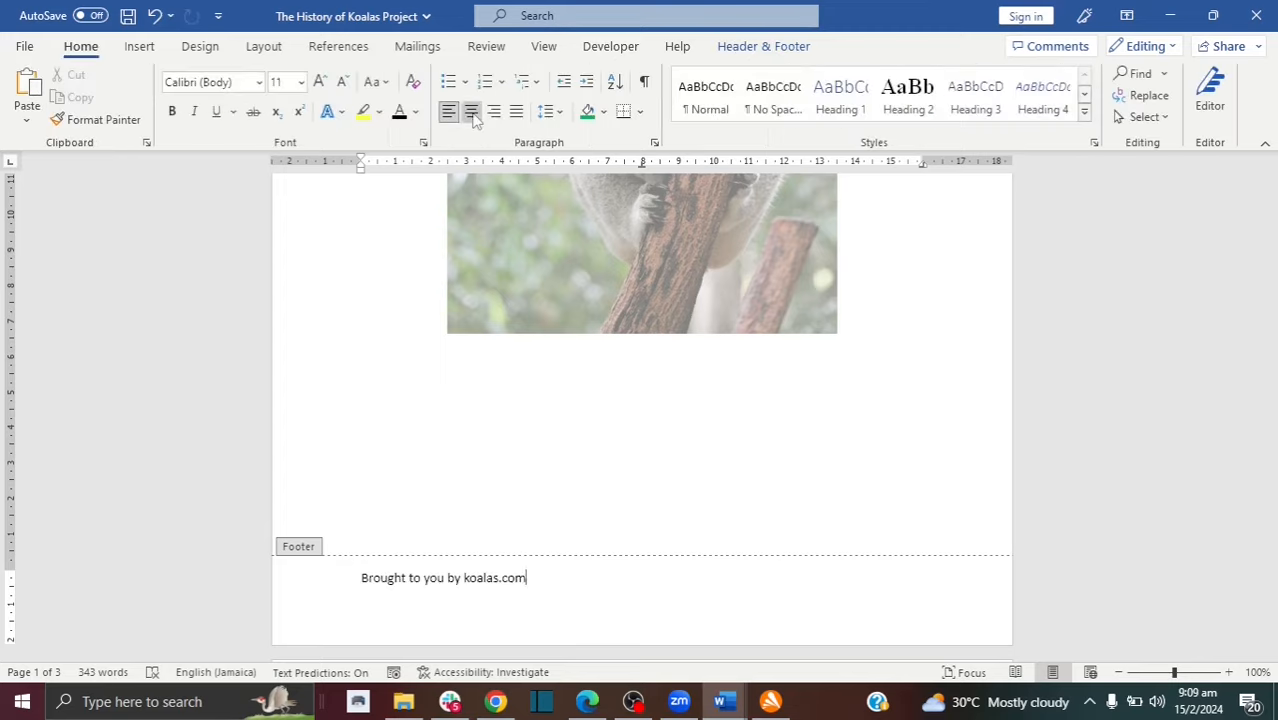
left_click(471, 111)
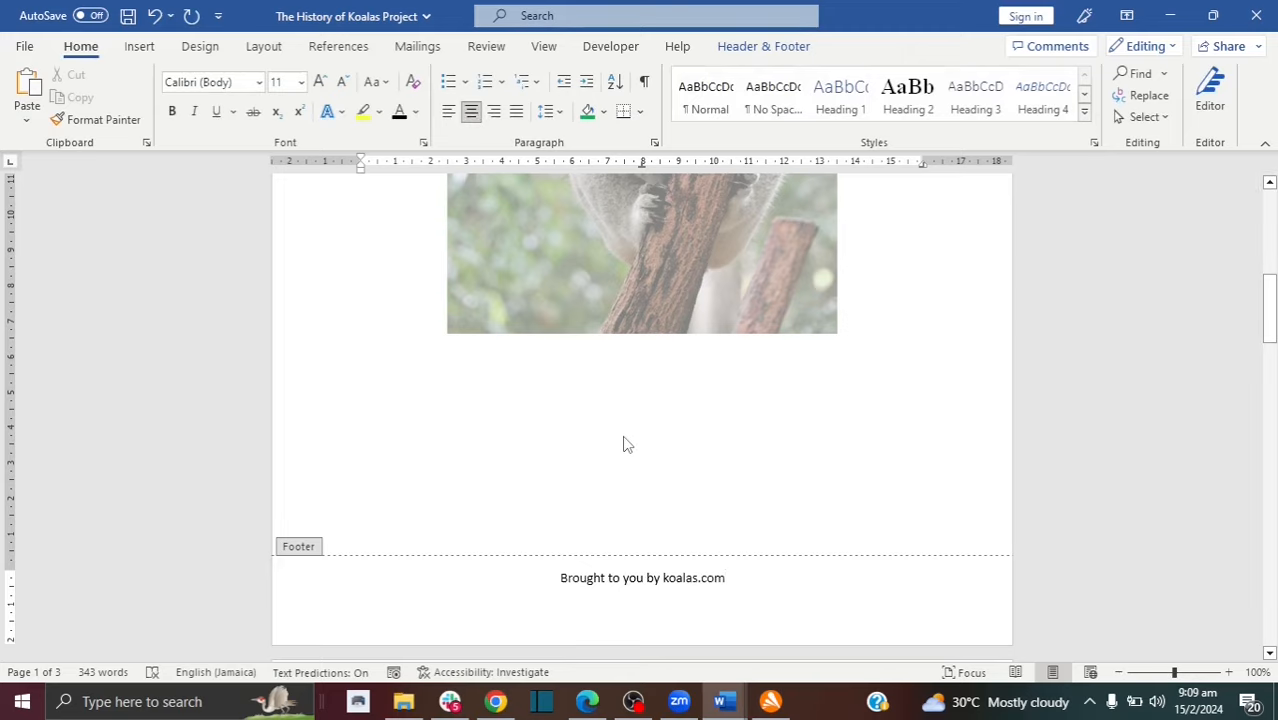
left_click_drag(467, 590, 562, 553)
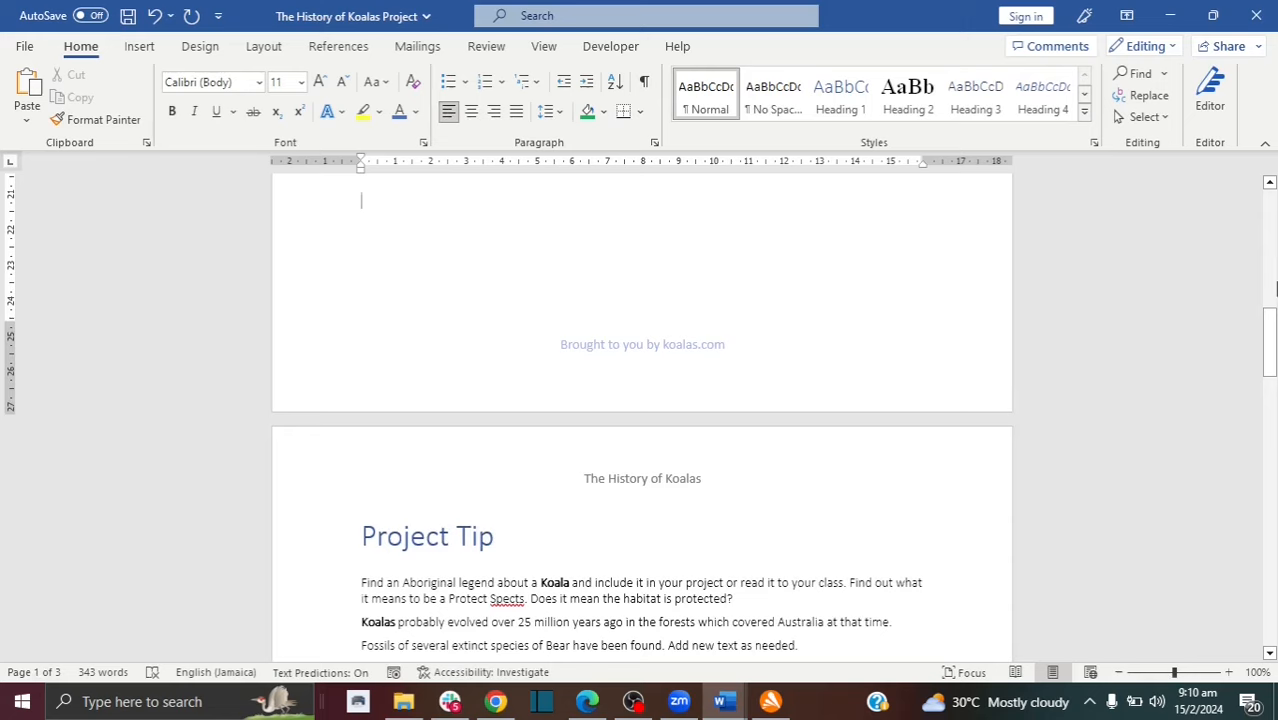
left_click_drag(1268, 335, 1268, 363)
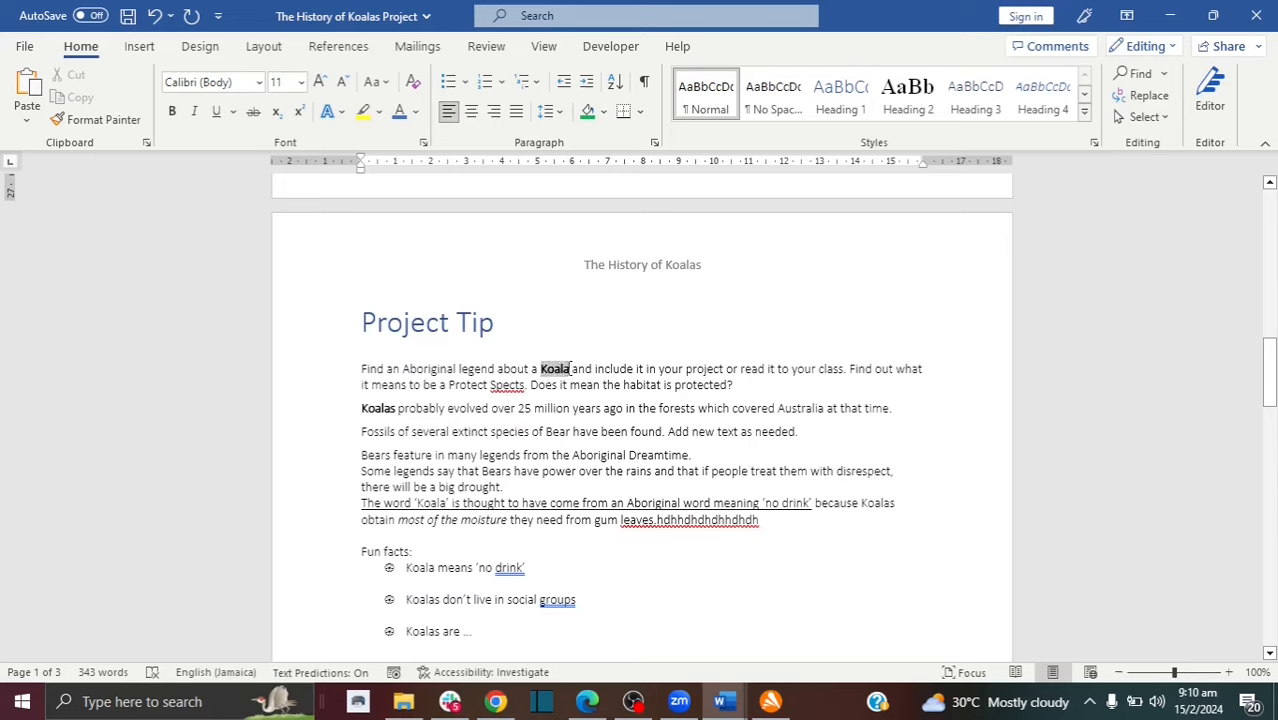
left_click_drag(572, 369, 573, 372)
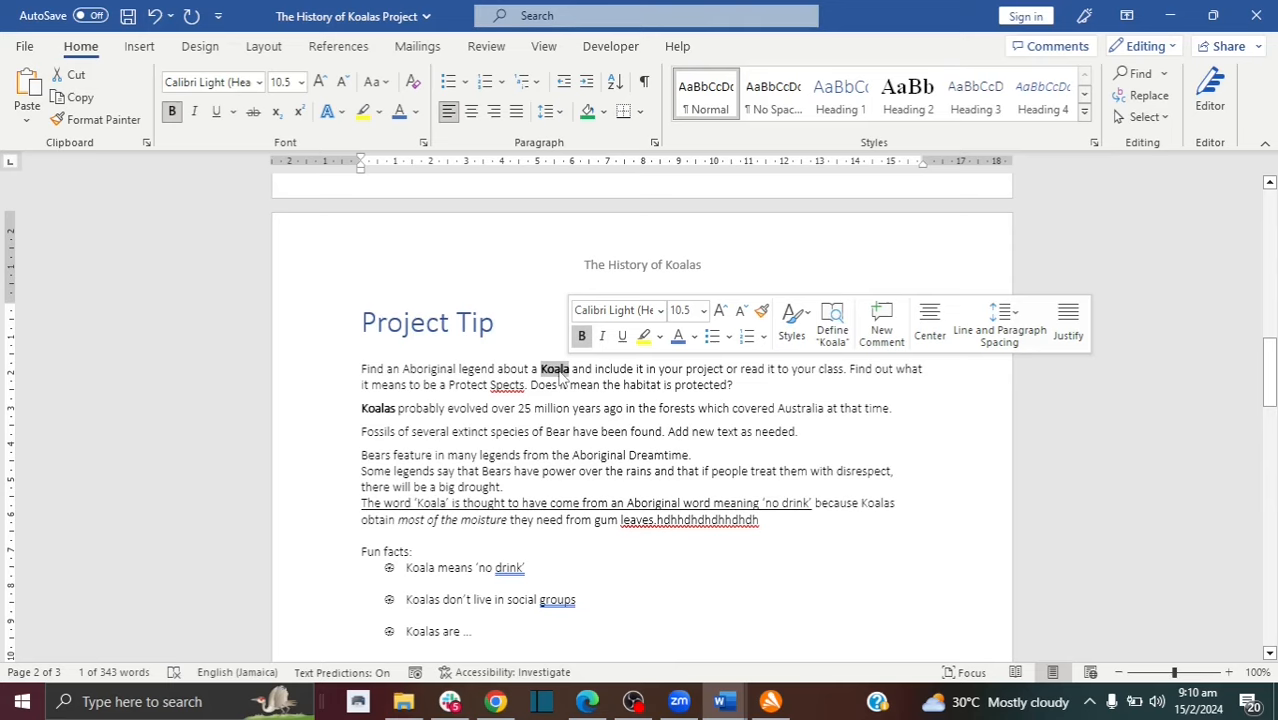
right_click(562, 375)
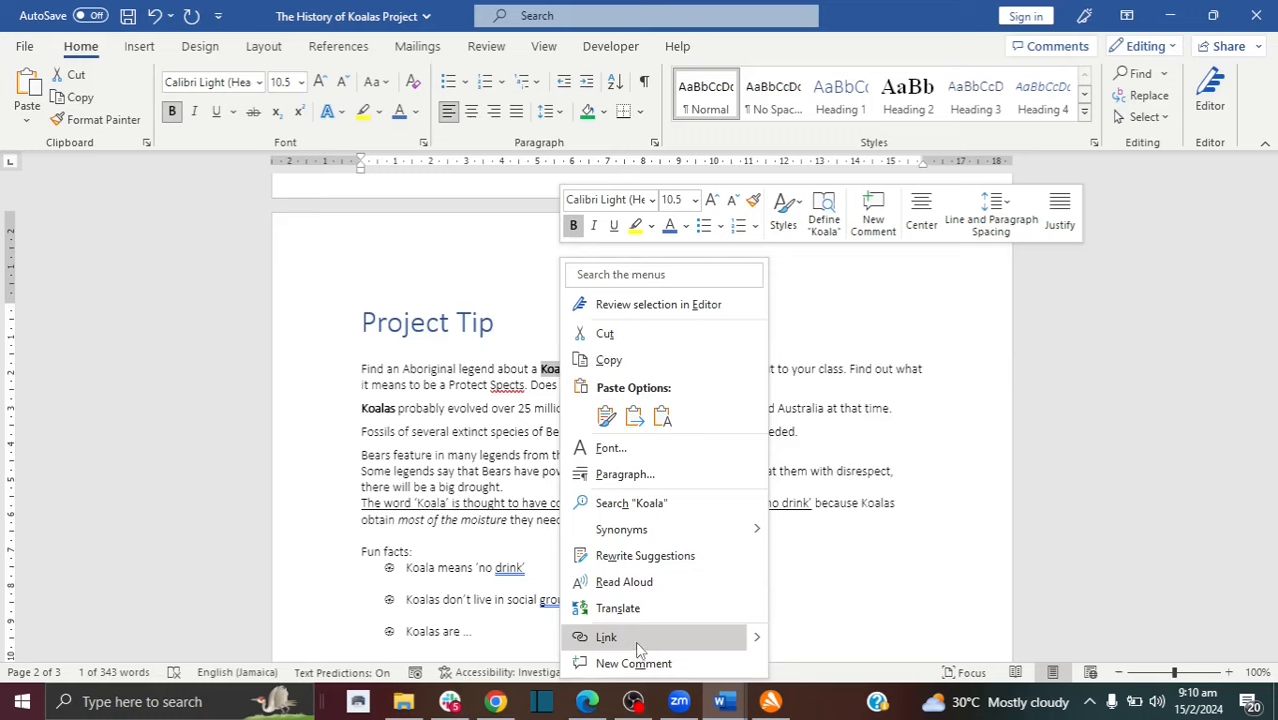
left_click(729, 638)
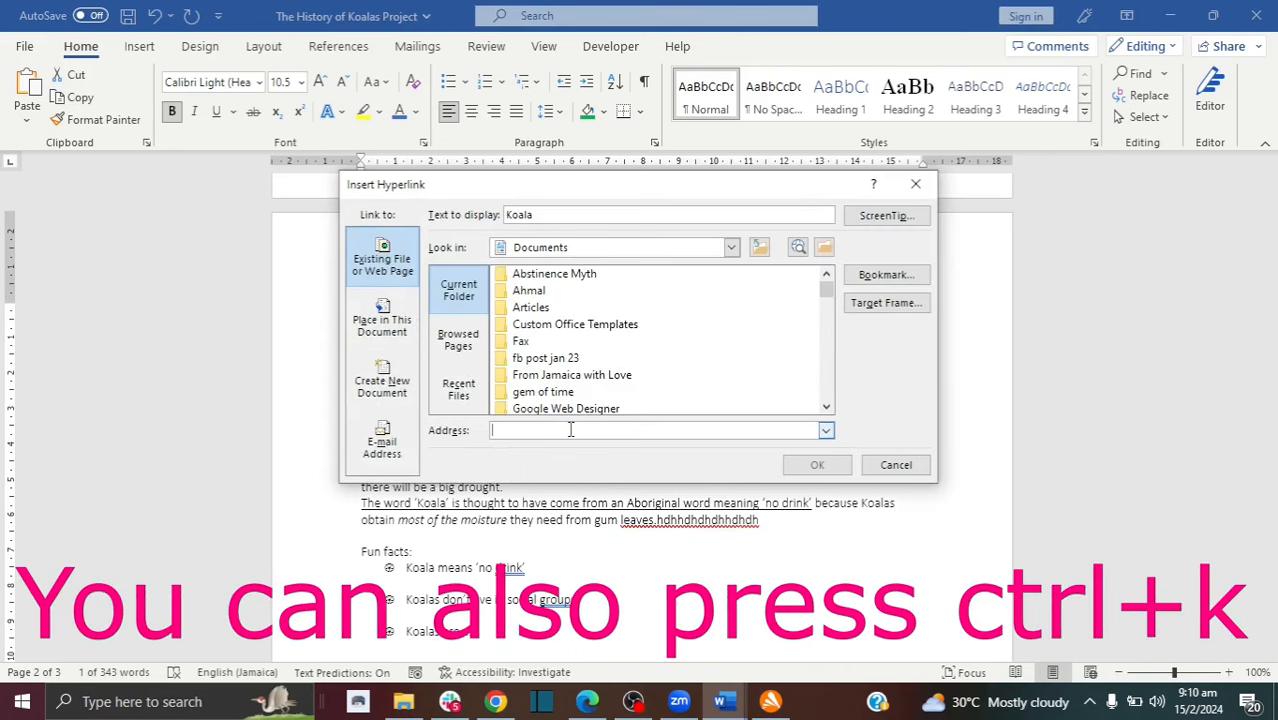
type("k")
type("ww.k")
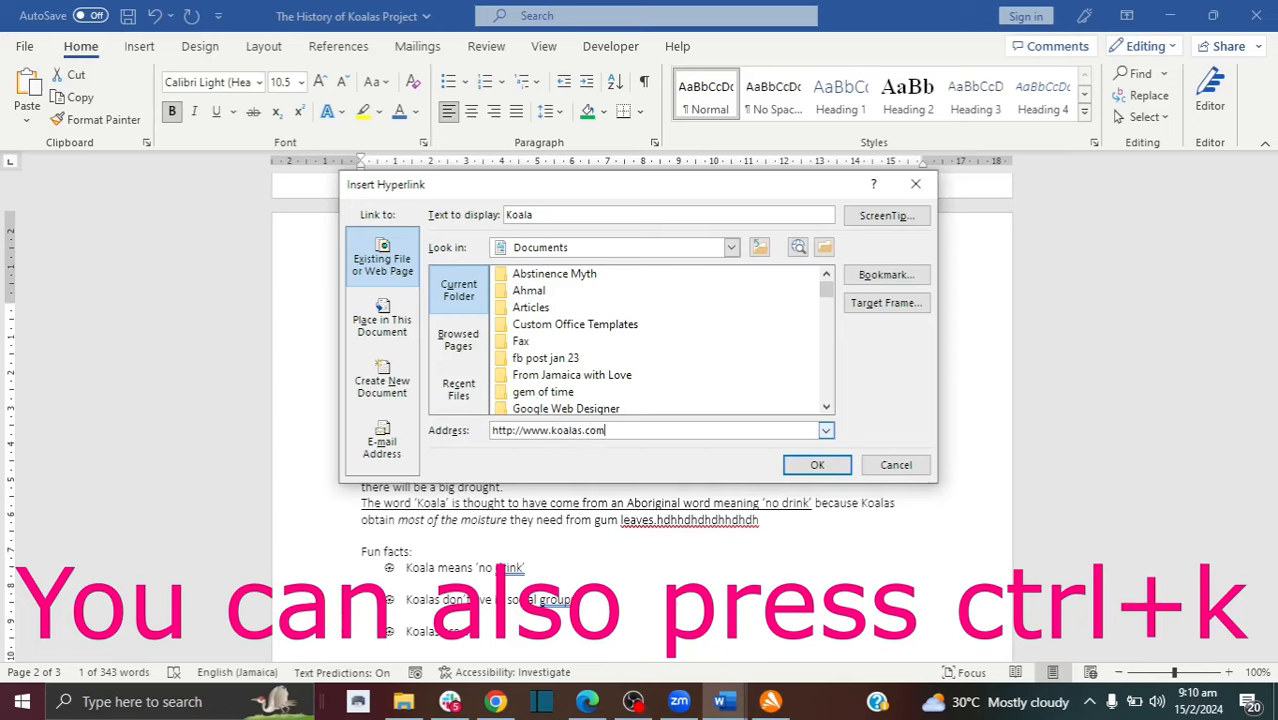
left_click(817, 465)
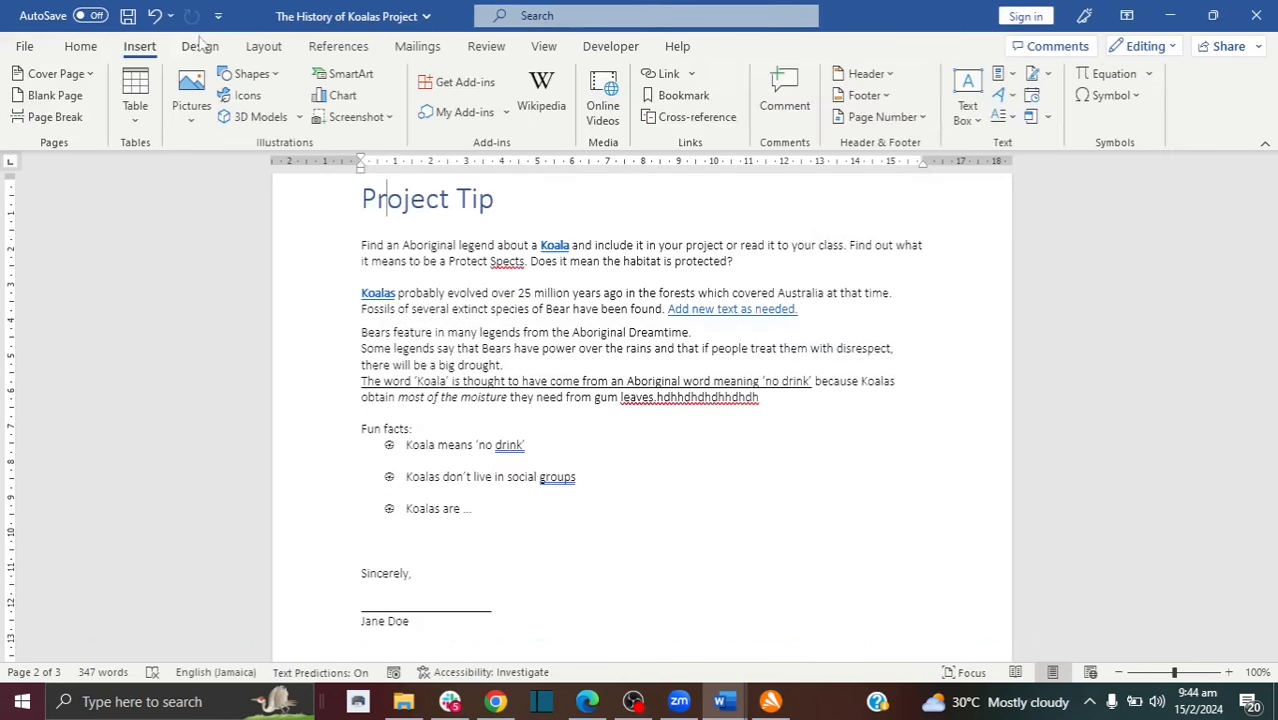
- Apply the style set with numbered, underlined small-caps headings to the document and check the headings further down
left_click(200, 46)
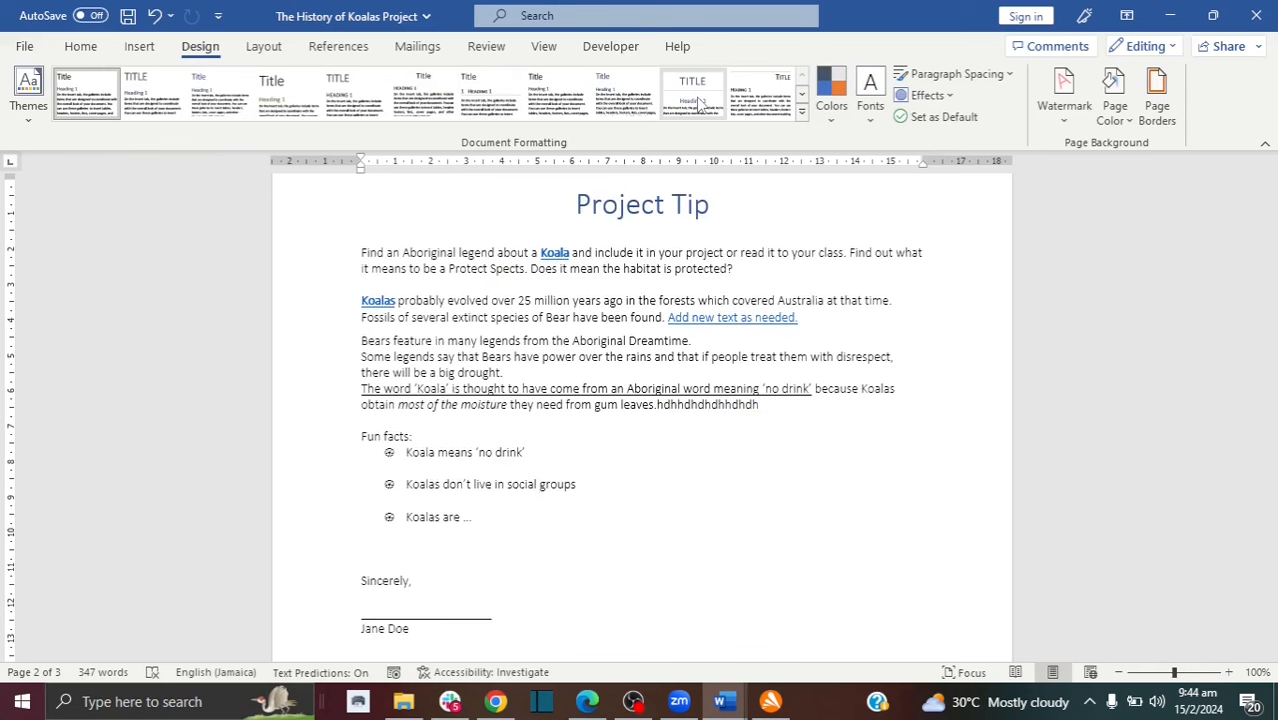
left_click(484, 95)
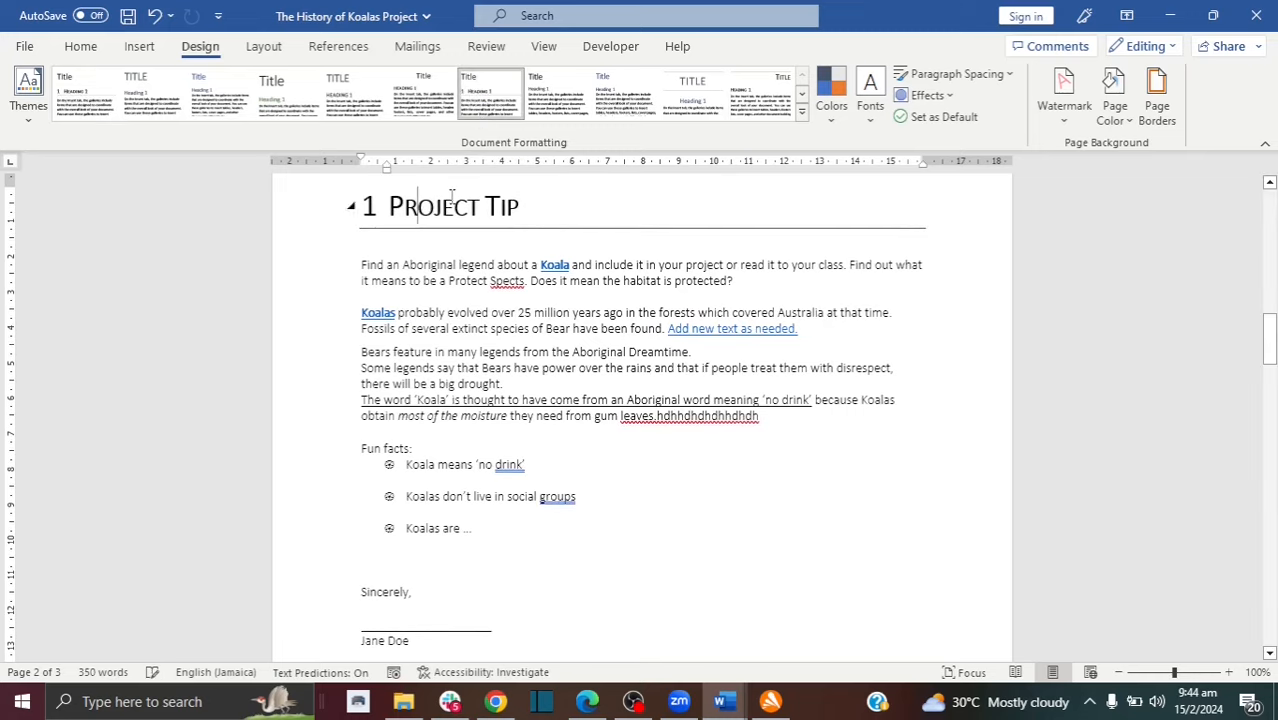
left_click_drag(1270, 340, 1270, 460)
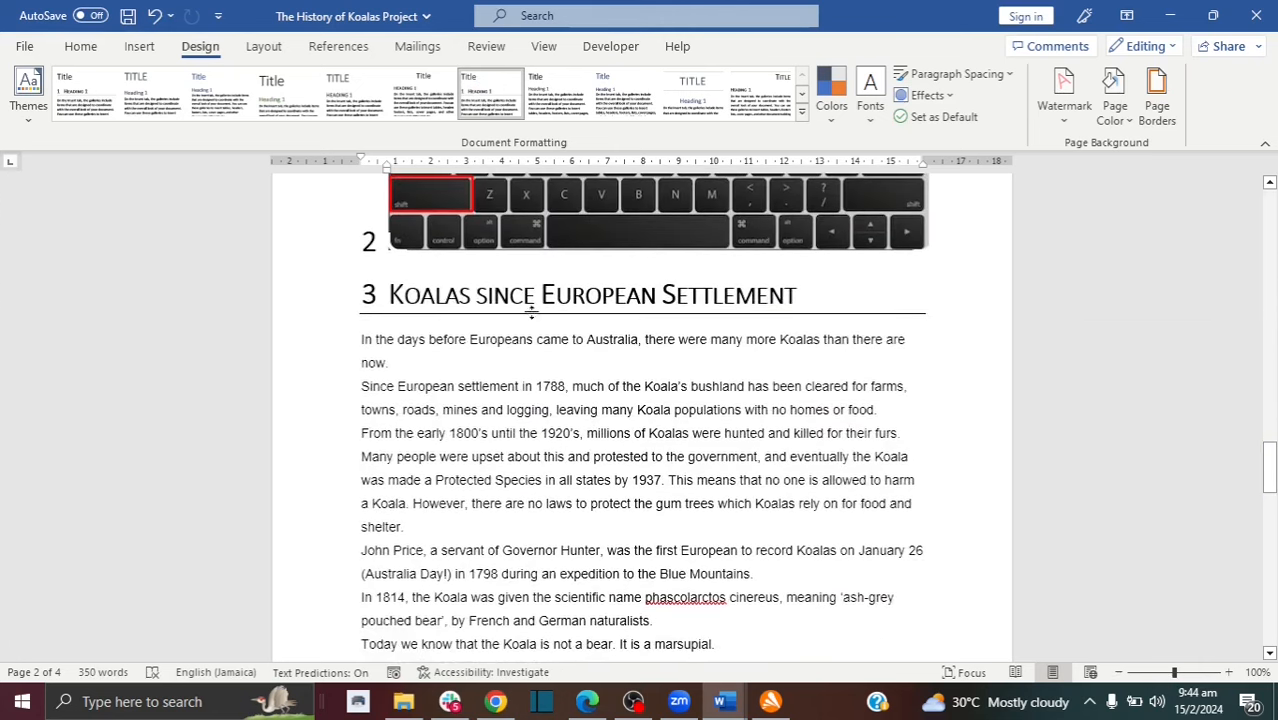
- Delete the keyboard picture above "Koalas since European Settlement" and remove the heading number from its empty line
scroll(410, 268, "up", 3)
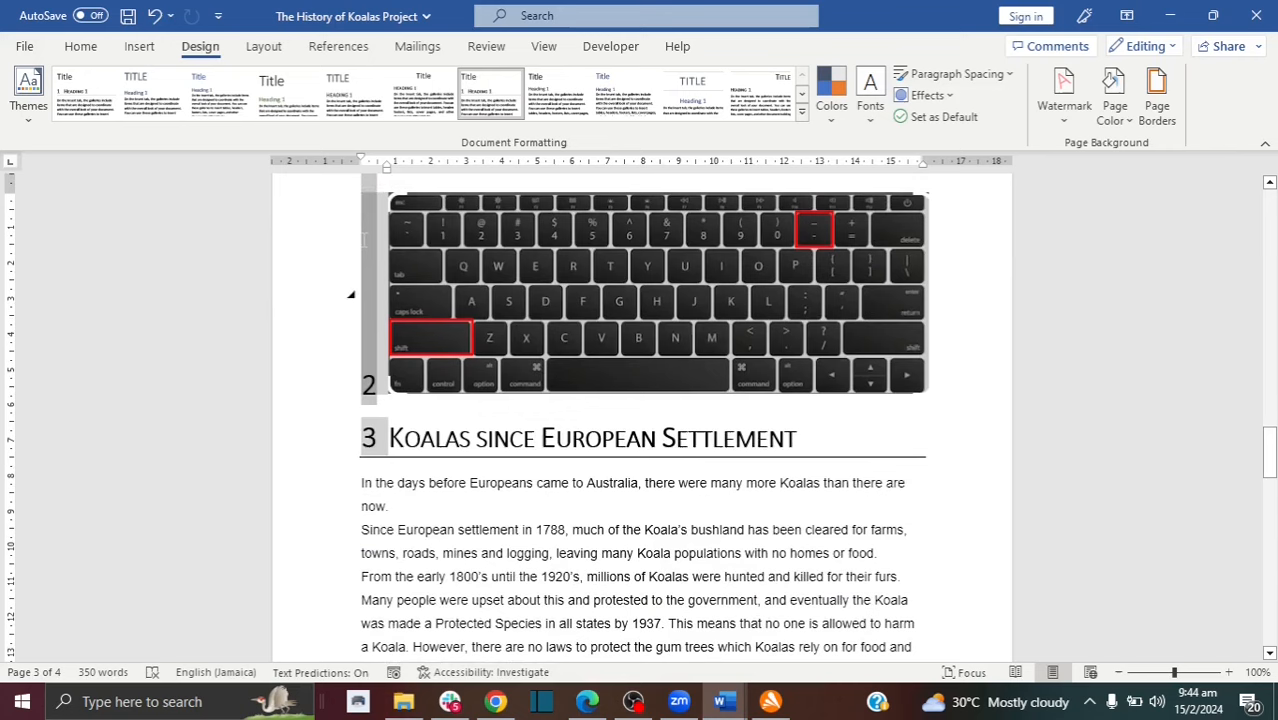
left_click(515, 278)
key("Delete")
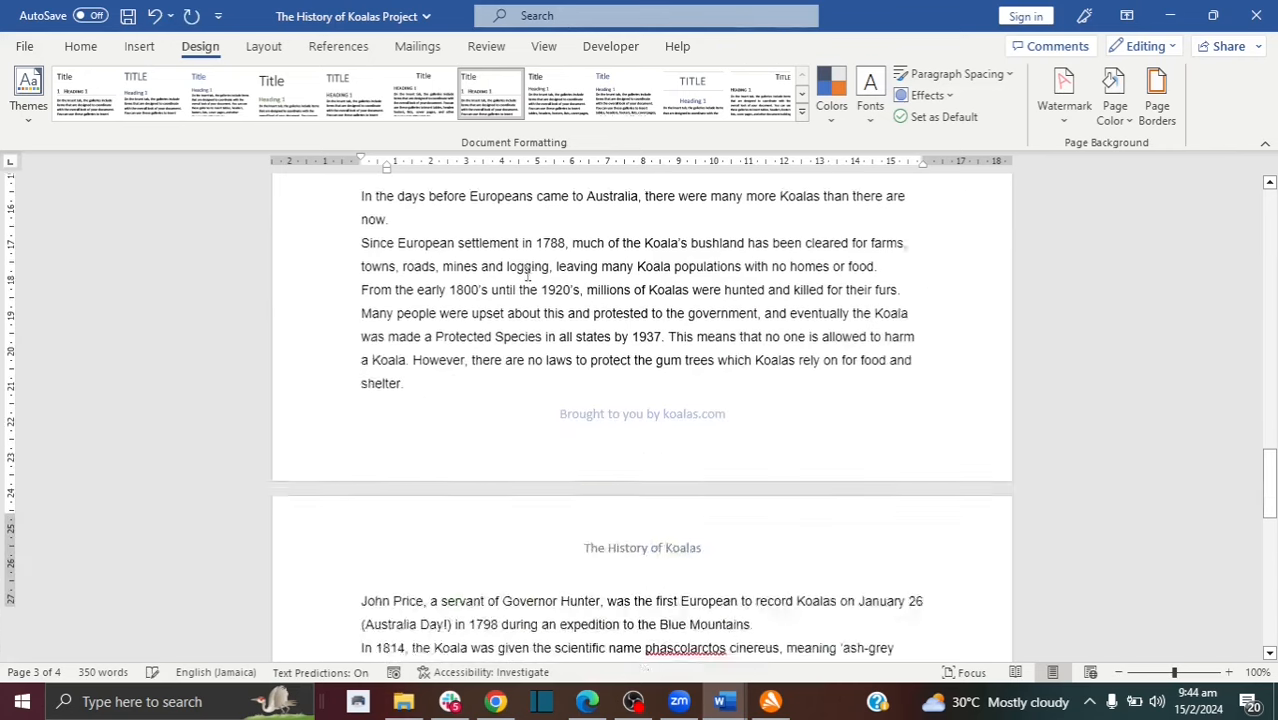
scroll(599, 378, "up", 5)
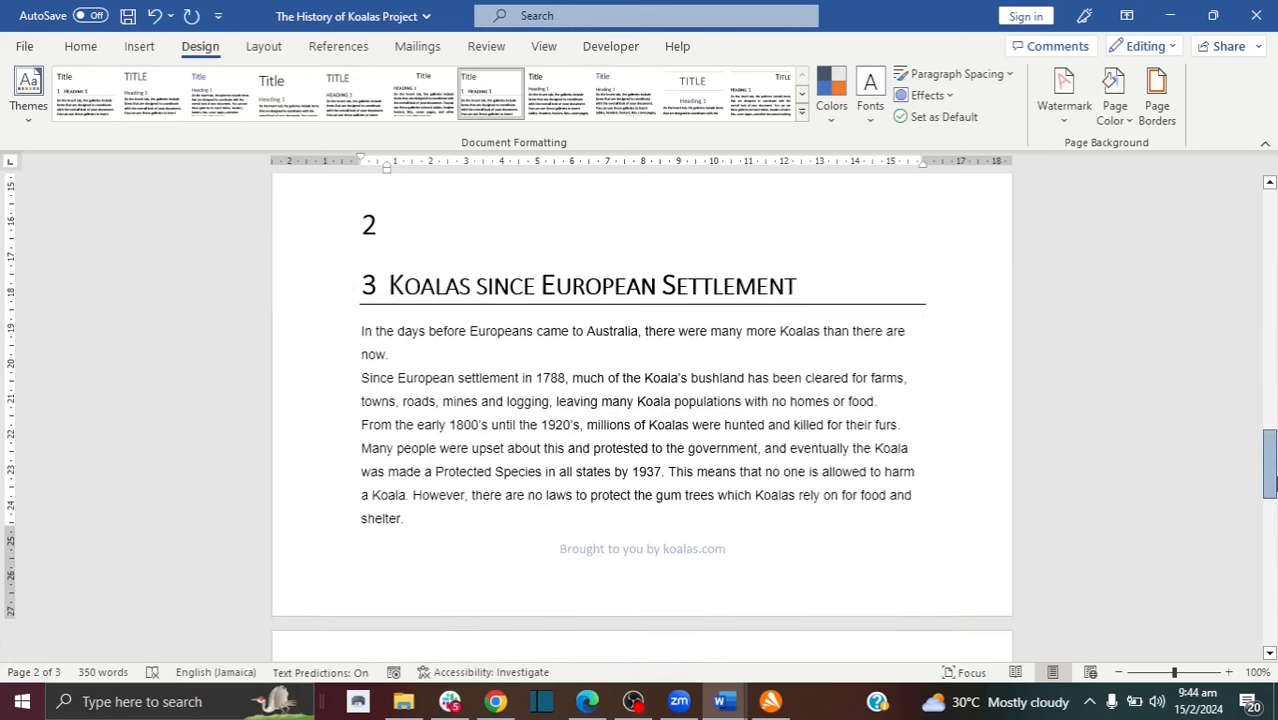
key("BackSpace")
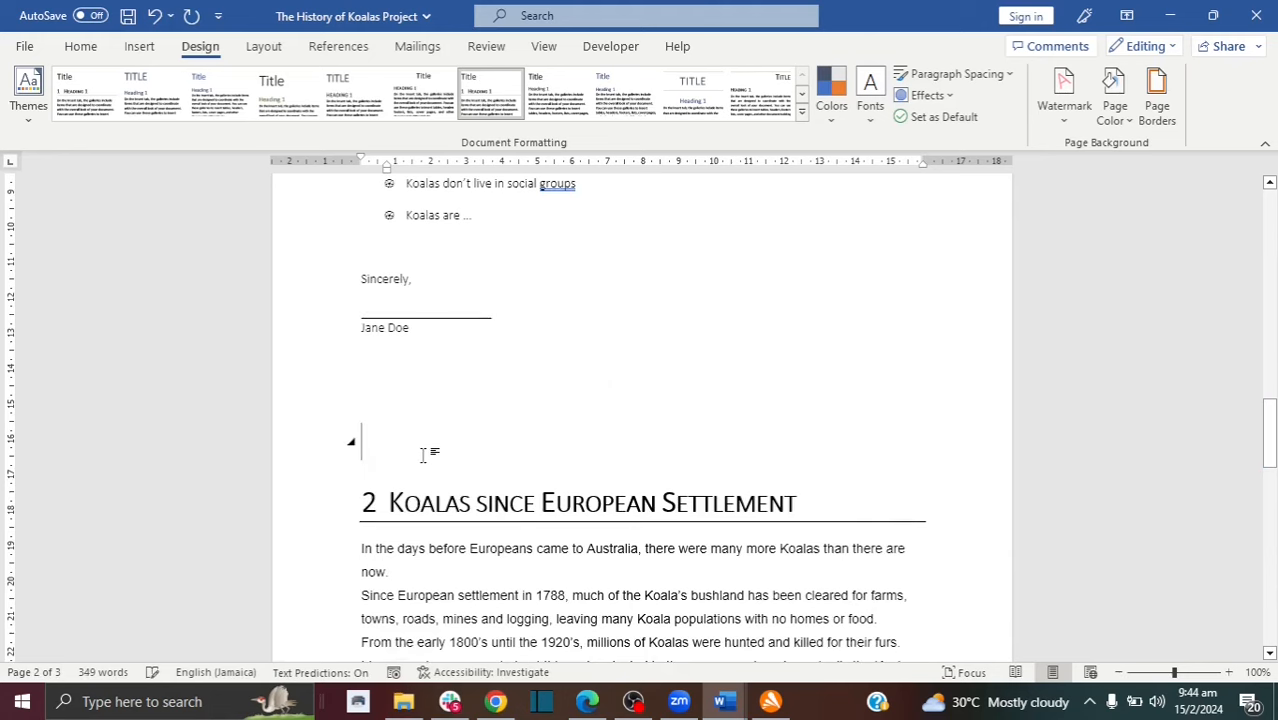
- Apply the style set that puts a solid blue band behind first-level headings to the document
left_click_drag(1268, 434, 1270, 340)
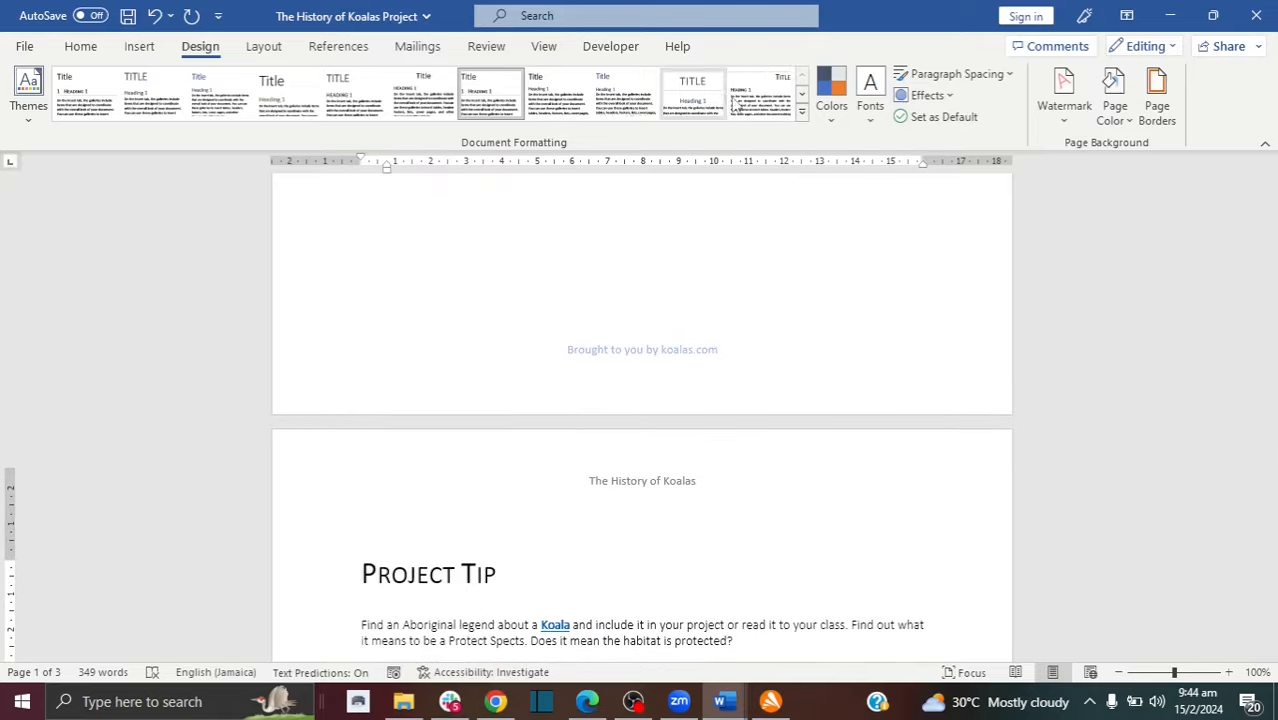
left_click(802, 96)
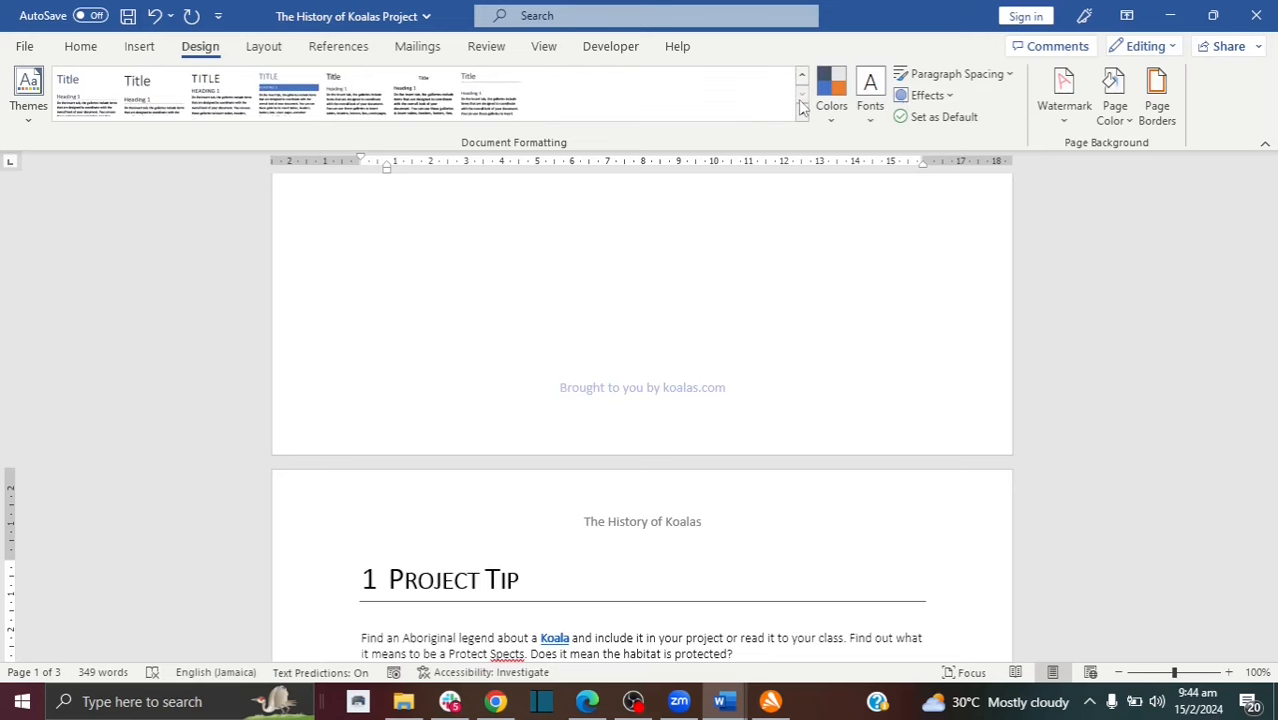
left_click(300, 114)
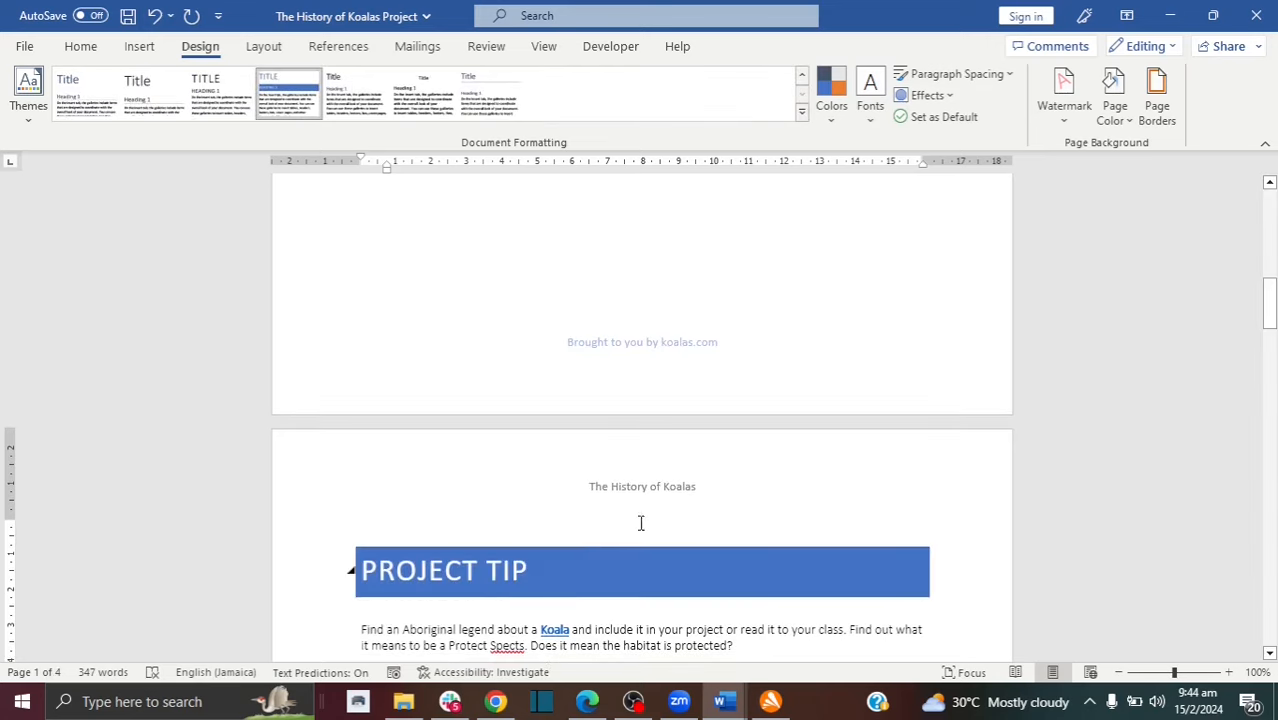
left_click_drag(1268, 300, 1268, 305)
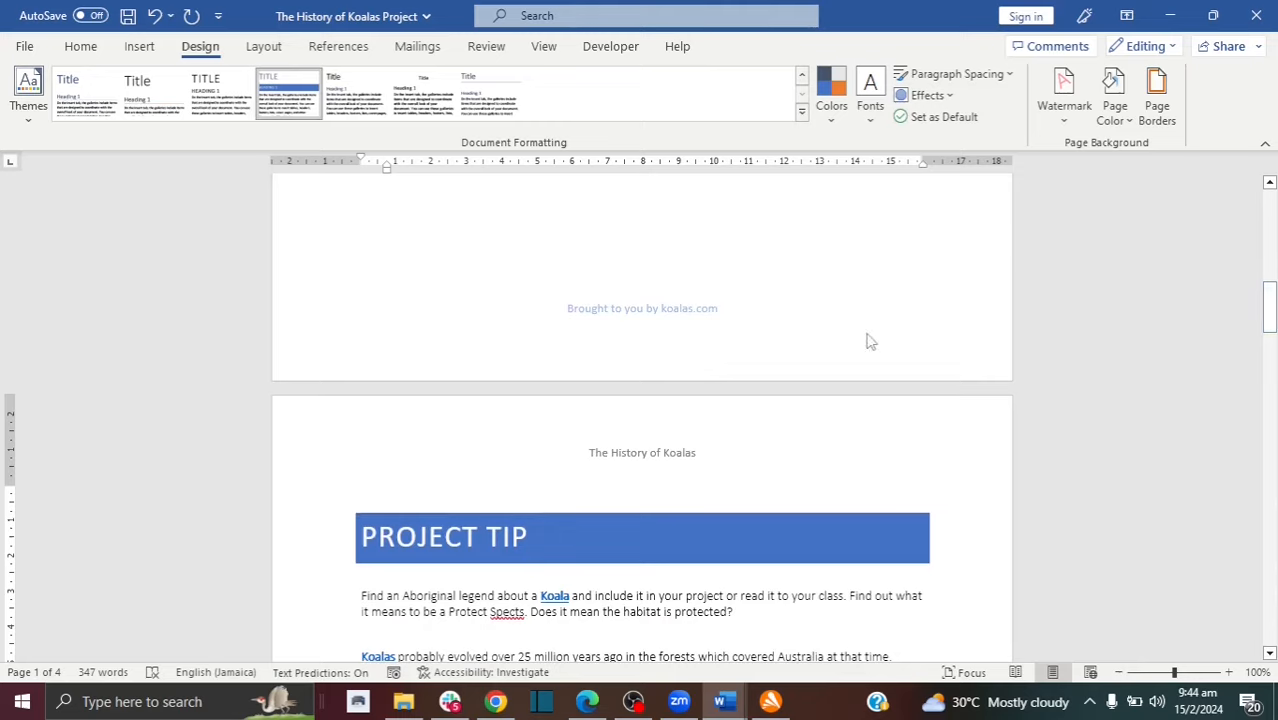
- Look through the built-in watermark designs, from the Confidential group to the Urgent group
left_click(1060, 120)
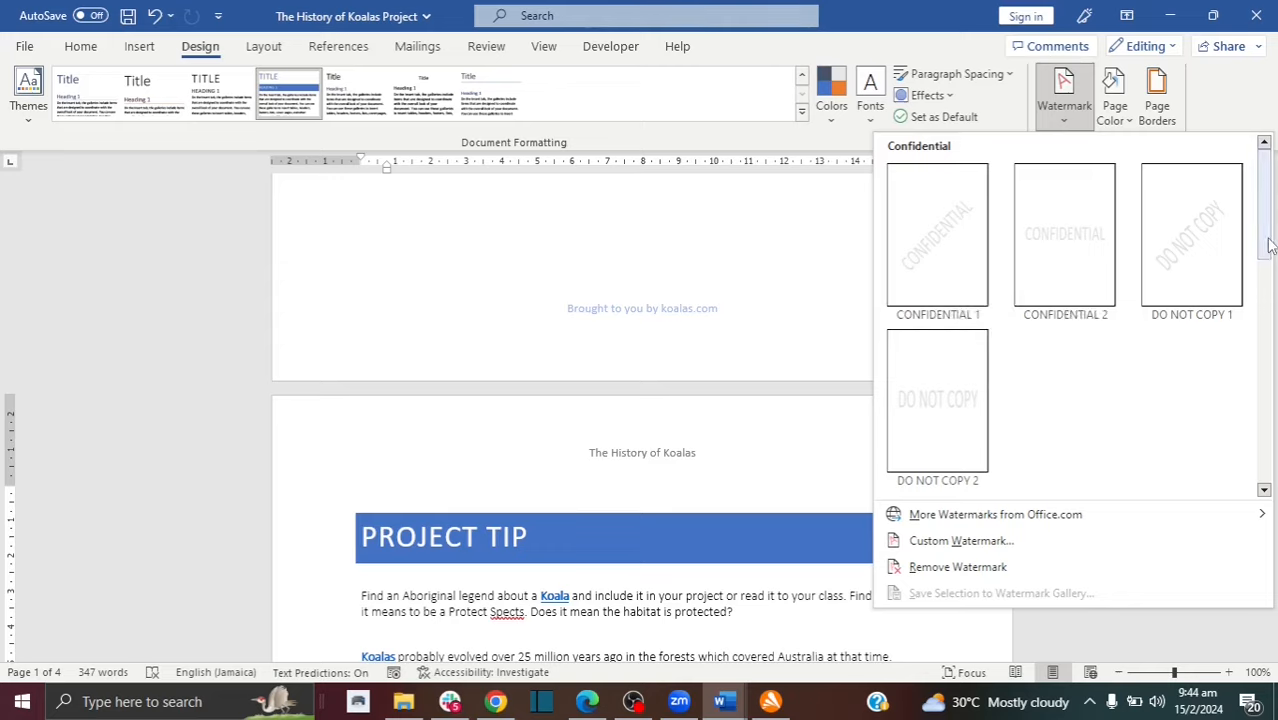
left_click_drag(1259, 236, 1272, 447)
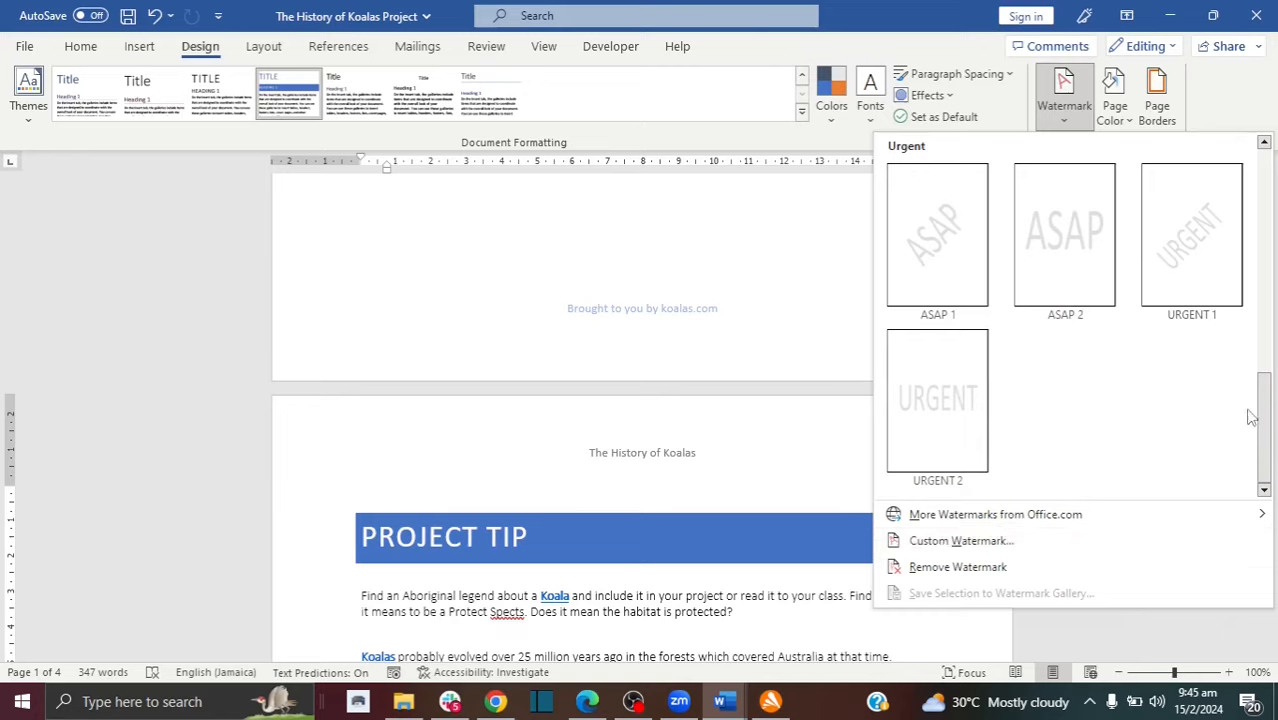
left_click_drag(1266, 418, 1266, 170)
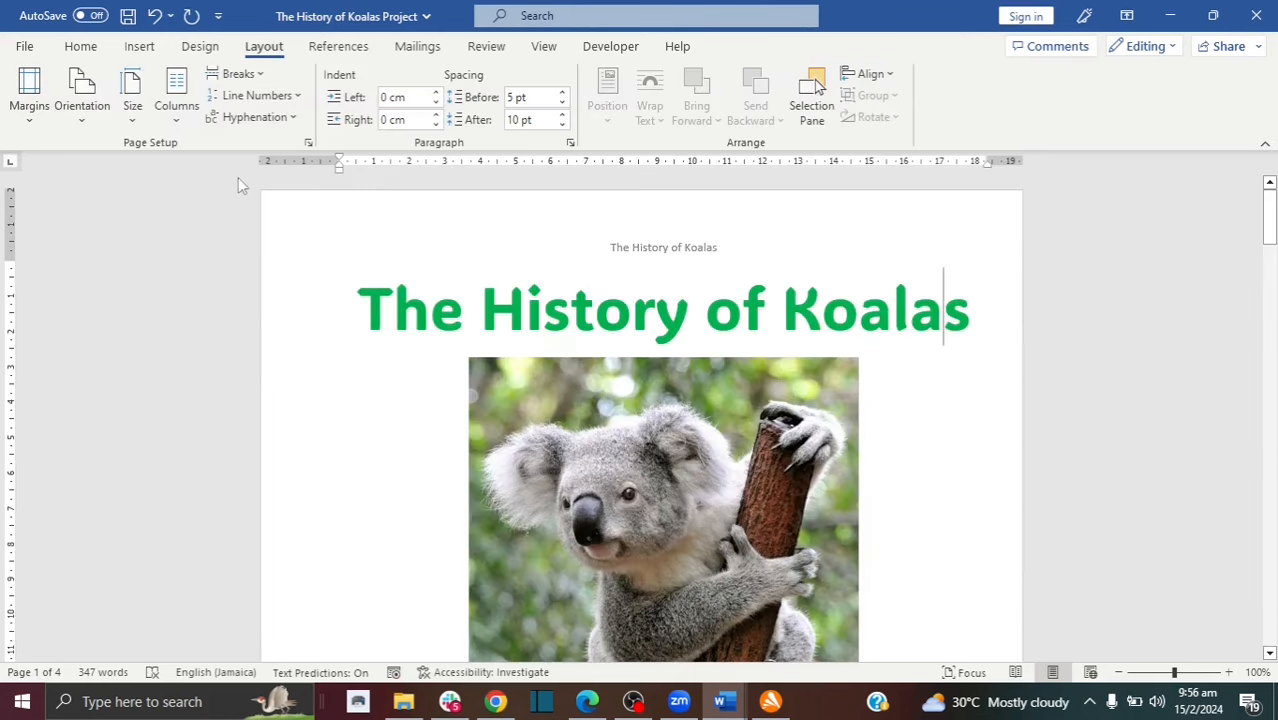
- Insert the built-in Integral cover page at the start of the document
left_click(139, 48)
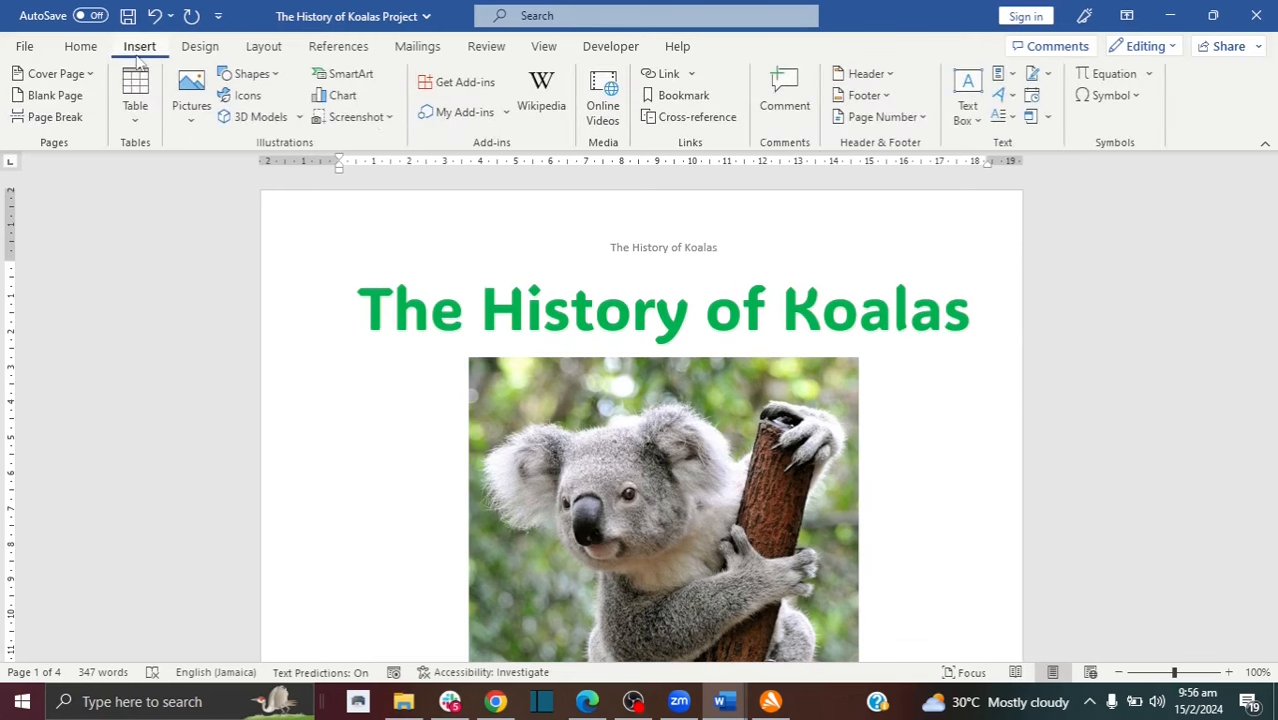
left_click(90, 73)
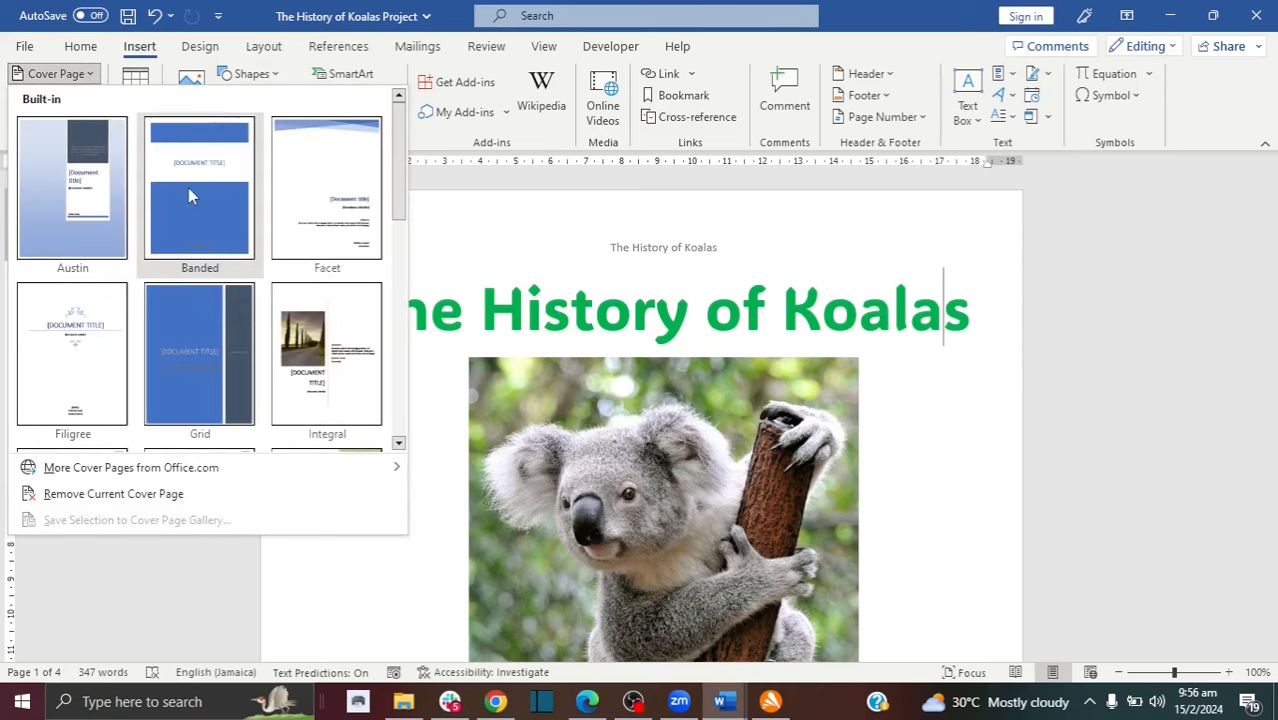
left_click(318, 336)
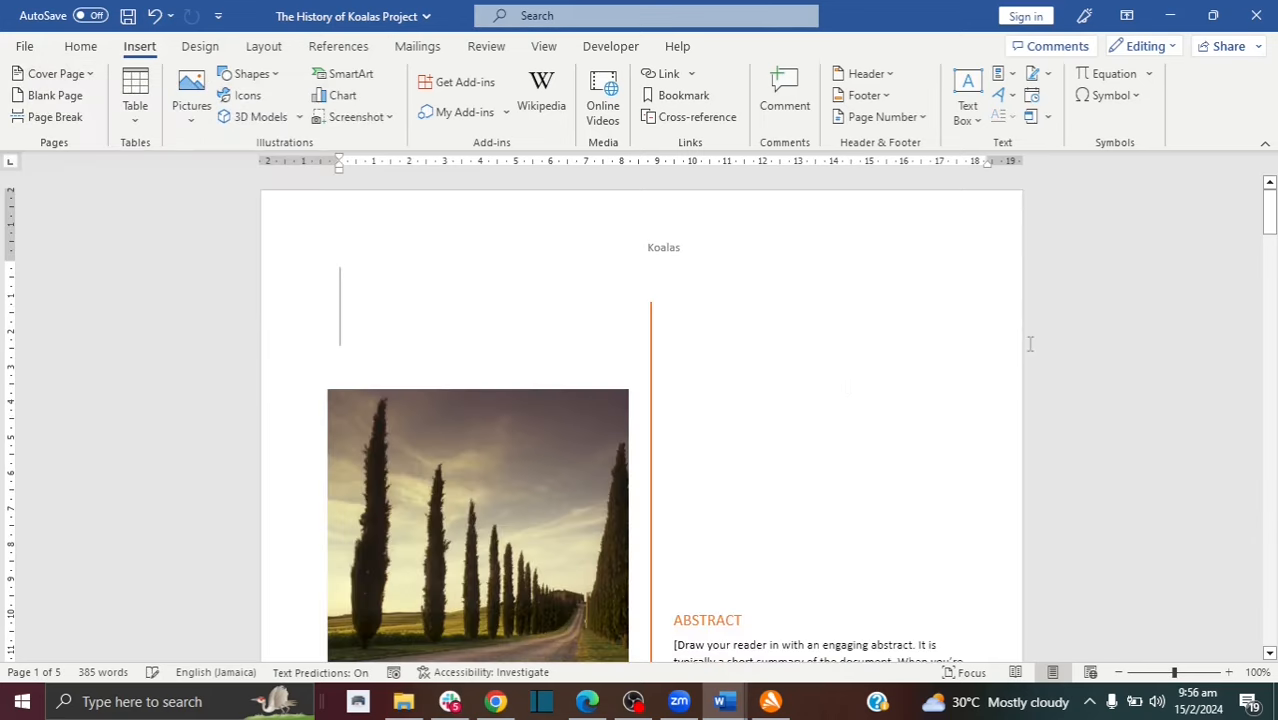
left_click_drag(1270, 208, 1275, 235)
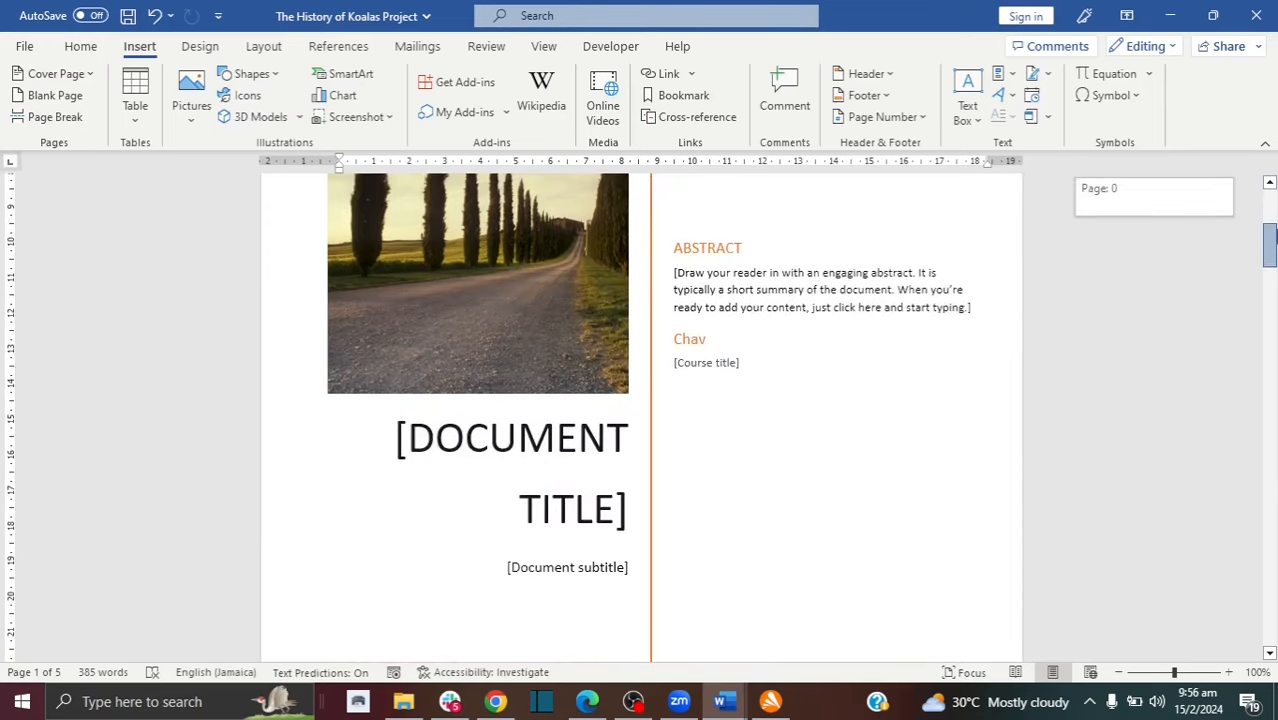
- Replace the cover page's abstract placeholder with "shshhshsh" and enlarge that text to 20 pt
left_click(679, 283)
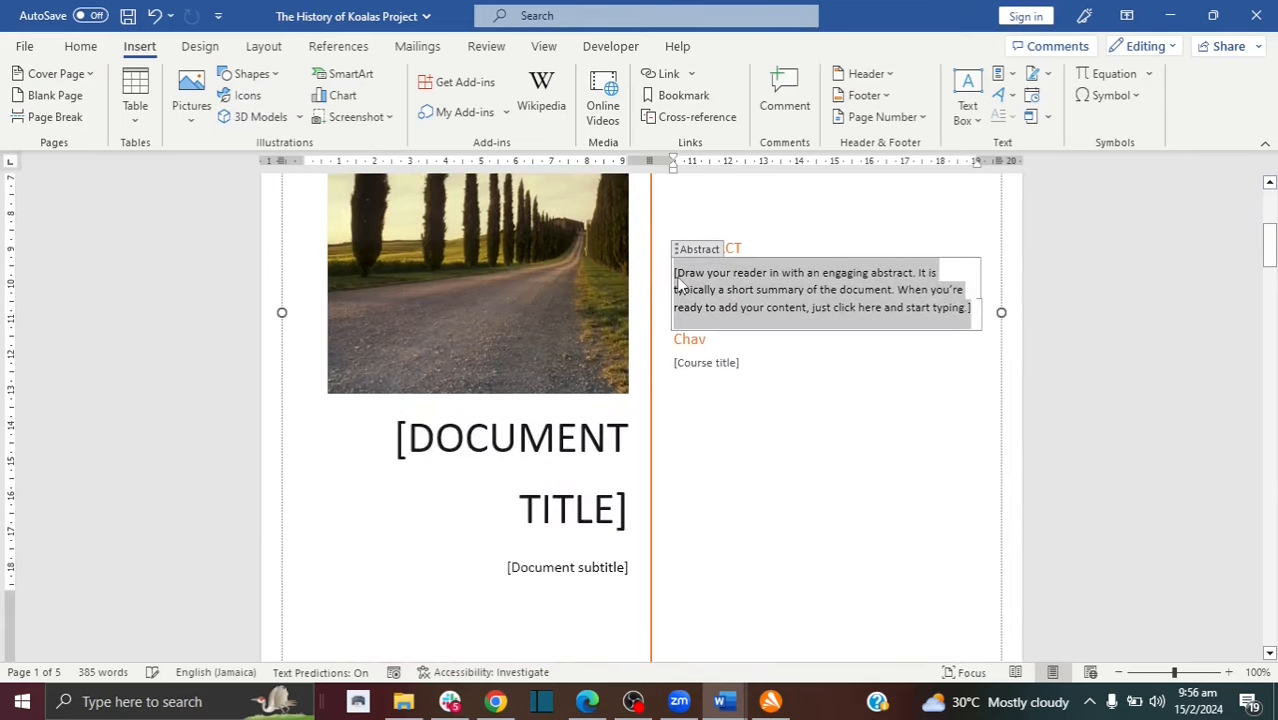
type("shshhshsh")
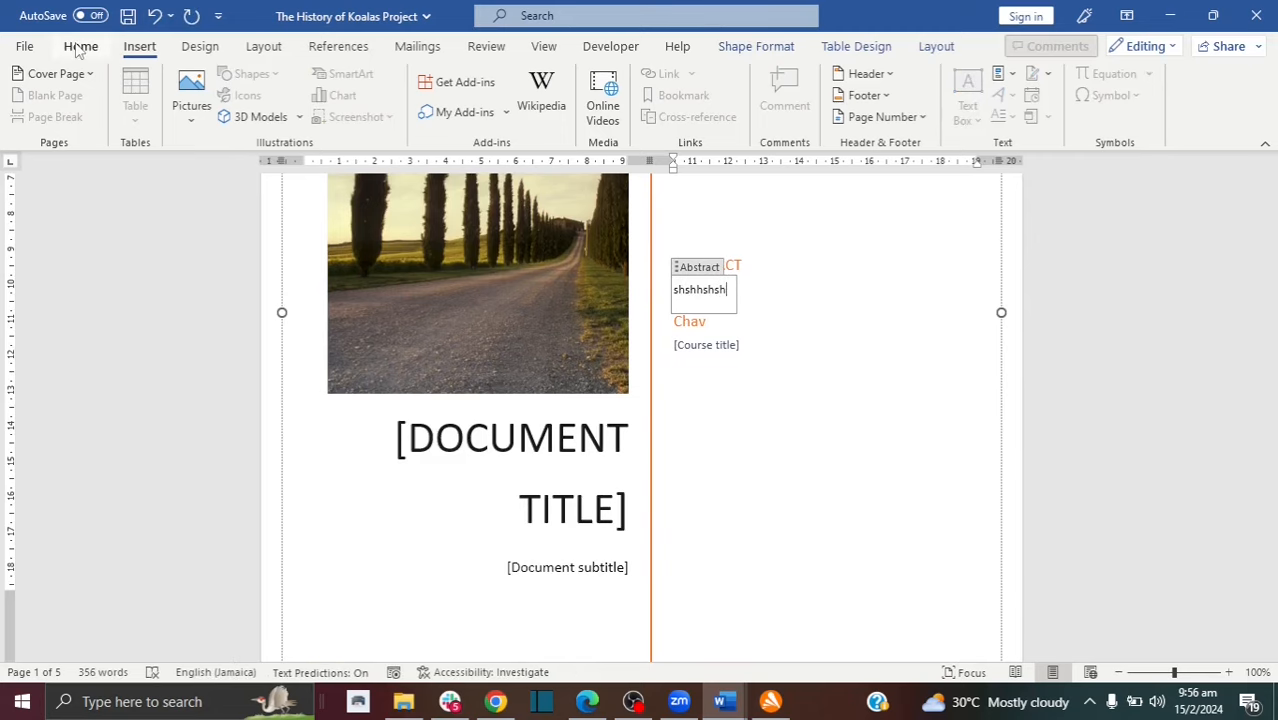
left_click(80, 47)
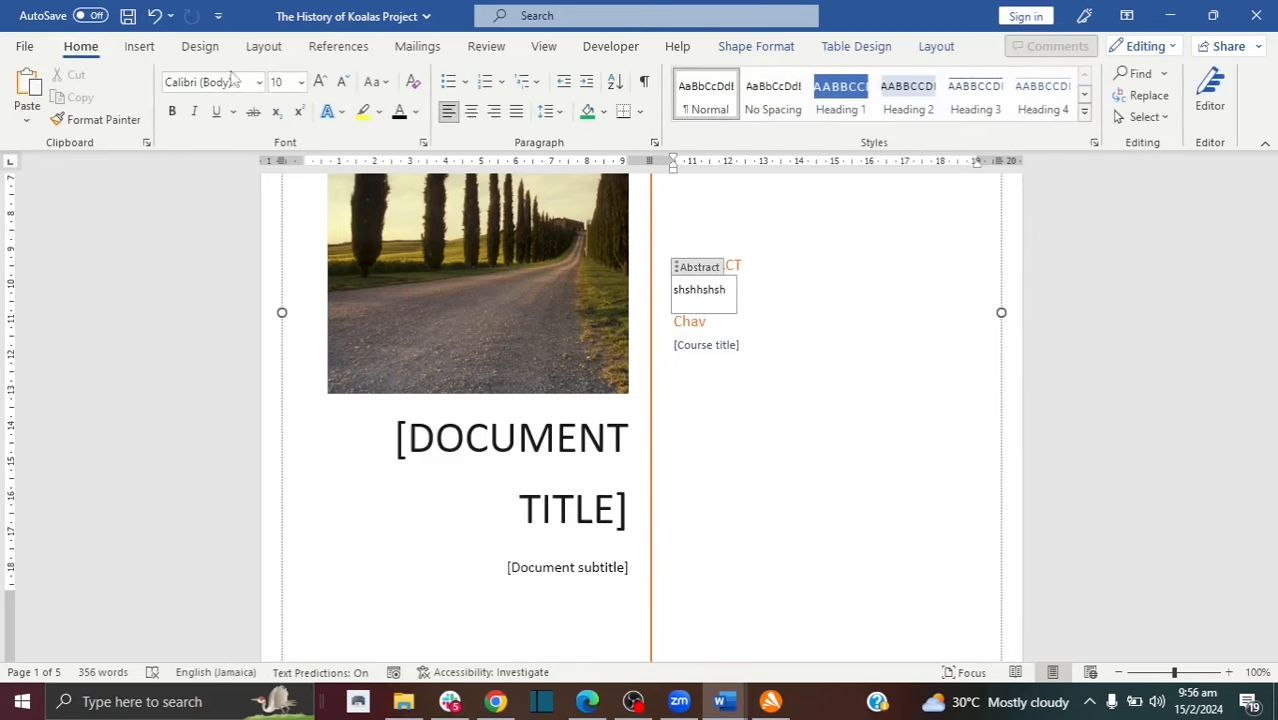
left_click(320, 84)
left_click(320, 84)
left_click(320, 84)
left_click(320, 84)
left_click(320, 84)
left_click(320, 84)
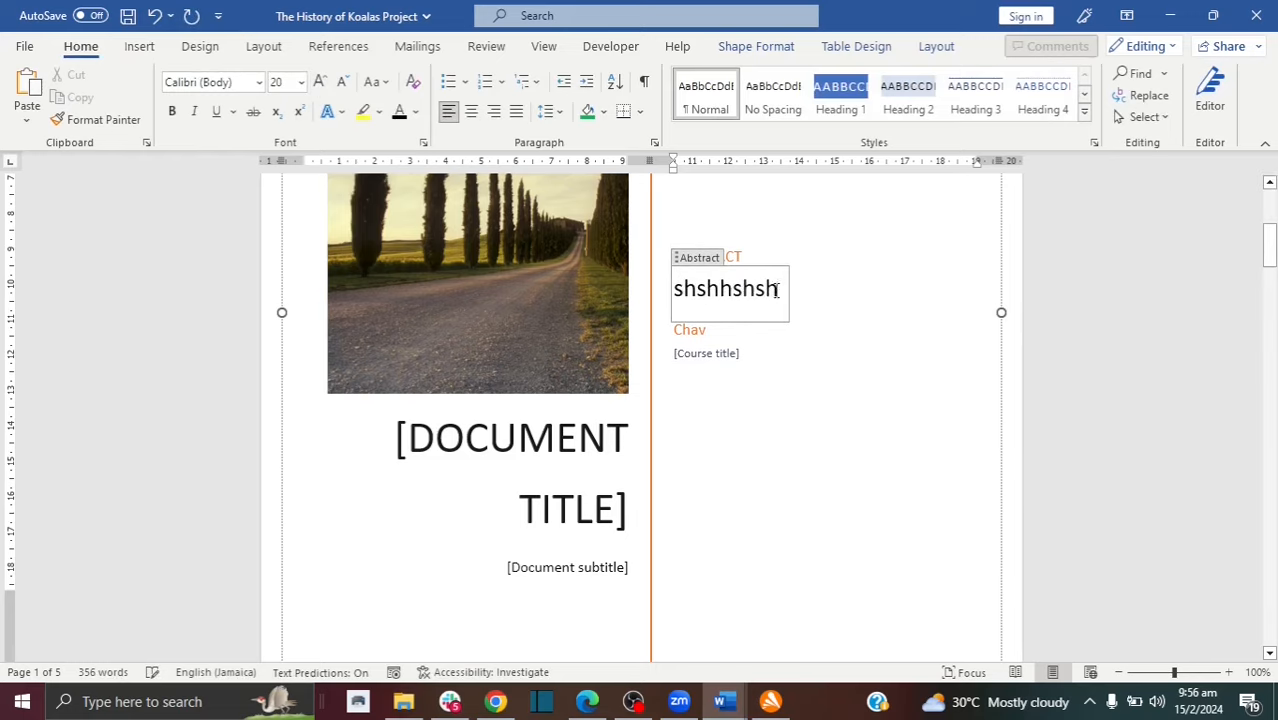
- Replace the cover page's road picture with a copy of the koala picture from the title page
left_click(550, 356)
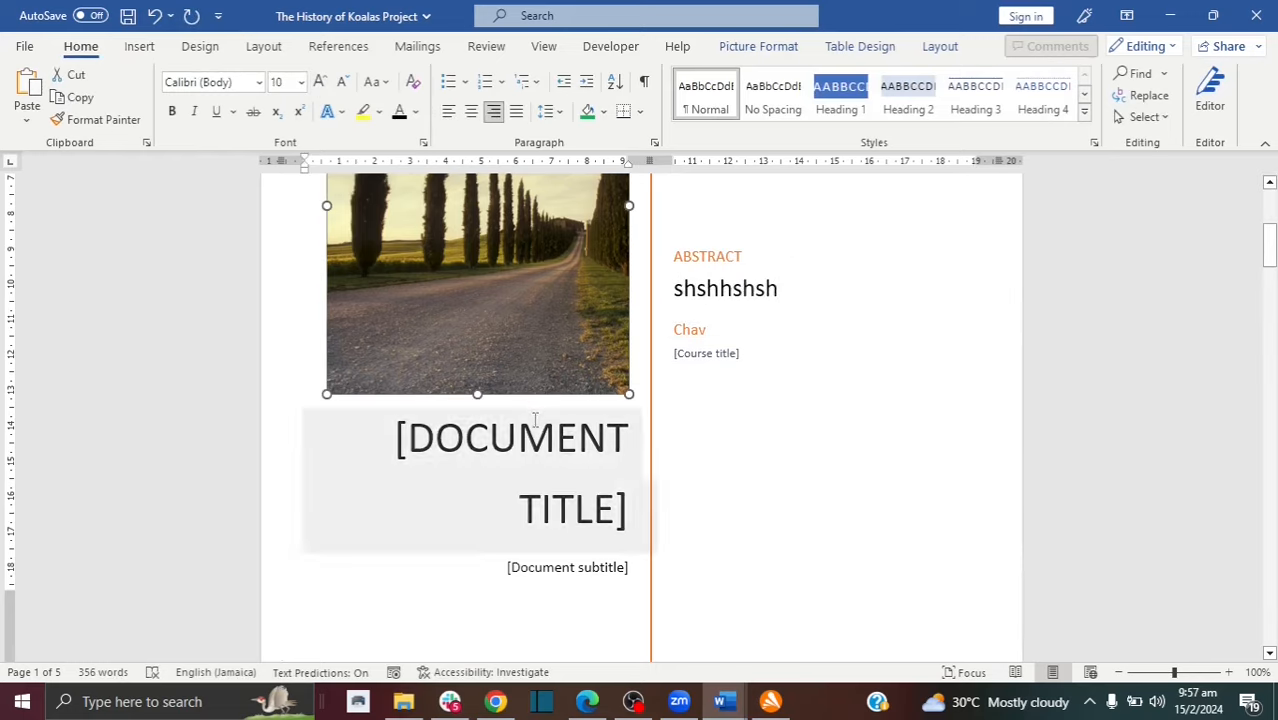
left_click_drag(1270, 243, 1270, 310)
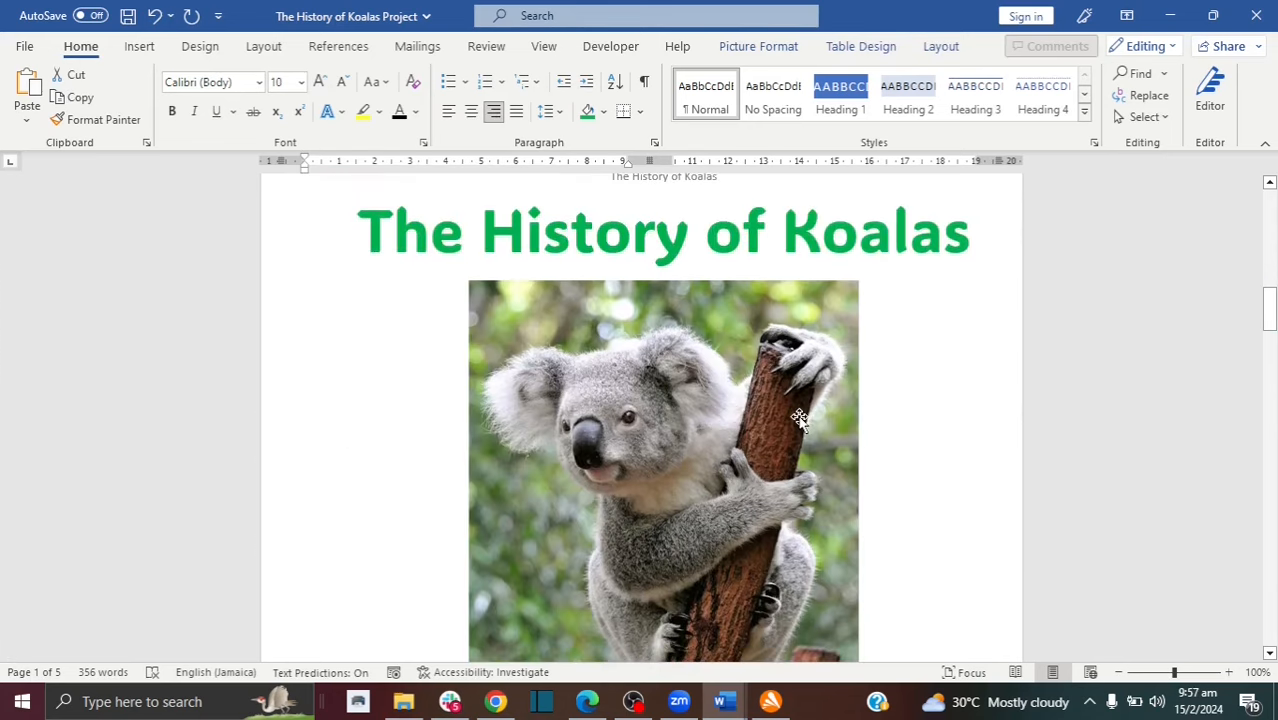
left_click(800, 418)
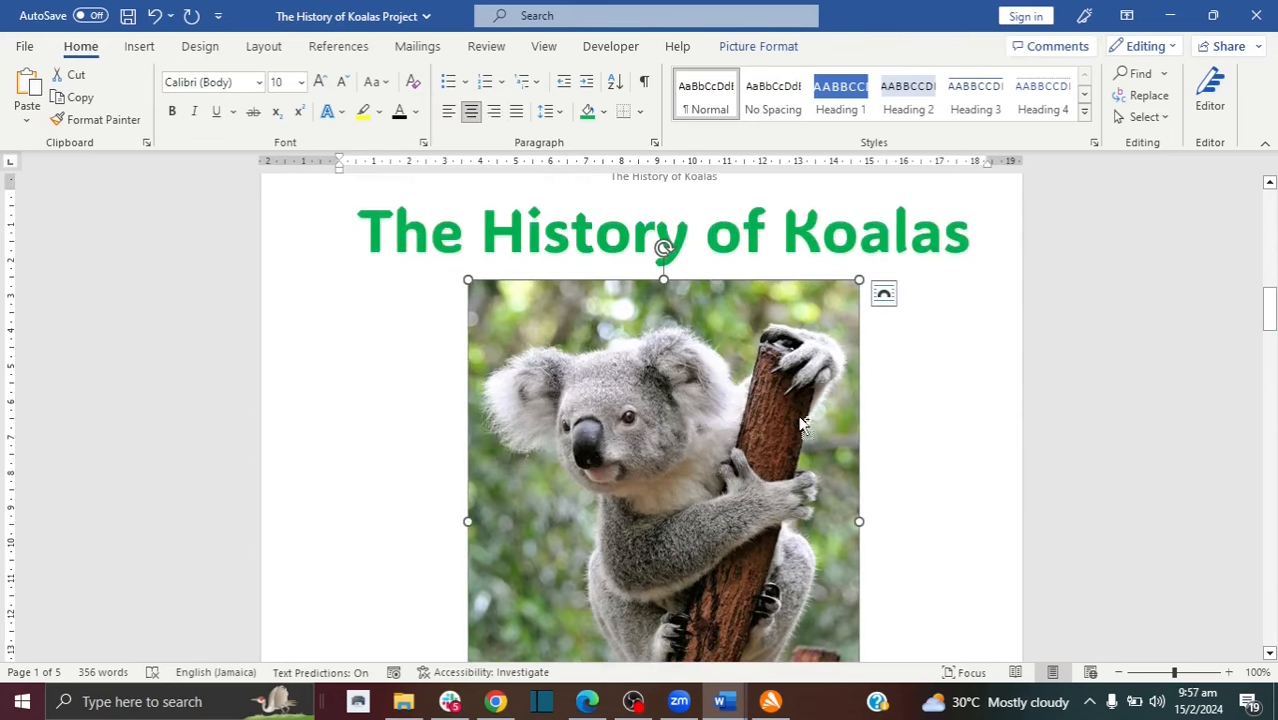
key("ctrl+c")
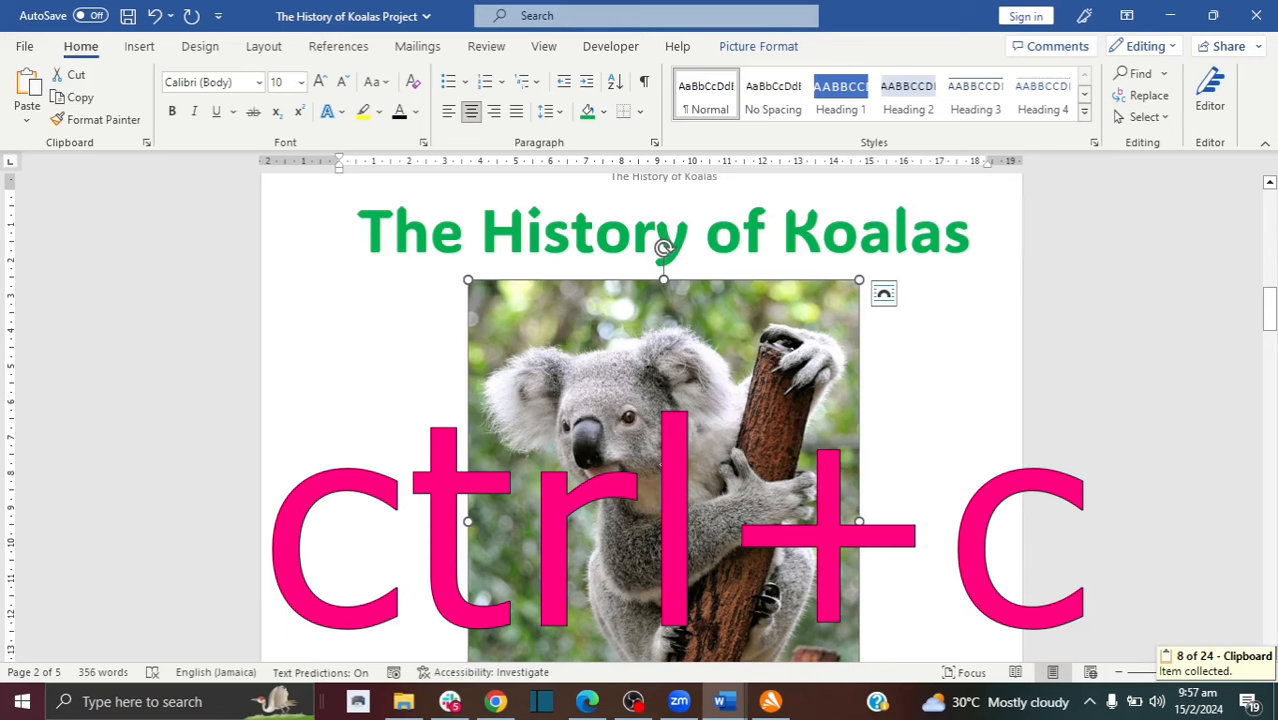
scroll(640, 369, "up", 10)
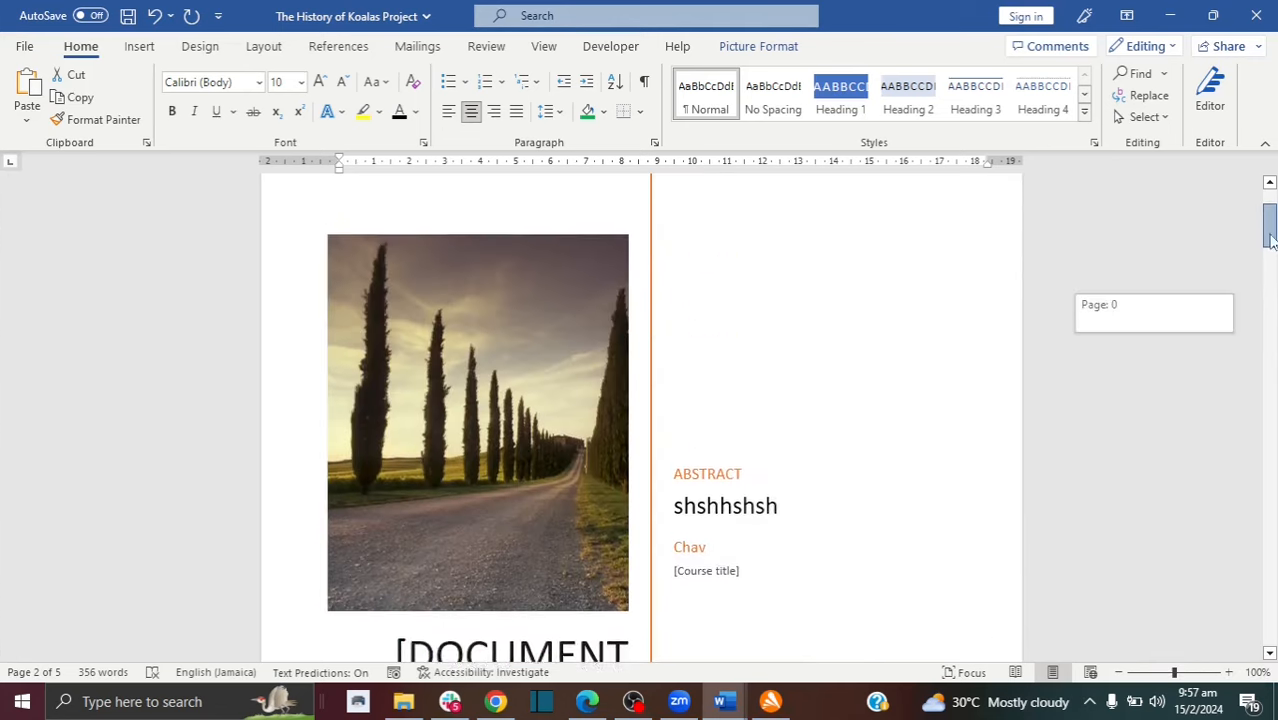
left_click(553, 387)
key("ctrl+v")
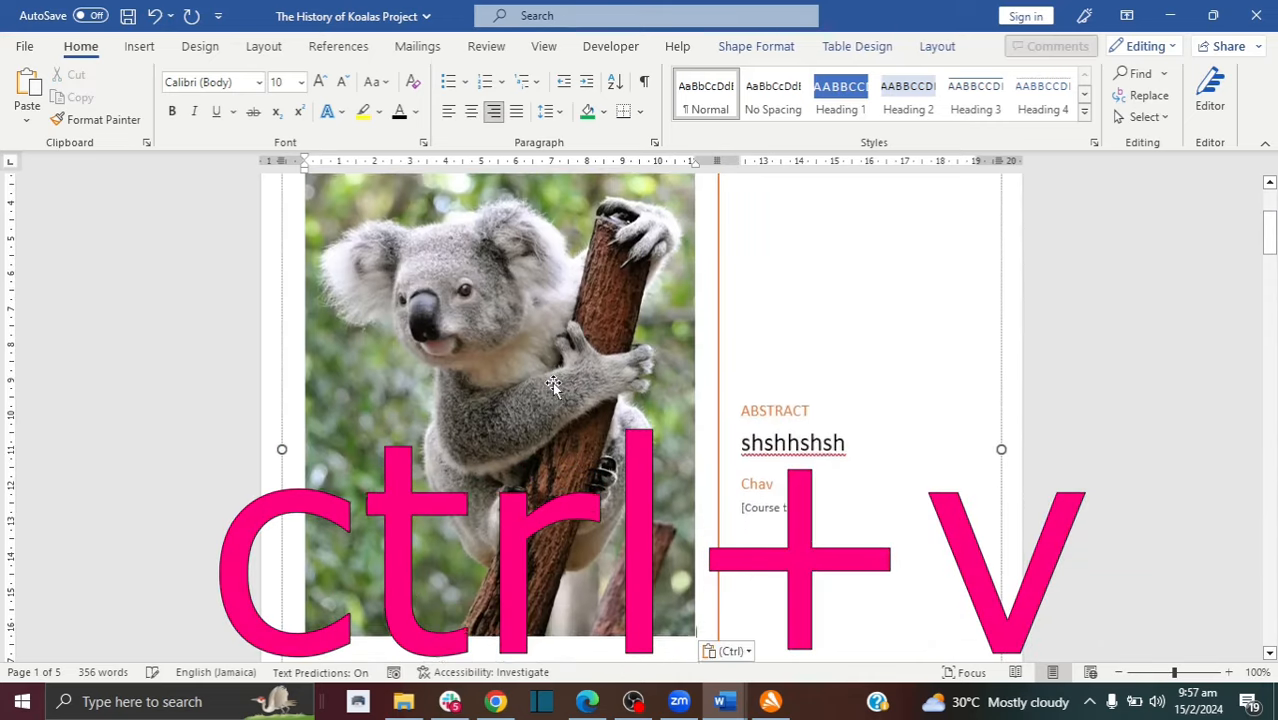
- Shrink the koala picture on the cover page proportionally to about 10 cm wide
mouse_move(1272, 237)
left_mouse_down()
mouse_move(1272, 256)
mouse_move(1271, 220)
left_mouse_up()
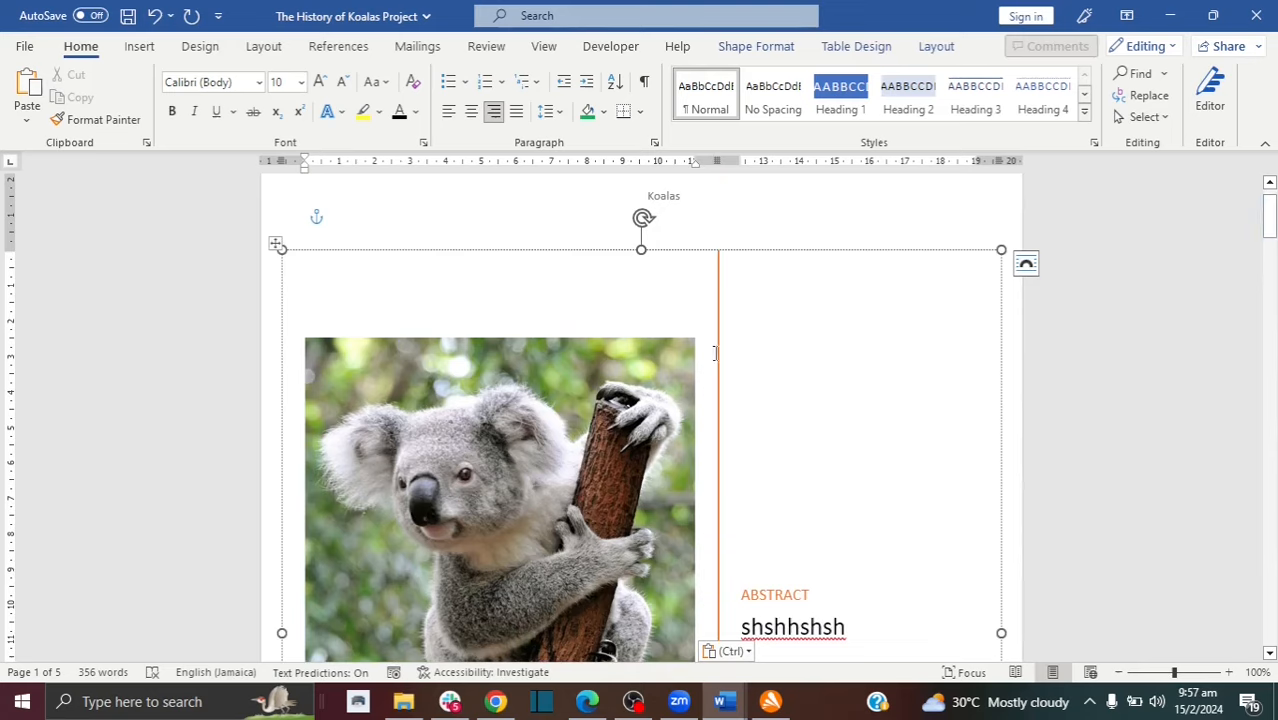
left_click(682, 350)
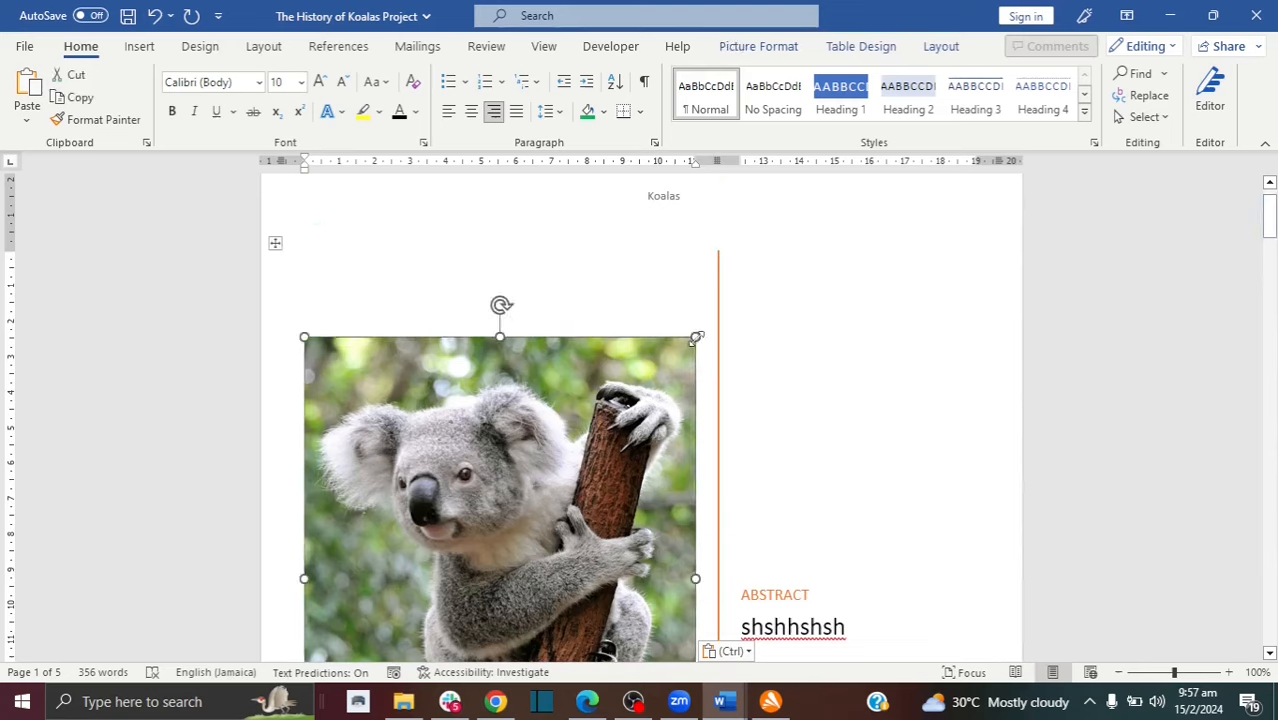
left_click_drag(697, 338, 654, 377)
scroll(765, 371, "down", 3)
left_click(765, 371)
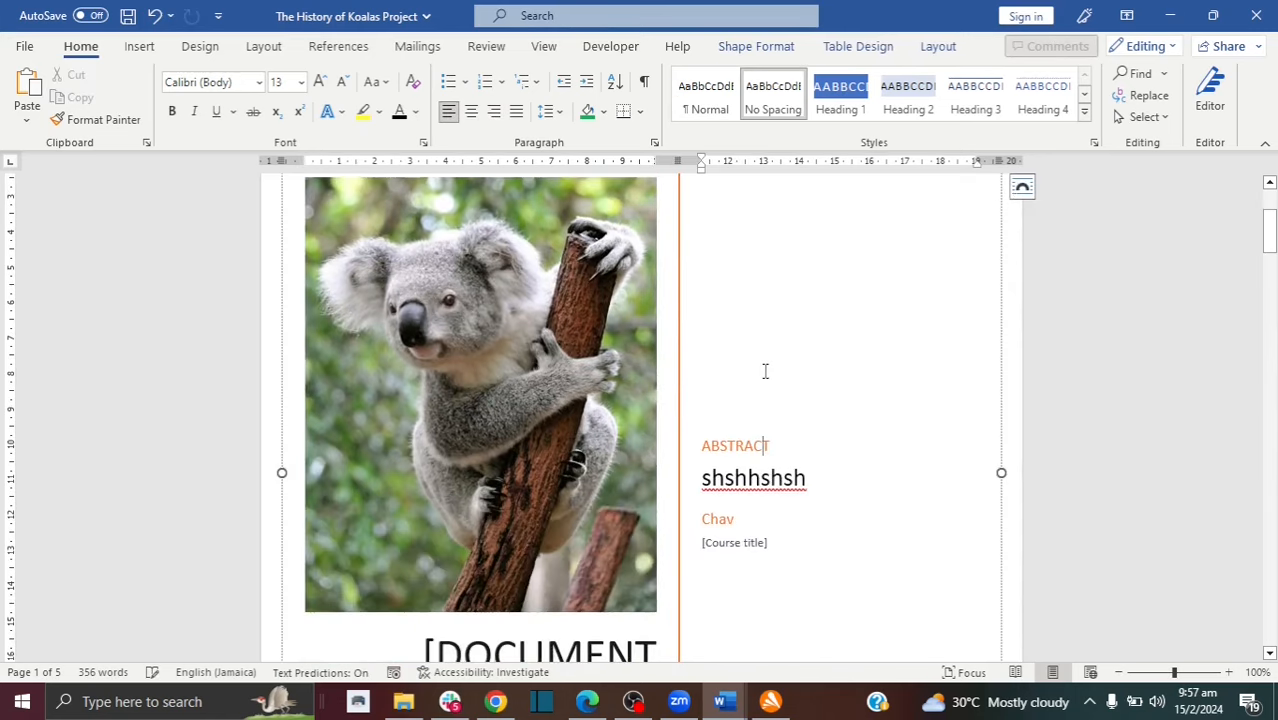
- Insert a blank page after the koala picture on the title page, before the Project Tip section
left_click_drag(1270, 245, 1272, 262)
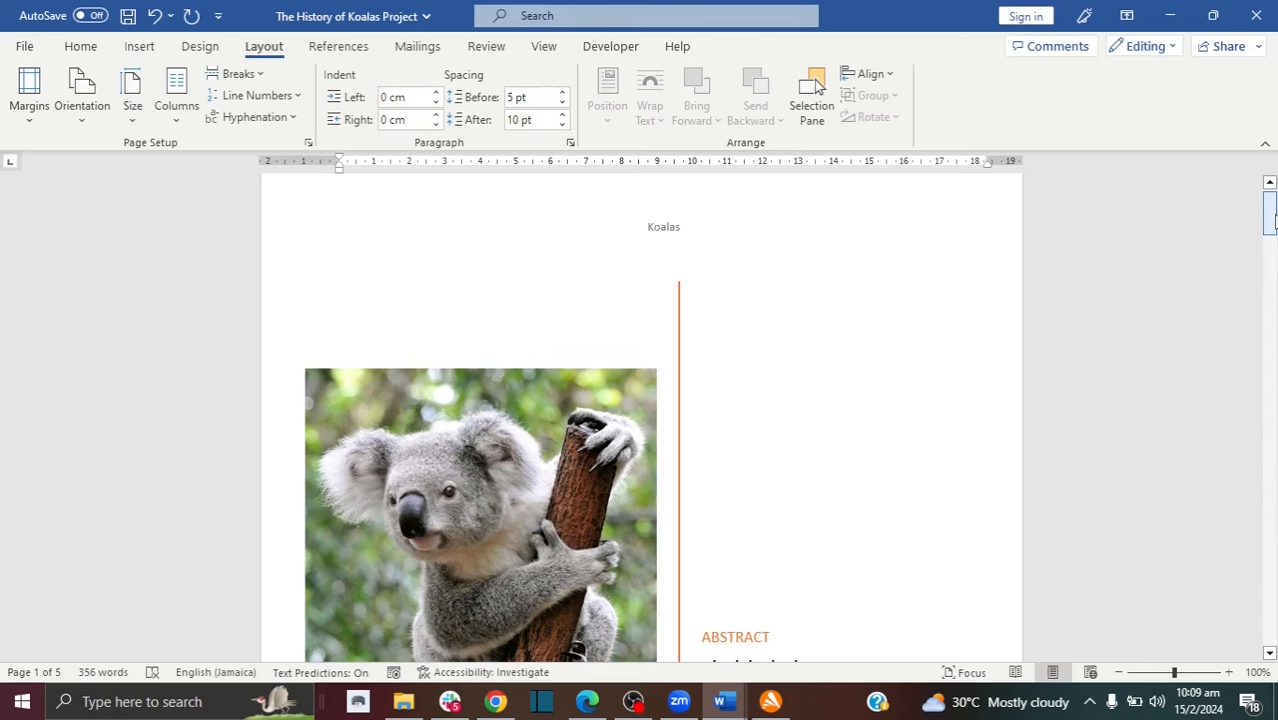
left_click_drag(1274, 220, 1272, 369)
scroll(1274, 377, "down", 8)
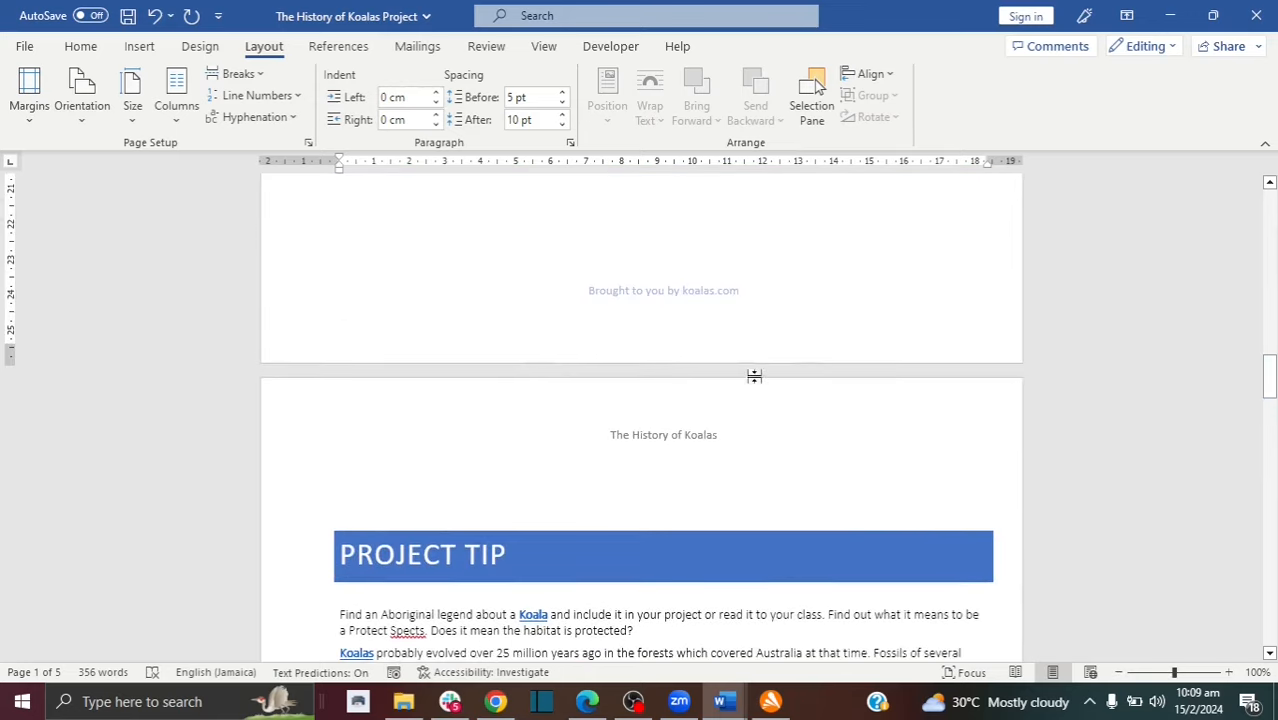
left_click_drag(1270, 378, 1270, 350)
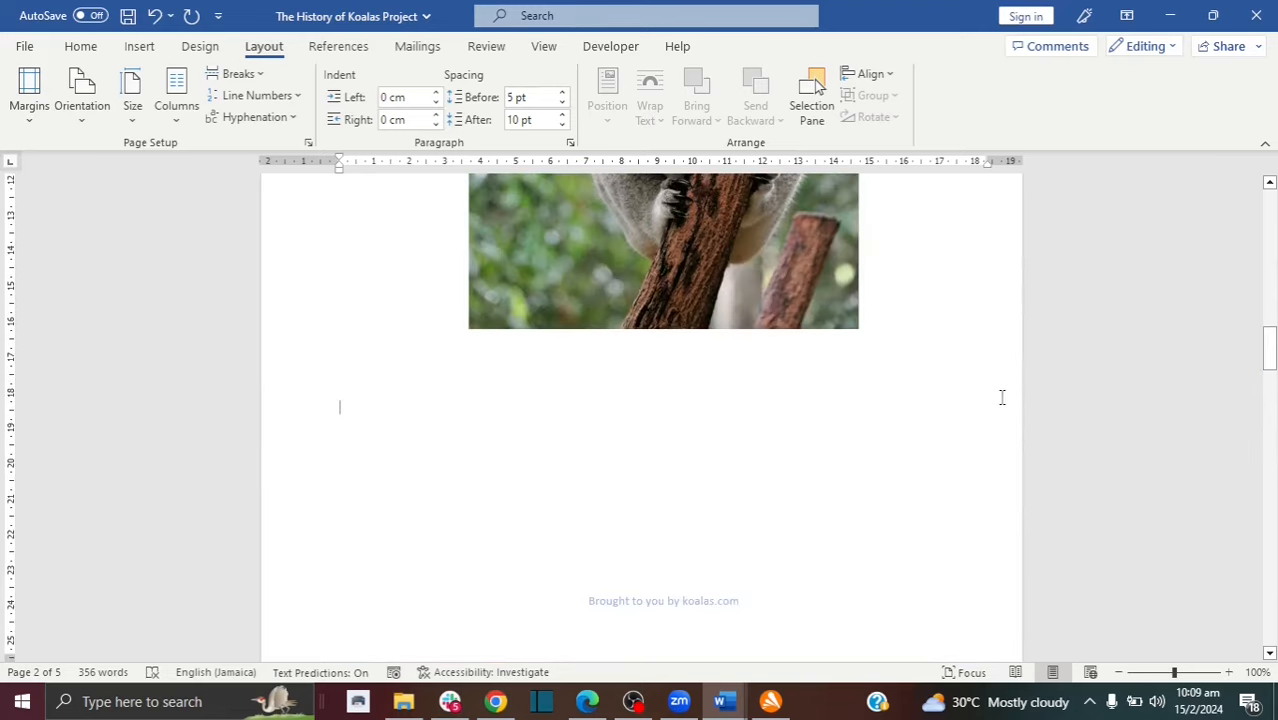
scroll(410, 364, "down", 1)
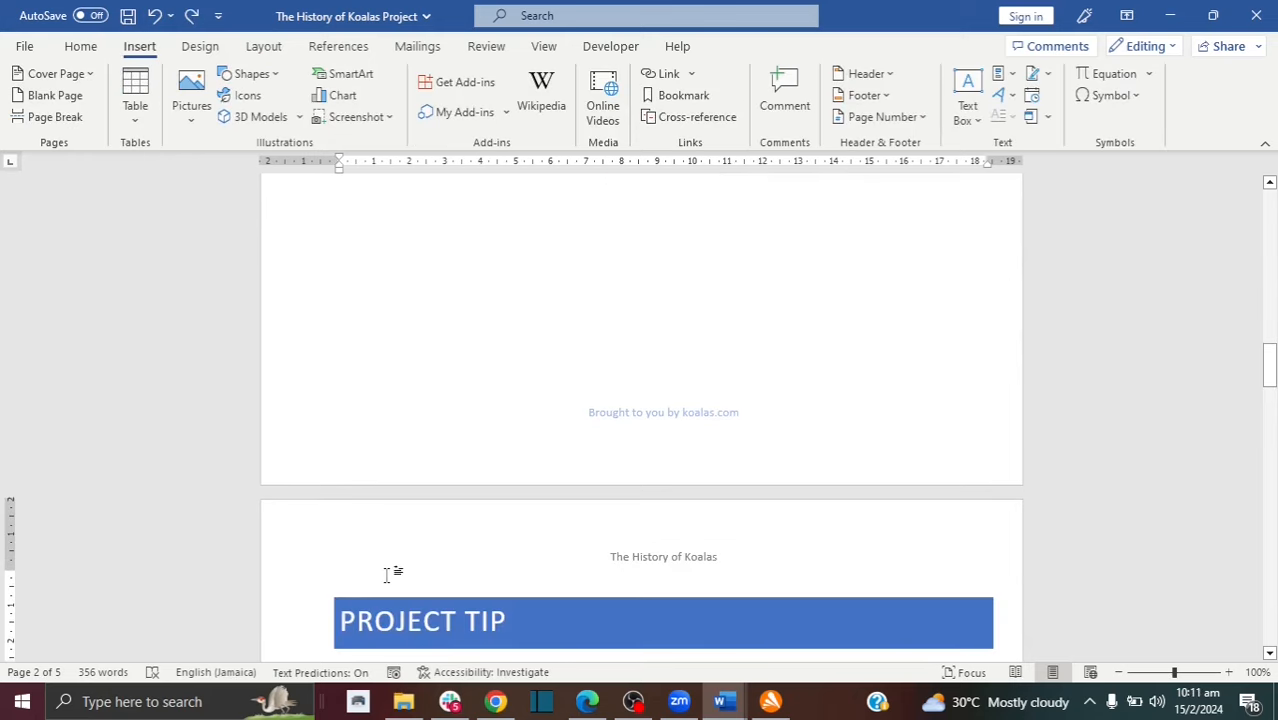
left_click_drag(1268, 366, 1268, 339)
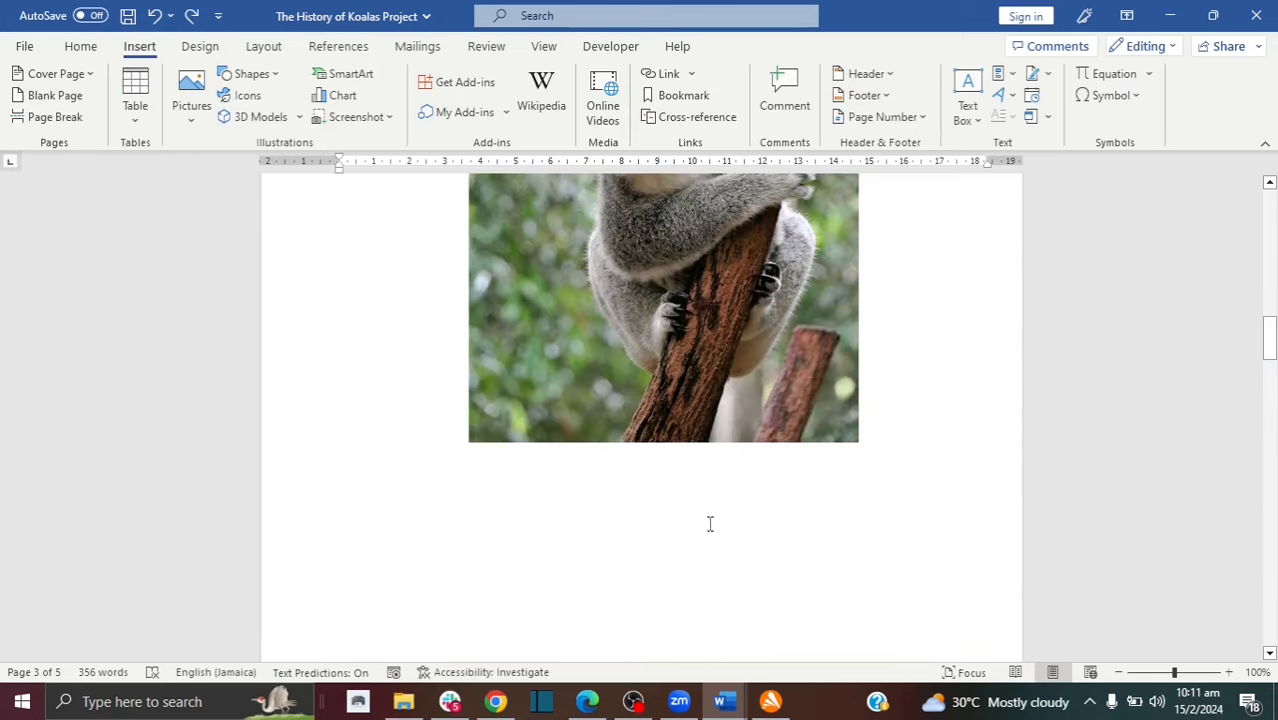
left_click(357, 510)
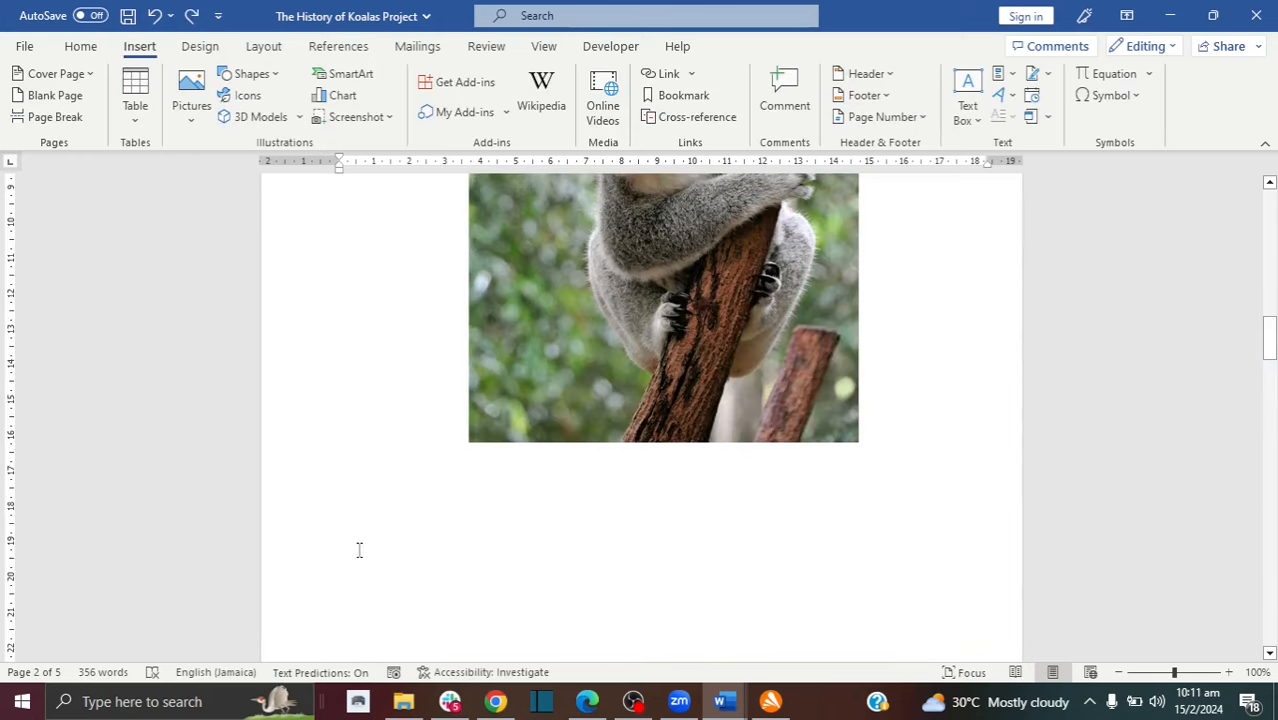
right_click(359, 554)
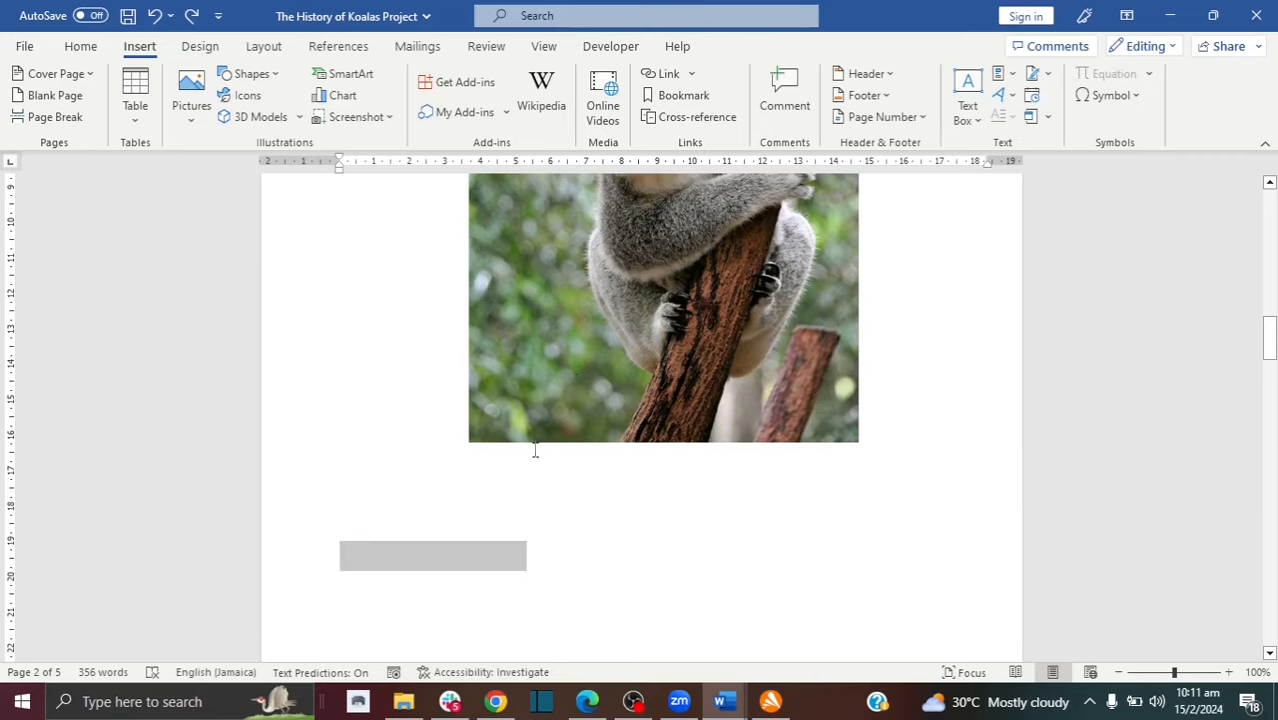
left_click(374, 556)
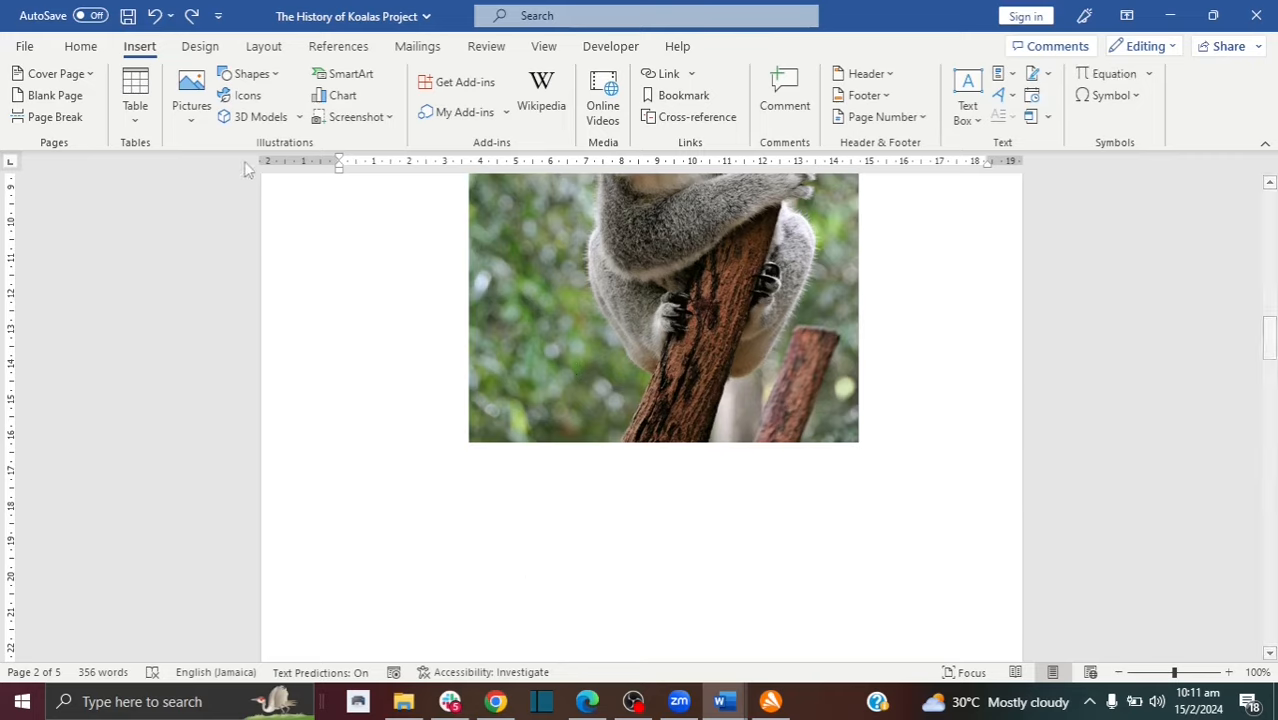
left_click(46, 99)
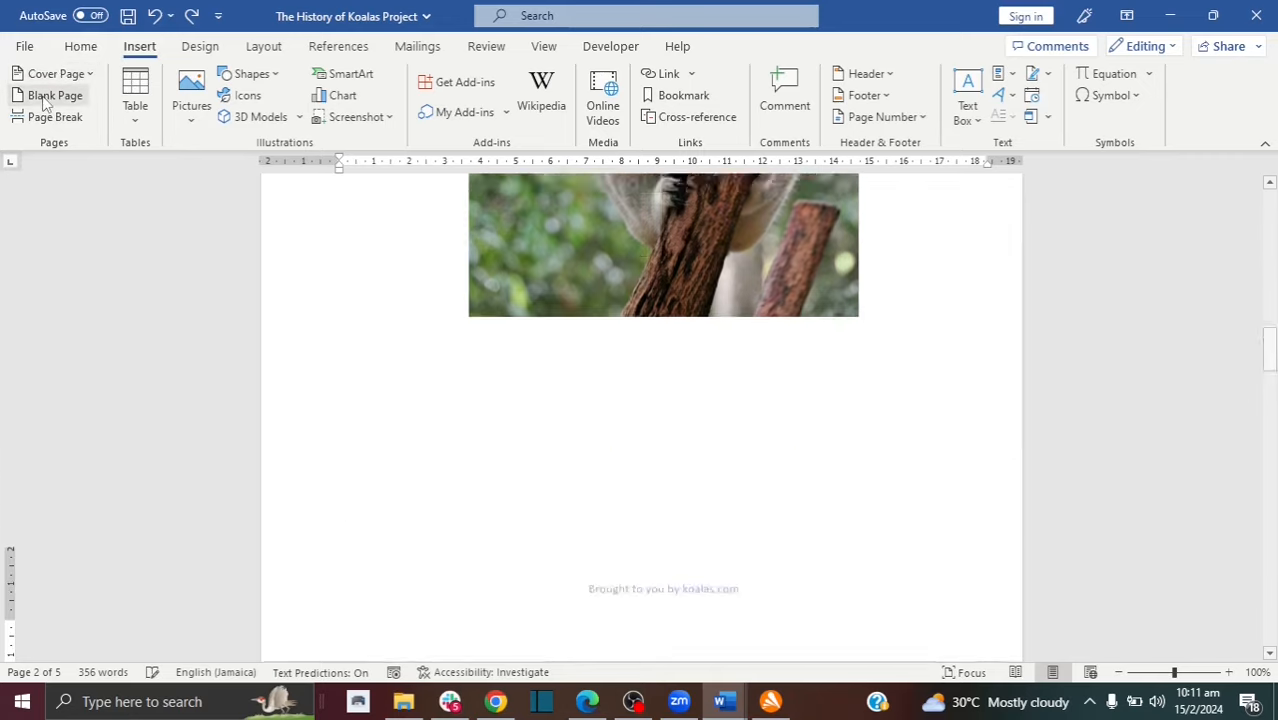
- Insert the Automatic Table 1 table of contents on the blank page and change its heading to "TABLE OF CONTENTS"
scroll(1270, 330, "up", 8)
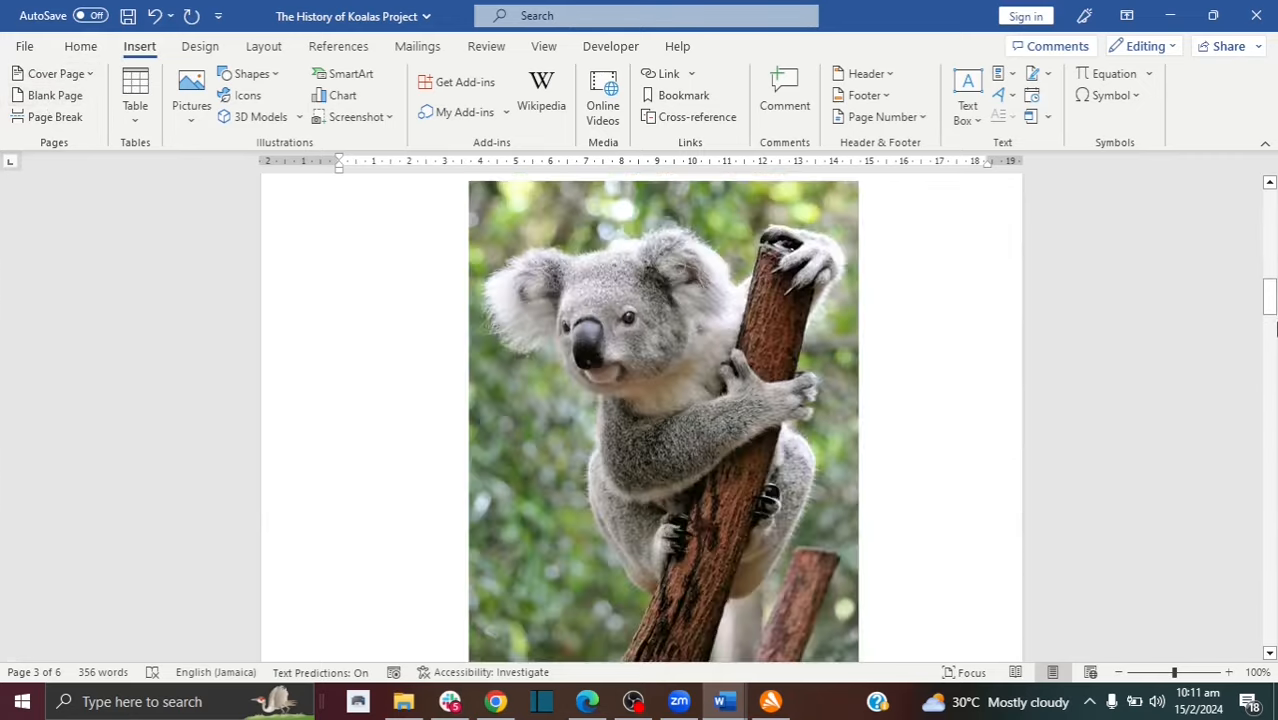
left_click_drag(1274, 325, 1275, 367)
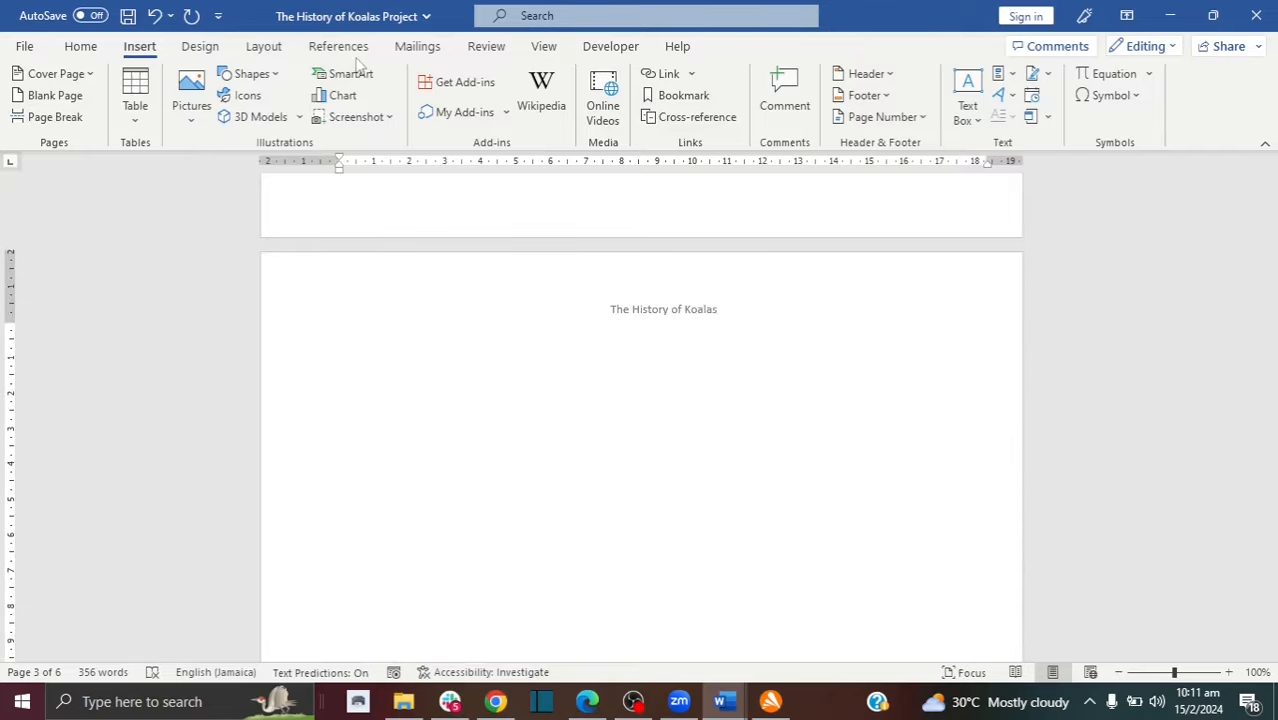
left_click(326, 50)
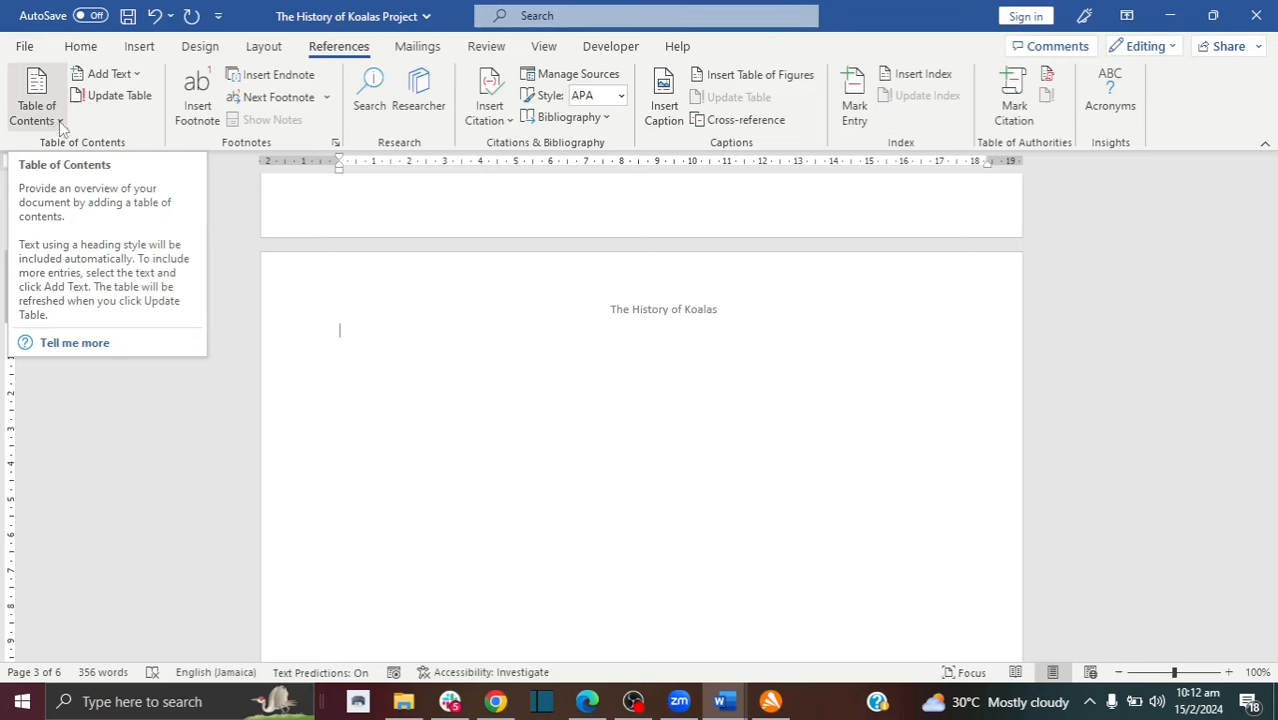
left_click(60, 121)
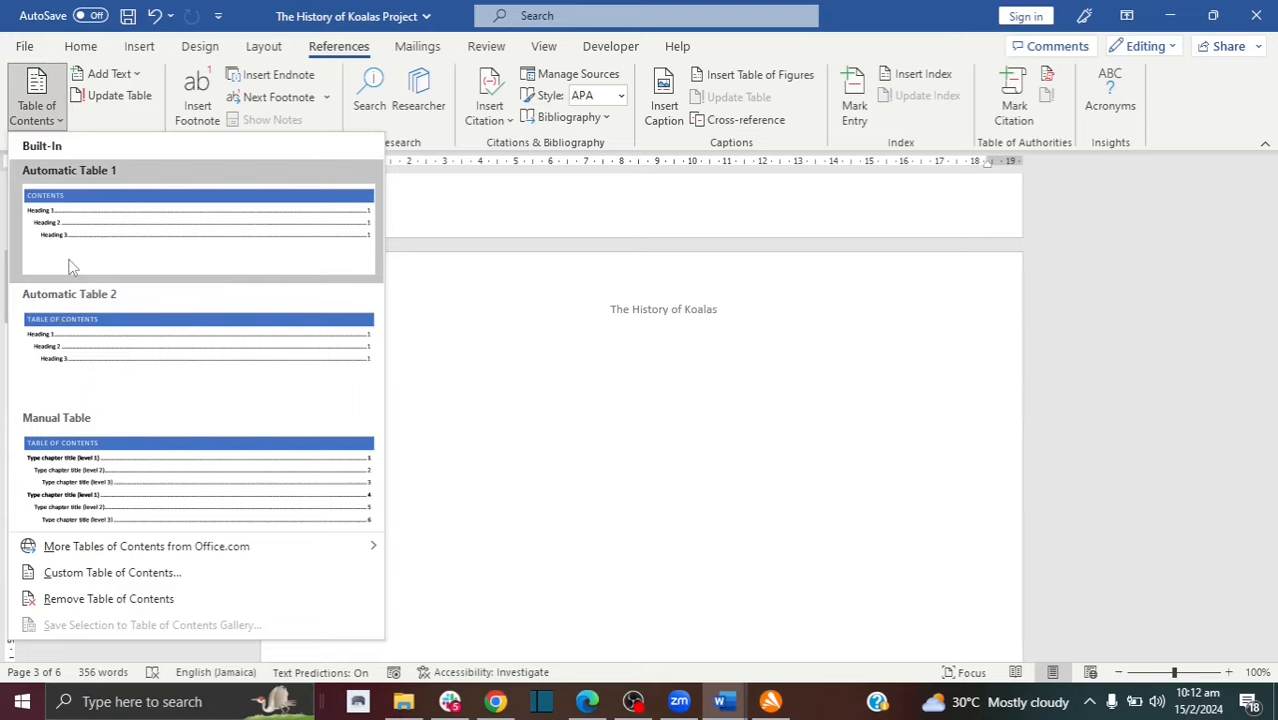
left_click(76, 210)
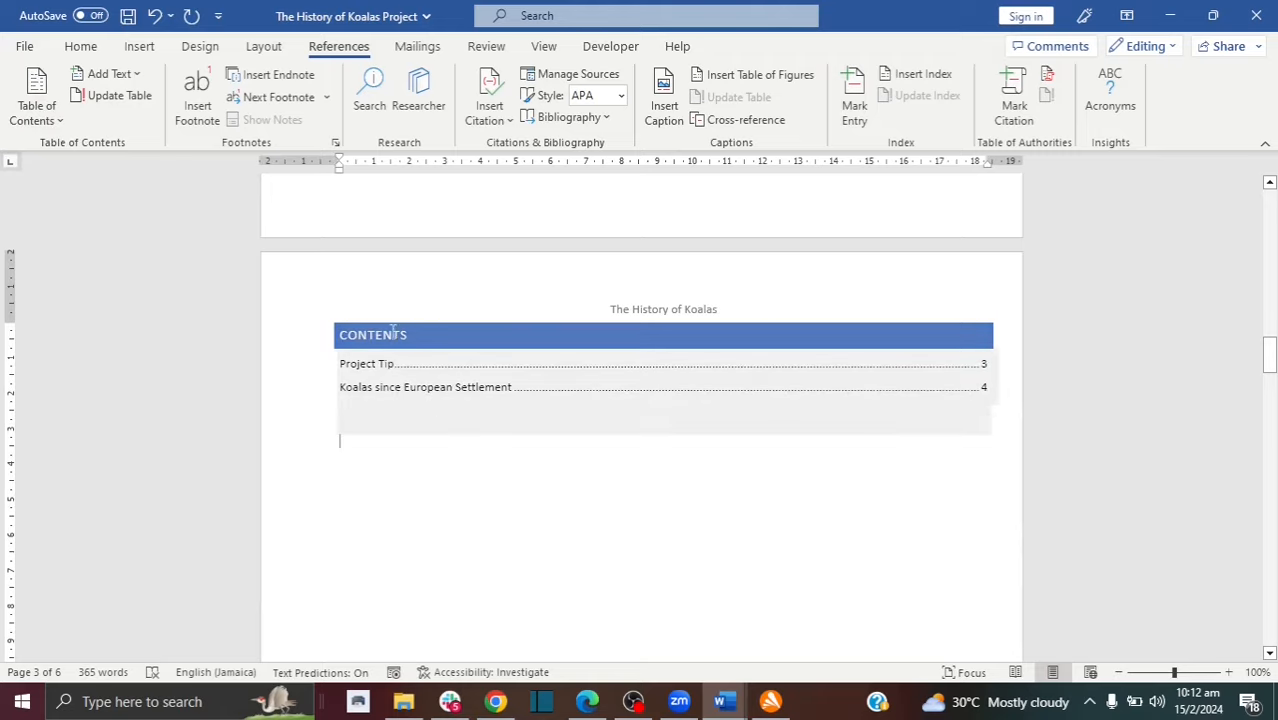
left_click(343, 333)
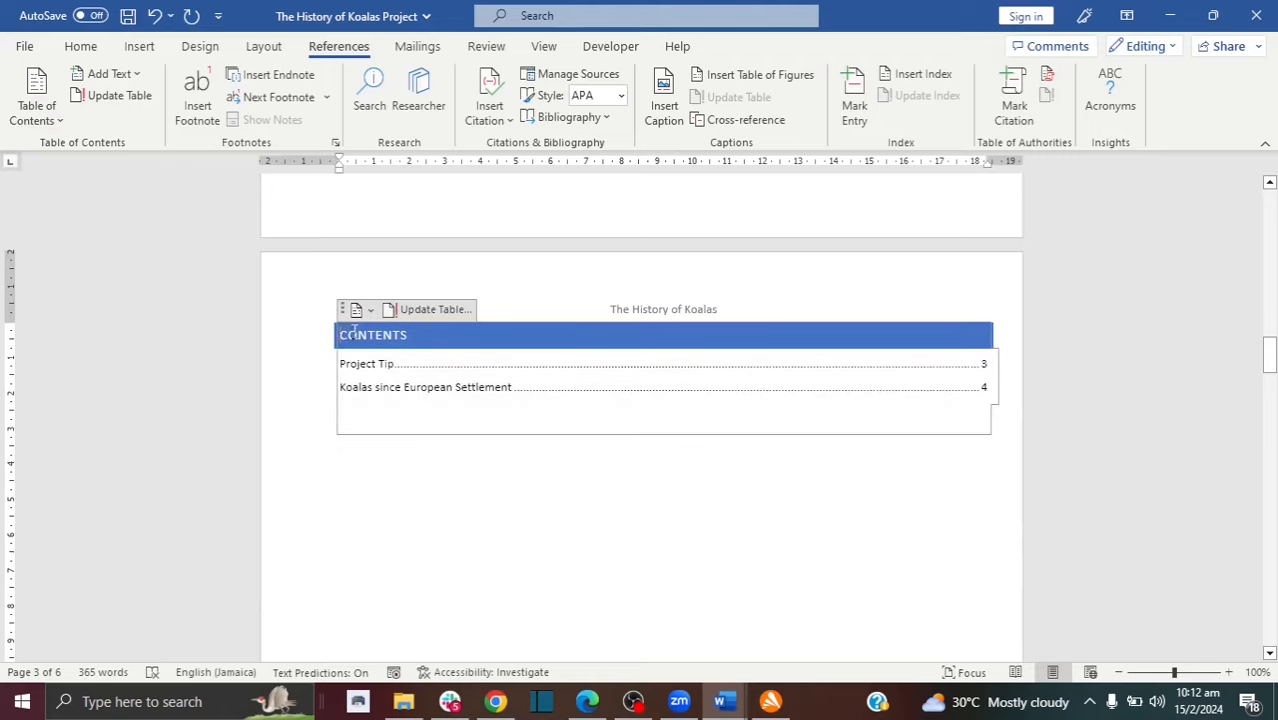
type("TABLE OF")
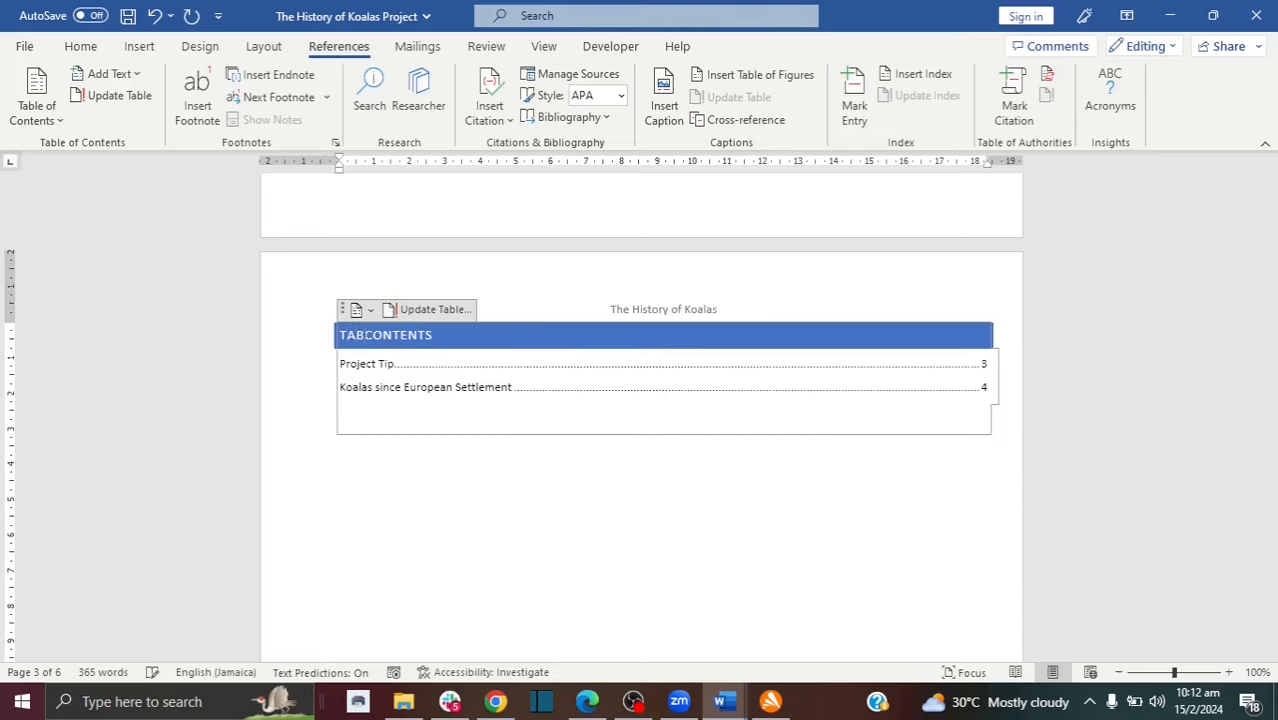
- Follow the Project Tip entry in the table of contents to its section and look further through the document
left_click(378, 364)
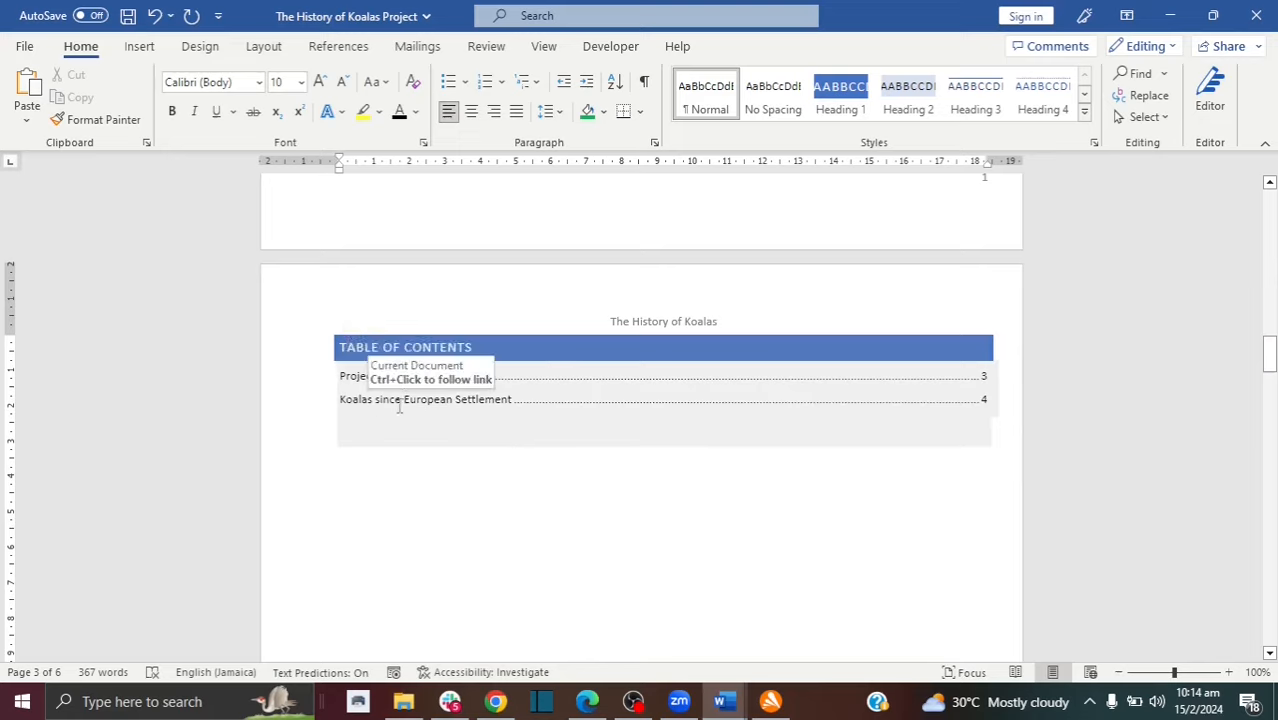
left_click(985, 375, "ctrl")
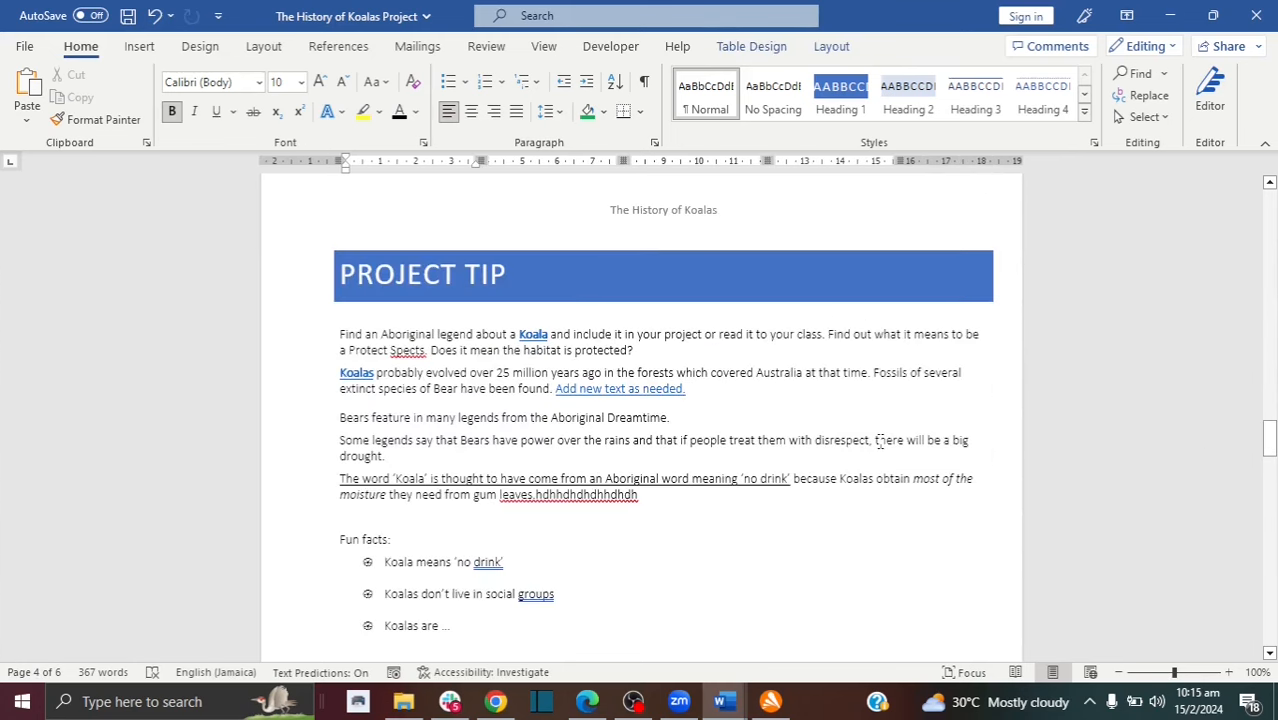
left_click_drag(1268, 440, 1272, 560)
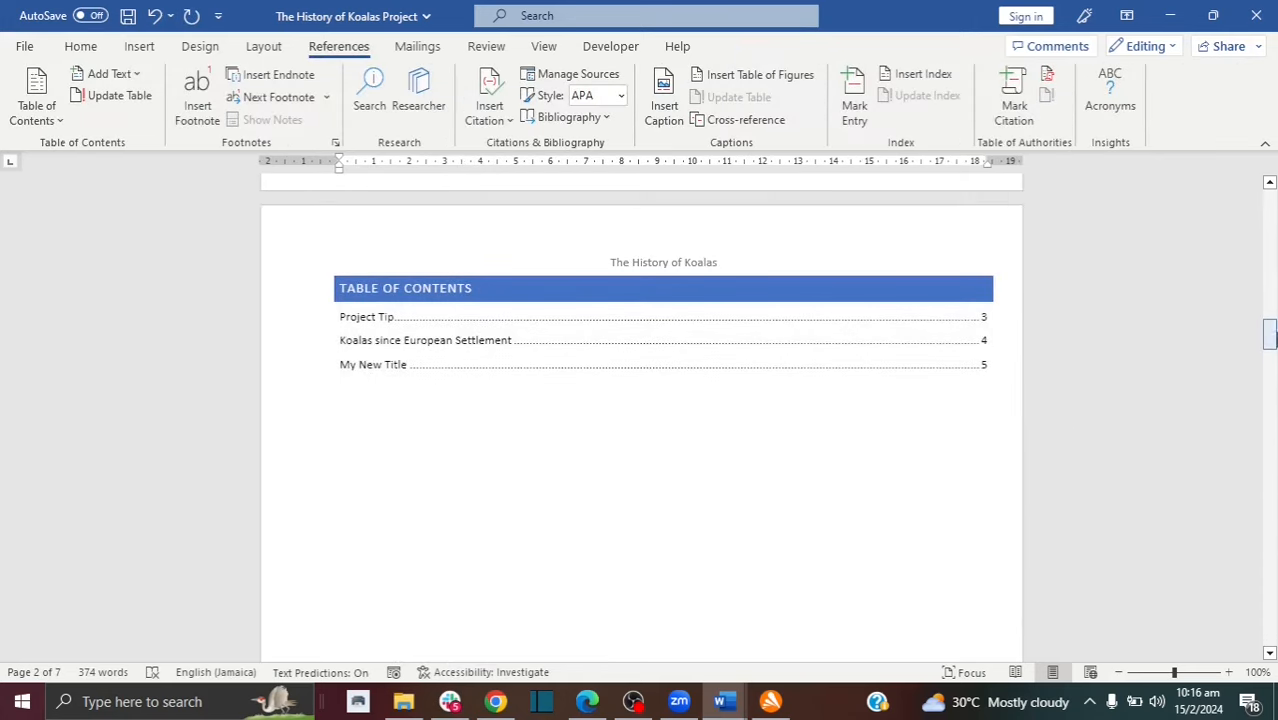
- Apply the Heading 2 style to the "My Subtitle" line above the contact table
left_click_drag(1270, 333, 1270, 533)
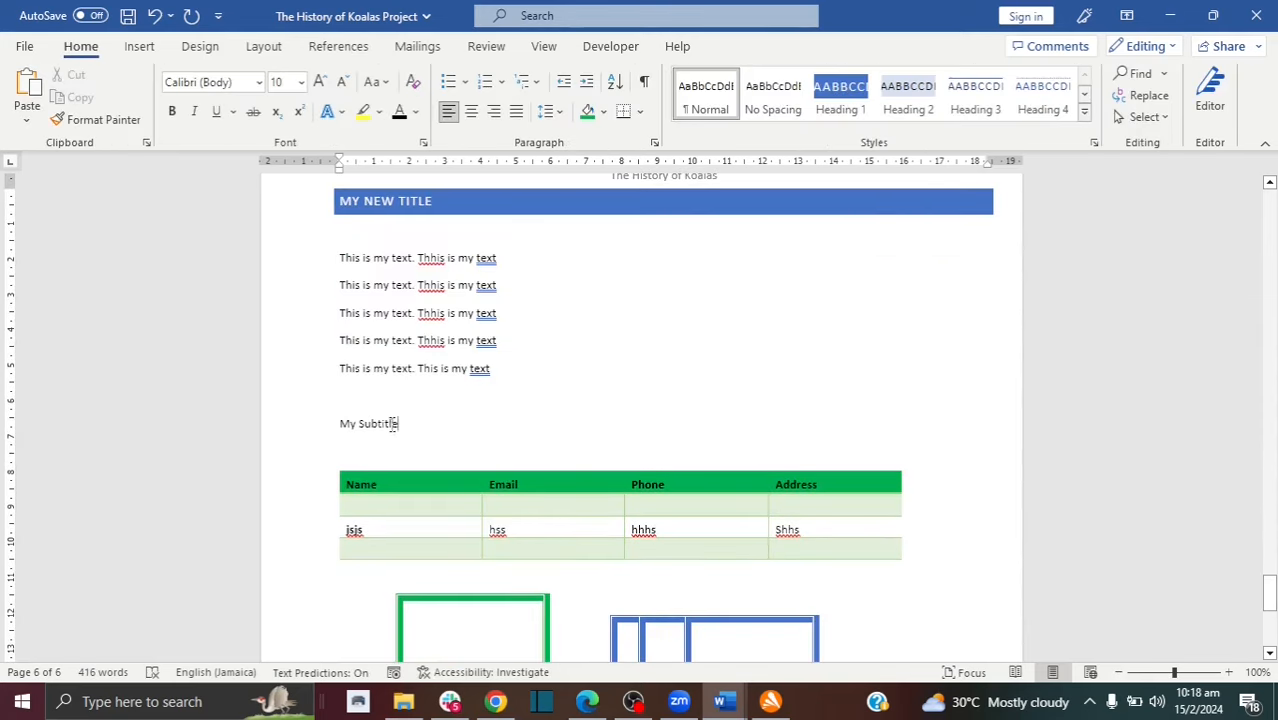
left_click_drag(402, 424, 339, 425)
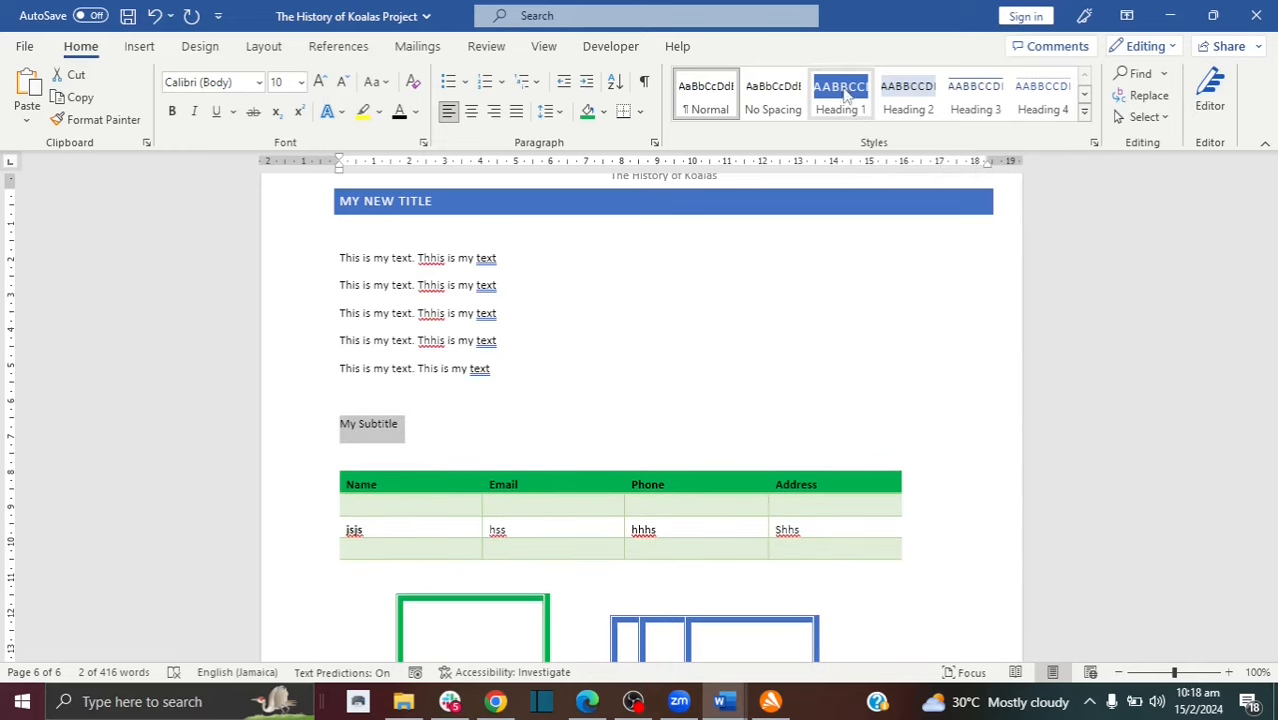
left_click(917, 92)
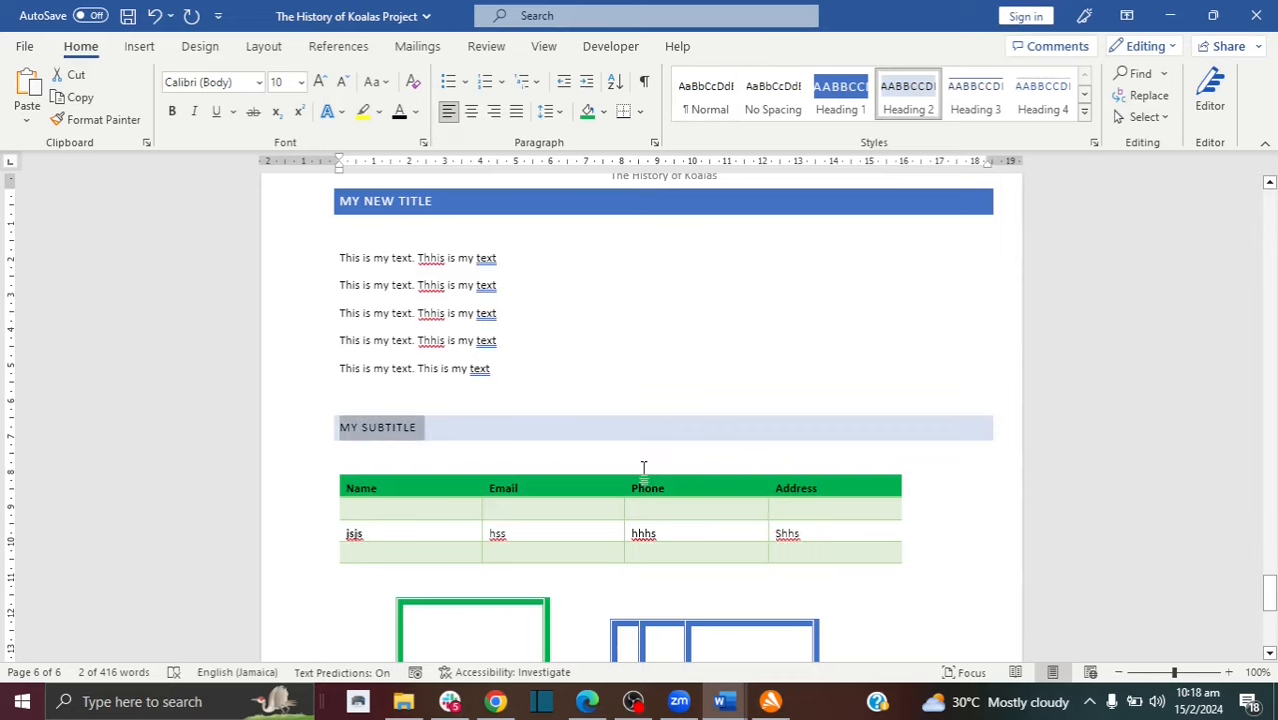
- Update the entire table of contents, including its entries as well as the page numbers
left_click_drag(1269, 590, 1272, 345)
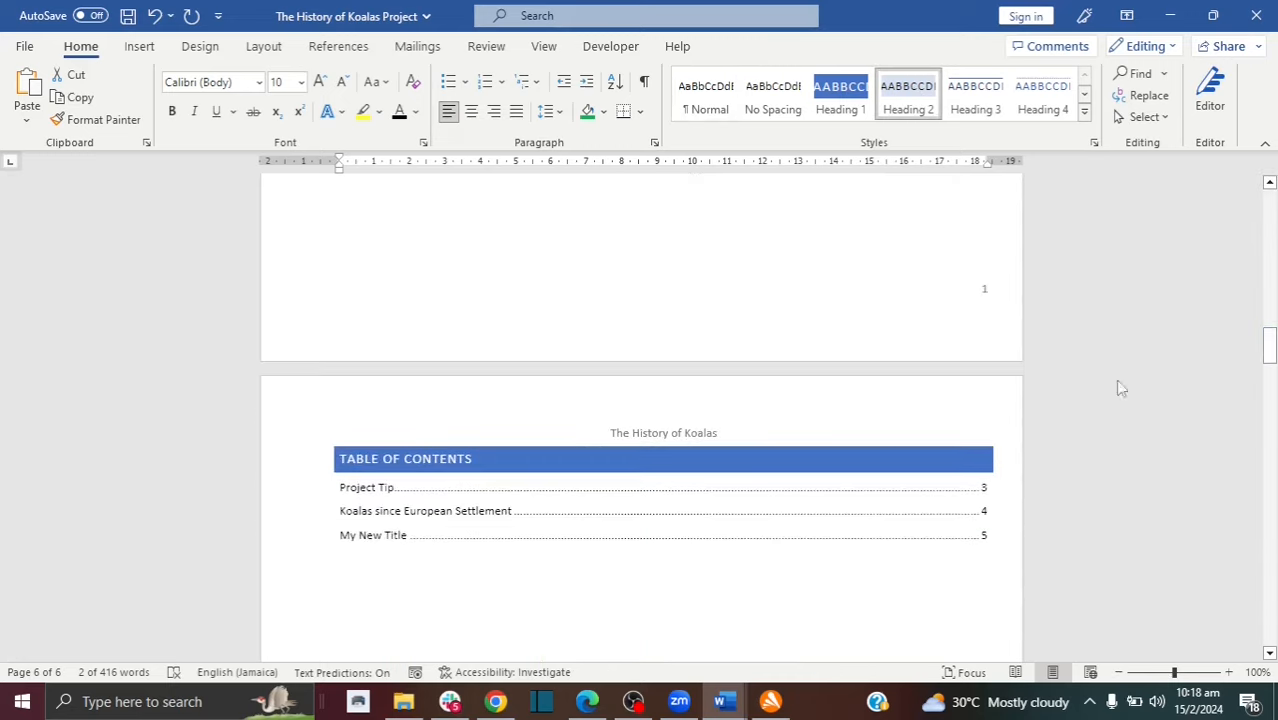
left_click(699, 528)
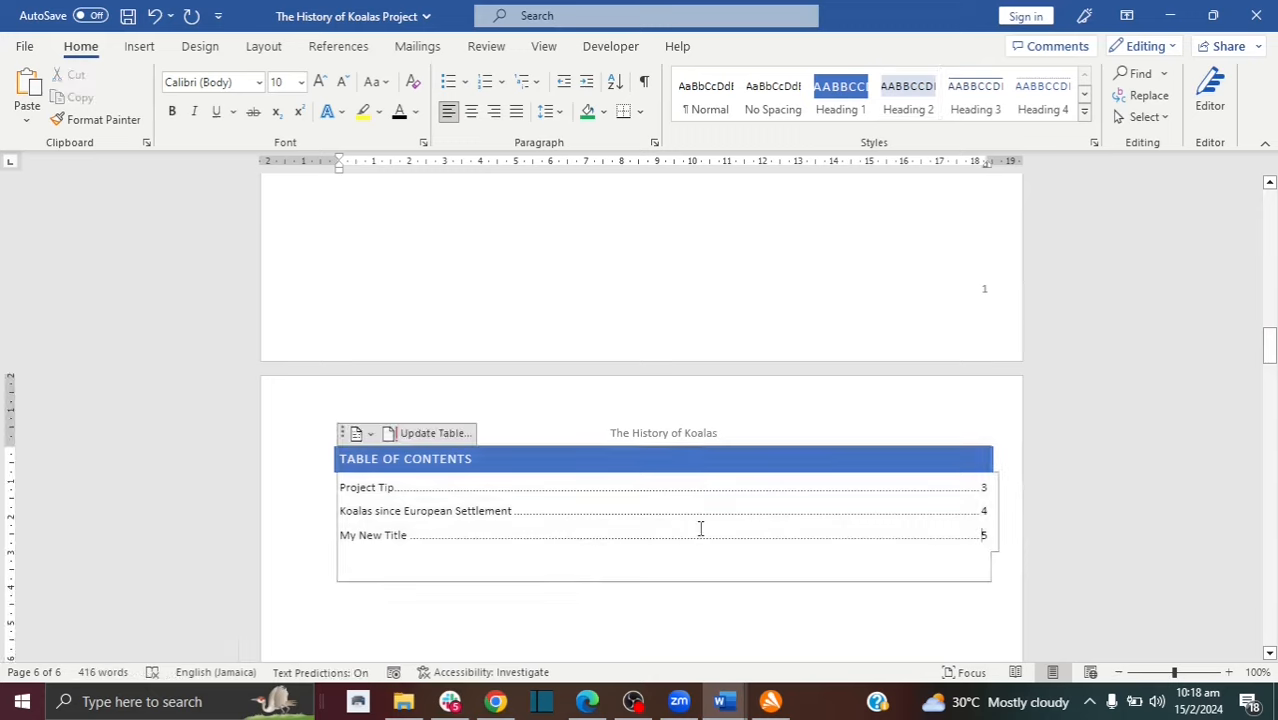
left_click(418, 440)
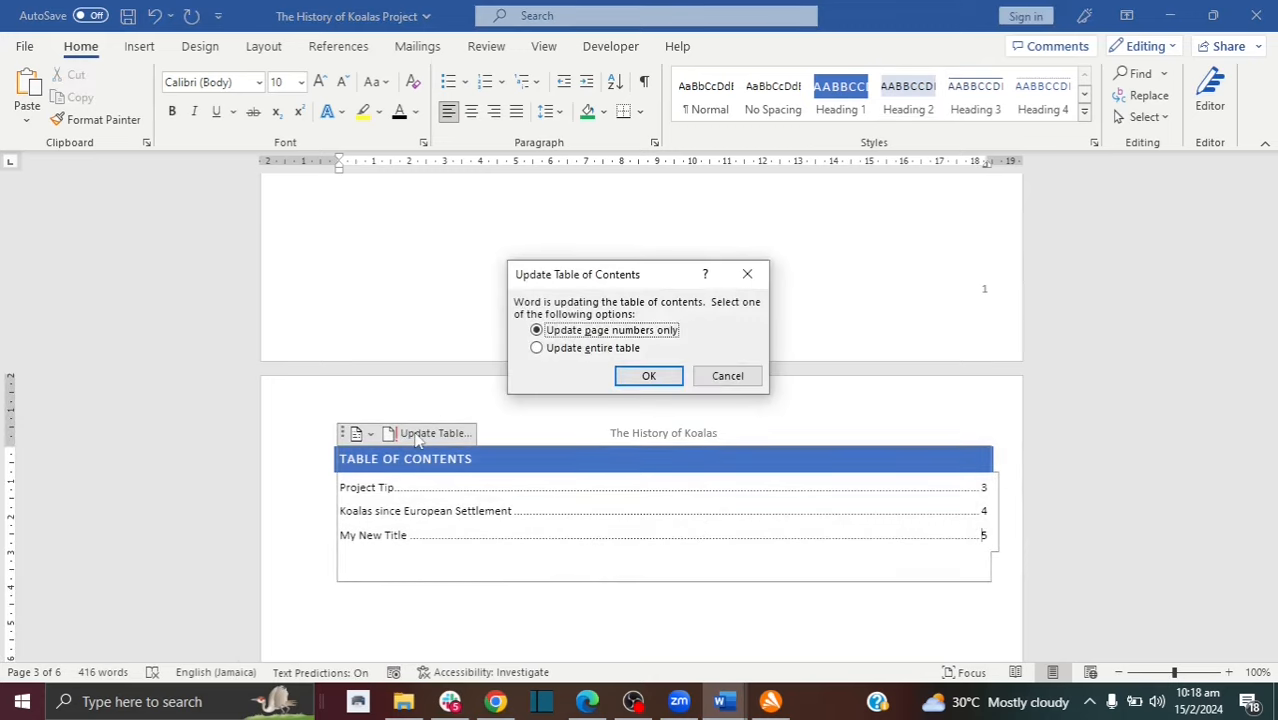
left_click(592, 349)
left_click(648, 376)
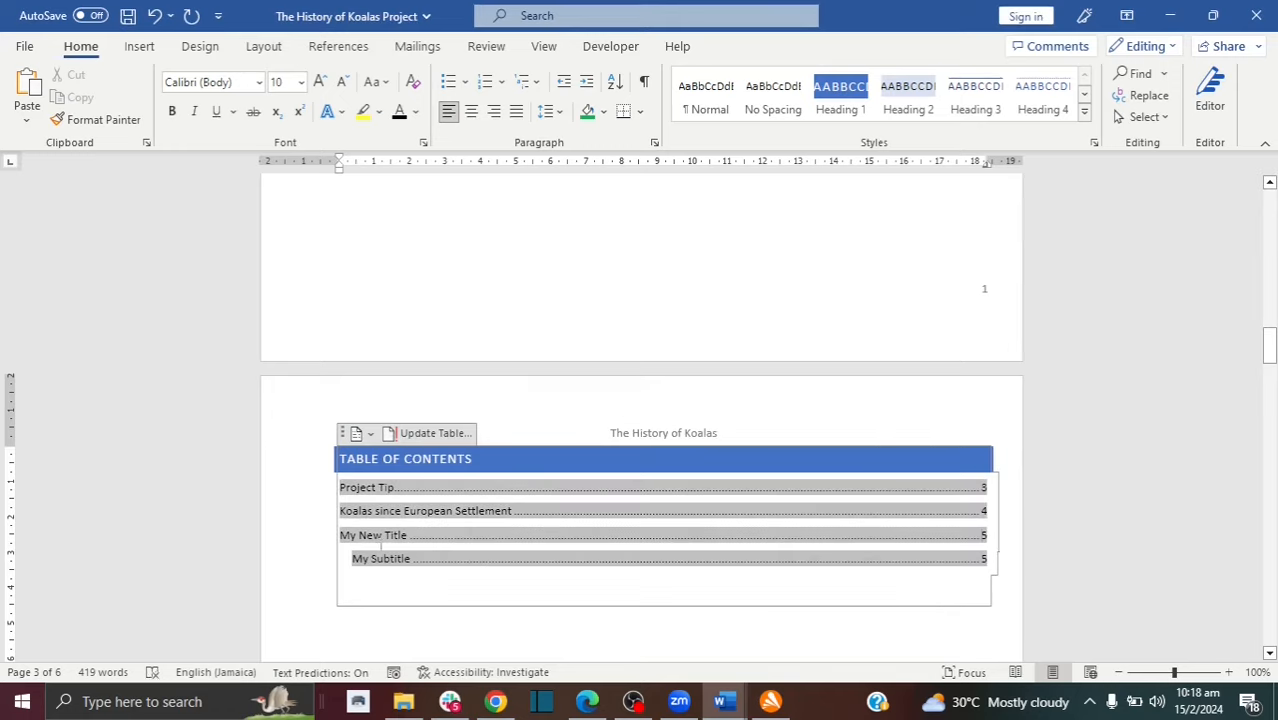
- Follow the My Subtitle entry in the table of contents to its section
left_click(382, 535)
left_click(348, 559)
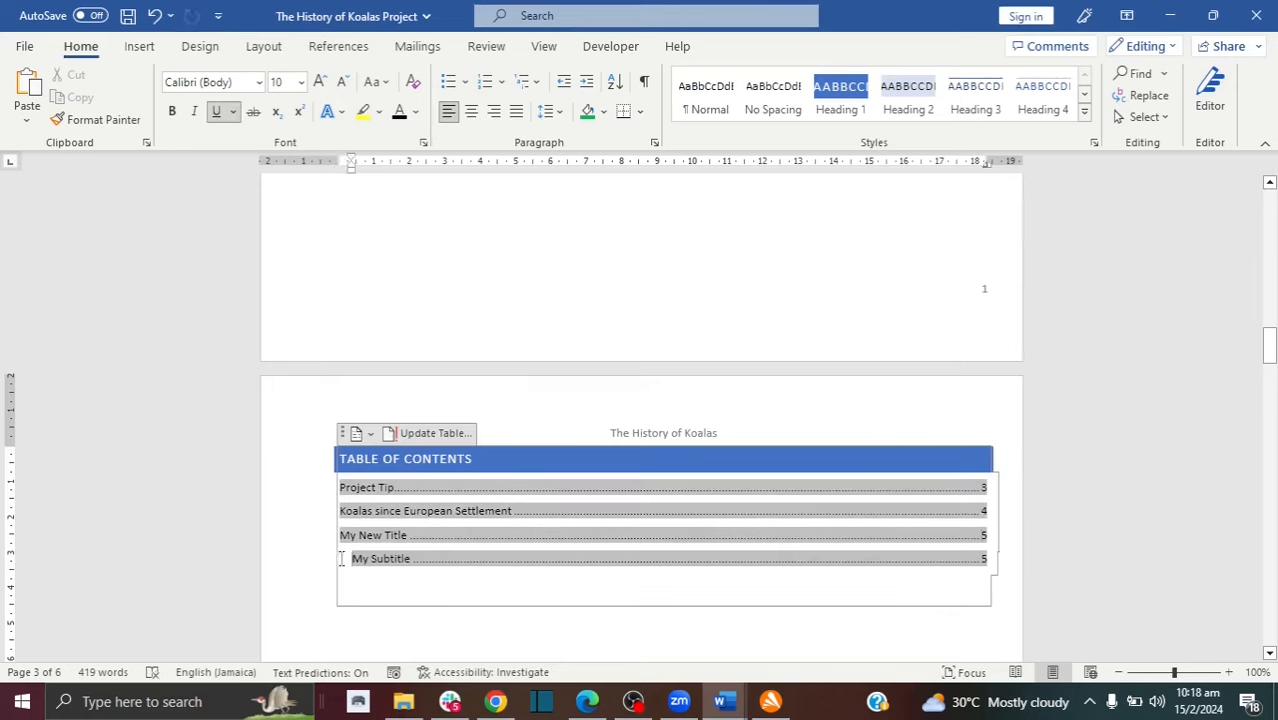
left_click(285, 570)
left_click(391, 614)
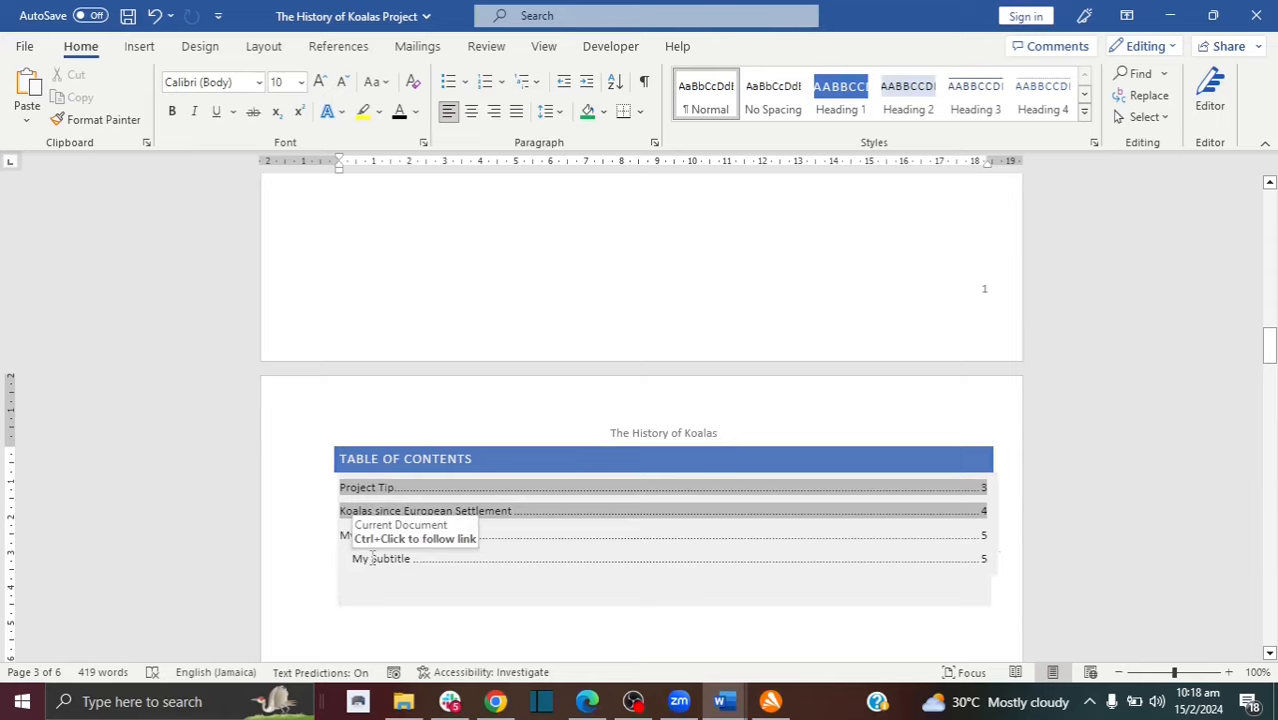
left_click(372, 558, "ctrl")
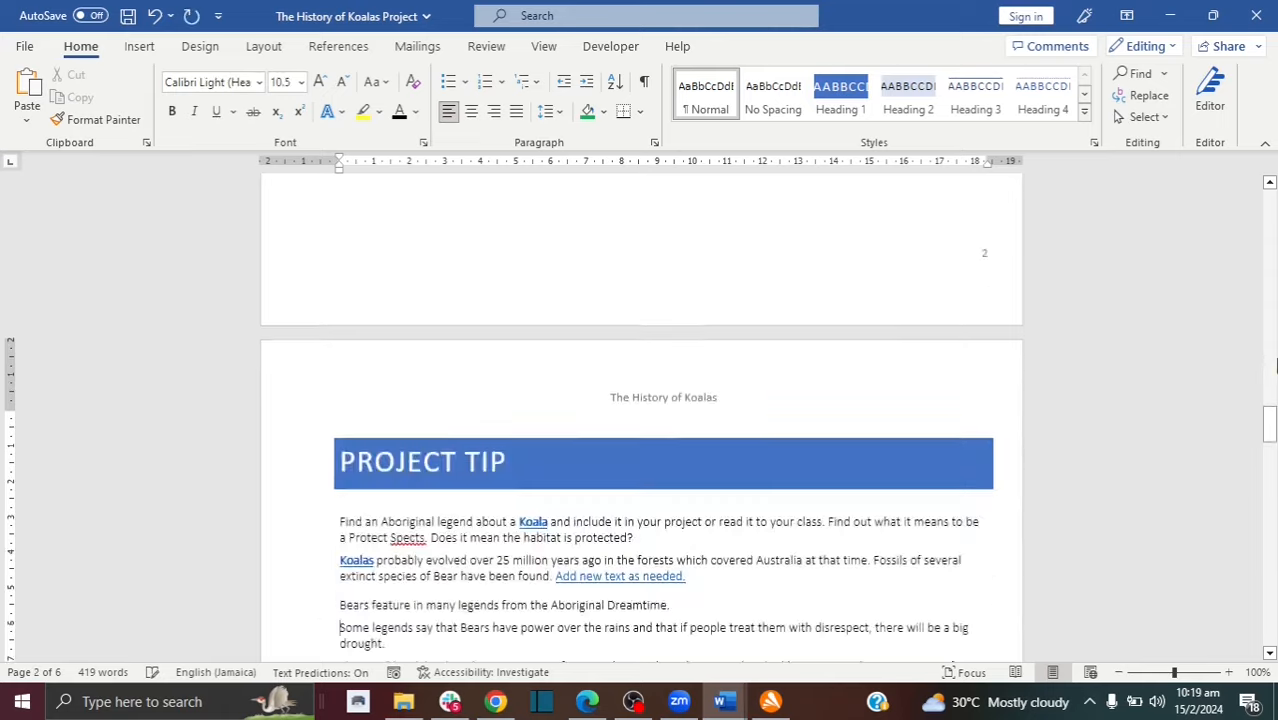
- Examine the spelling suggestions for "Spects" and the grammar suggestions for "groups" in the Project Tip section
key("alt+r")
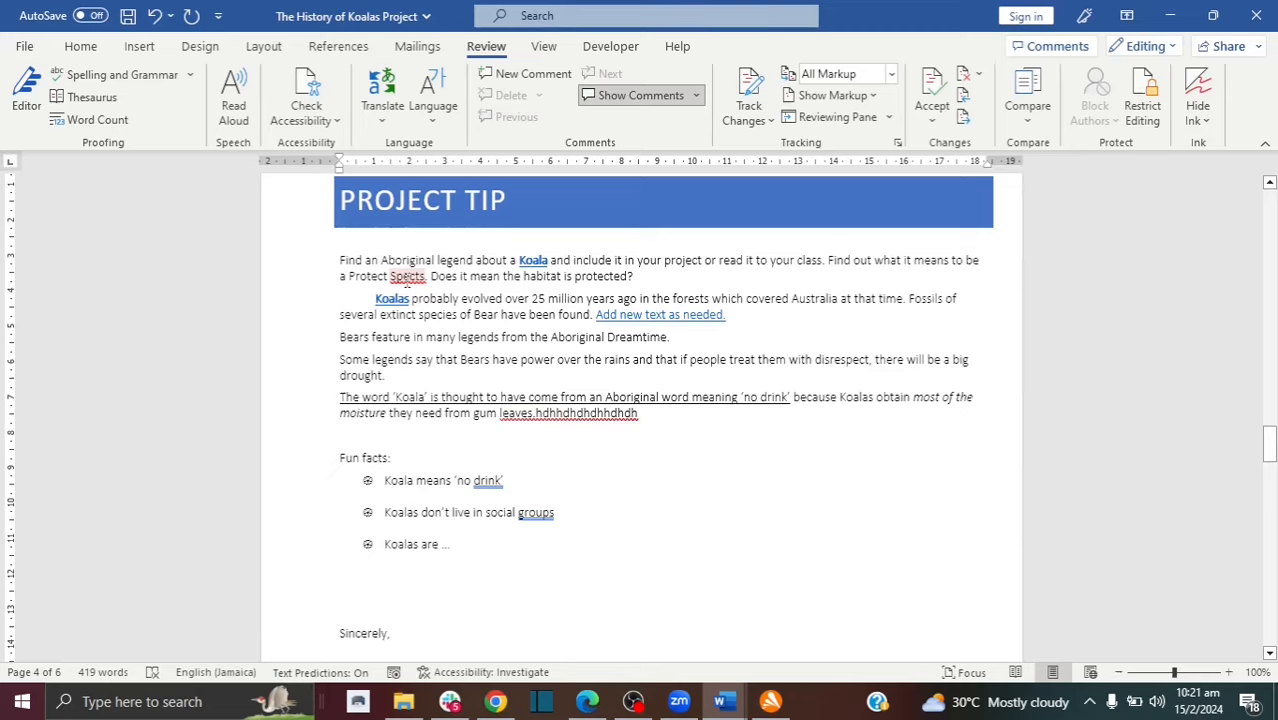
right_click(406, 282)
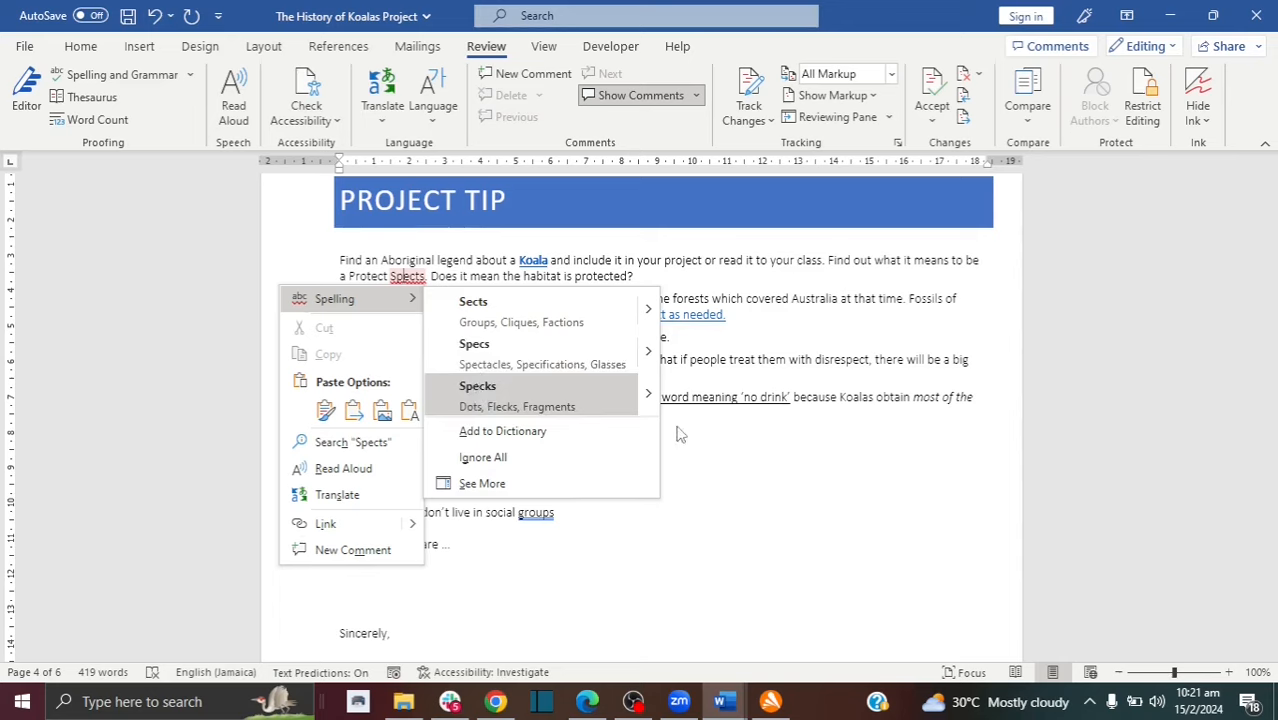
left_click(703, 446)
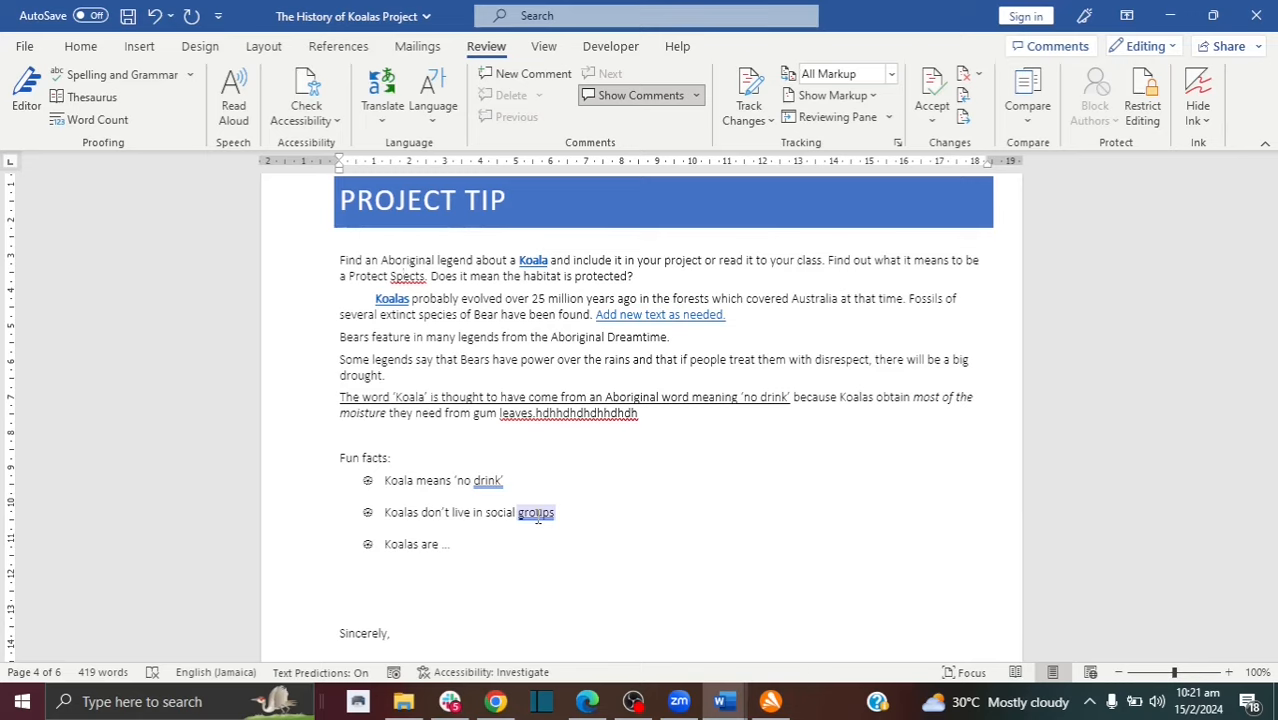
right_click(538, 518)
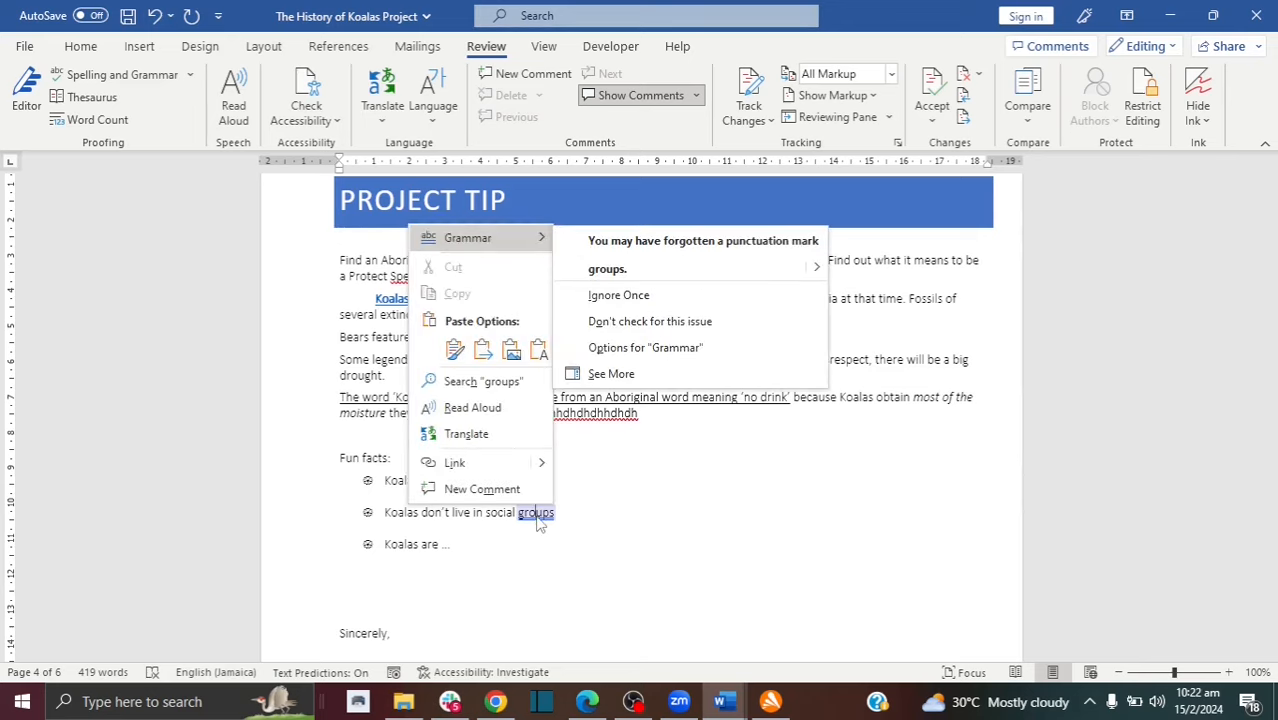